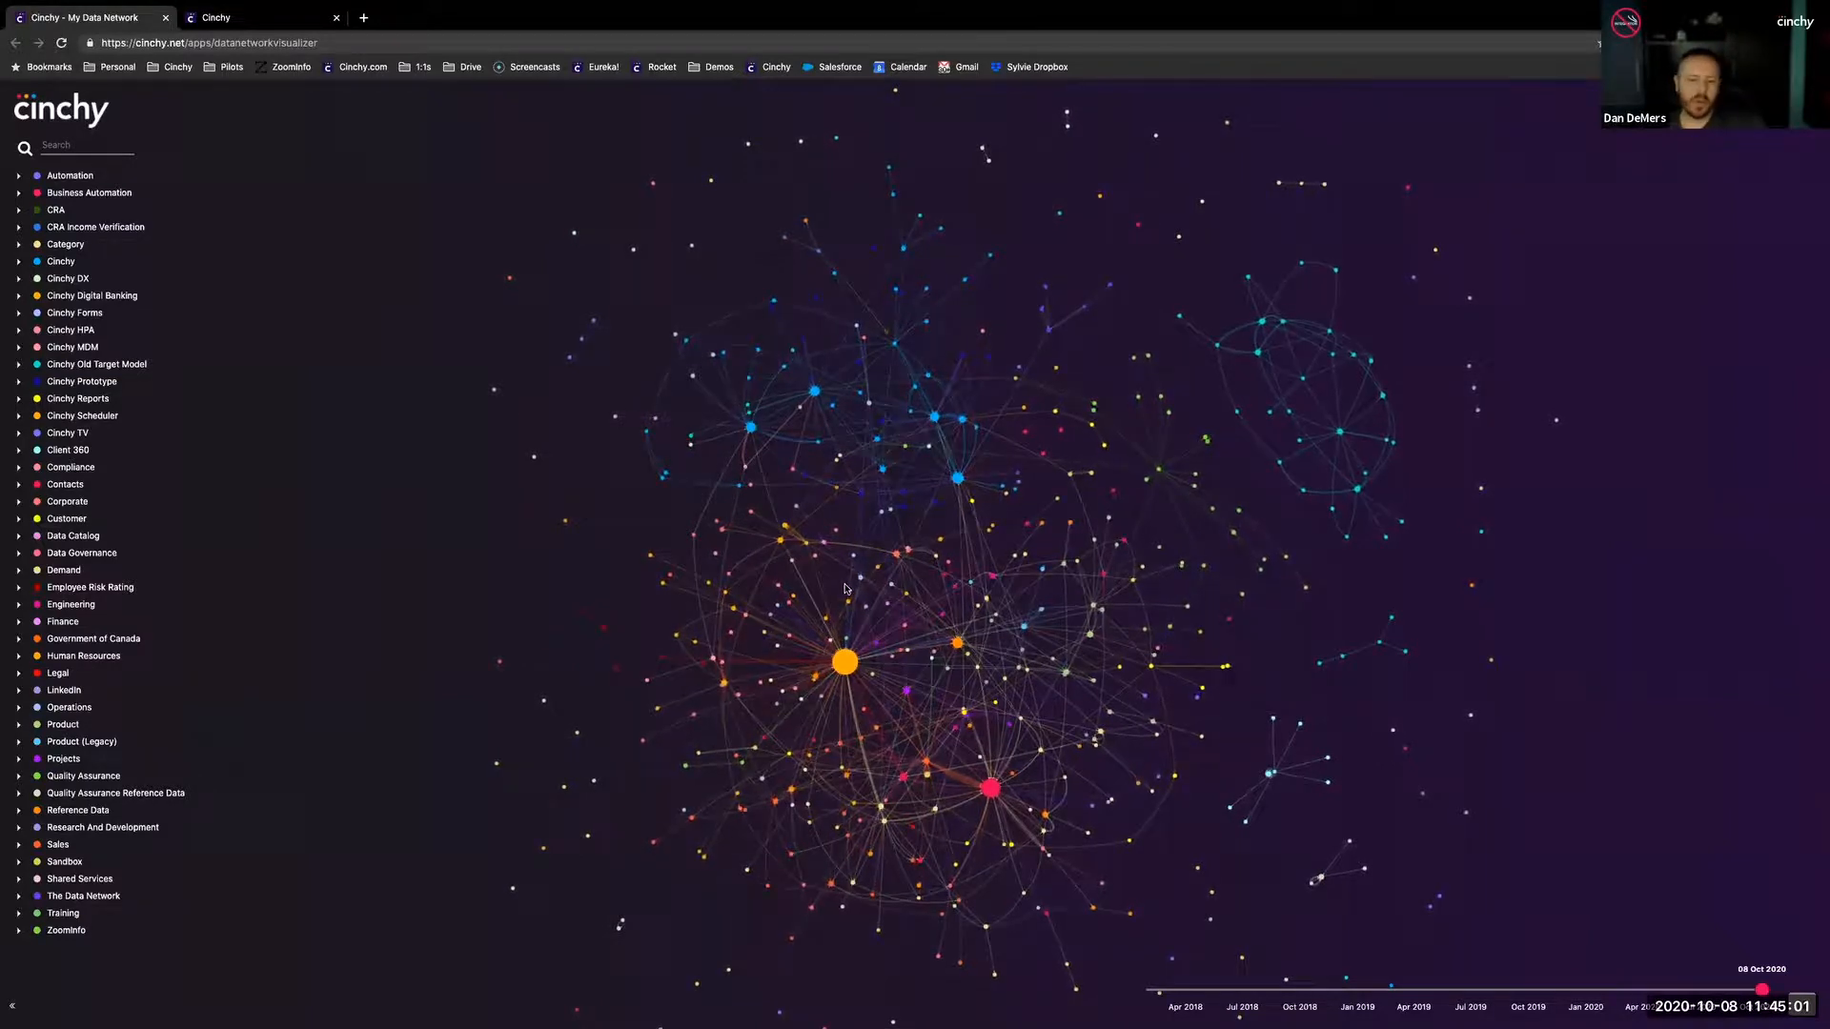
- Examine the whole data network map and the tables connected to the large Employees node
{"action": "scroll", "coordinate": [844, 589], "scroll_direction": "down", "scroll_amount": 5}
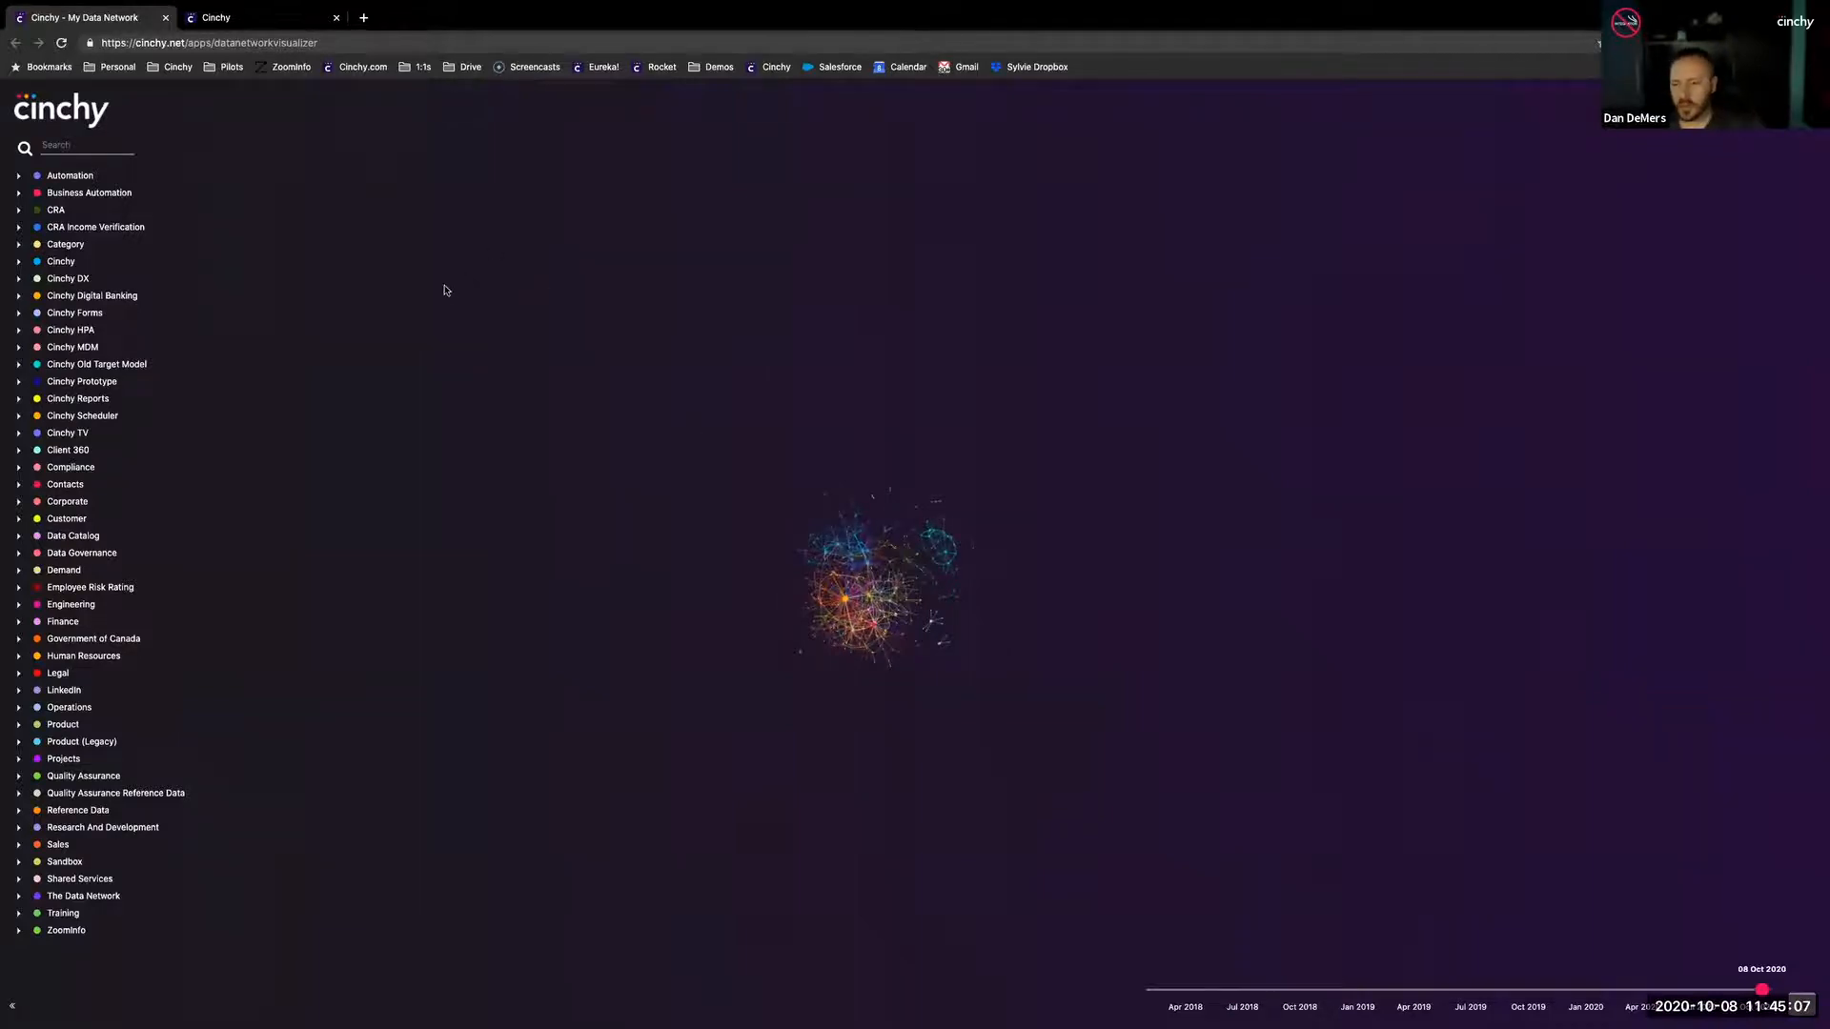
{"action": "scroll", "coordinate": [897, 569], "scroll_direction": "up", "scroll_amount": 5}
{"action": "left_click_drag", "start_coordinate": [983, 526], "coordinate": [903, 392]}
{"action": "scroll", "coordinate": [791, 560], "scroll_direction": "up", "scroll_amount": 5}
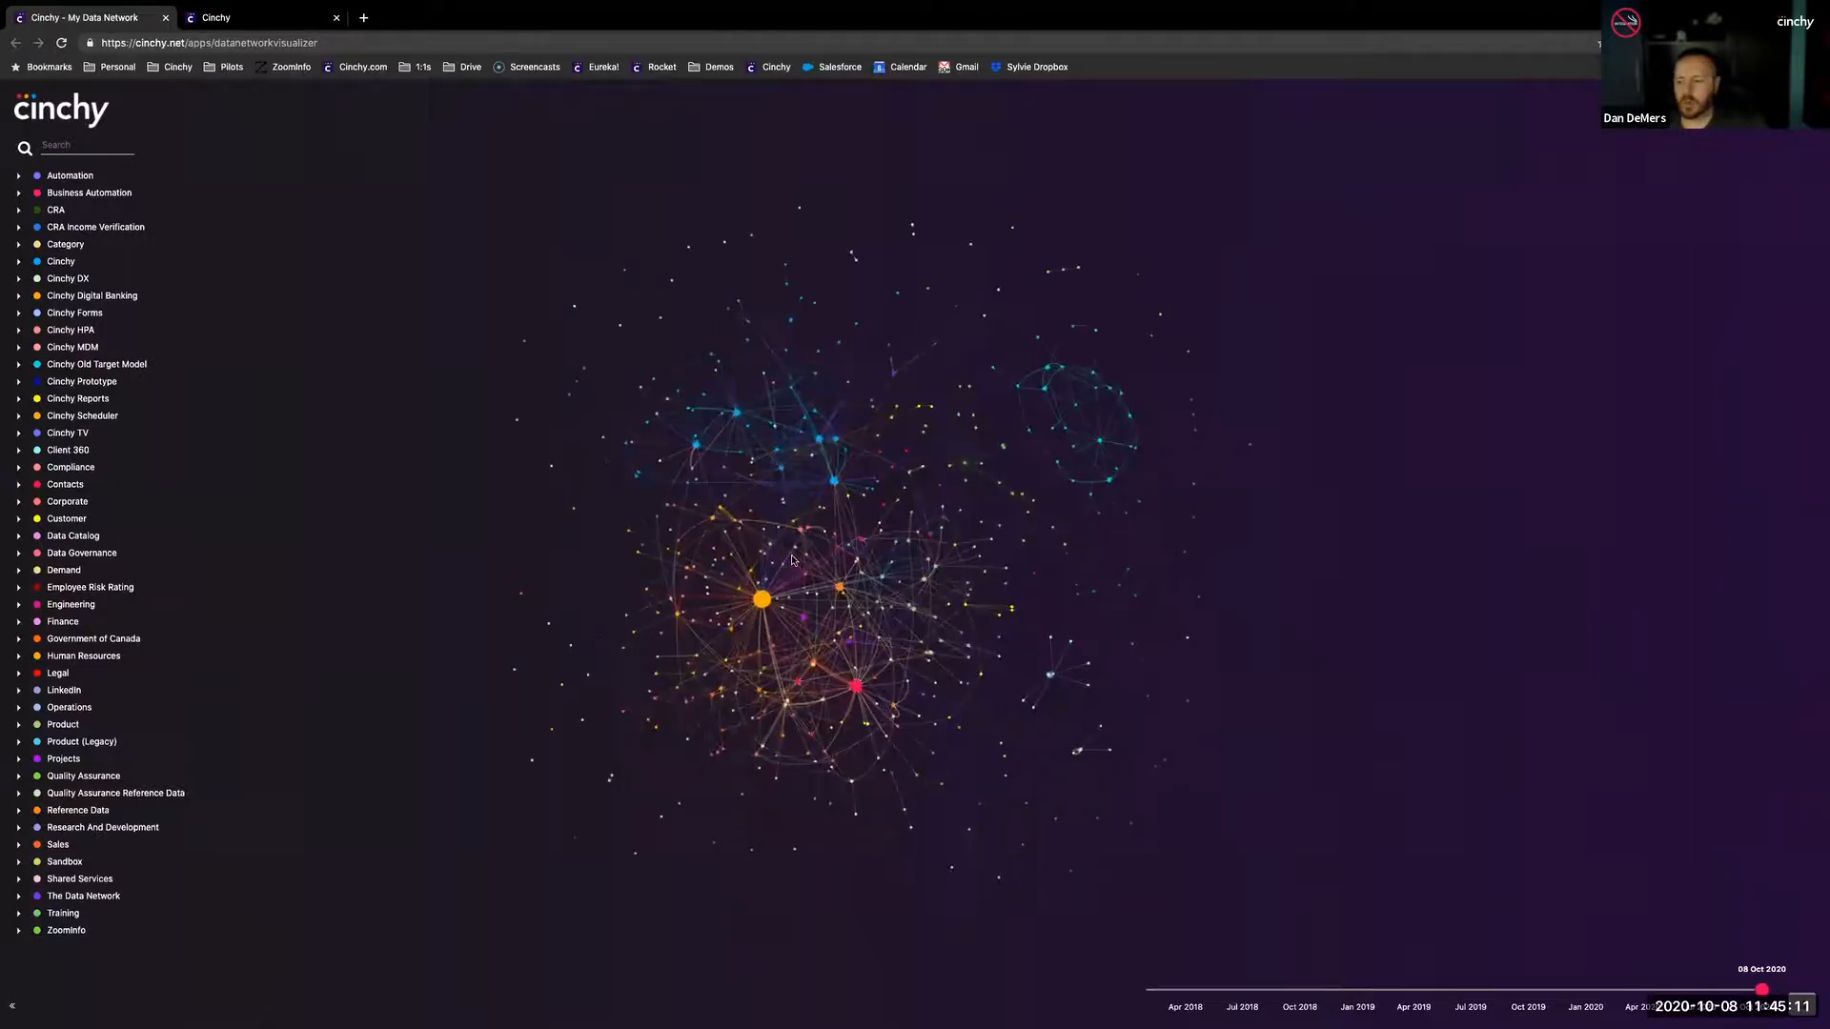
{"action": "scroll", "coordinate": [801, 566], "scroll_direction": "up", "scroll_amount": 5}
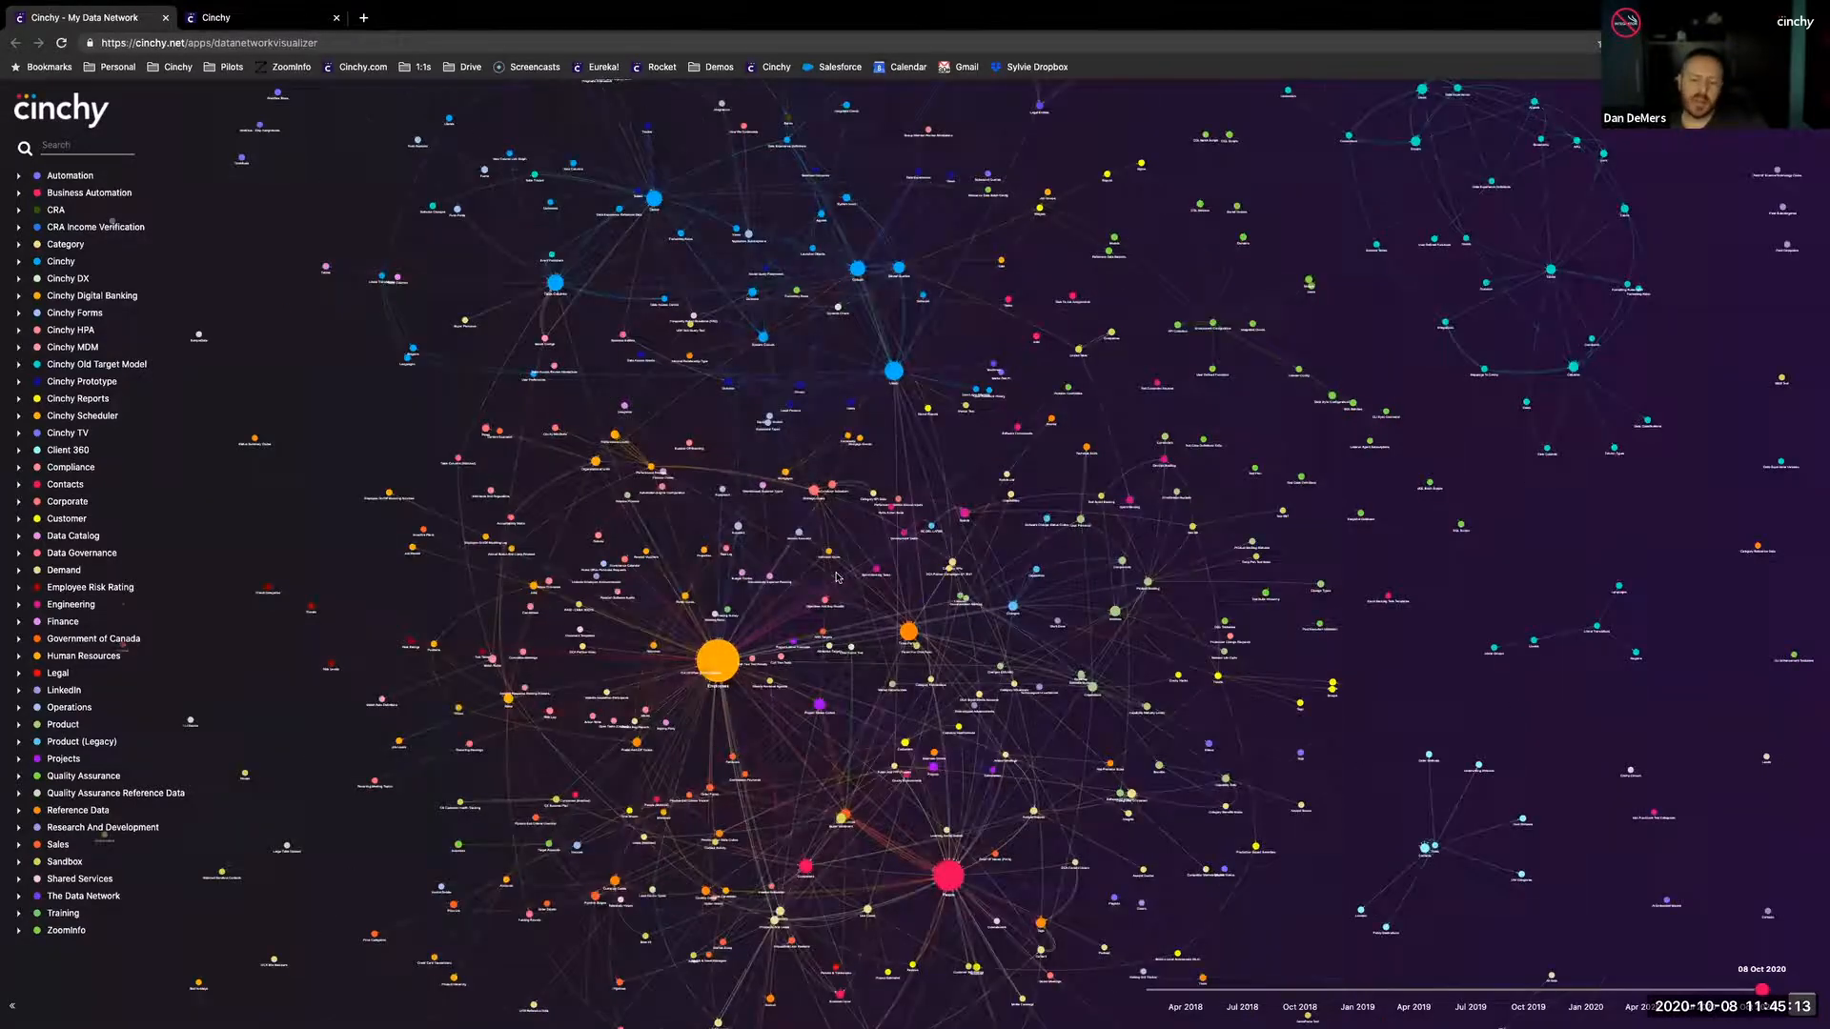
{"action": "left_click_drag", "start_coordinate": [677, 707], "coordinate": [821, 630]}
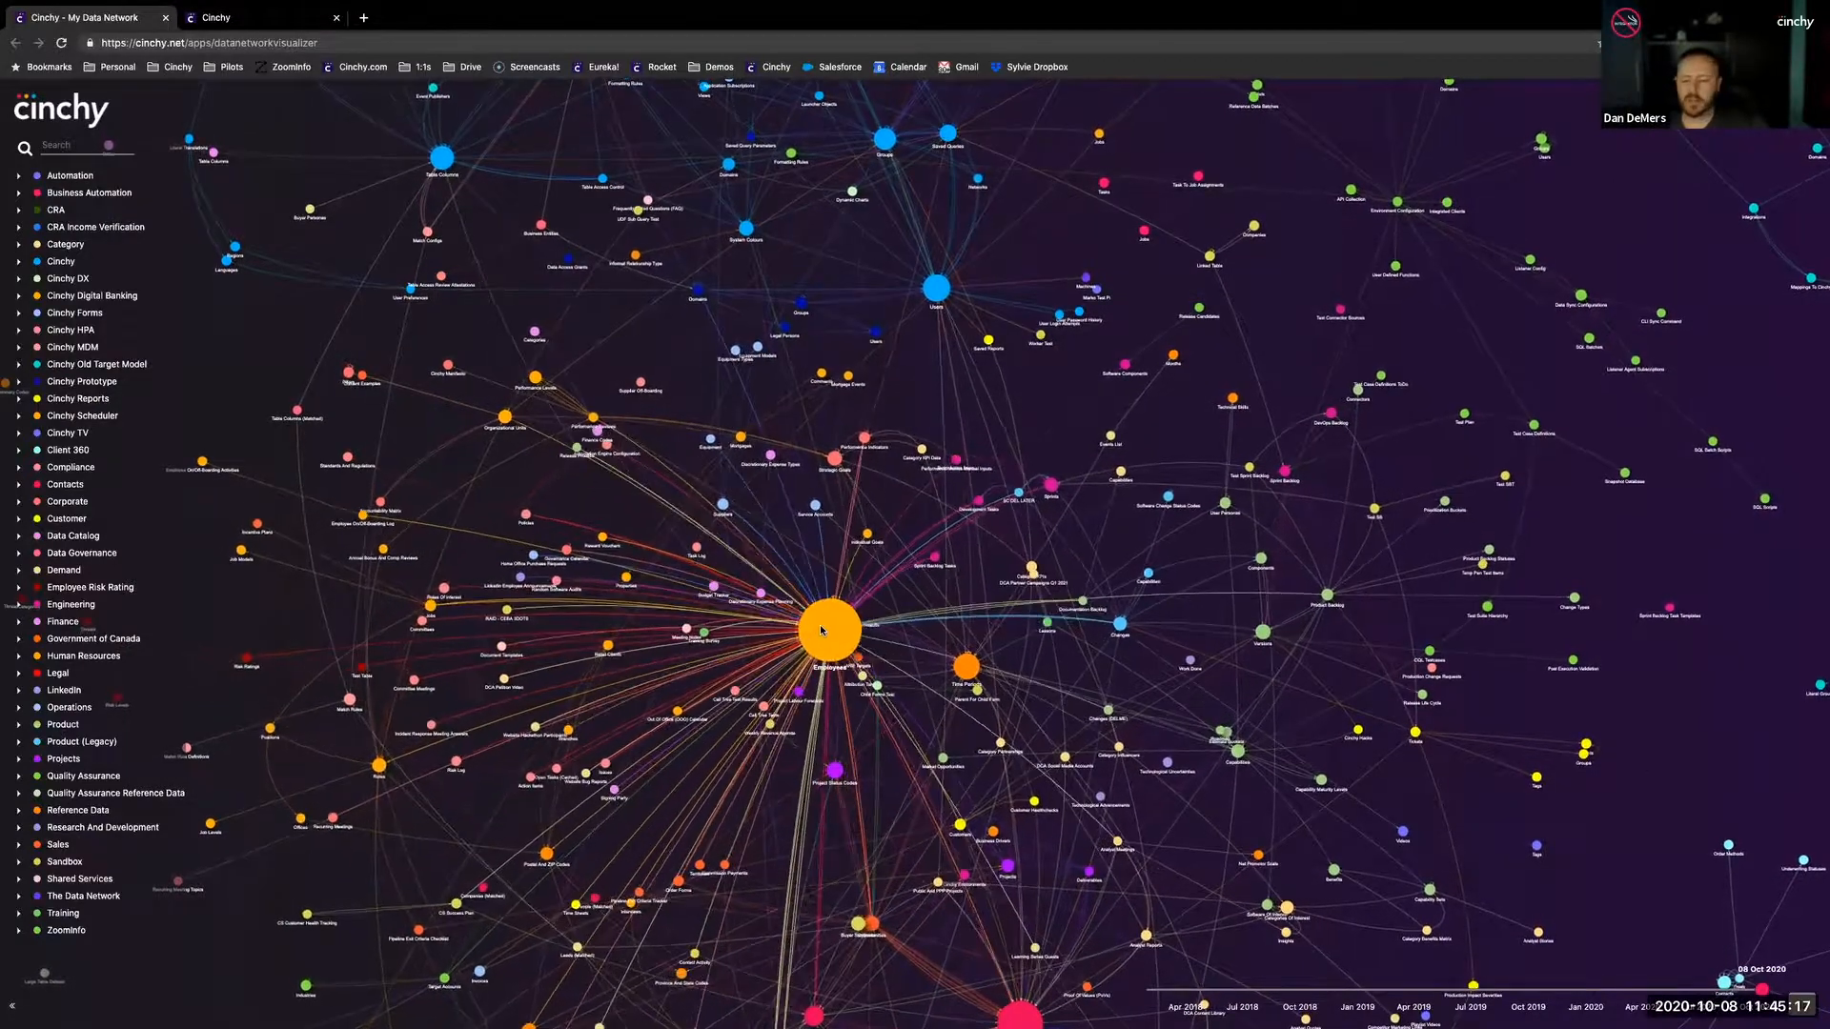
{"action": "scroll", "coordinate": [822, 630], "scroll_direction": "up", "scroll_amount": 3}
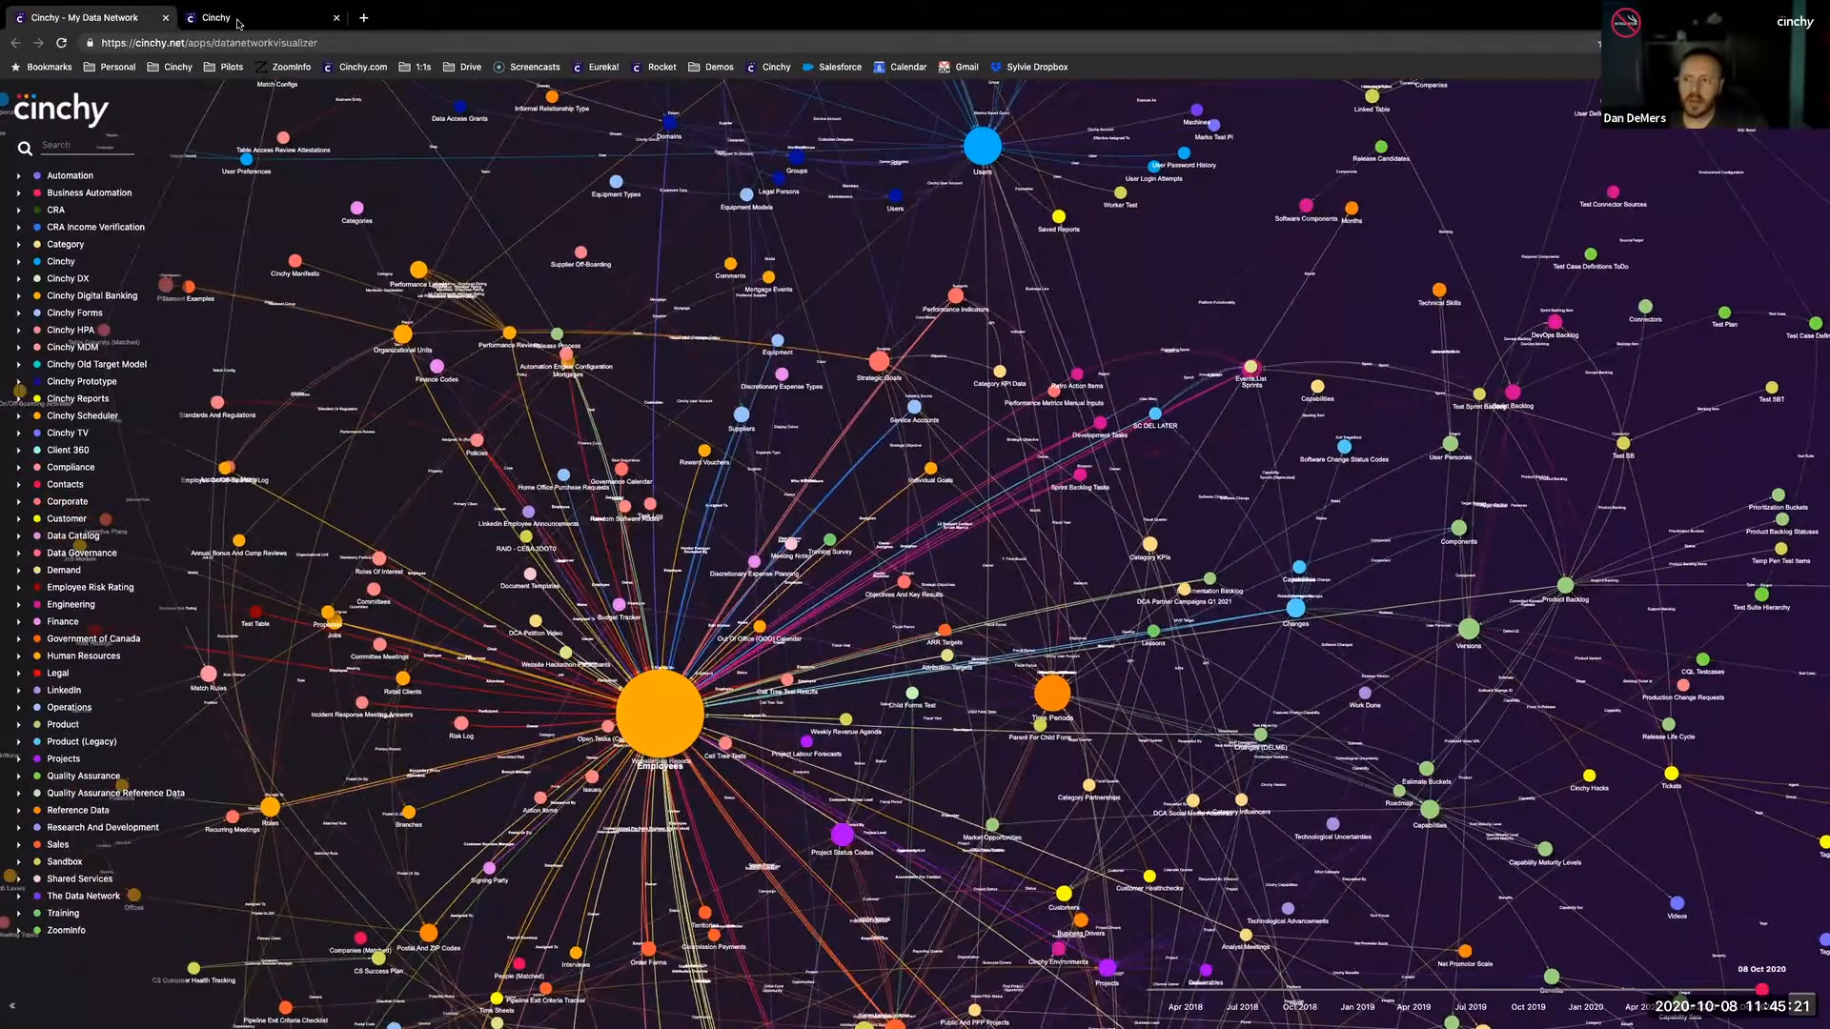
- Enlarge the My Network home page and view its bookmarks filtered by tables and by queries, clearing each filter
{"action": "key", "text": "ctrl+Tab"}
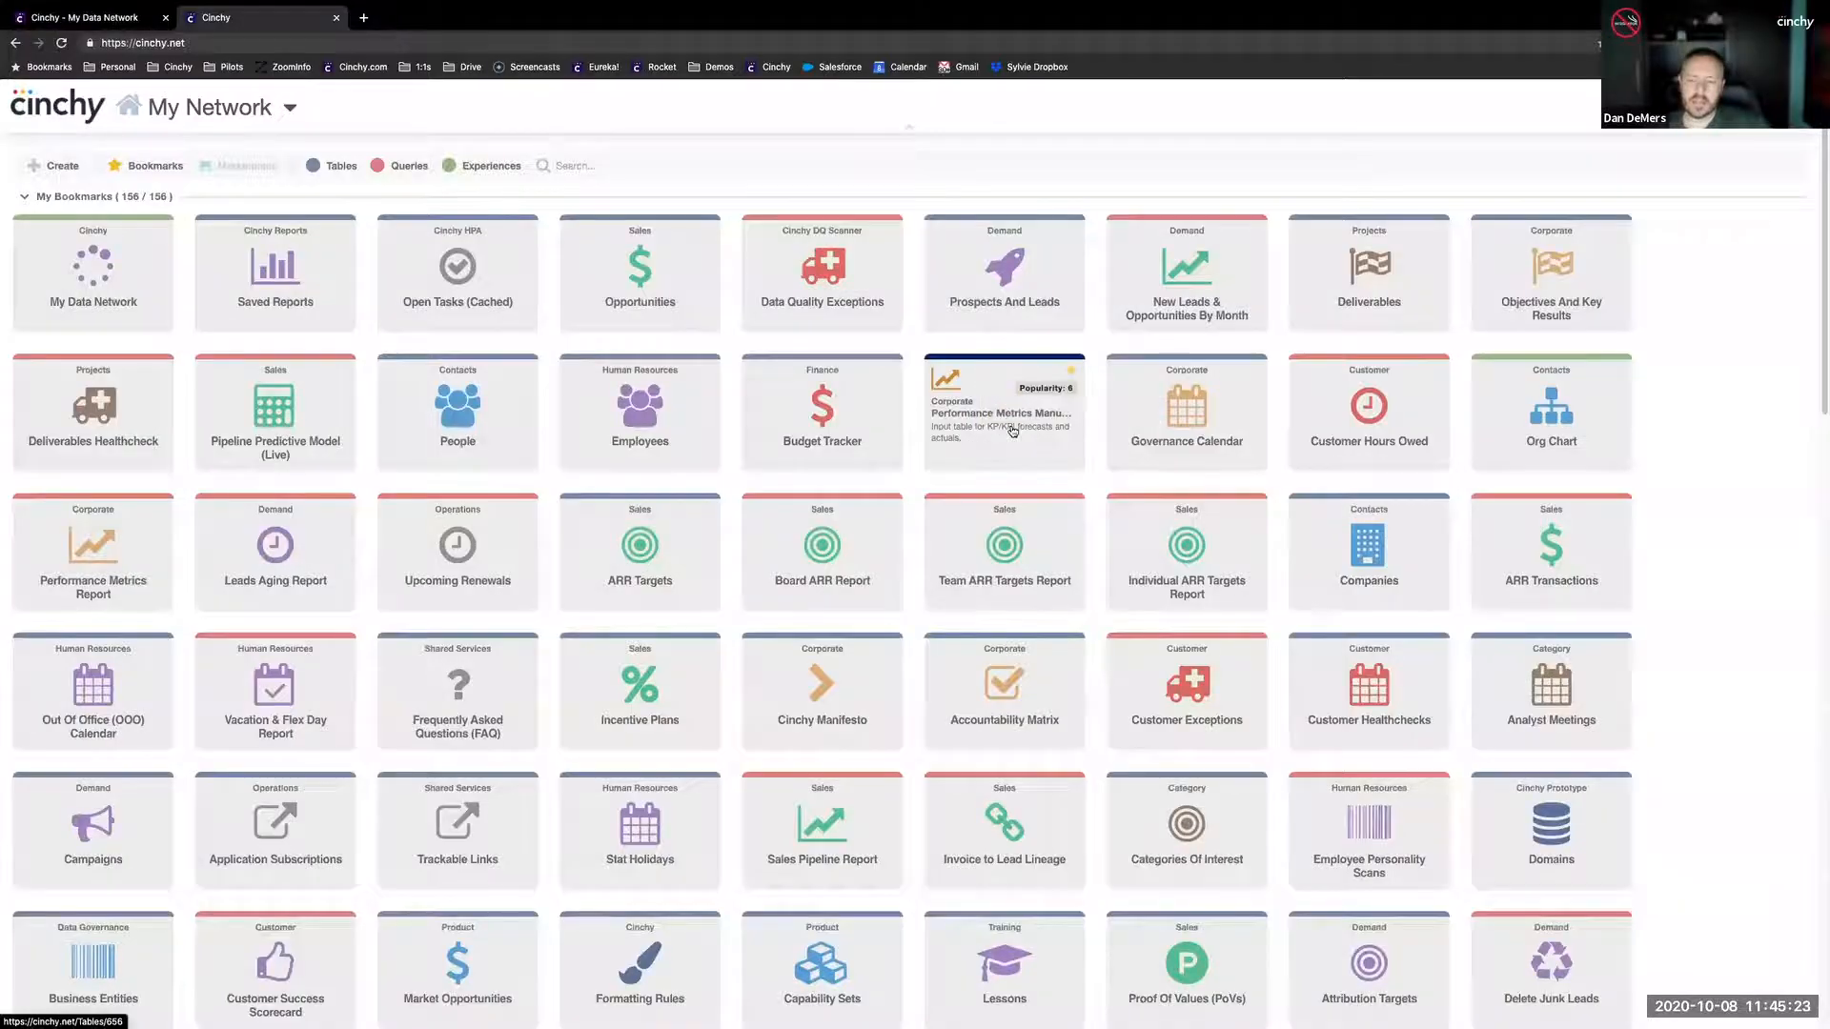
{"action": "key", "text": "ctrl+plus"}
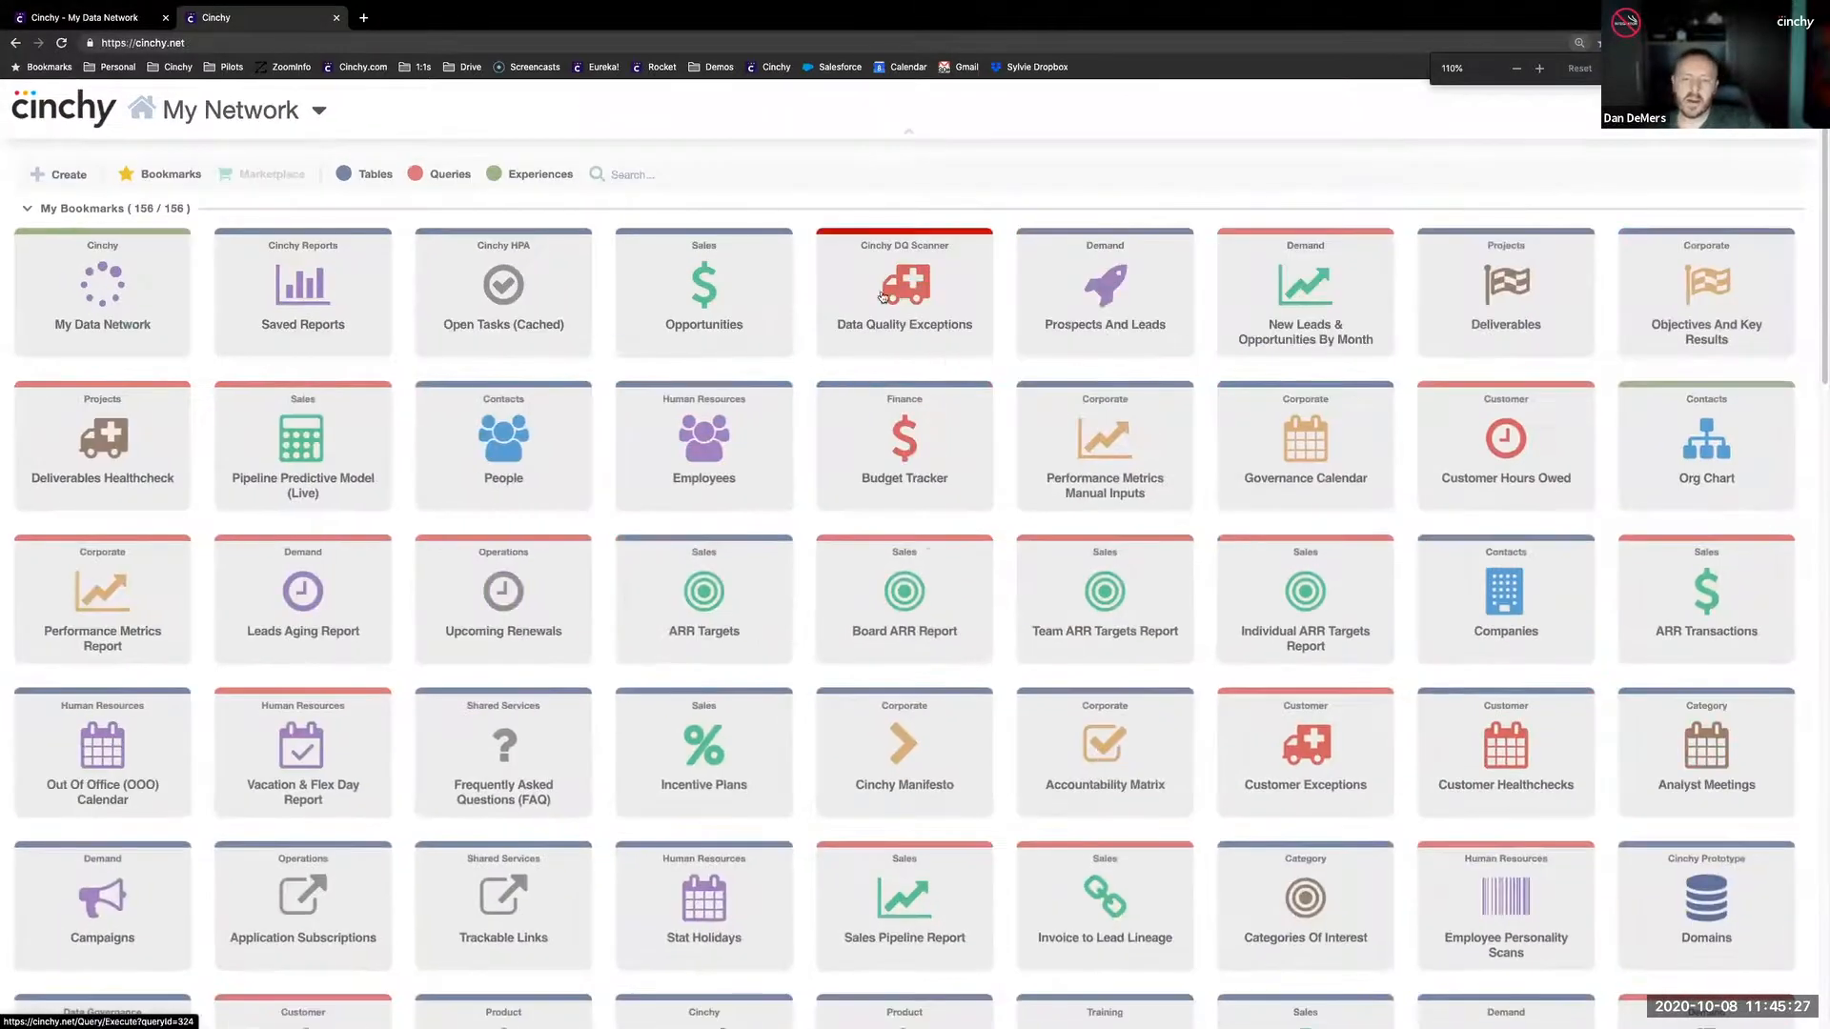
{"action": "mouse_move", "coordinate": [539, 233]}
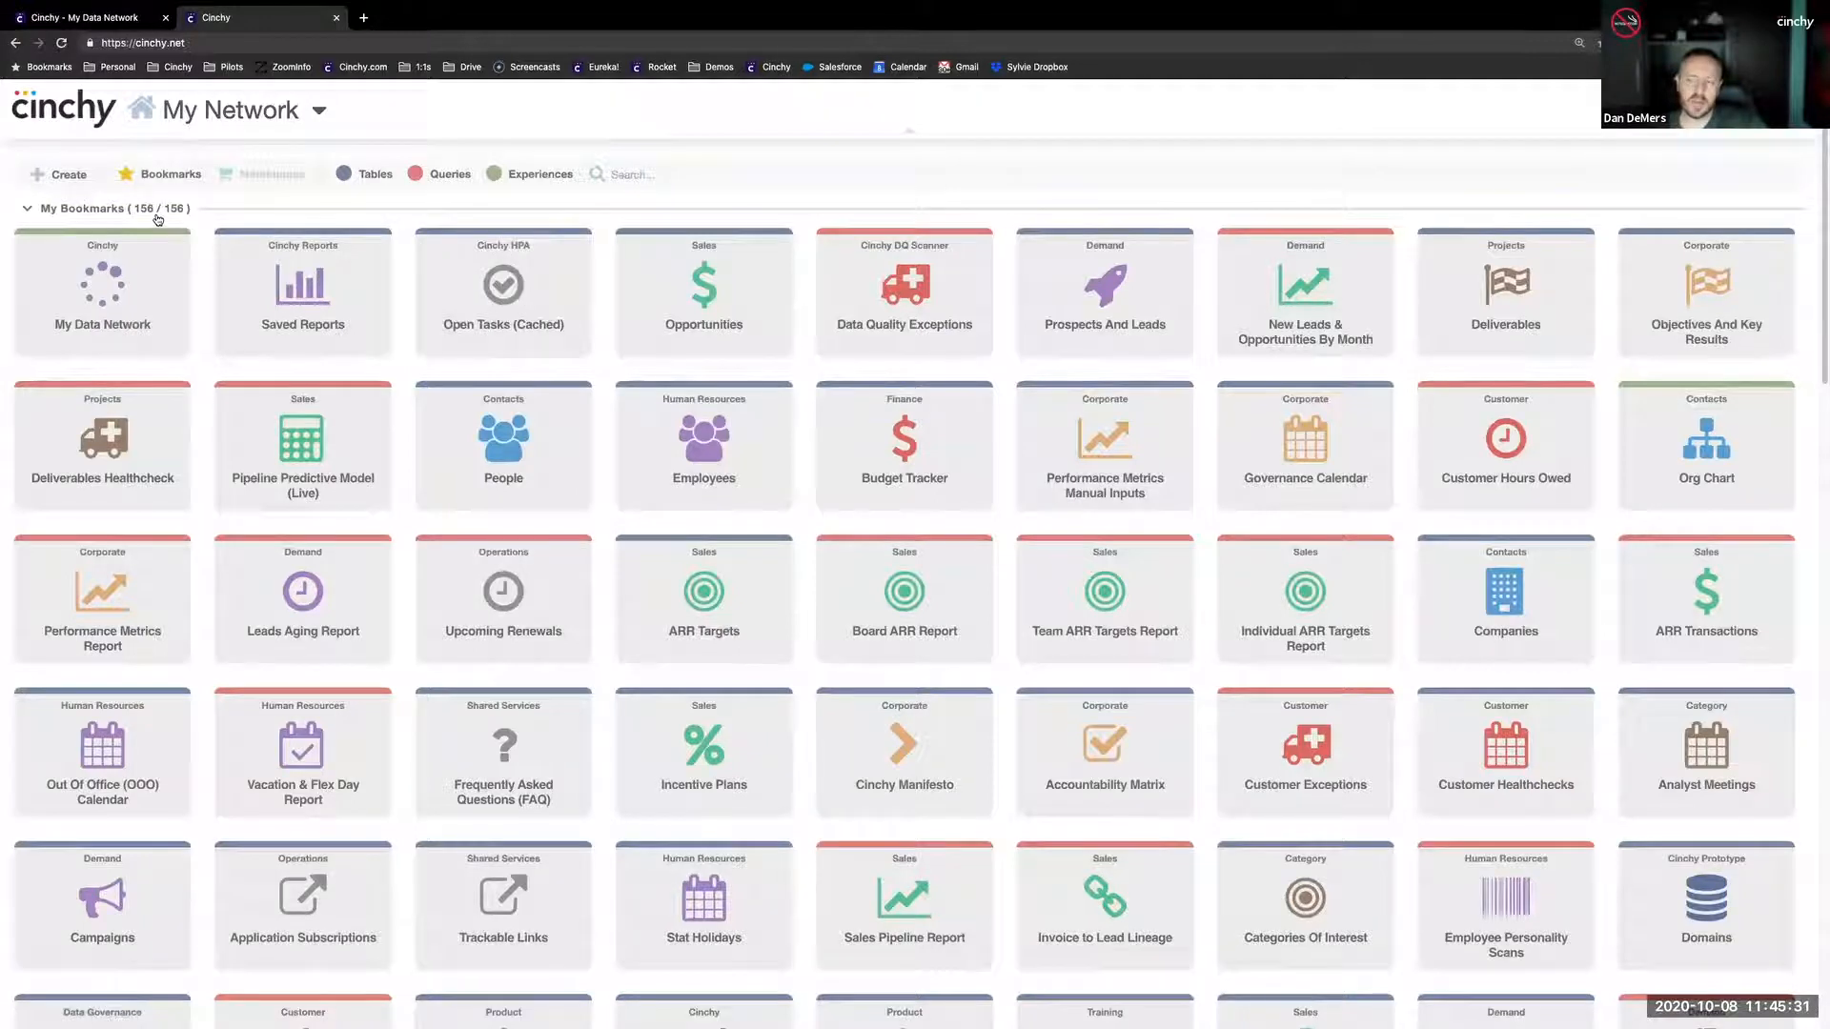
{"action": "left_click", "coordinate": [372, 176]}
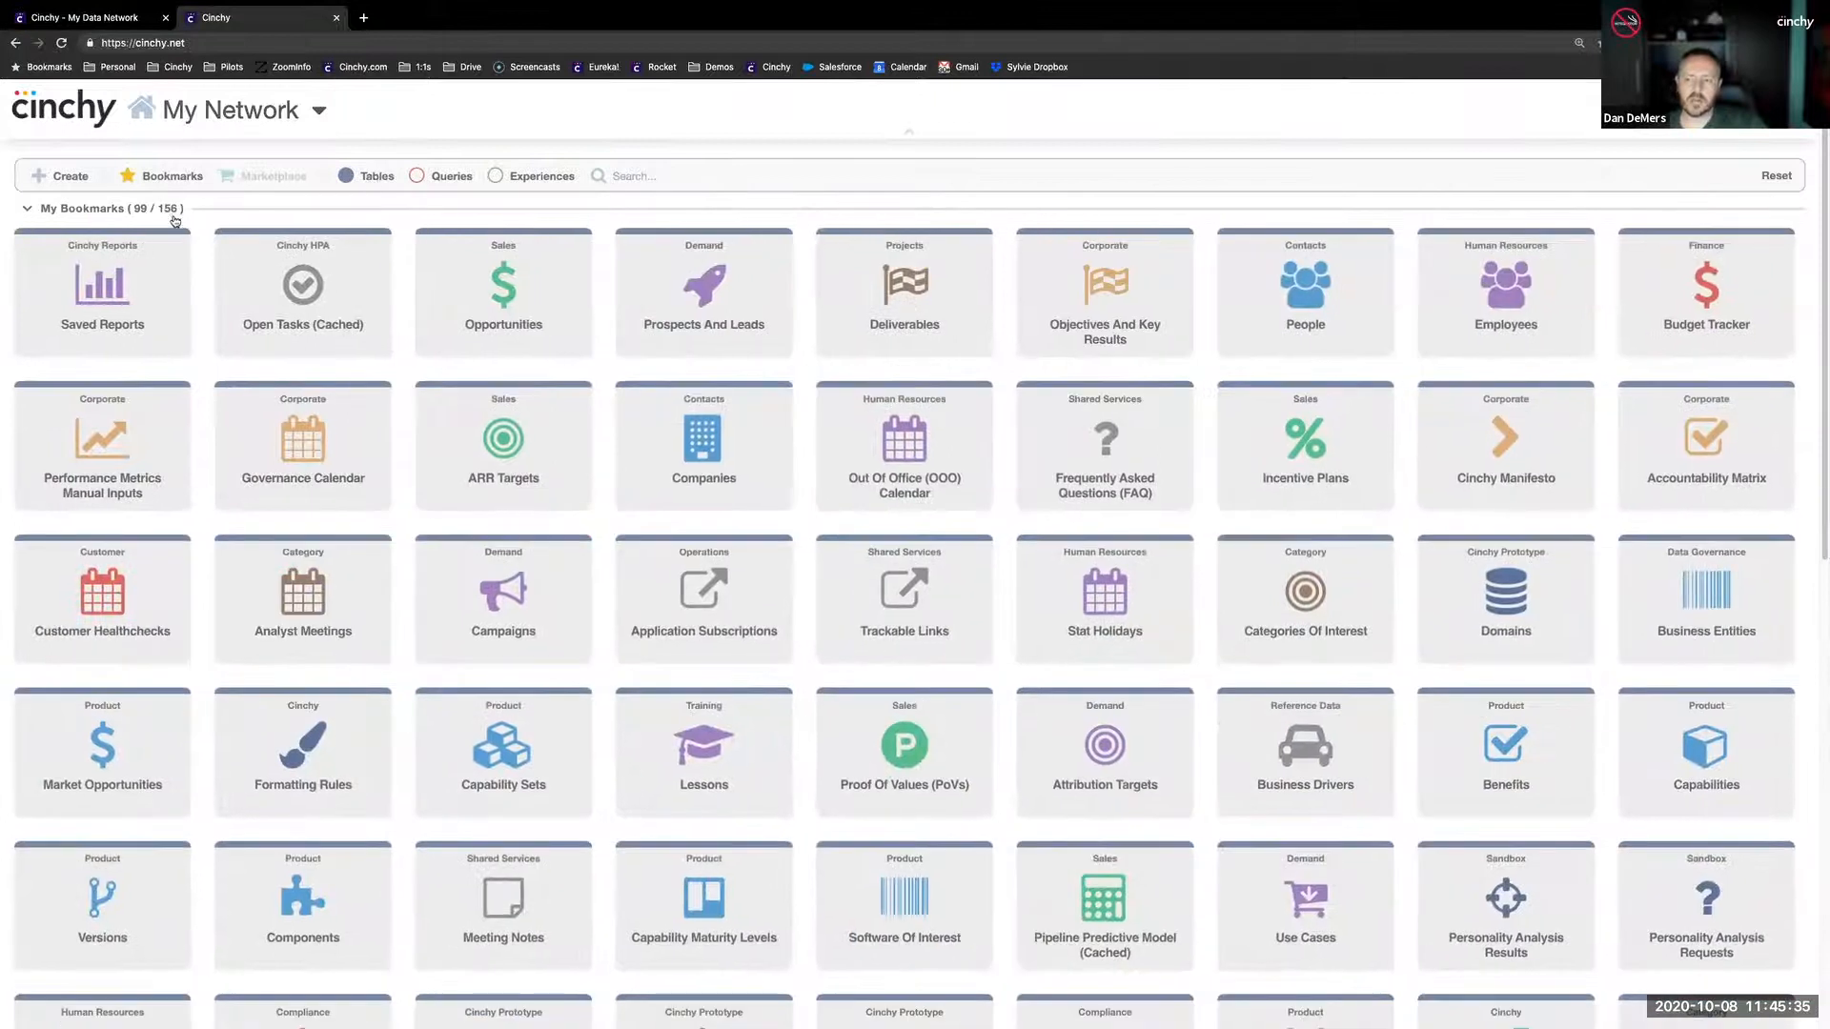
{"action": "left_click", "coordinate": [369, 176]}
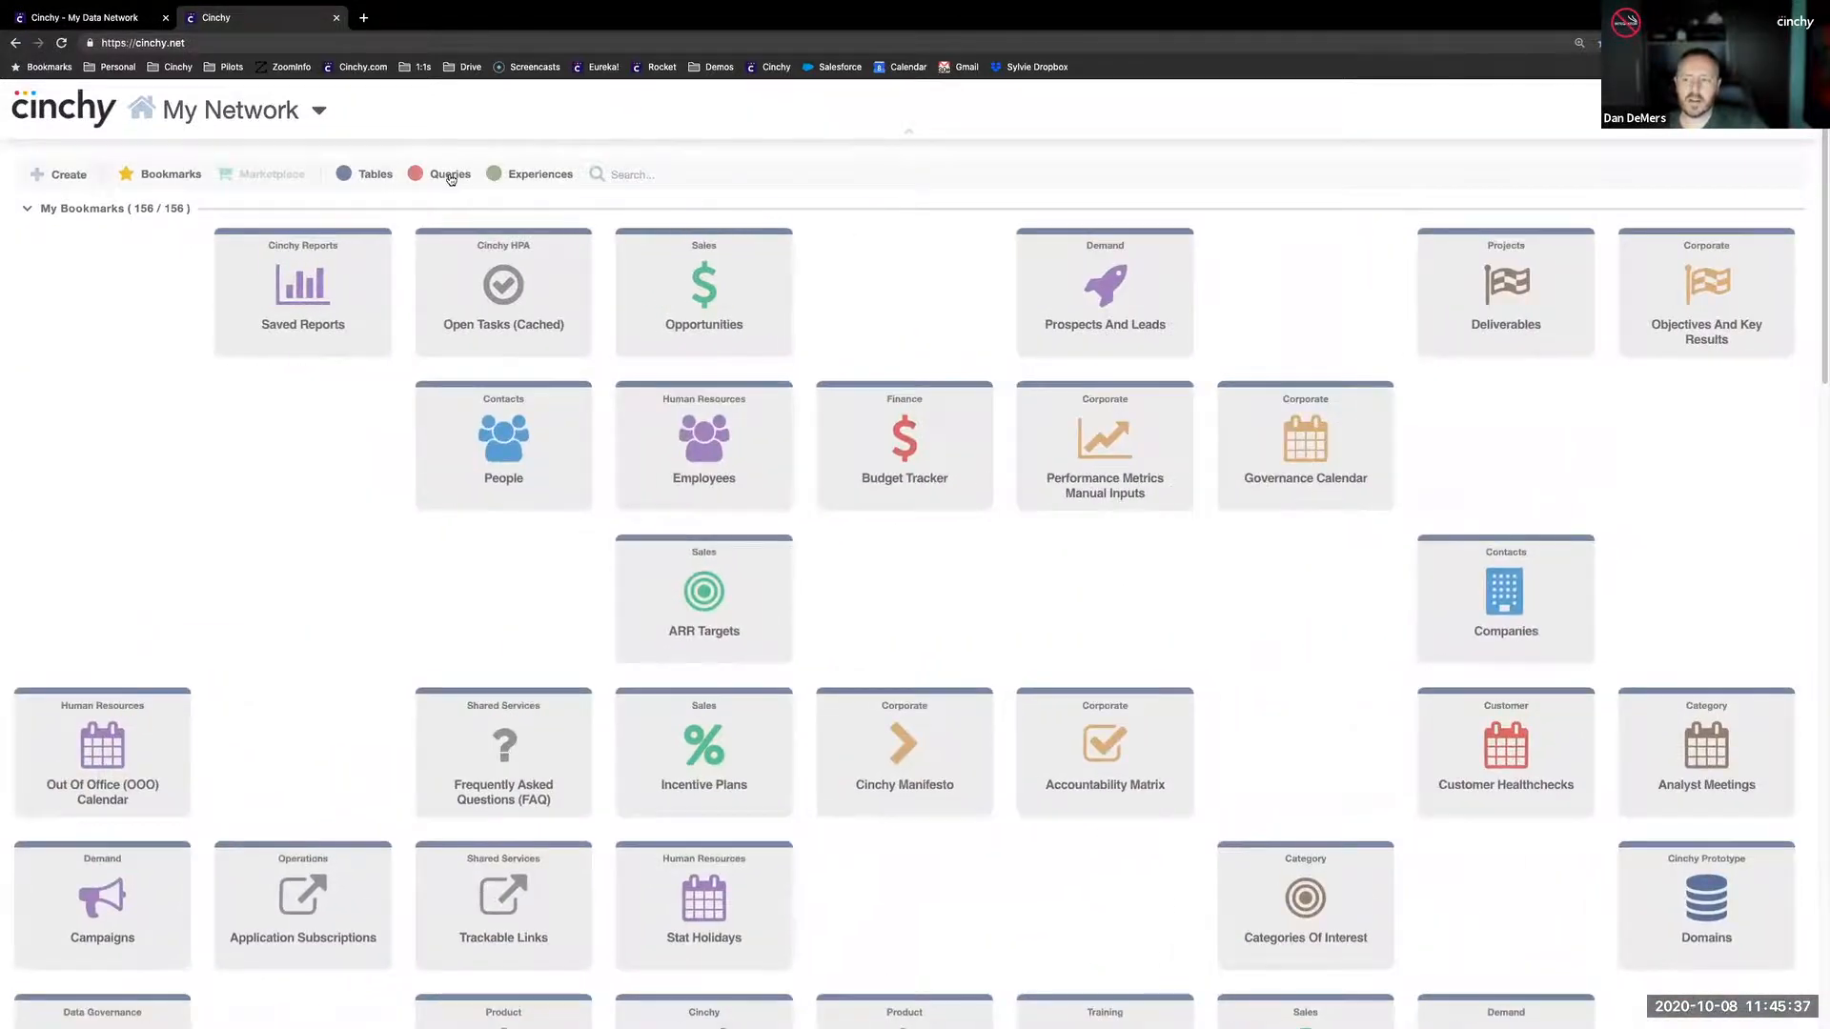
{"action": "left_click", "coordinate": [452, 177]}
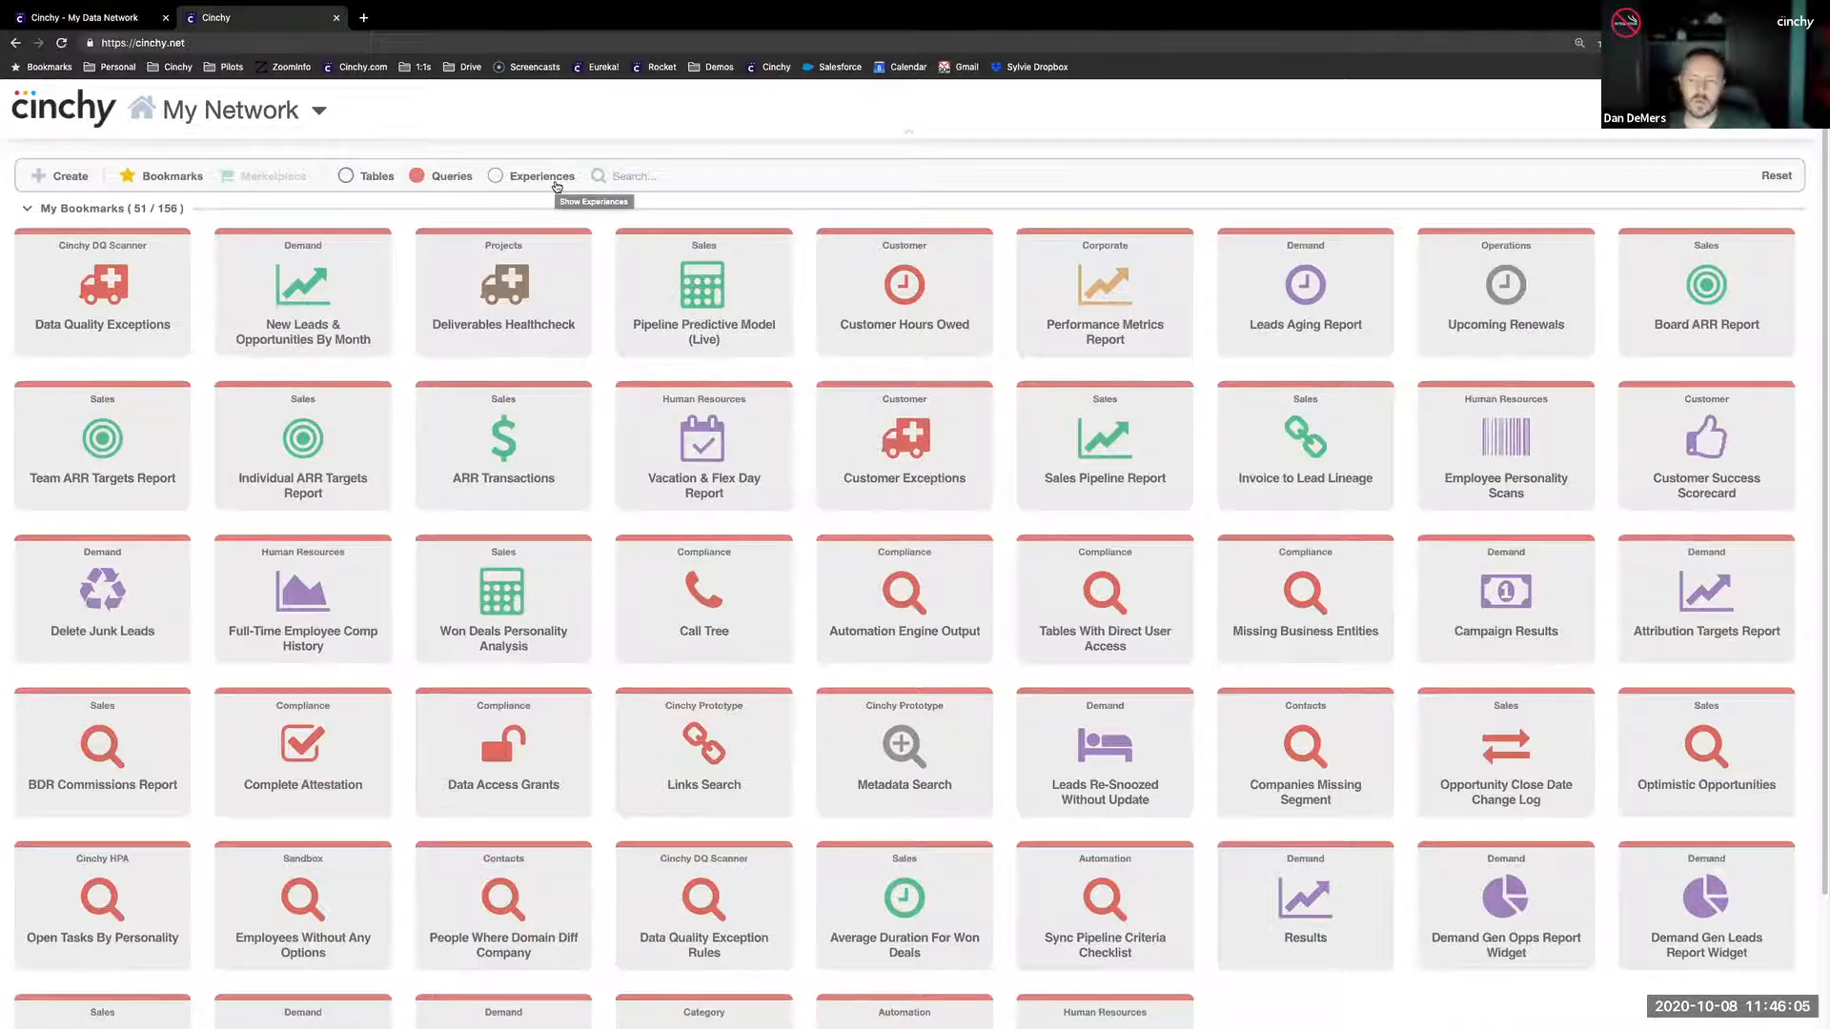
{"action": "left_click", "coordinate": [432, 179]}
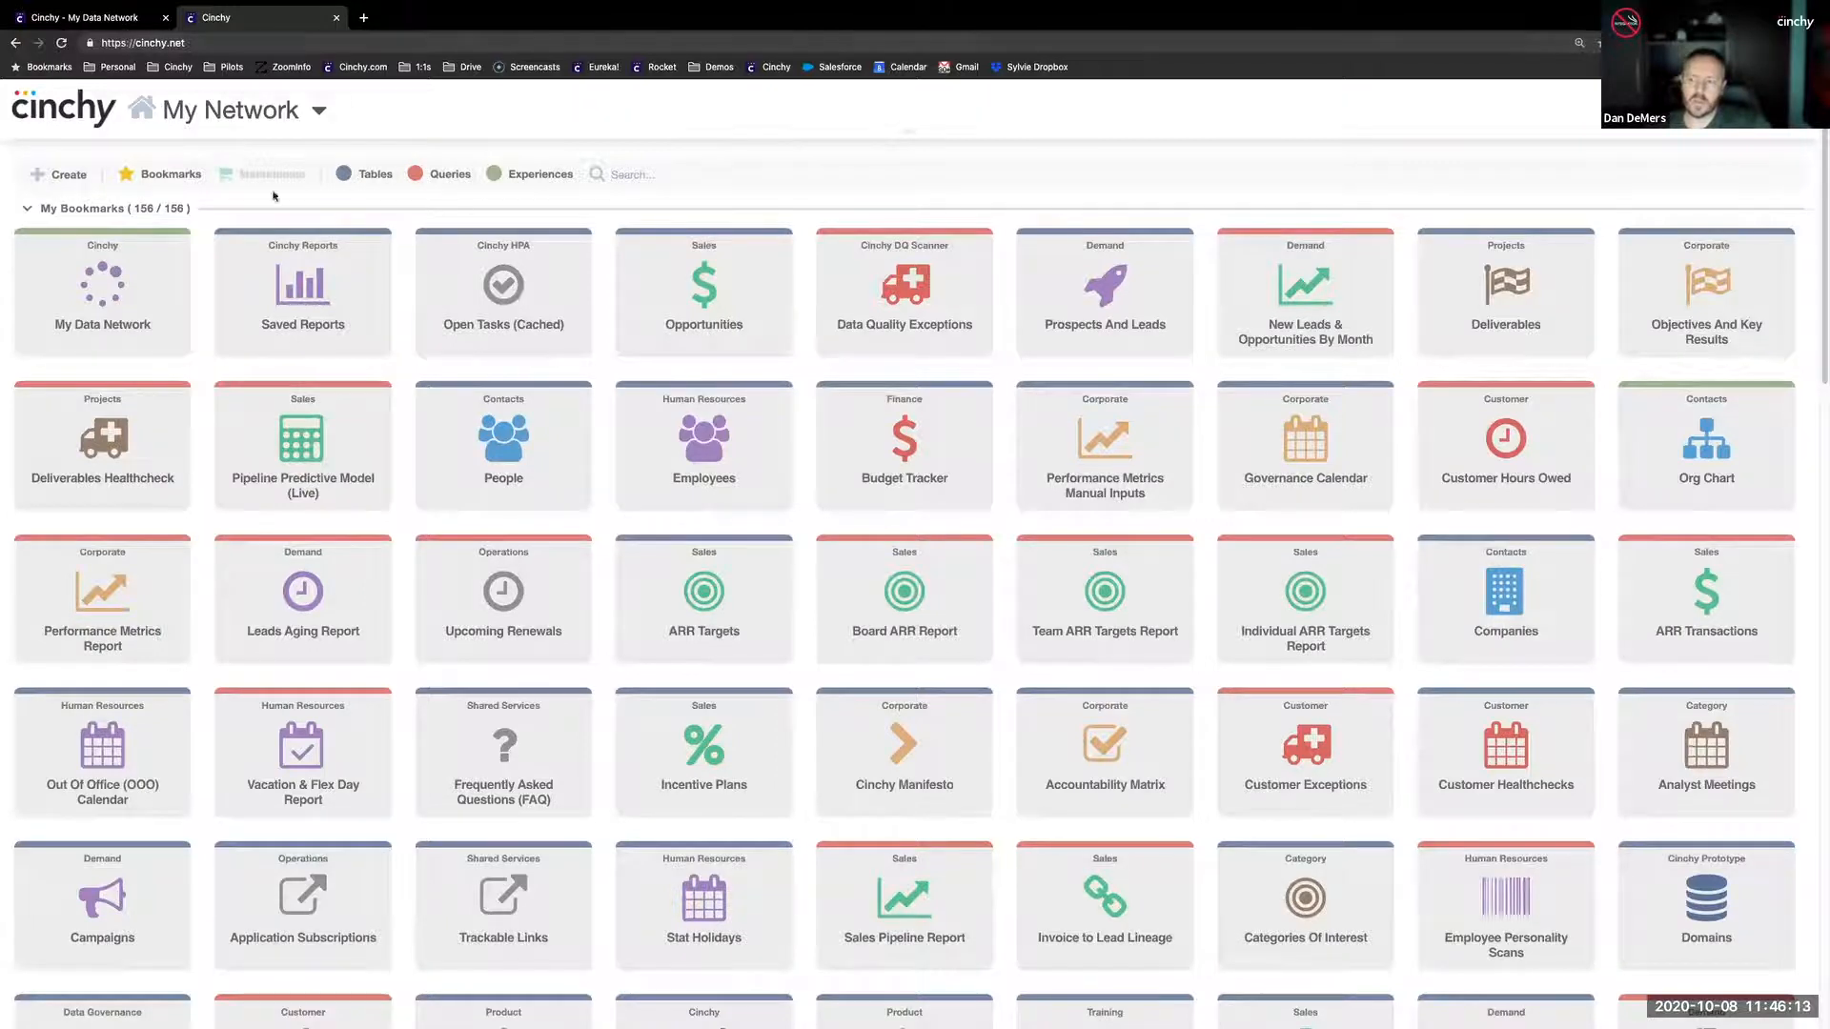
- Start creating a new query and review the default SELECT, FROM and WHERE text in its editor
{"action": "left_click", "coordinate": [61, 174]}
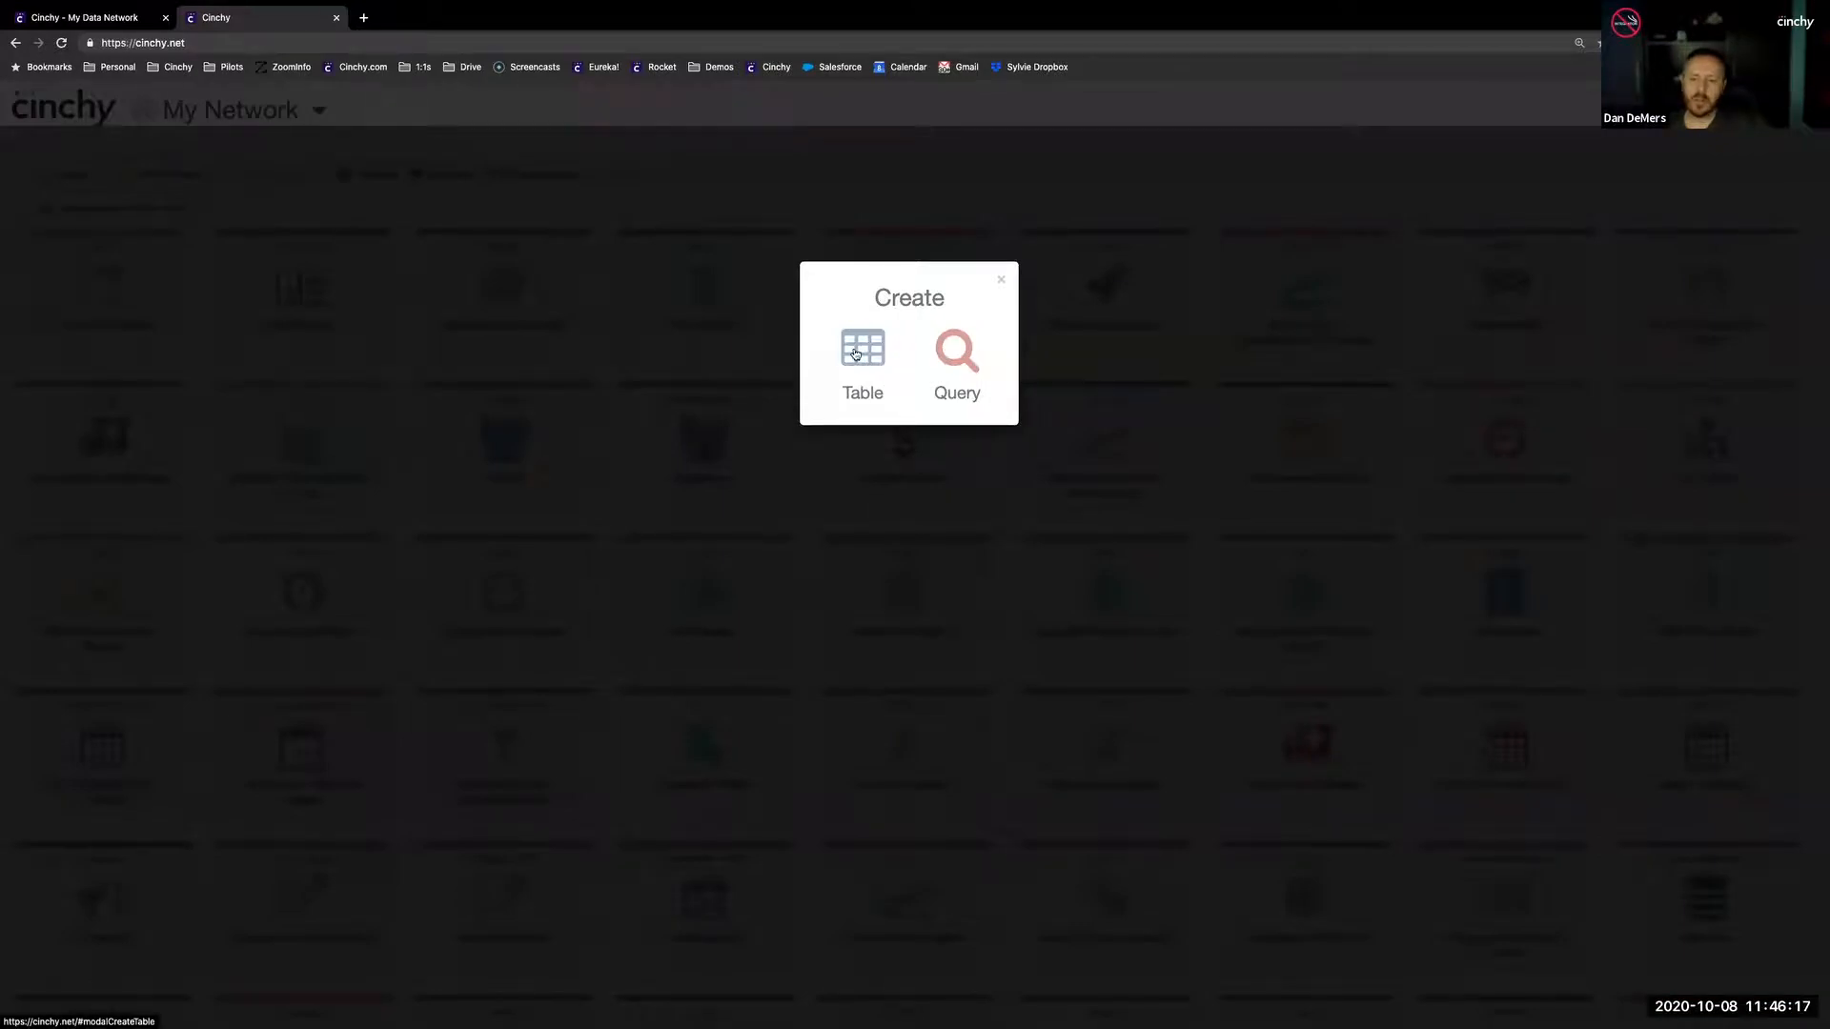
{"action": "left_click", "coordinate": [953, 352]}
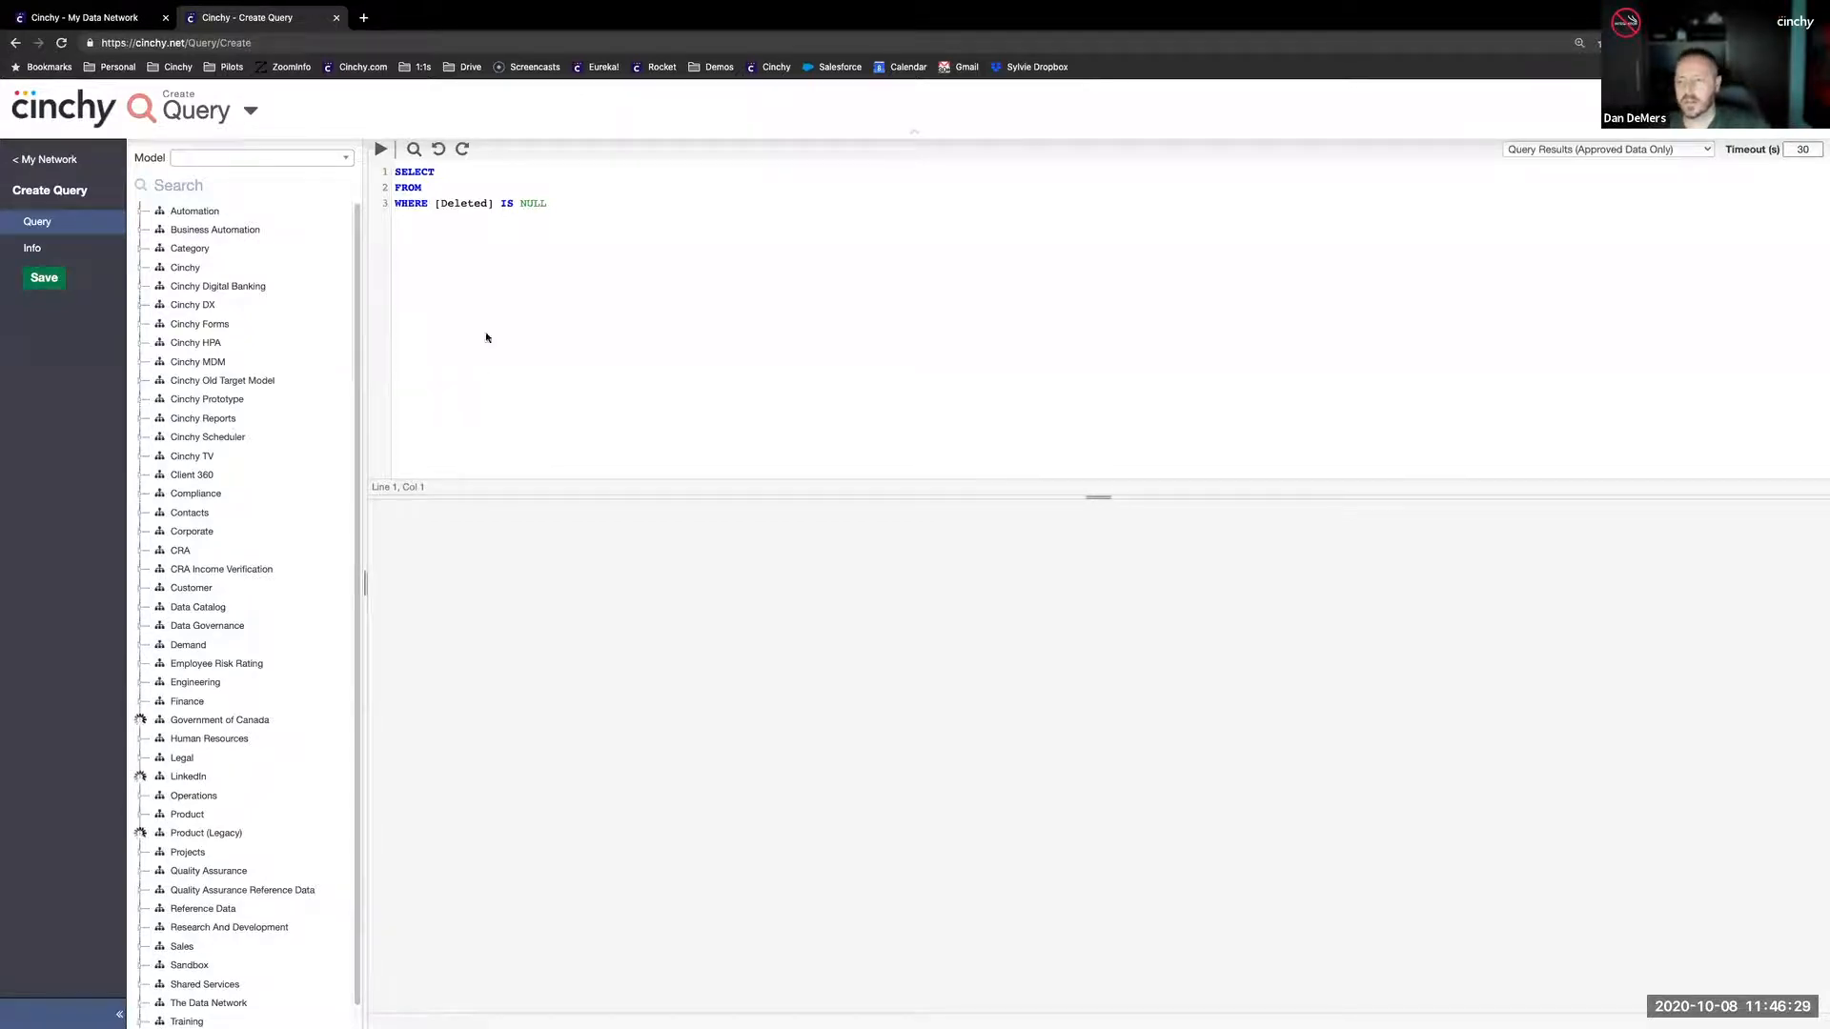
{"action": "left_click_drag", "start_coordinate": [592, 204], "coordinate": [391, 167]}
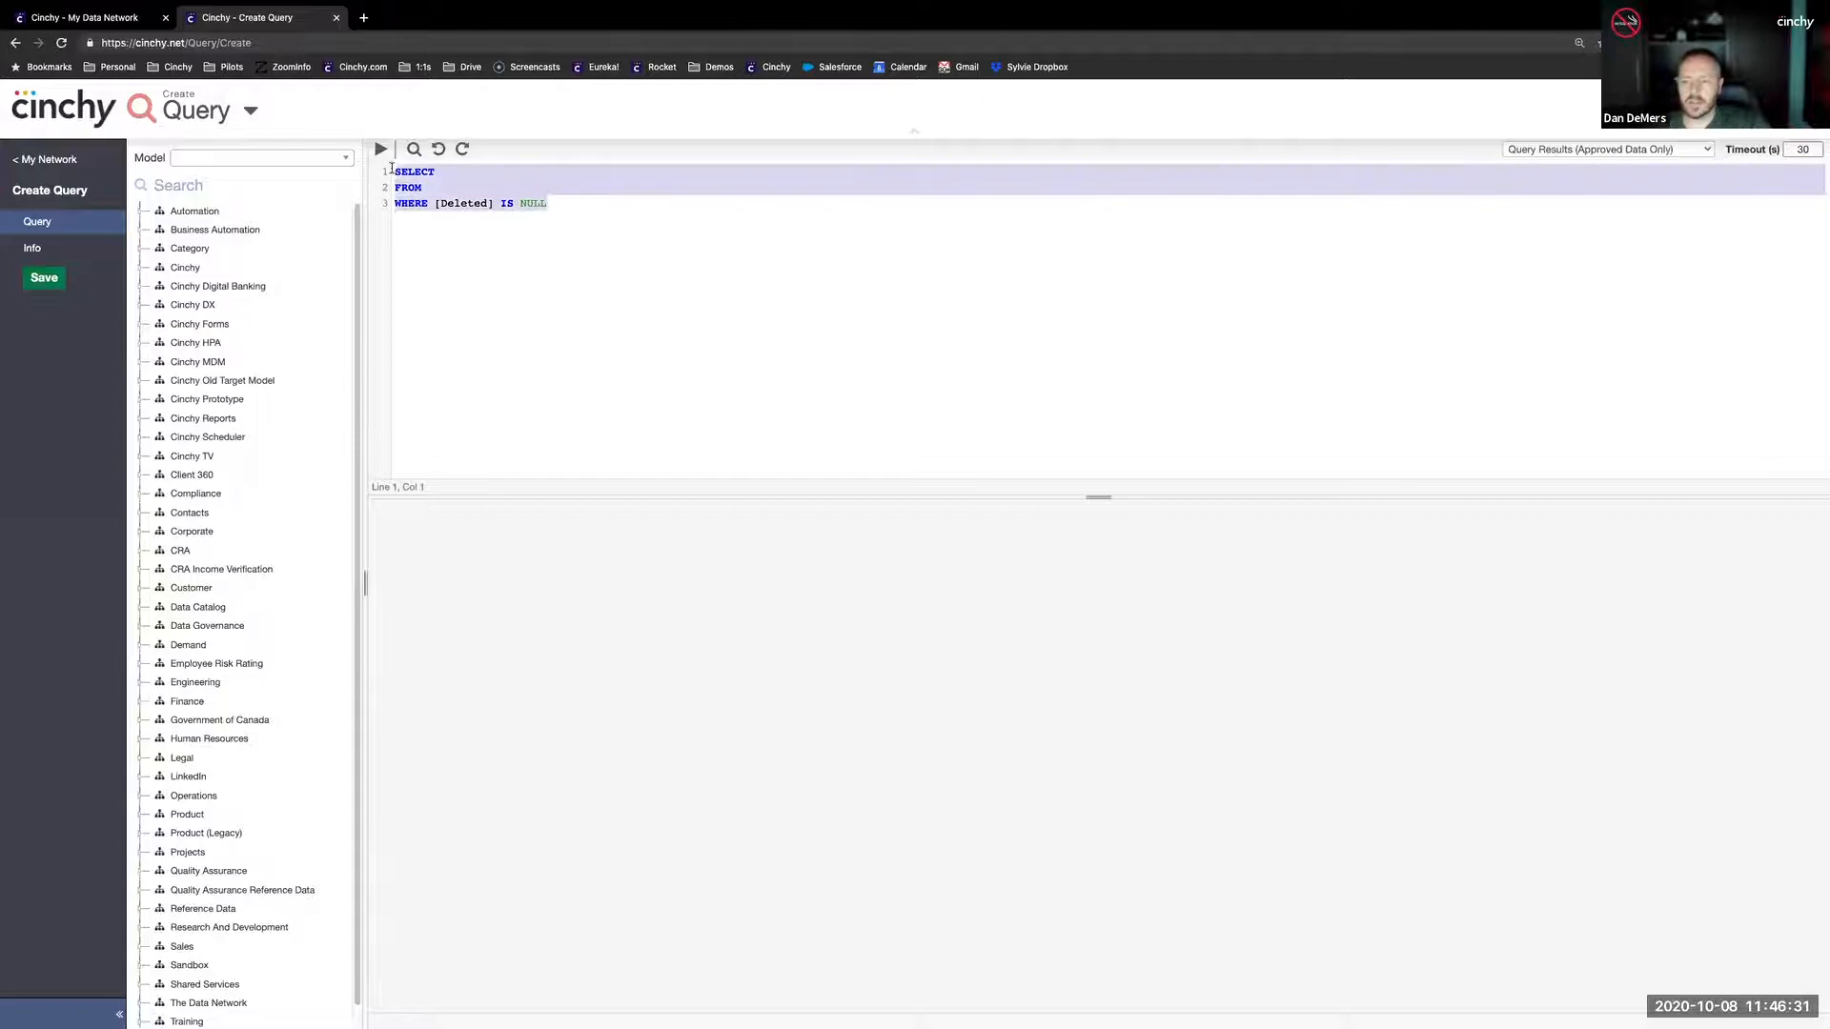
{"action": "left_click", "coordinate": [588, 245]}
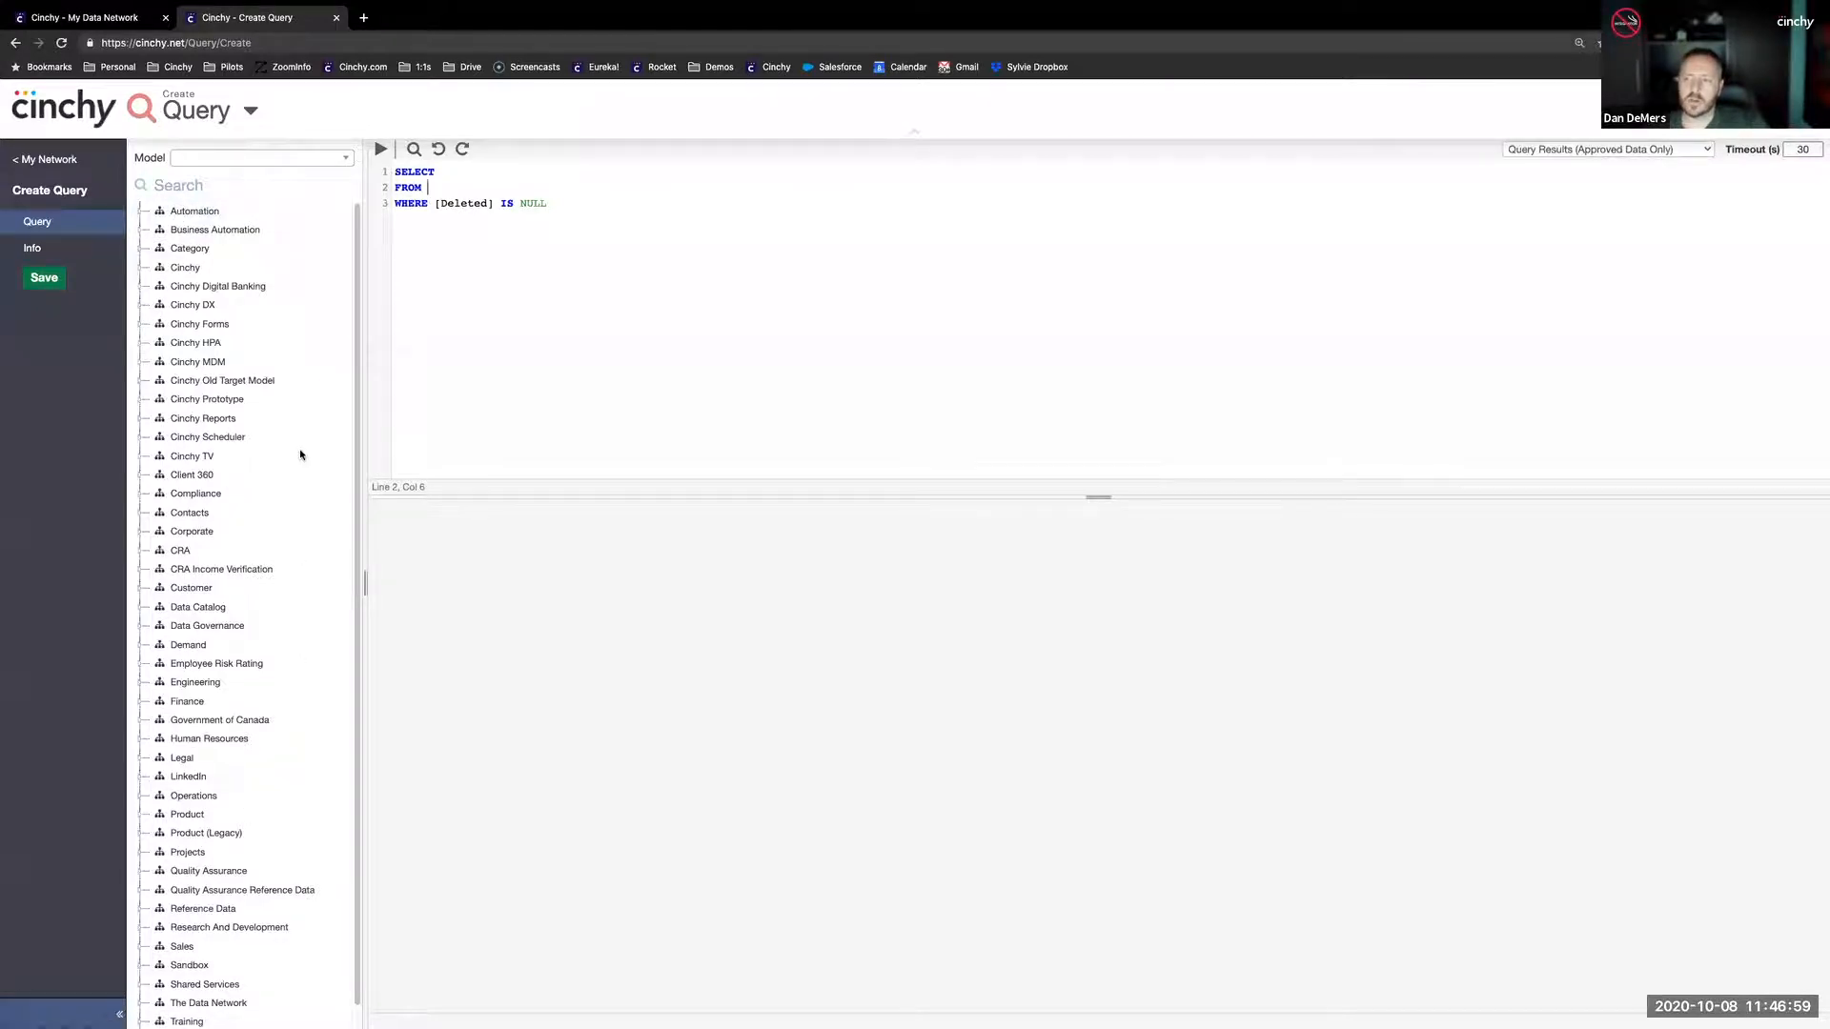
- Compare the data network map with the list of domains available to the new query
{"action": "left_click", "coordinate": [122, 23]}
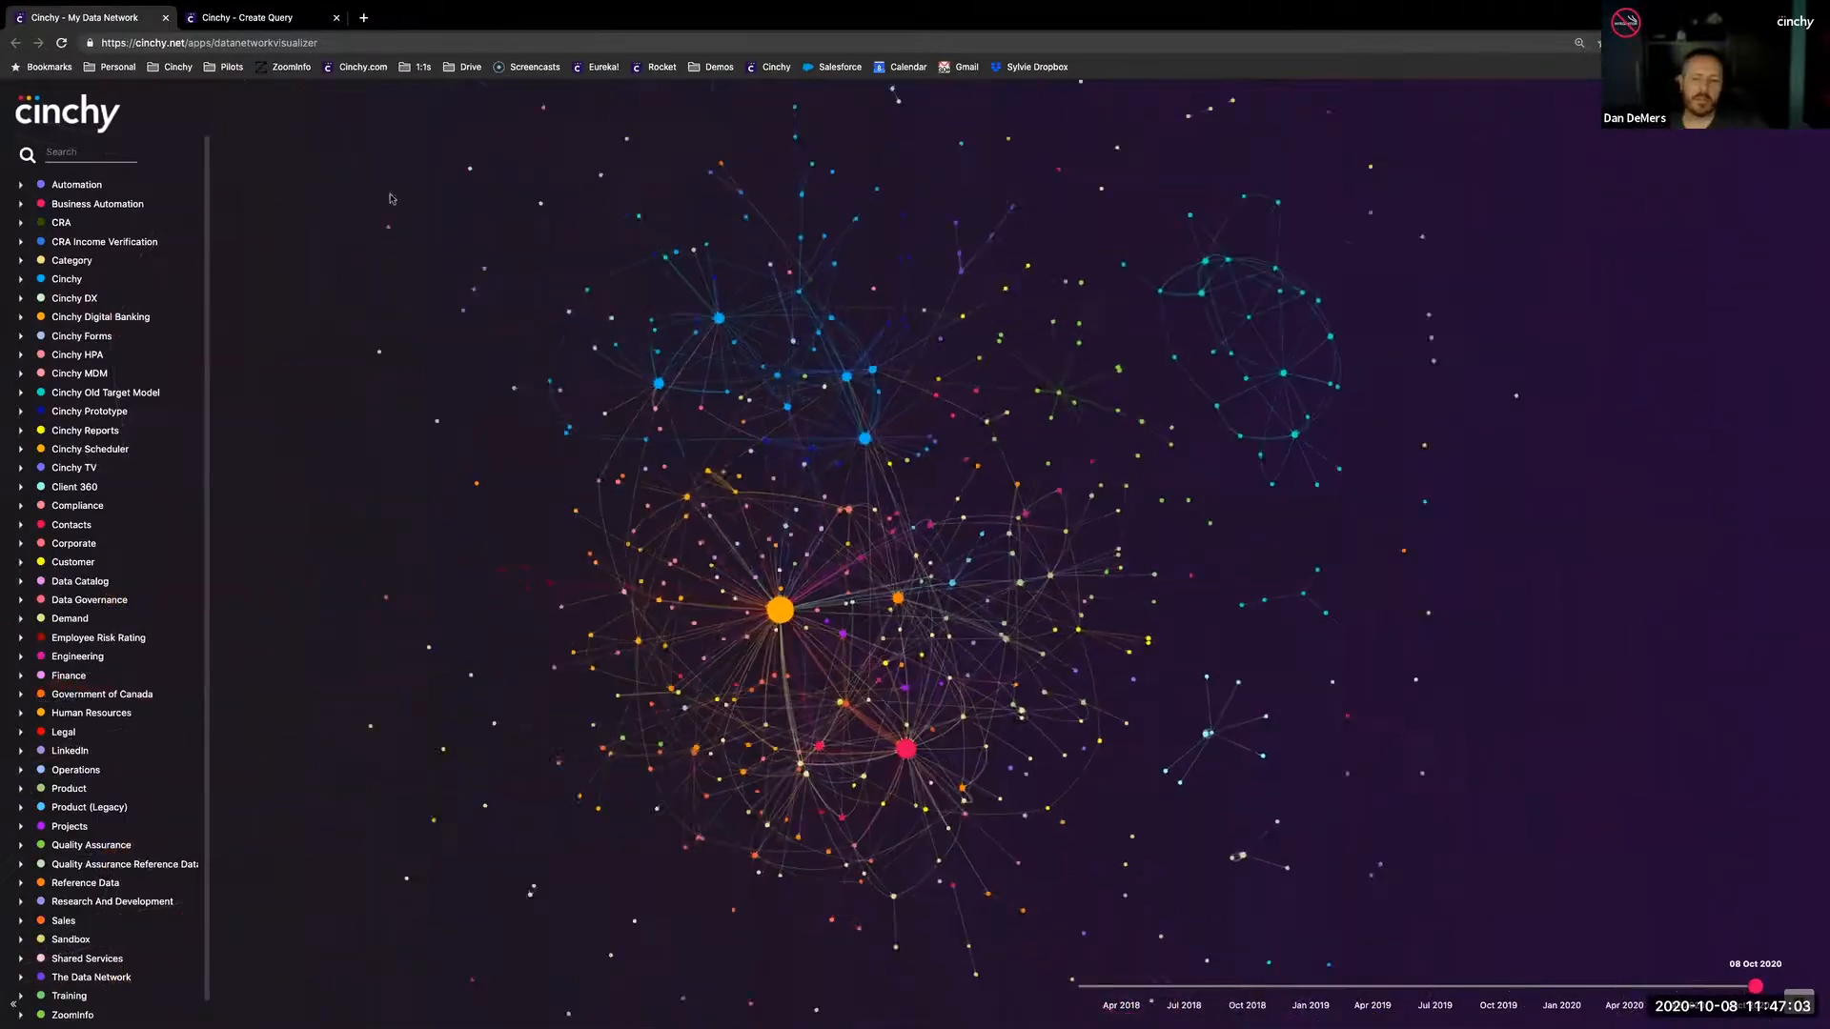
{"action": "left_click", "coordinate": [271, 19]}
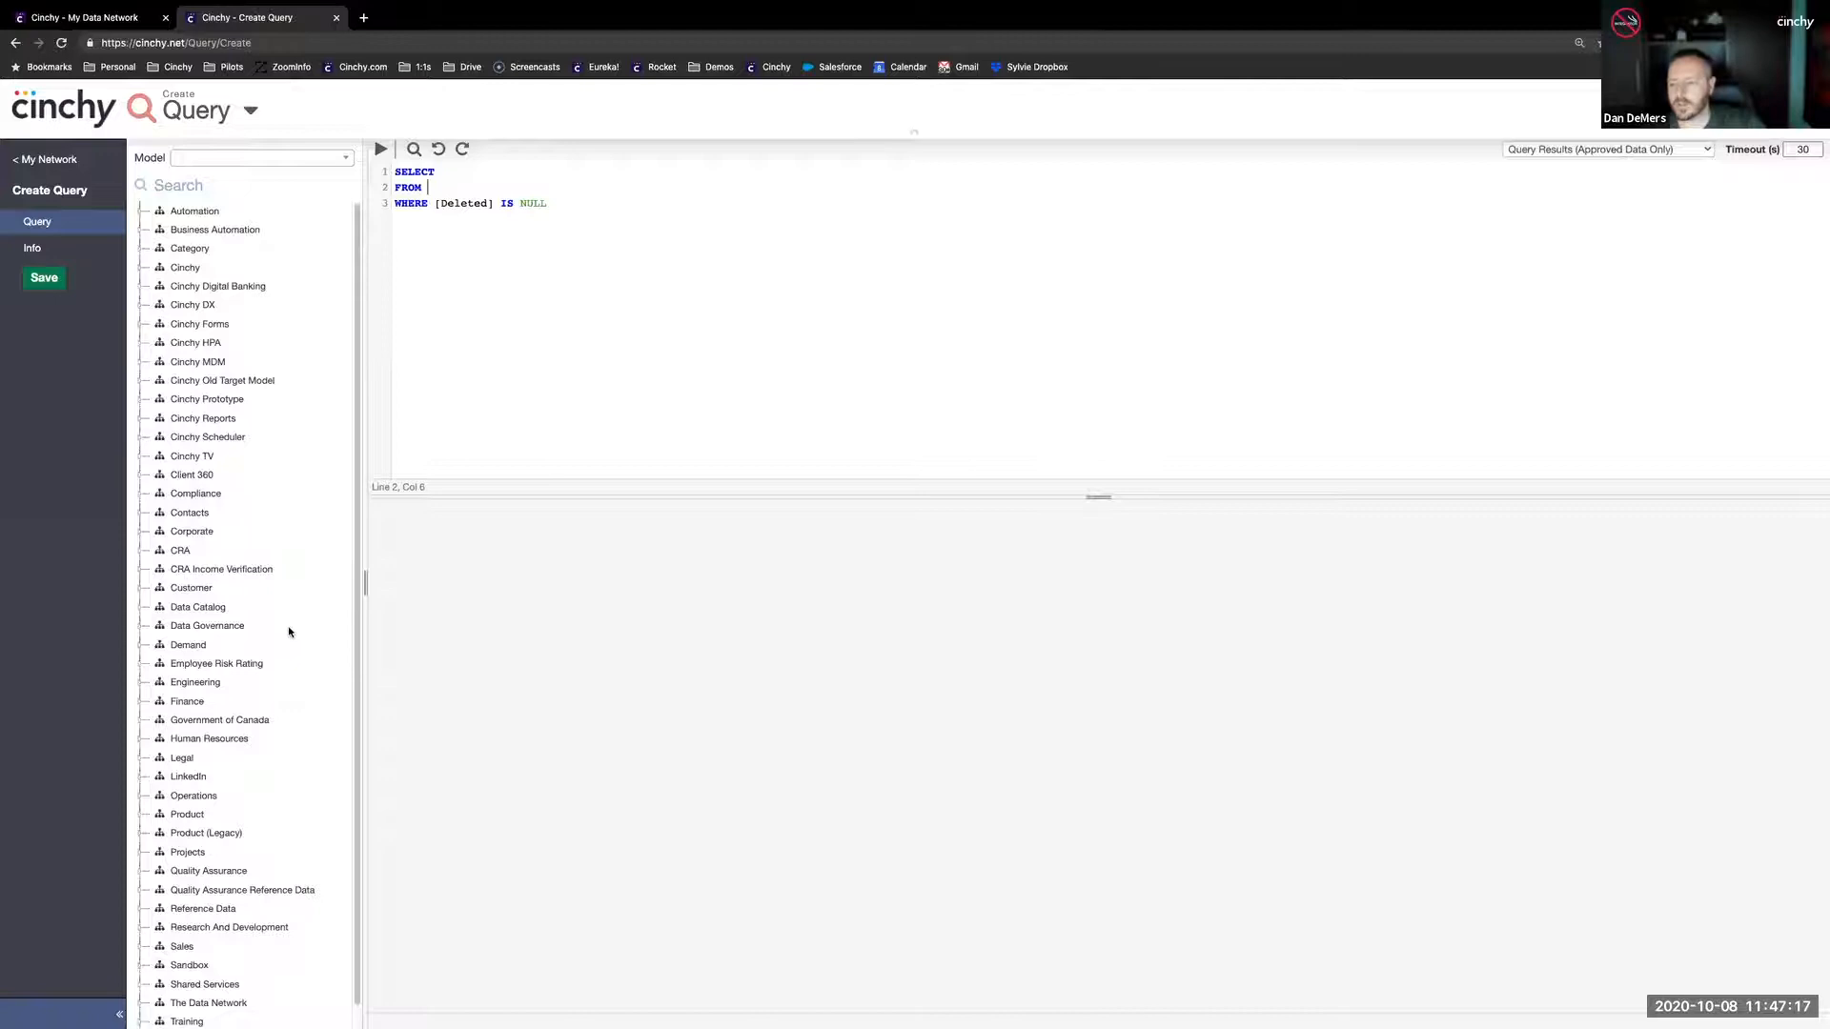
{"action": "scroll", "coordinate": [289, 631], "scroll_direction": "down", "scroll_amount": 1}
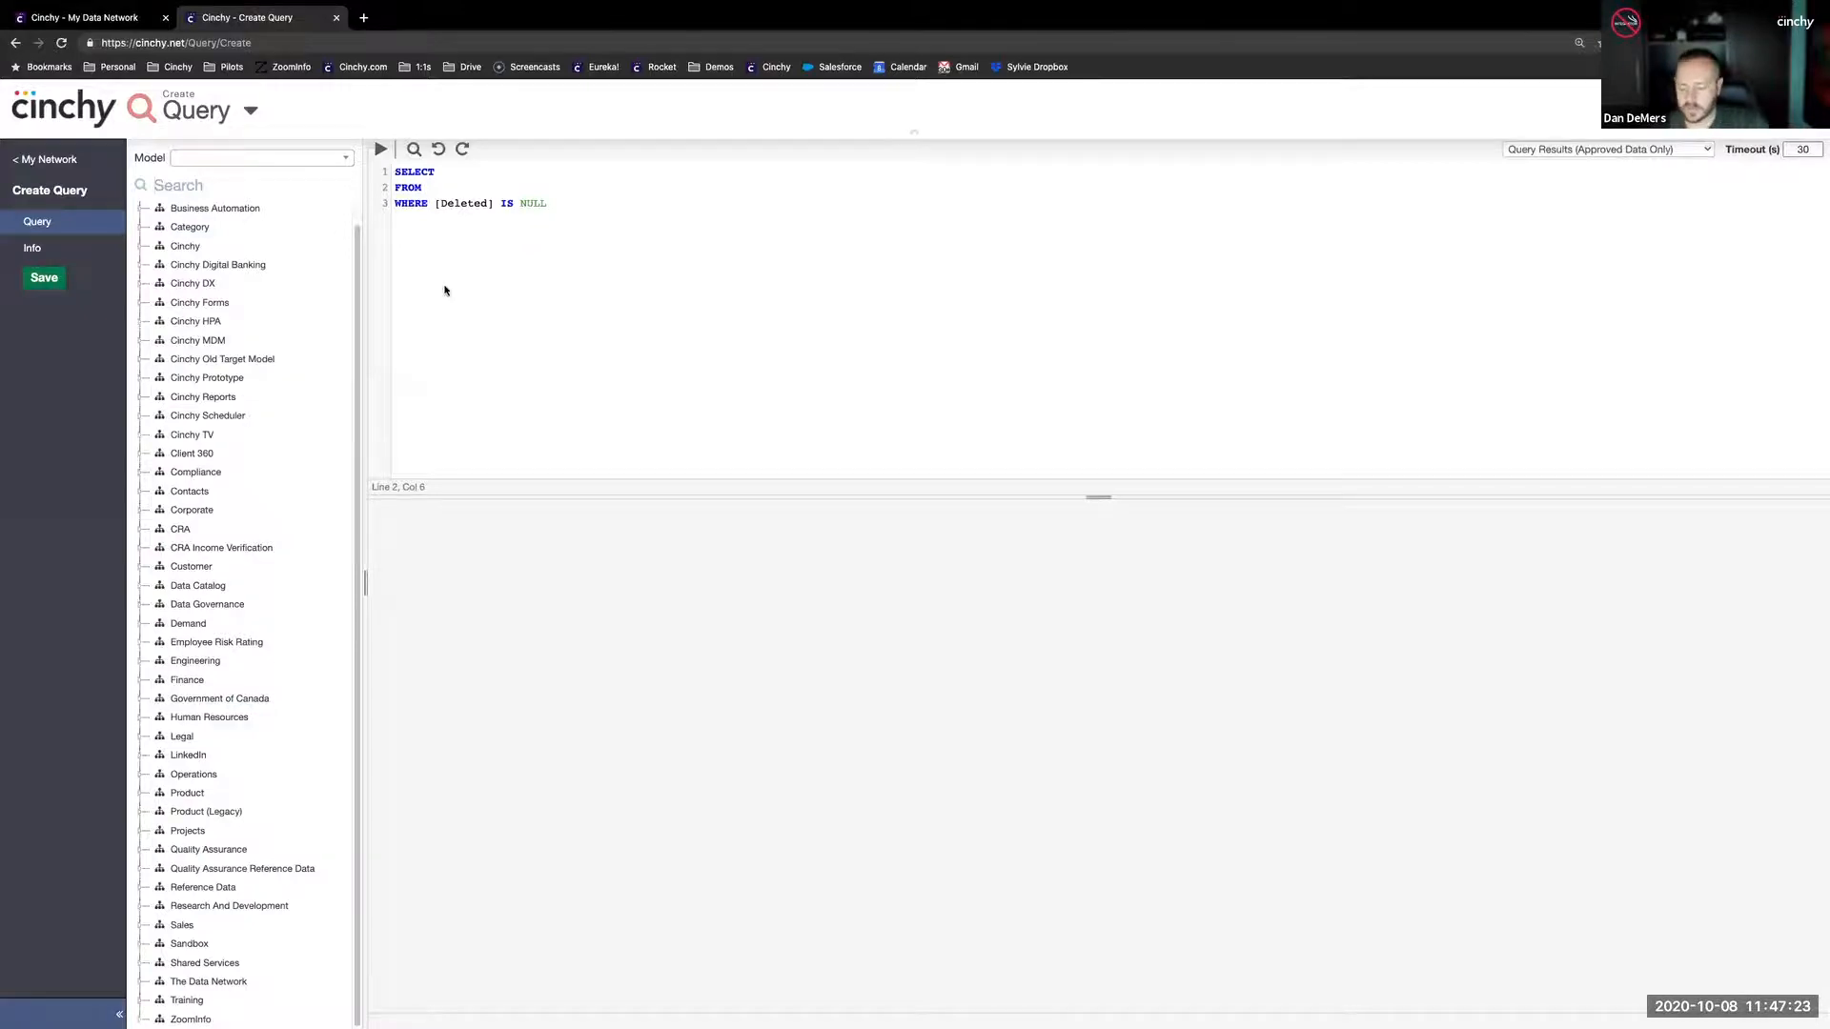
- Search the query's model tree for "invoices" and expand the Invoices table under Operations to view its columns
{"action": "type", "text": "invoices"}
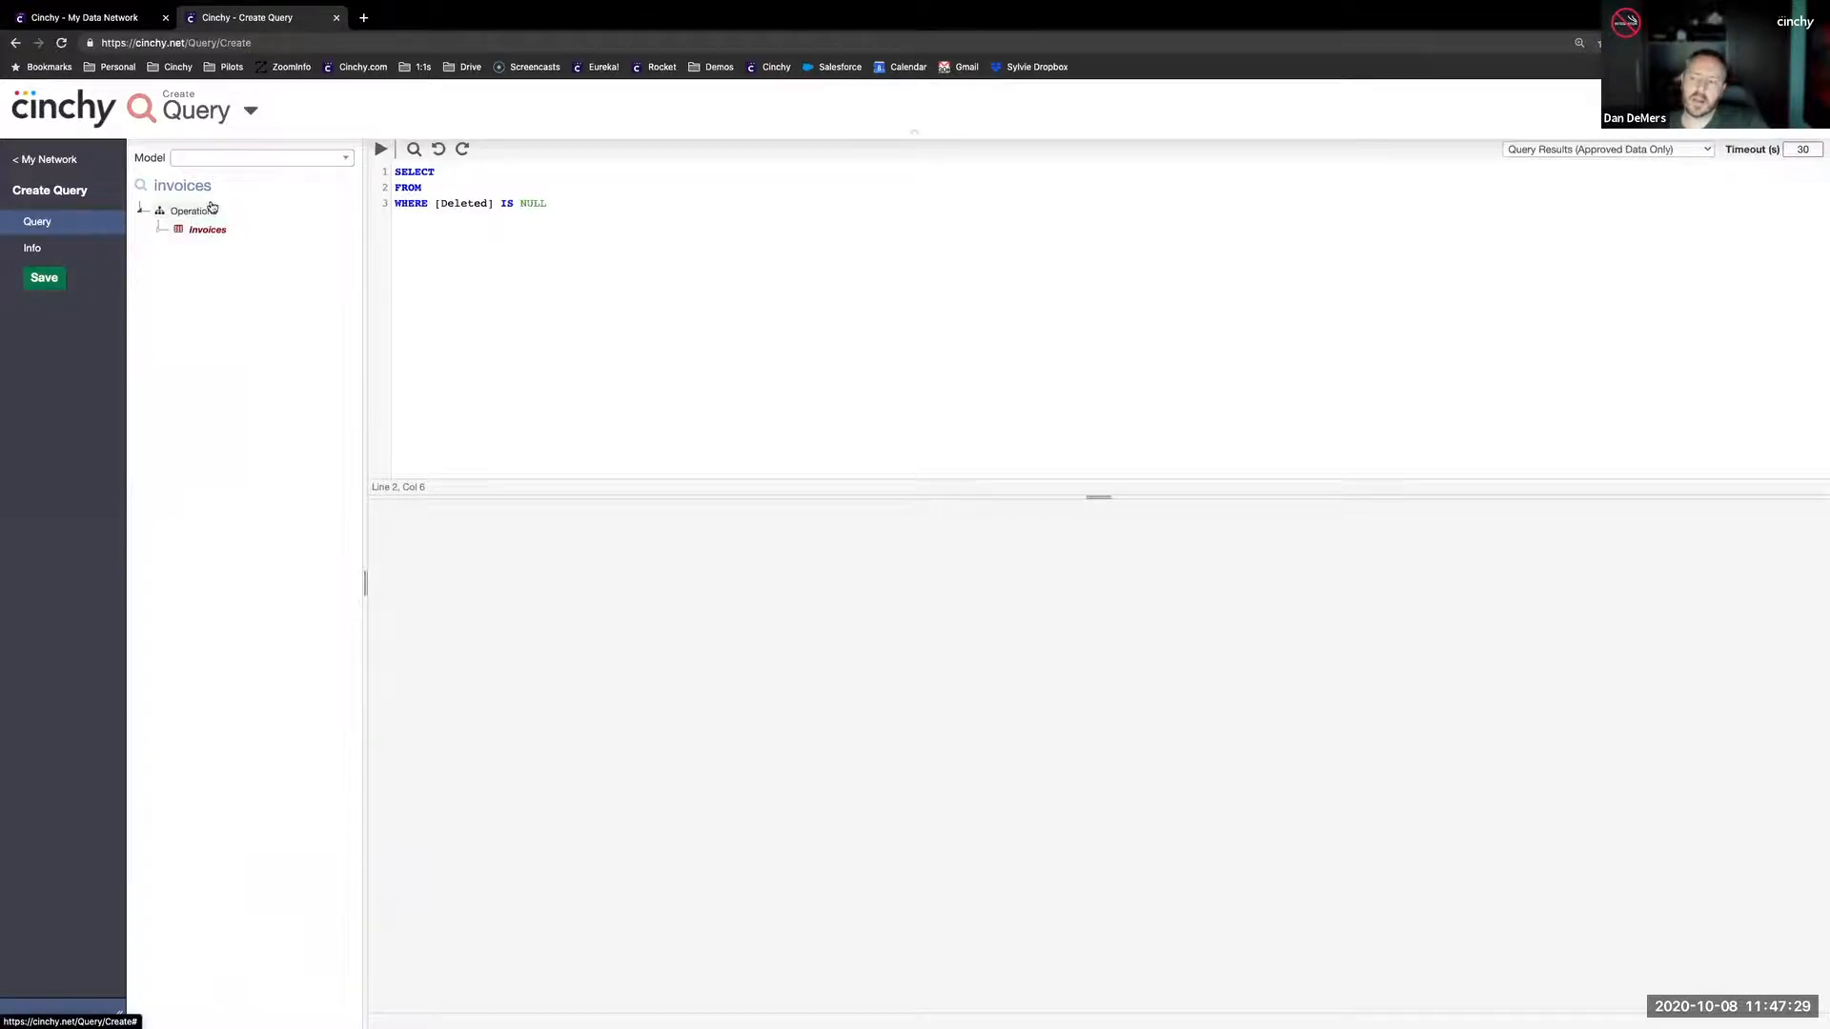
{"action": "left_click", "coordinate": [196, 212]}
{"action": "left_click", "coordinate": [159, 231]}
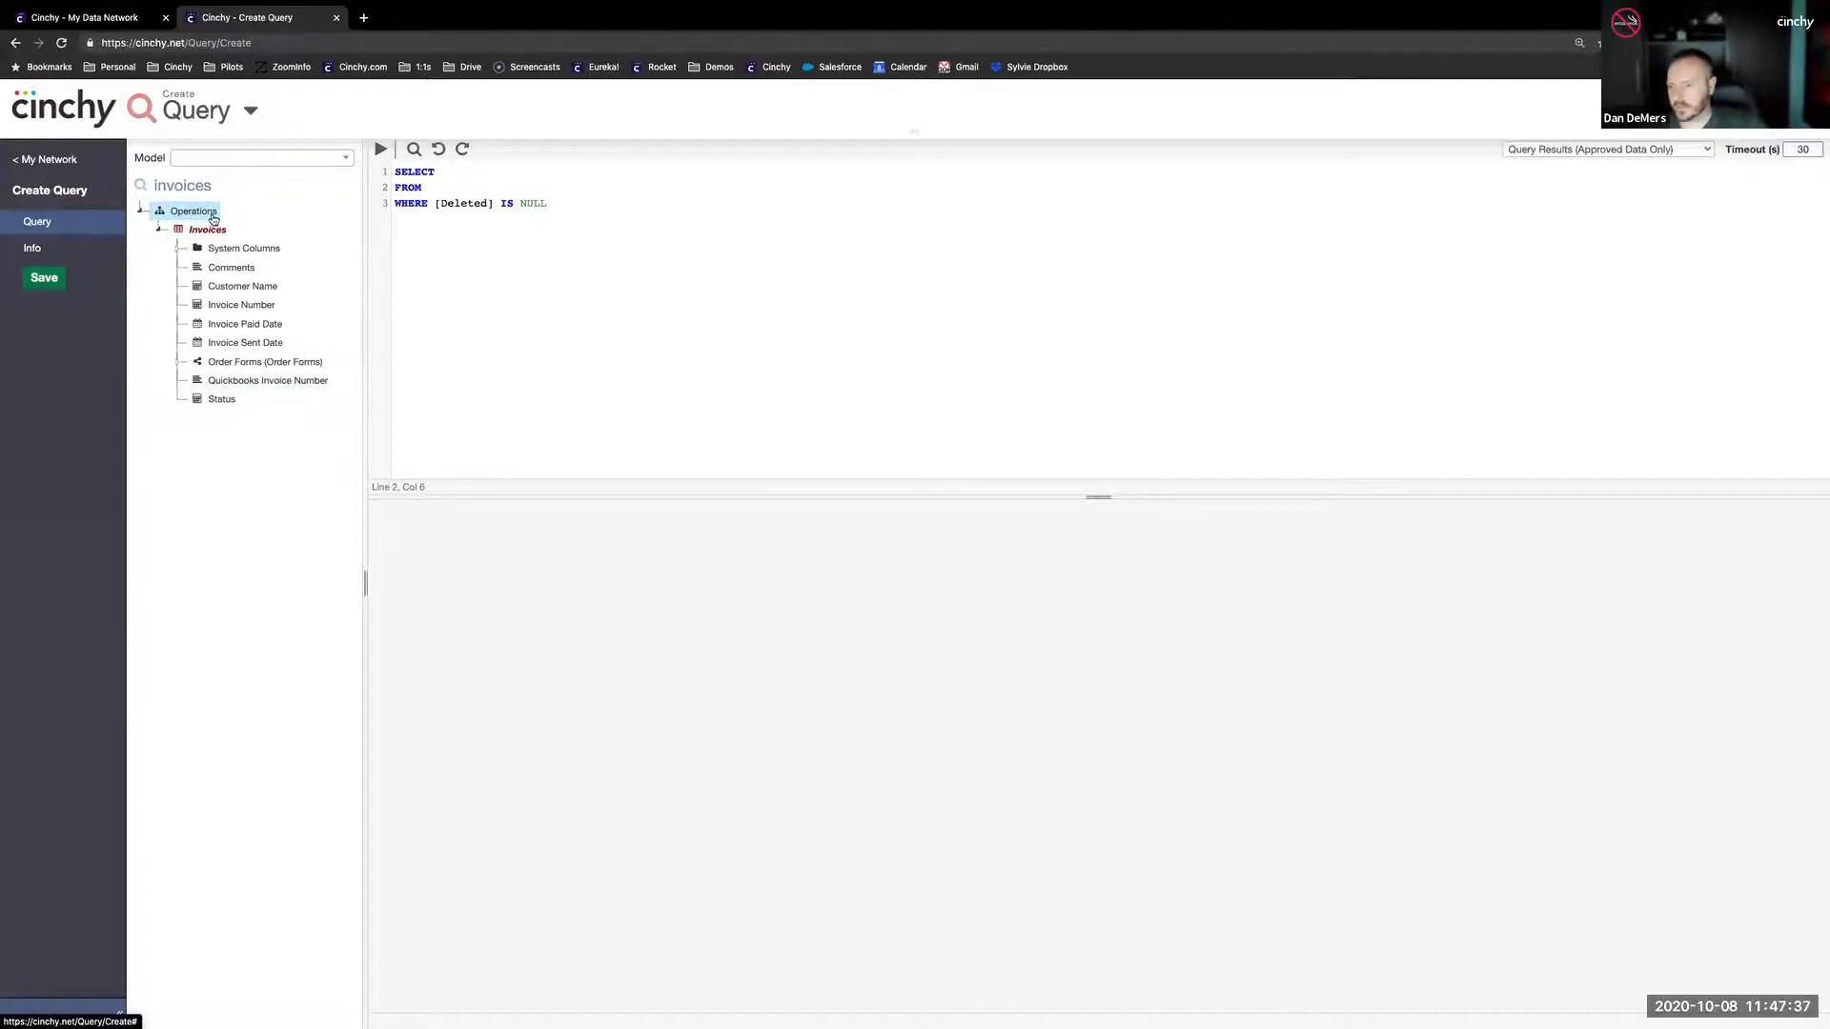
- Search the model tree for "invoice de", collapse the Invoices table and expand the columns of Invoice Details
{"action": "key", "text": "BackSpace"}
{"action": "type", "text": "de"}
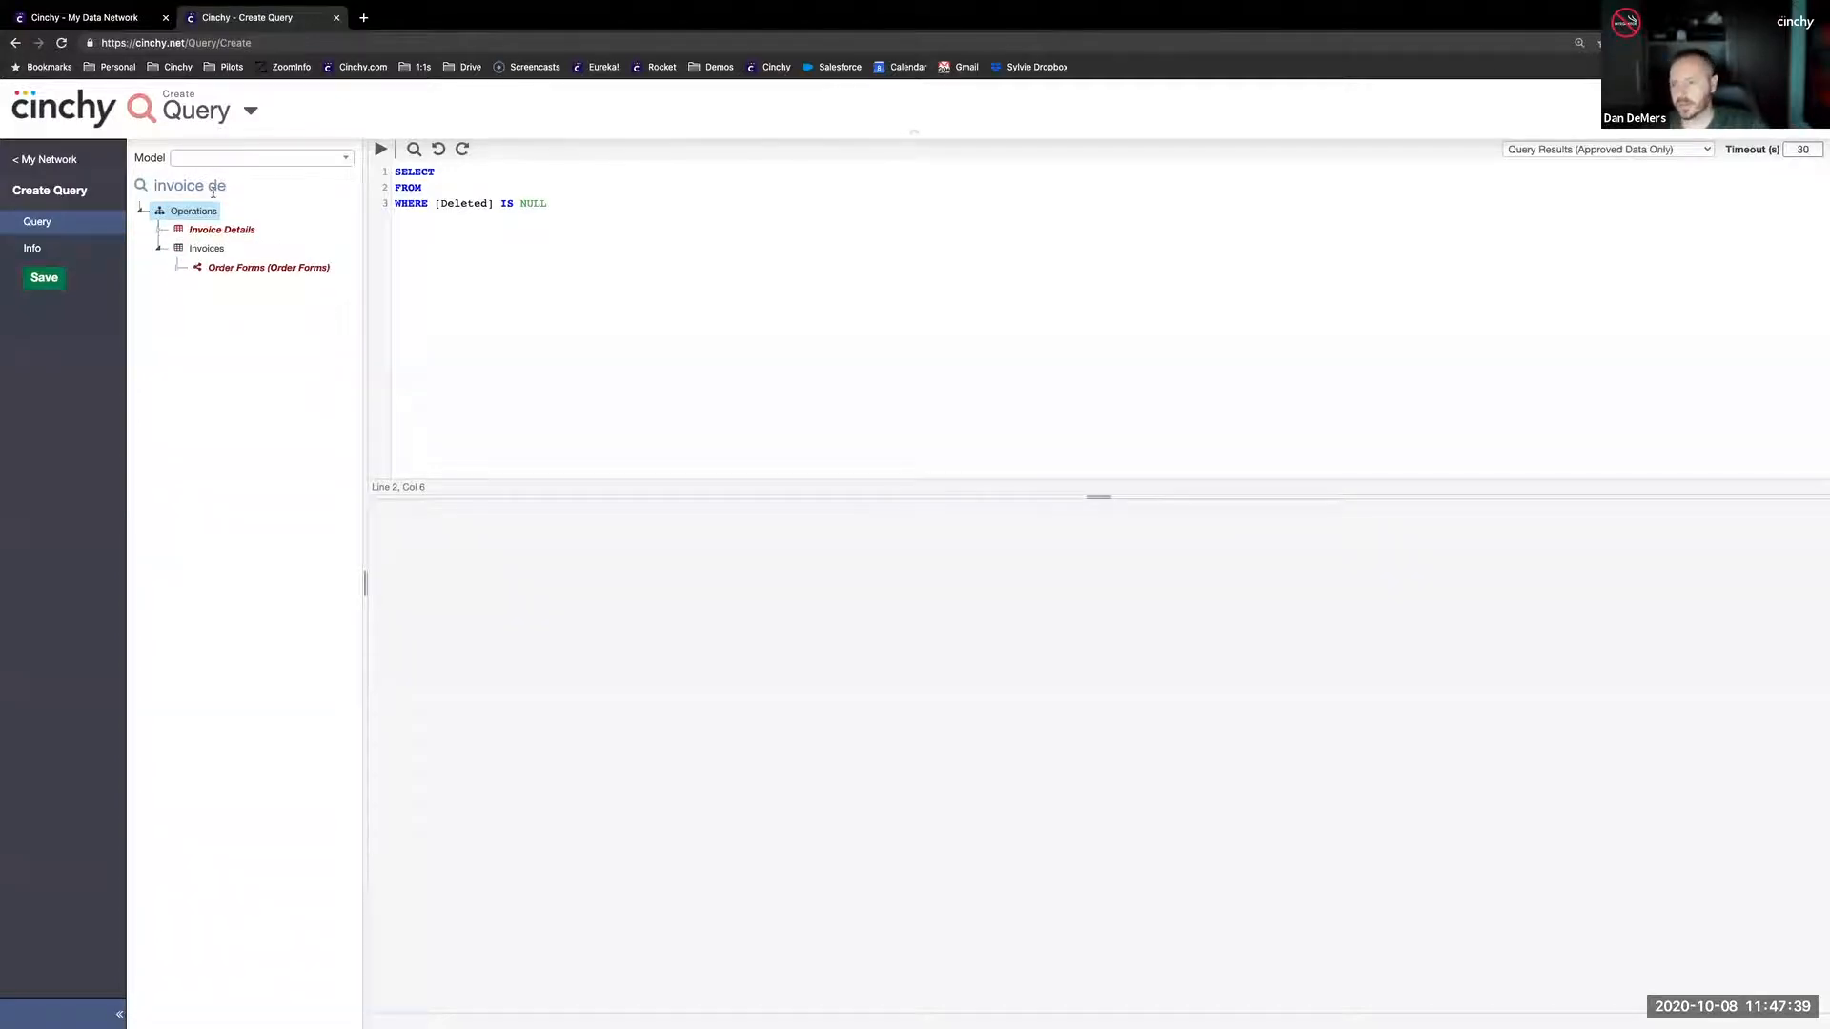
{"action": "left_click", "coordinate": [158, 249]}
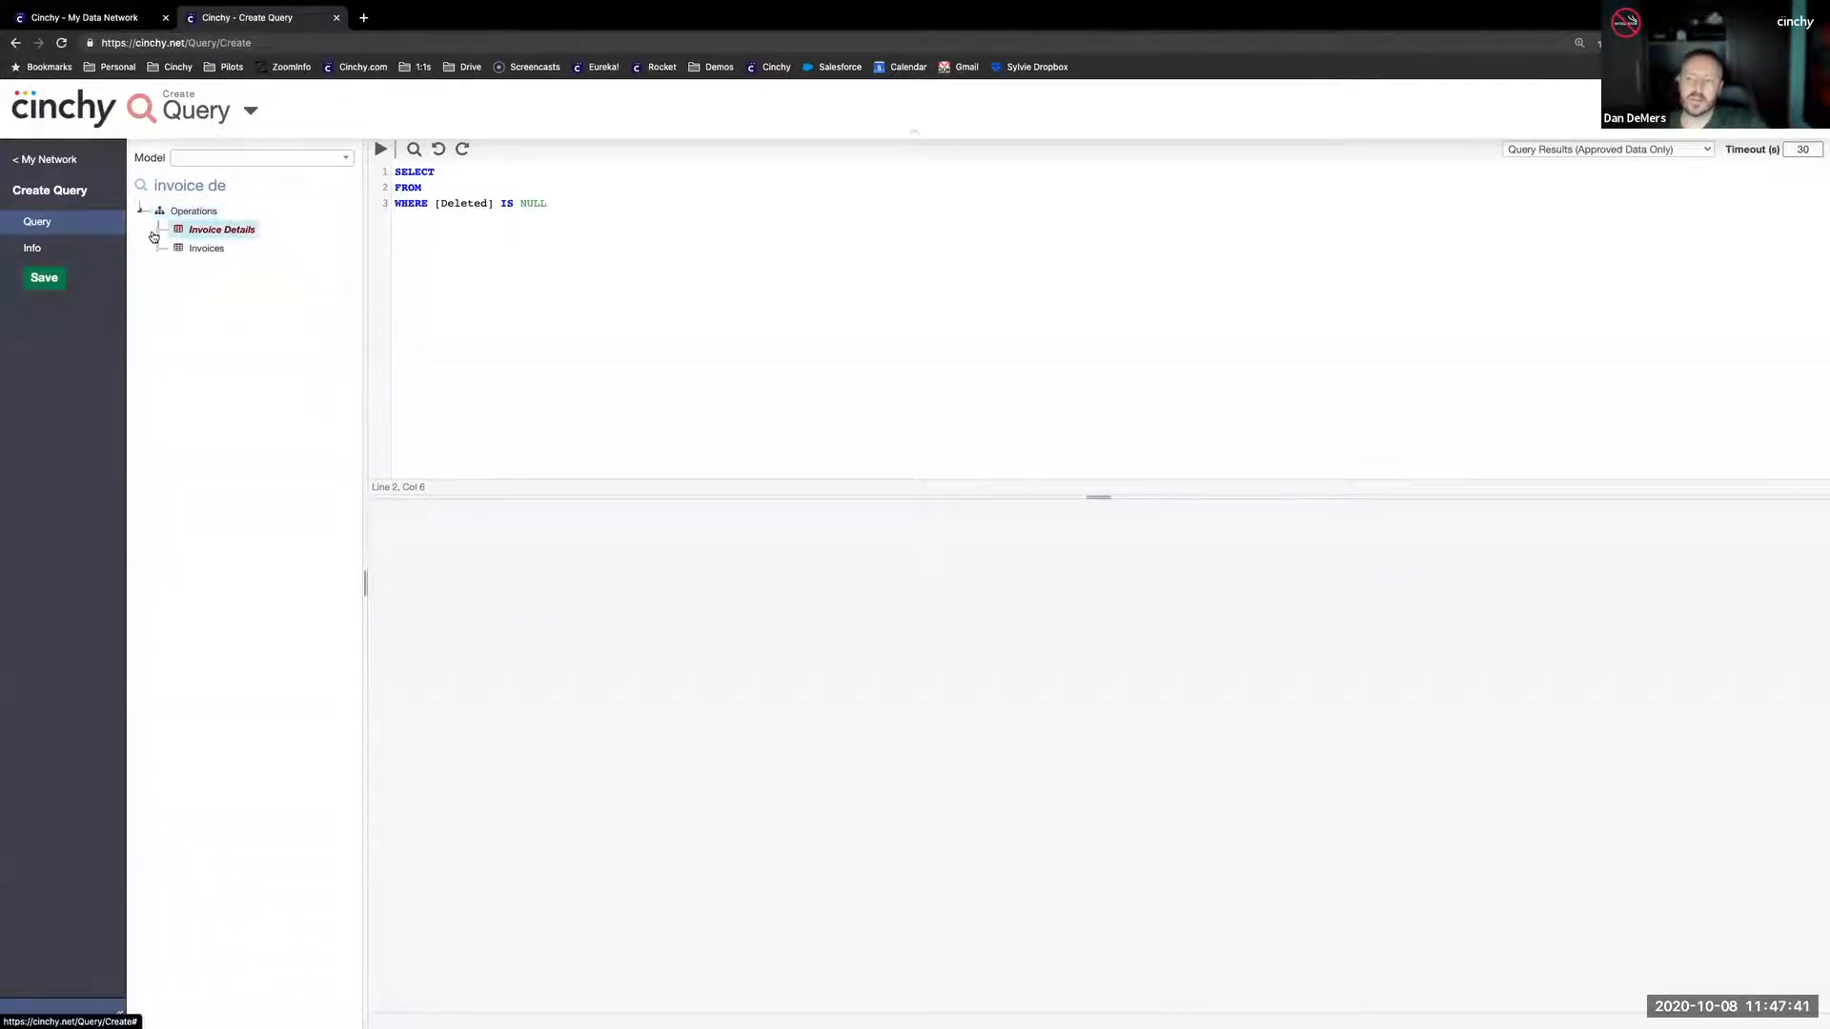
{"action": "left_click", "coordinate": [157, 231]}
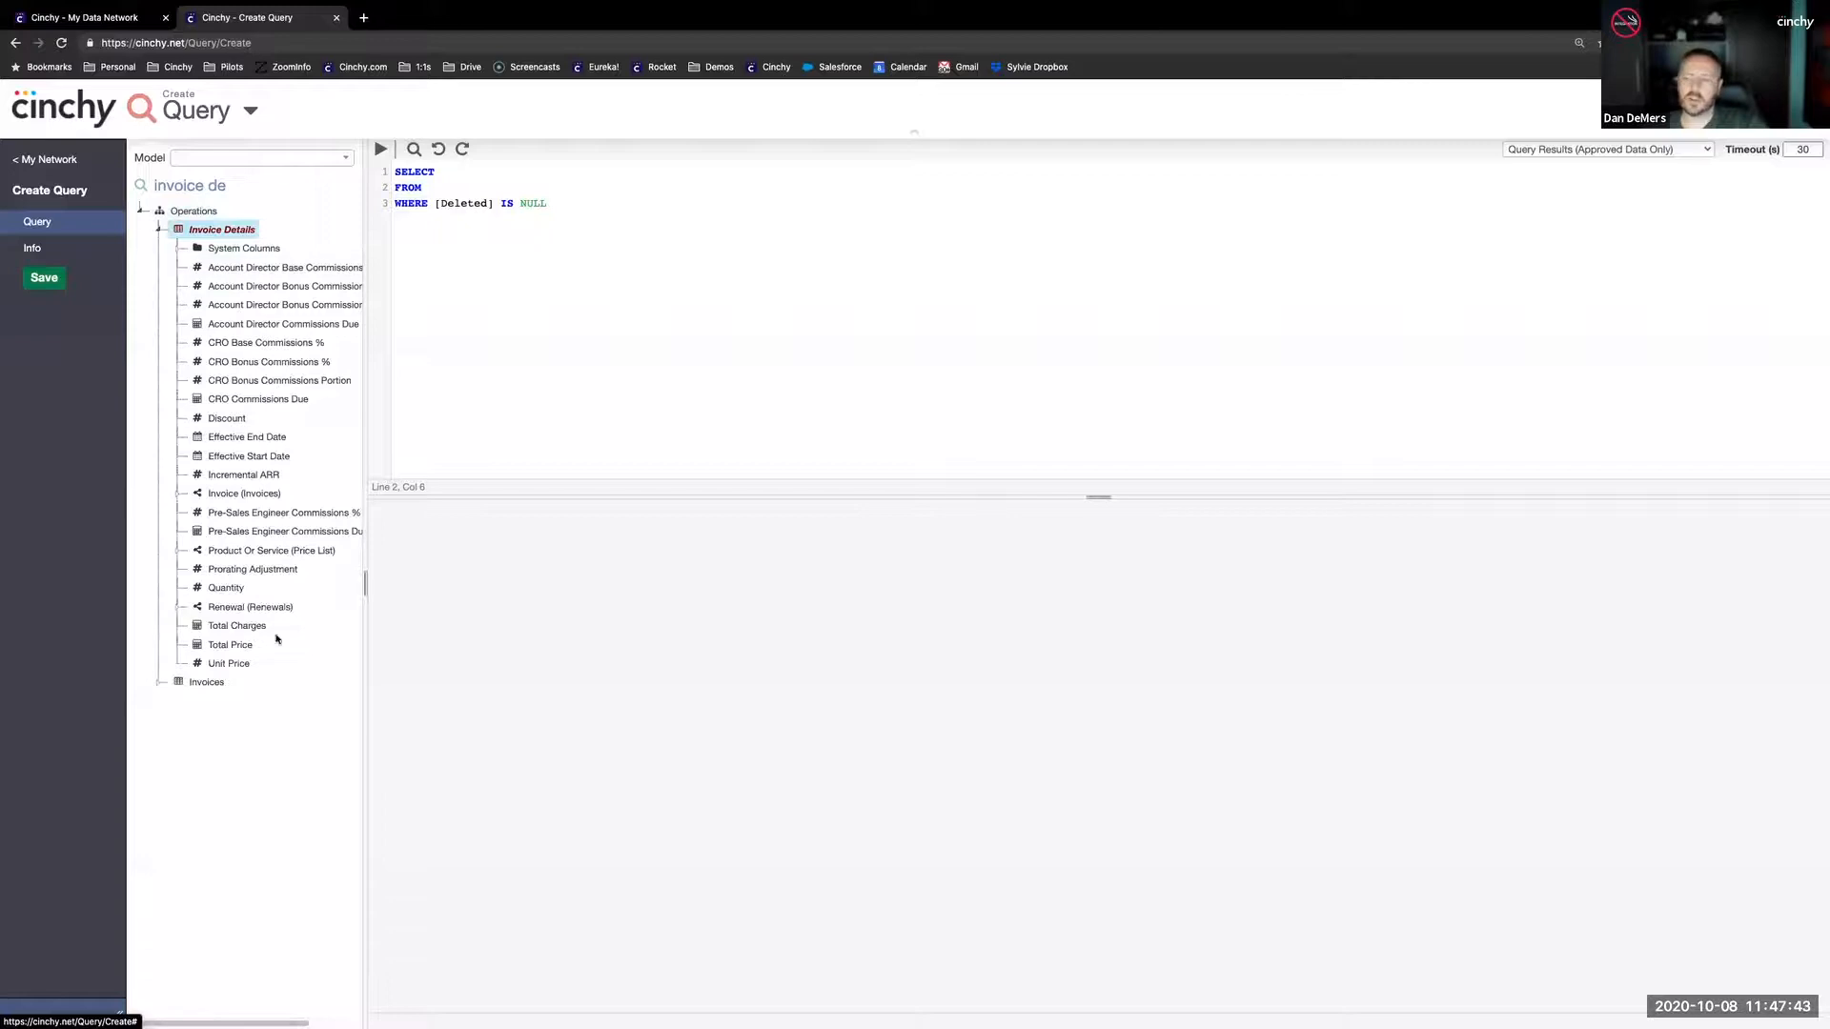
- Search the data network map for "invoice de", focus on Invoice Details and trace its link to the Invoices table
{"action": "left_click", "coordinate": [88, 19]}
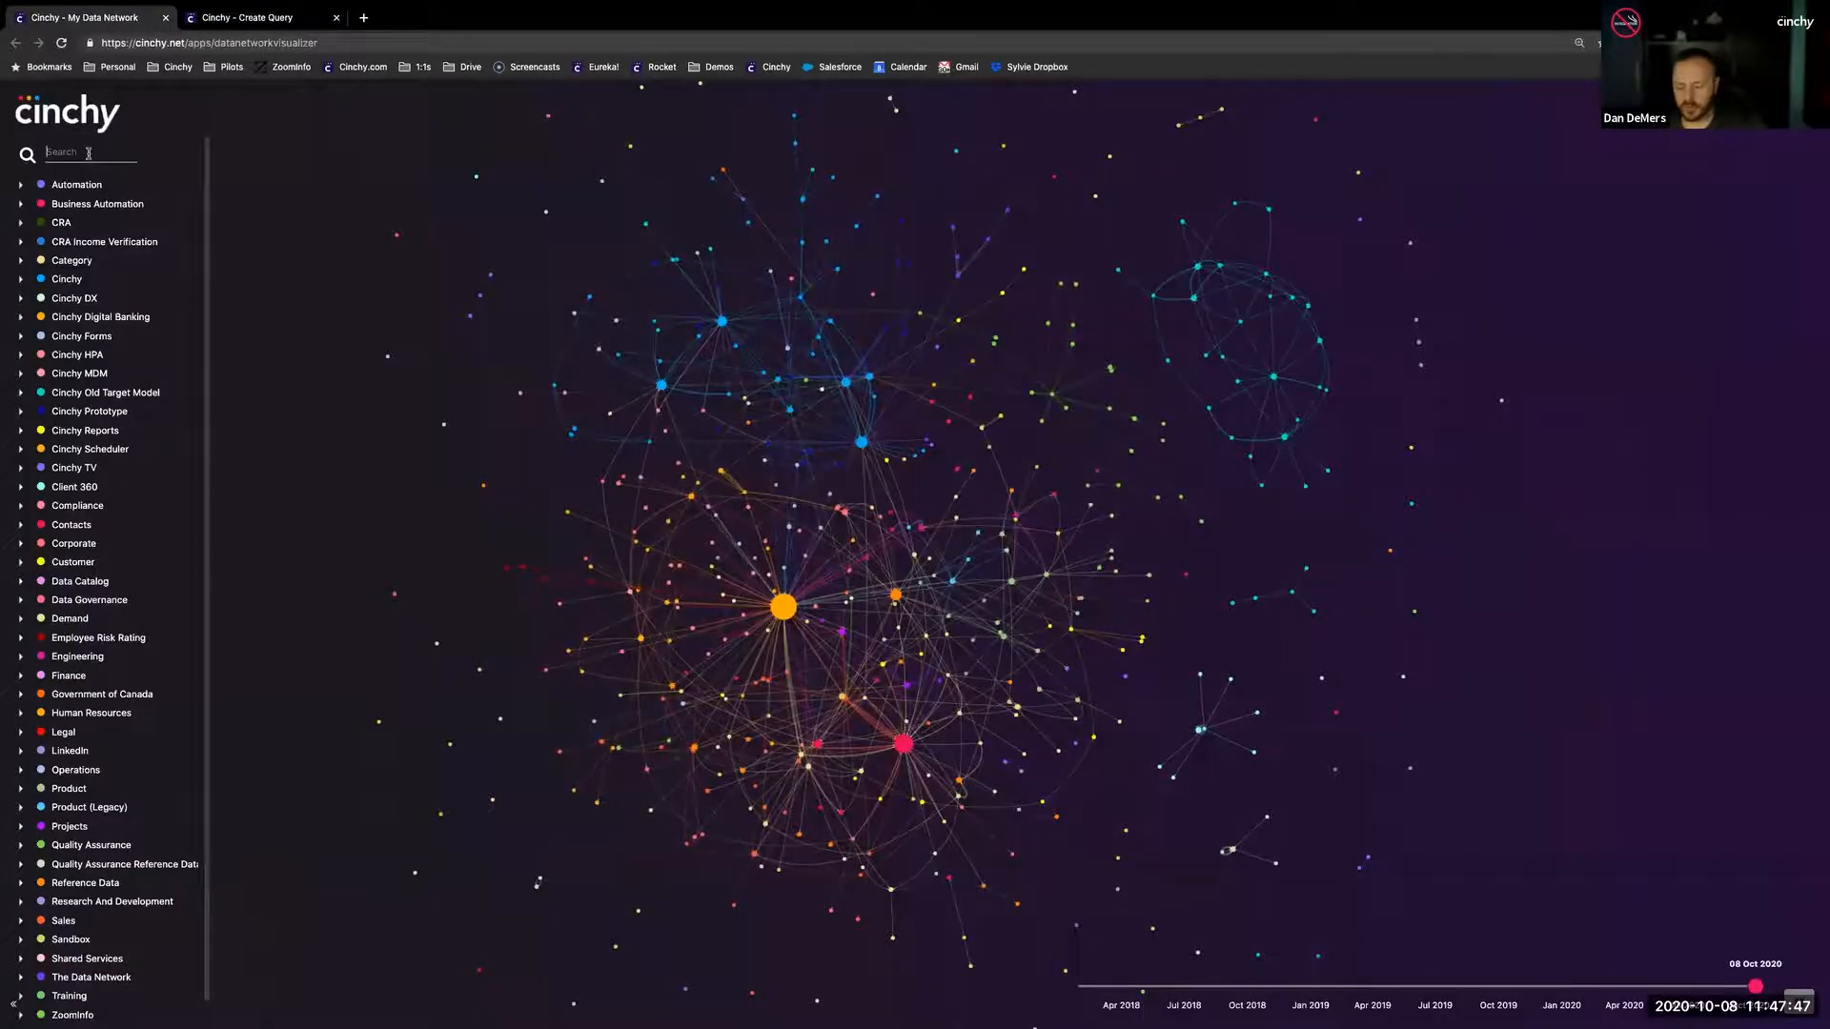
{"action": "type", "text": "invoice ded"}
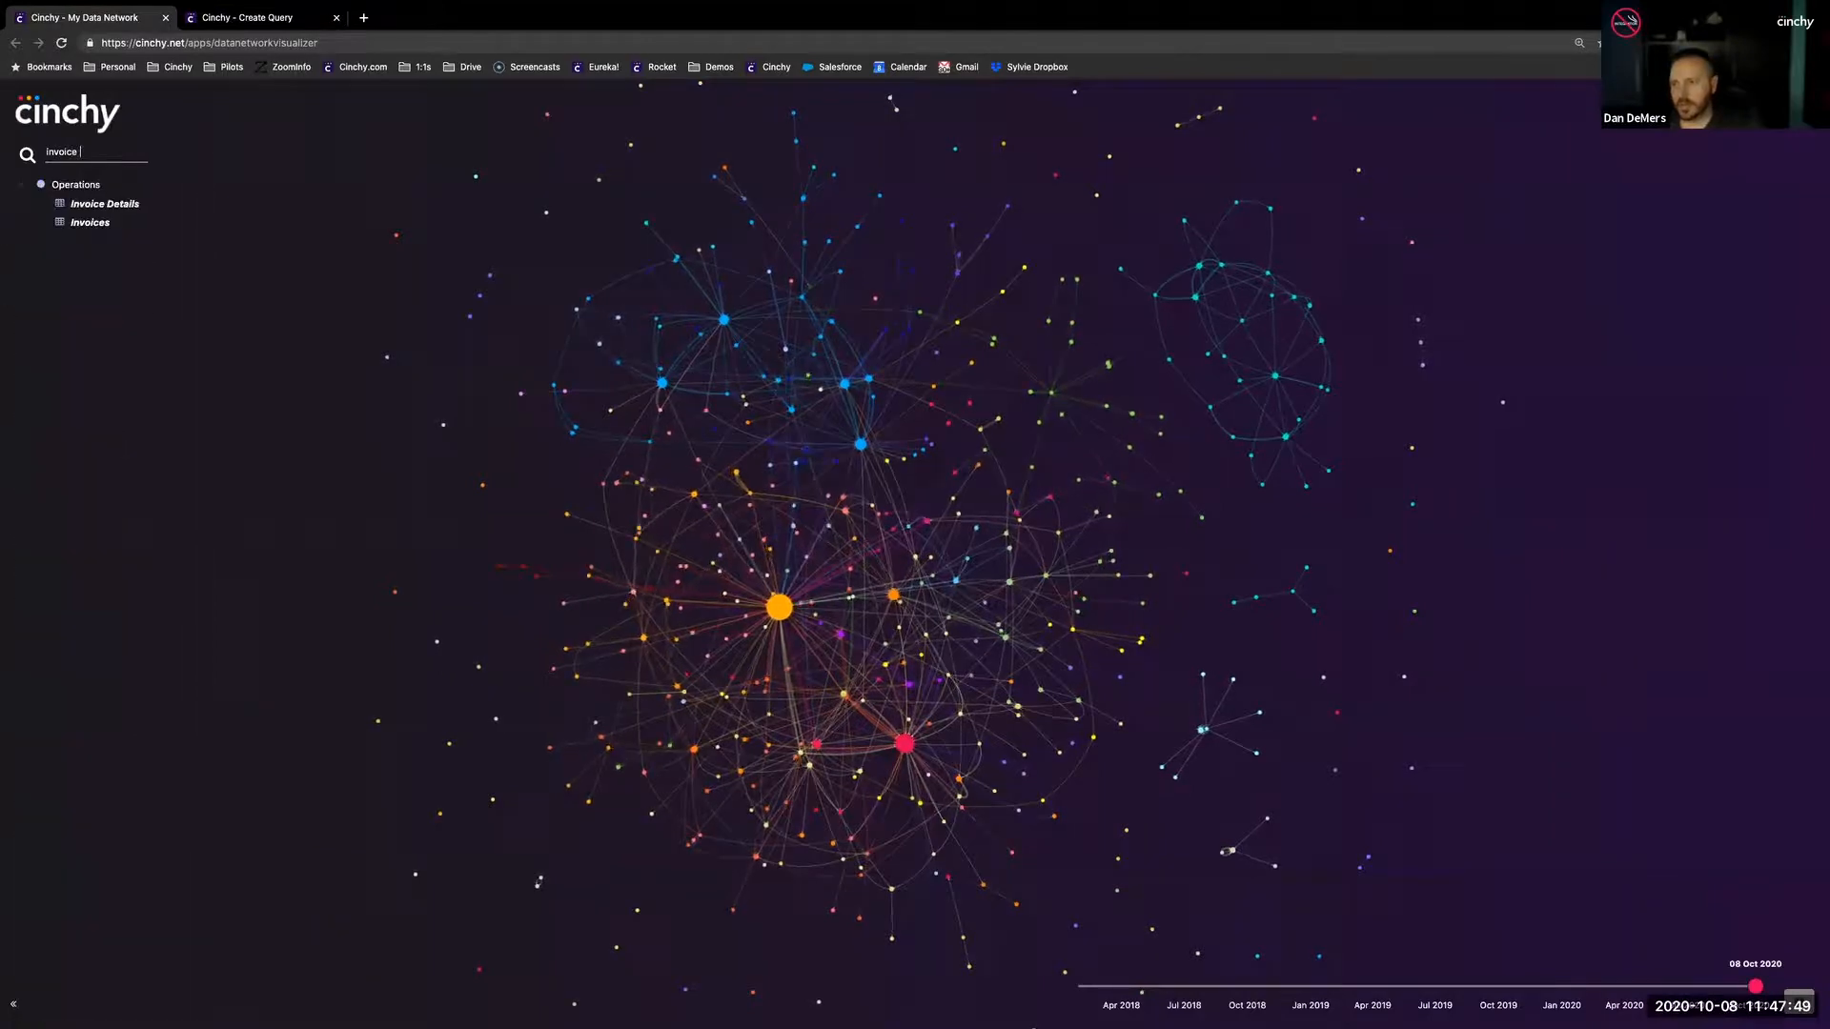
{"action": "key", "text": "BackSpace"}
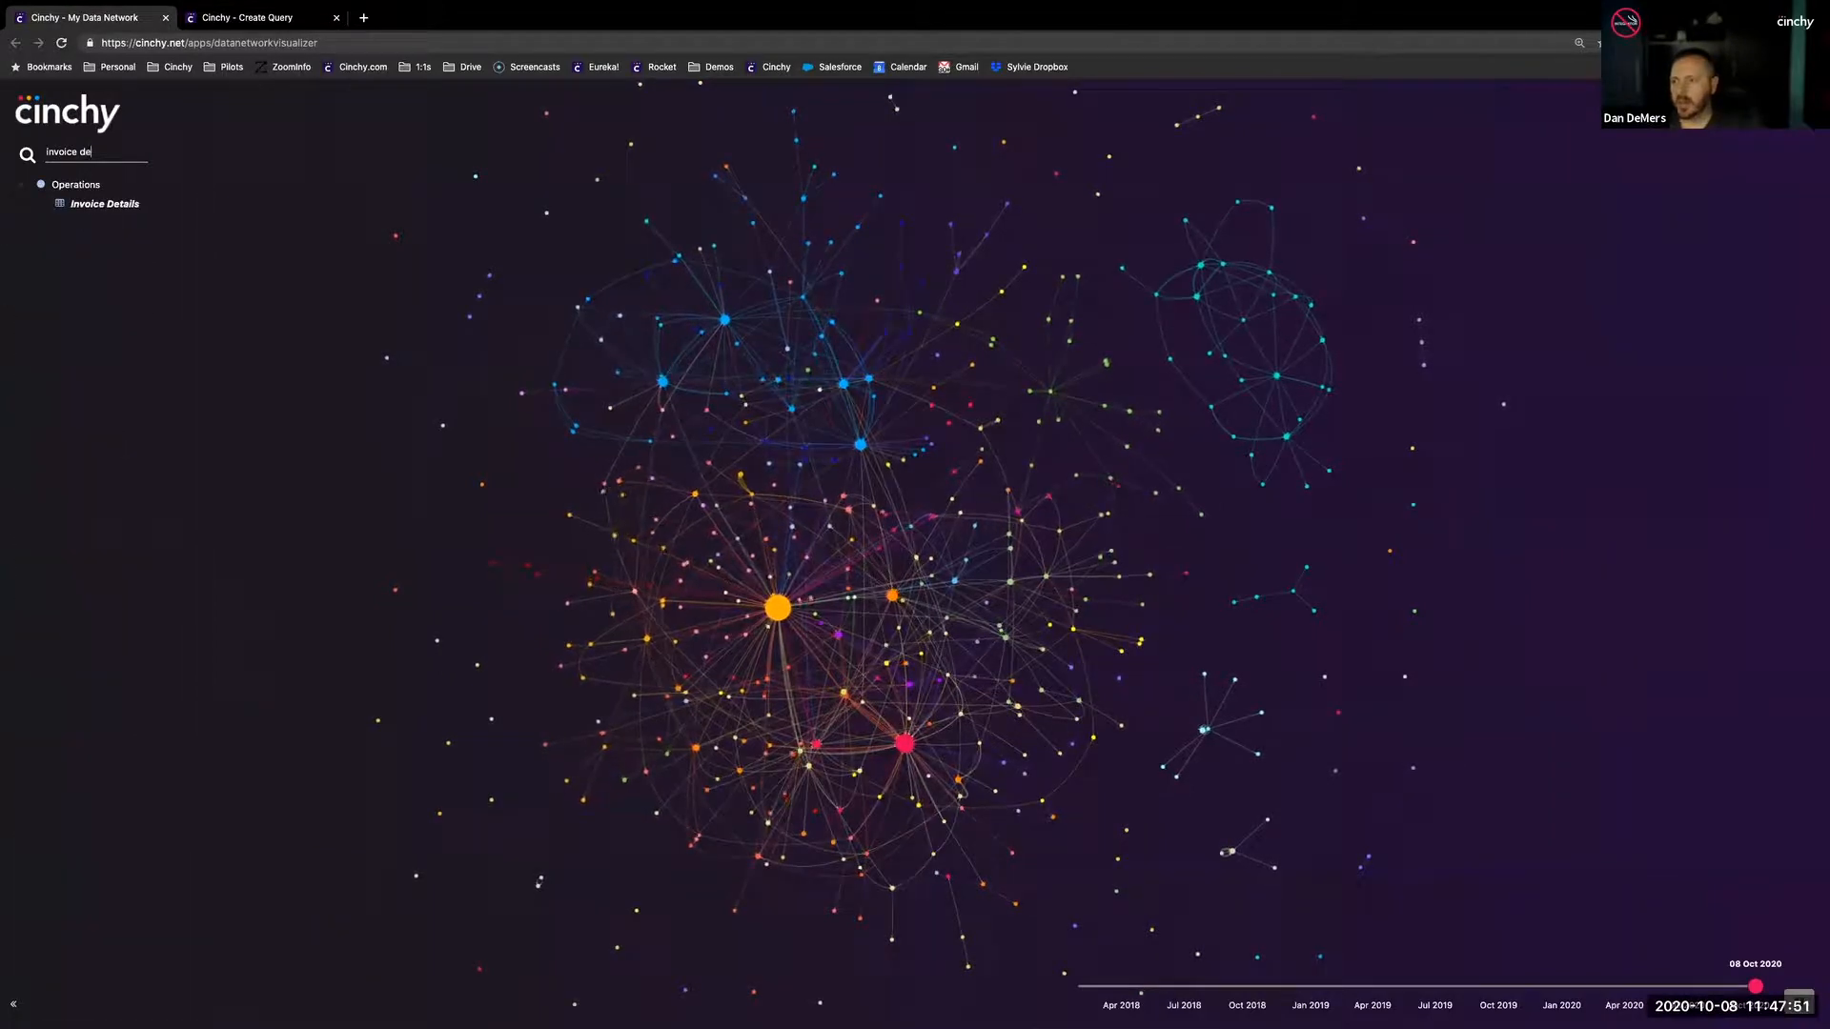
{"action": "left_click", "coordinate": [74, 204]}
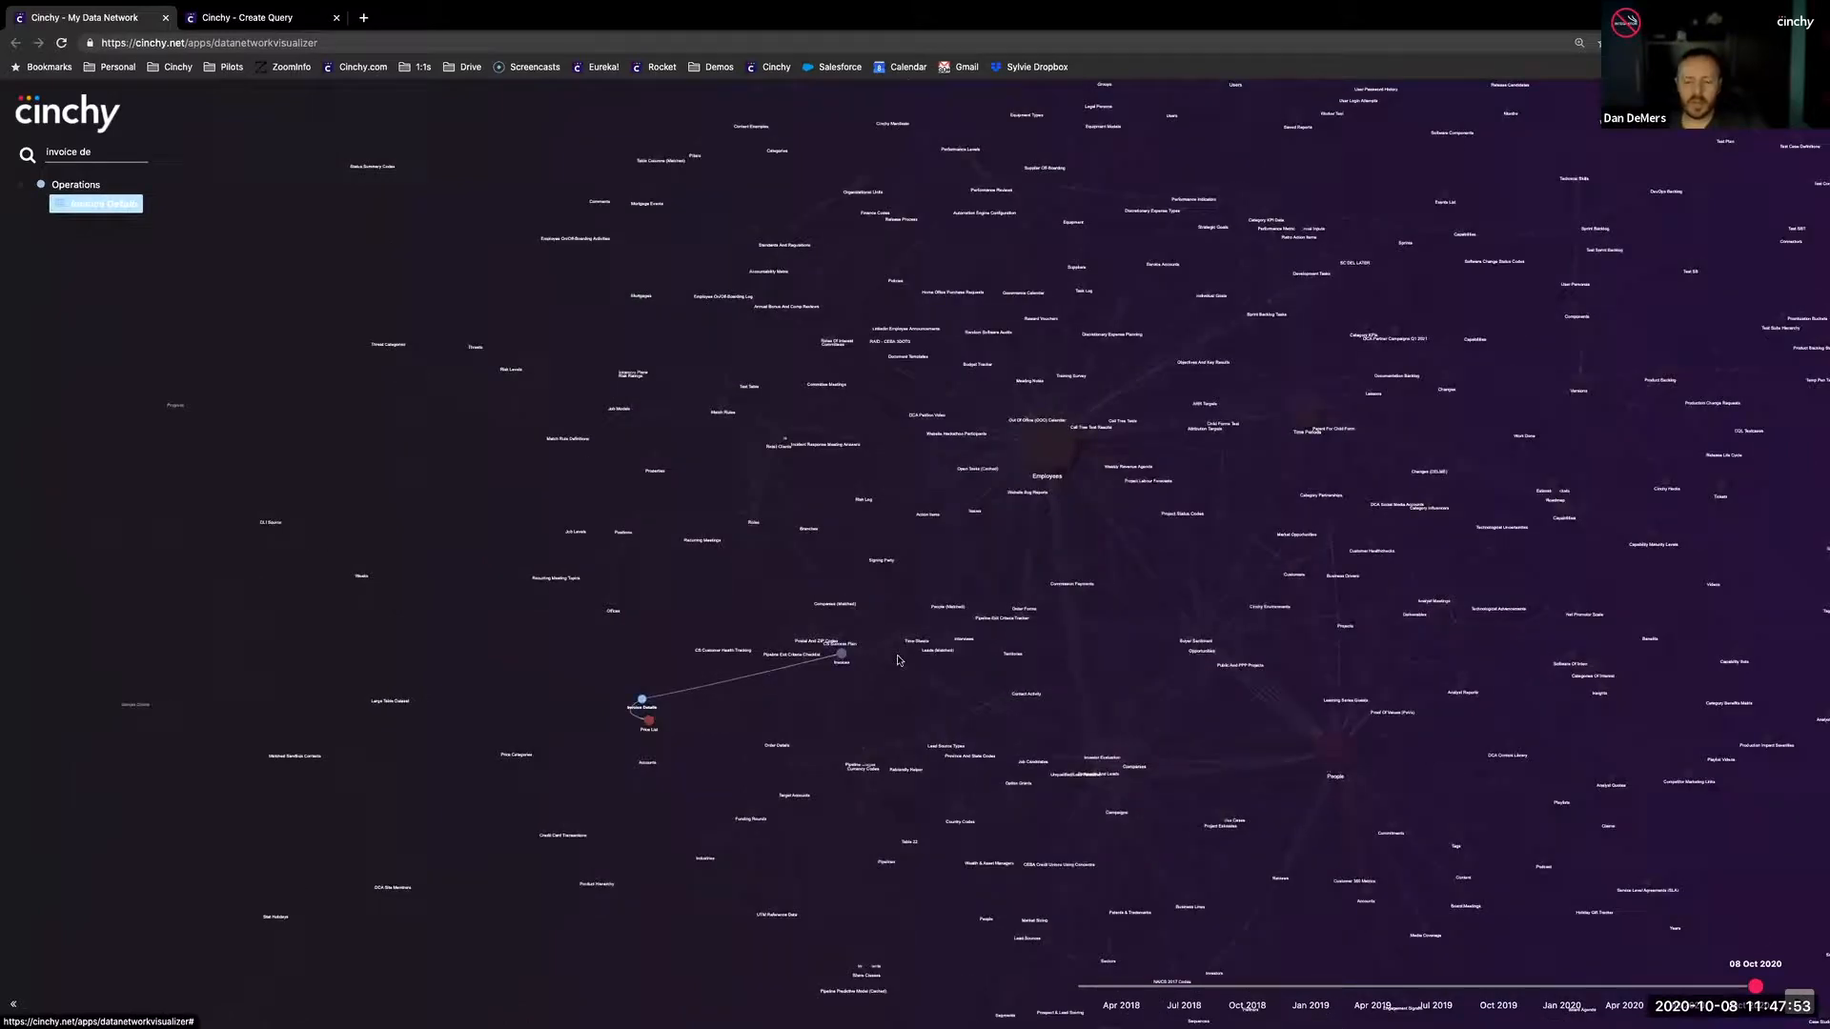
{"action": "left_click_drag", "start_coordinate": [601, 498], "coordinate": [544, 404]}
{"action": "left_click_drag", "start_coordinate": [1168, 474], "coordinate": [659, 547]}
{"action": "left_click_drag", "start_coordinate": [1272, 428], "coordinate": [365, 275]}
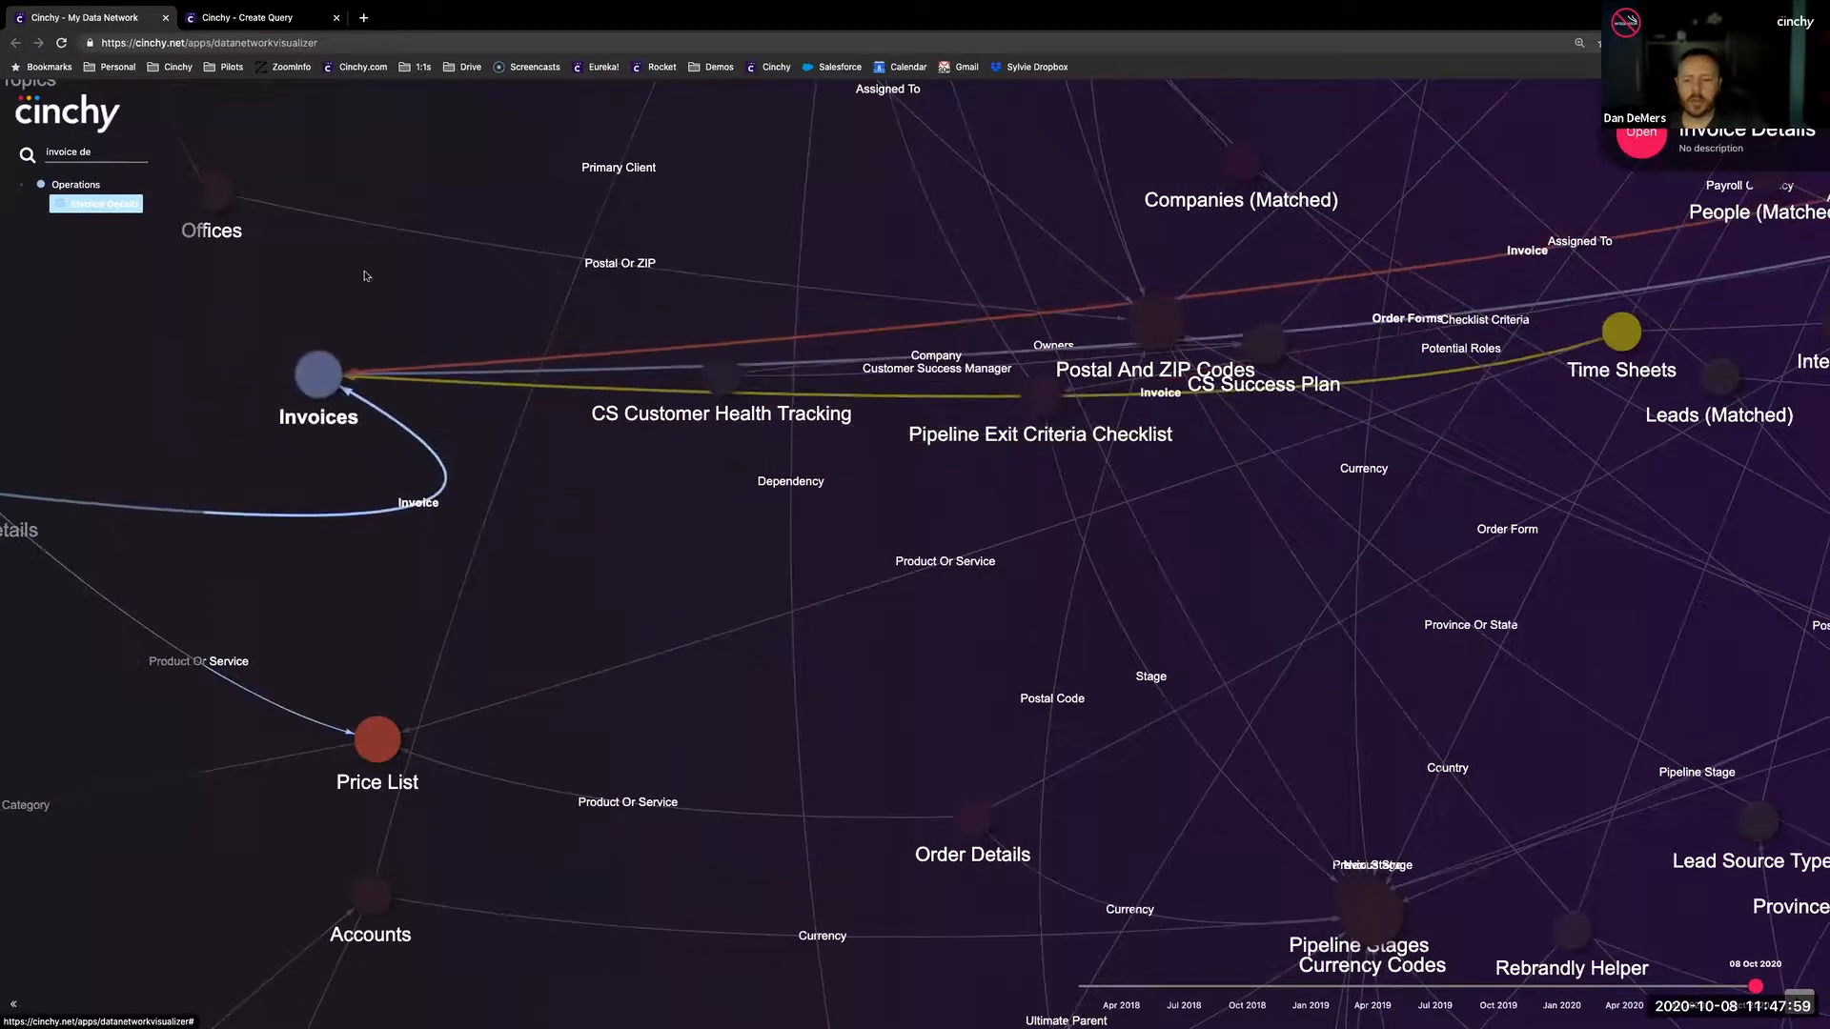
- Expand the Invoice link column under Invoice Details in the query's model tree to list the linked Invoices columns
{"action": "left_click", "coordinate": [271, 18]}
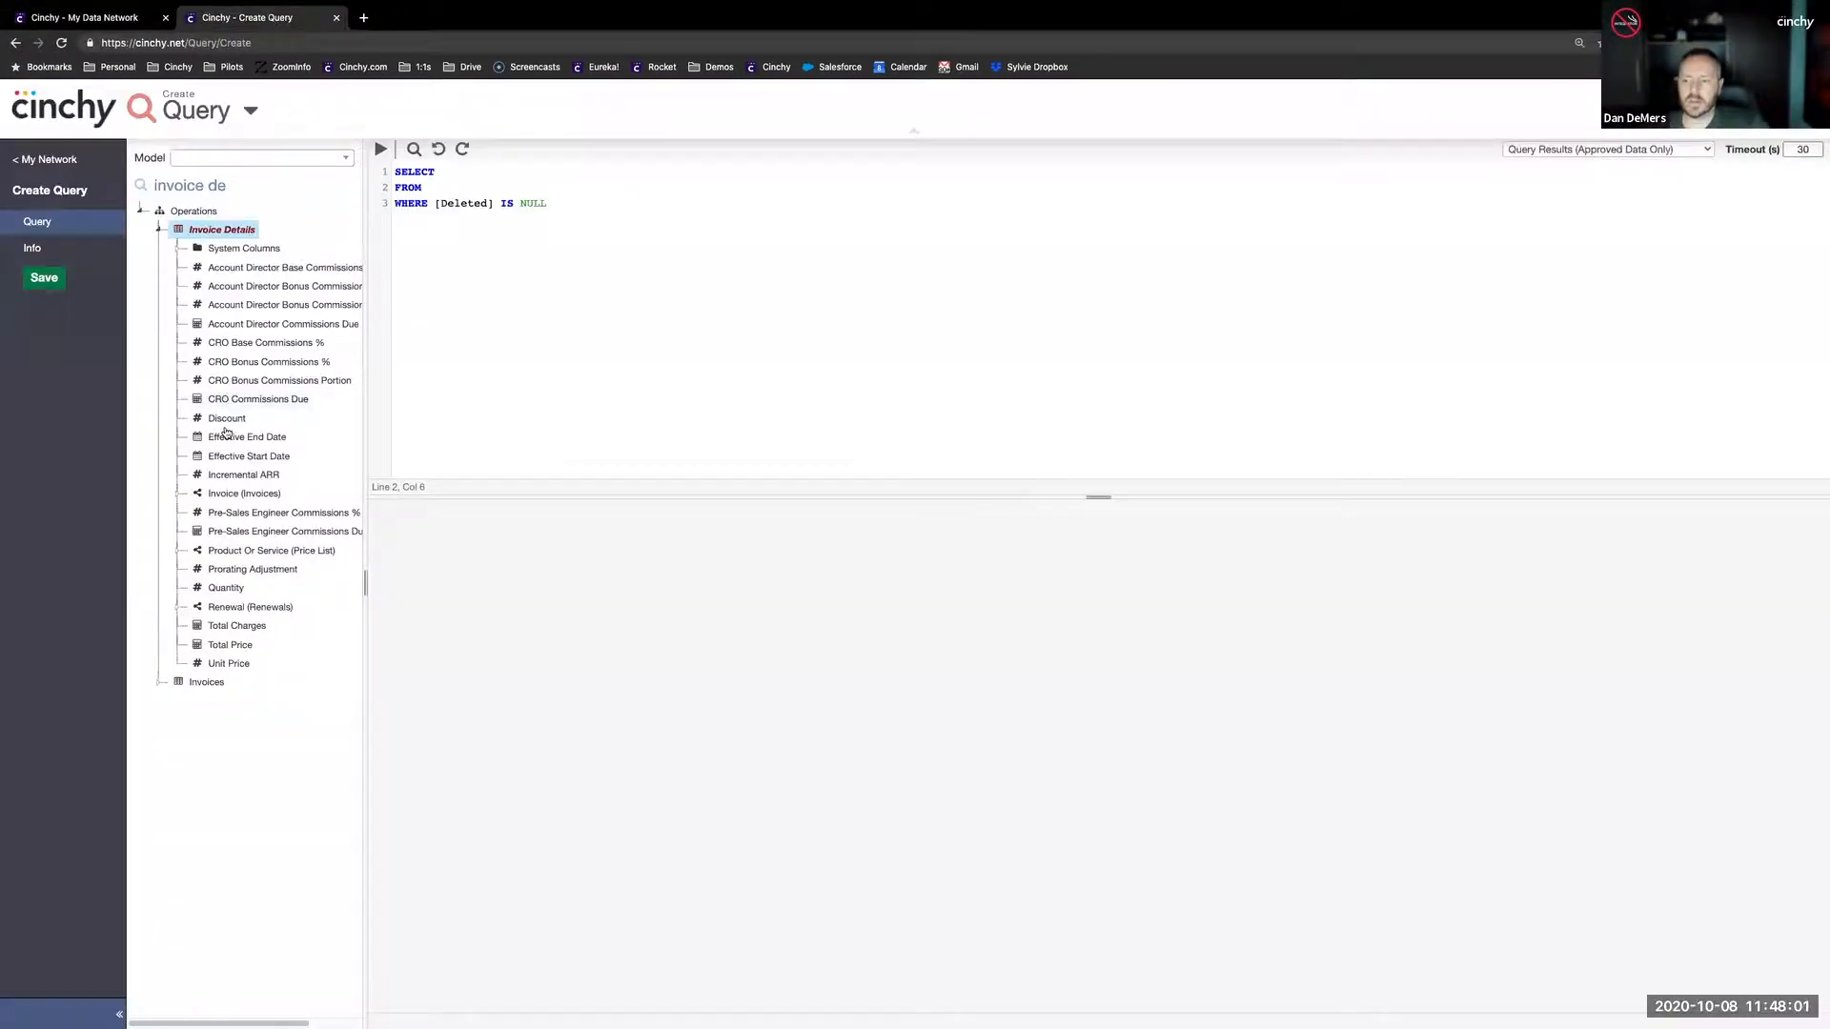
{"action": "left_click", "coordinate": [178, 495]}
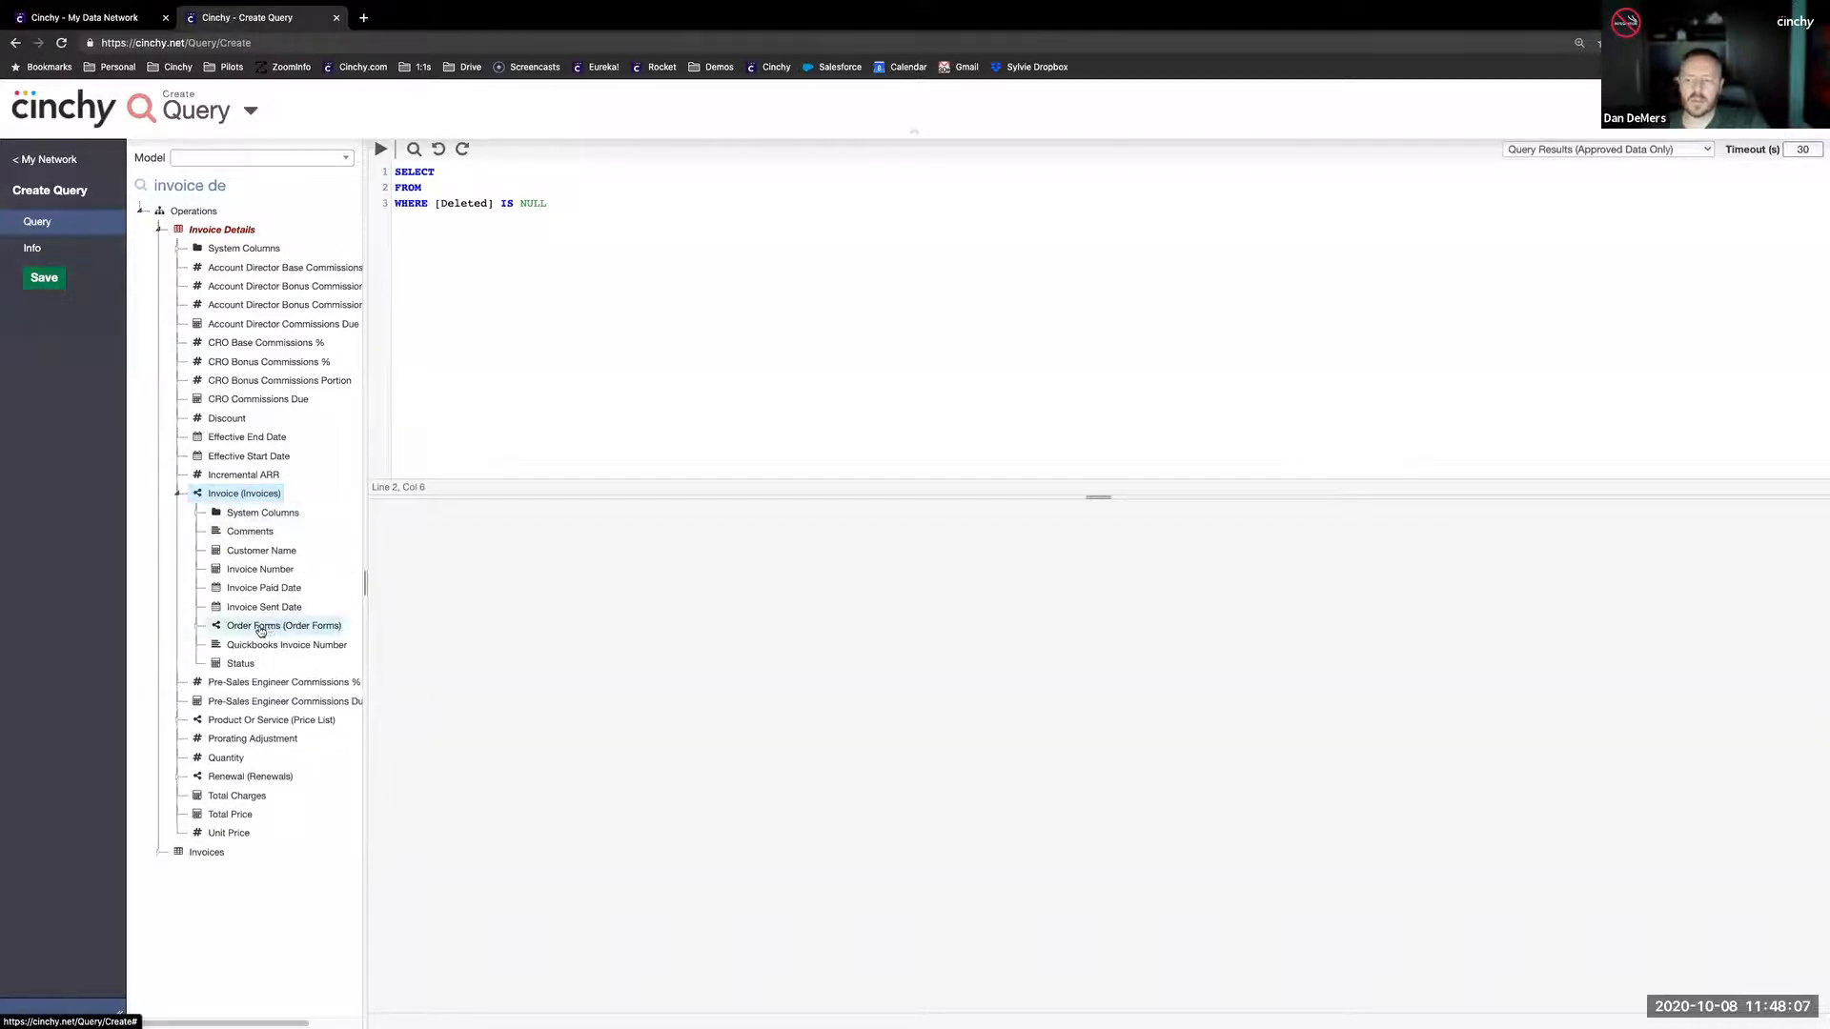
- Rearrange the Invoices and Order Forms nodes in the data network map to trace the link between the two tables
{"action": "left_click", "coordinate": [84, 17]}
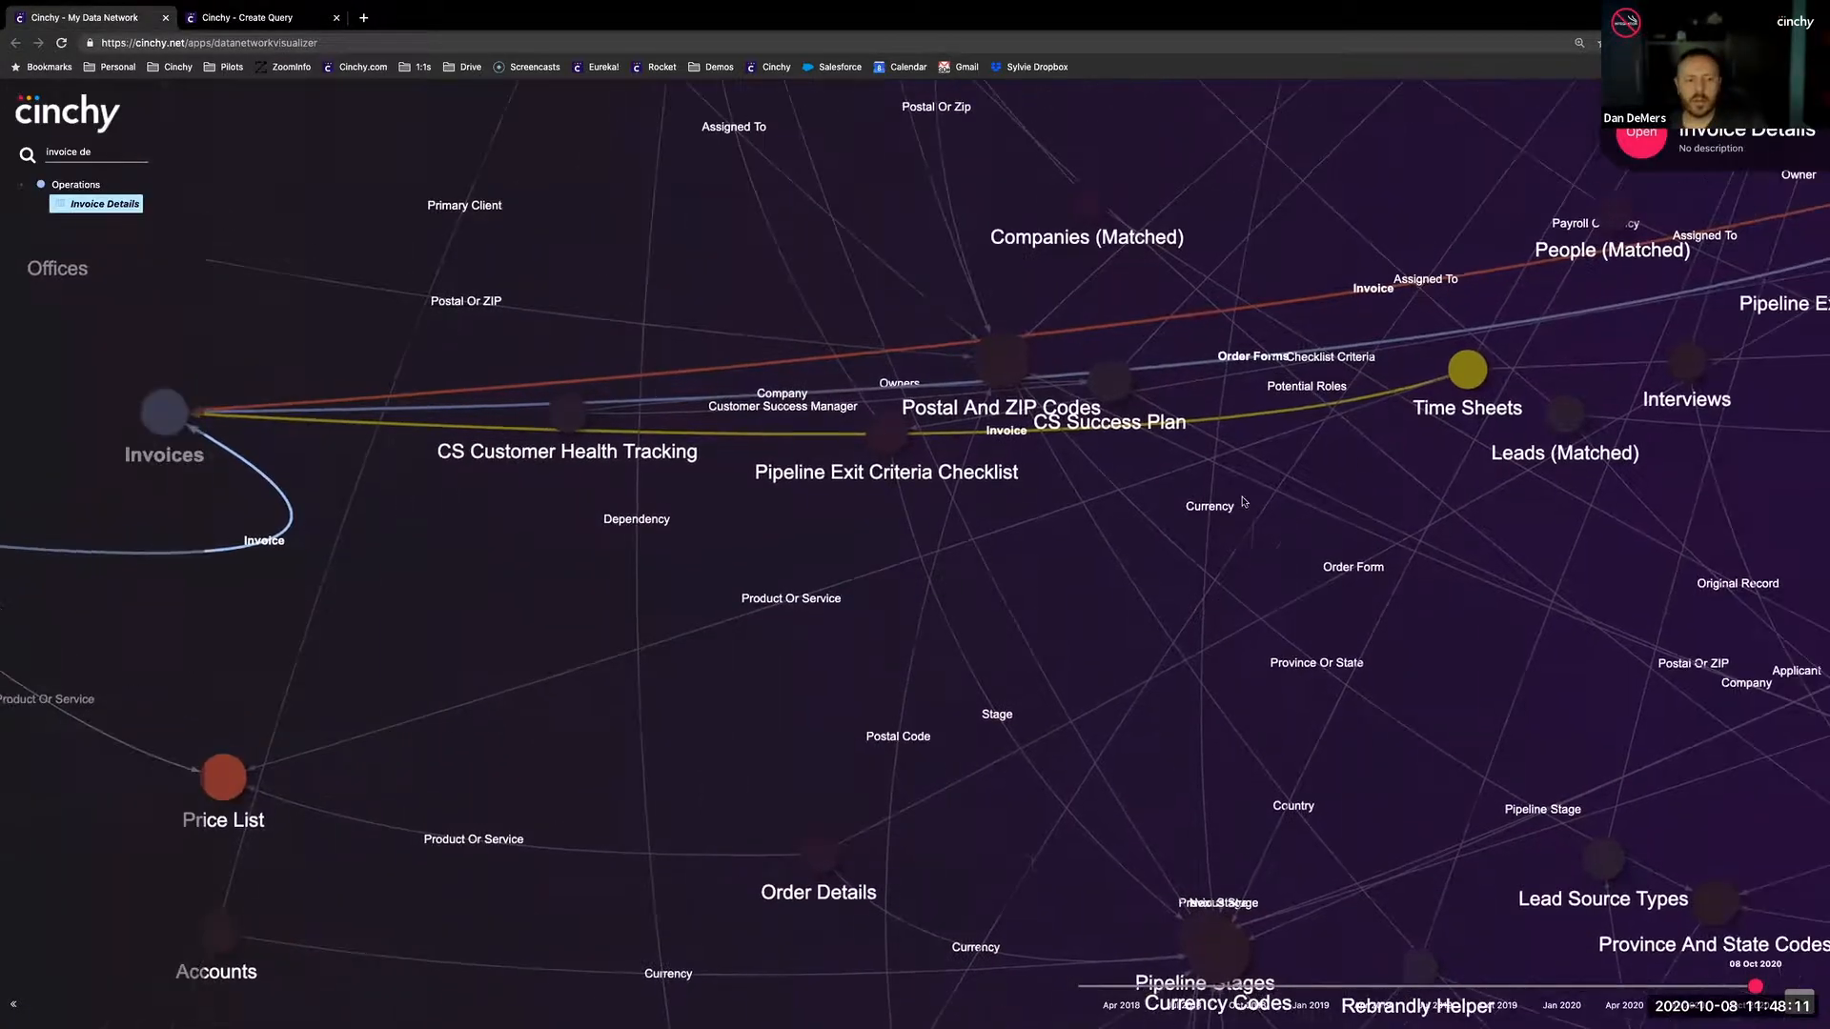
{"action": "left_click_drag", "start_coordinate": [646, 530], "coordinate": [891, 540]}
{"action": "left_click_drag", "start_coordinate": [378, 431], "coordinate": [1266, 522]}
{"action": "scroll", "coordinate": [1315, 529], "scroll_direction": "down", "scroll_amount": 6}
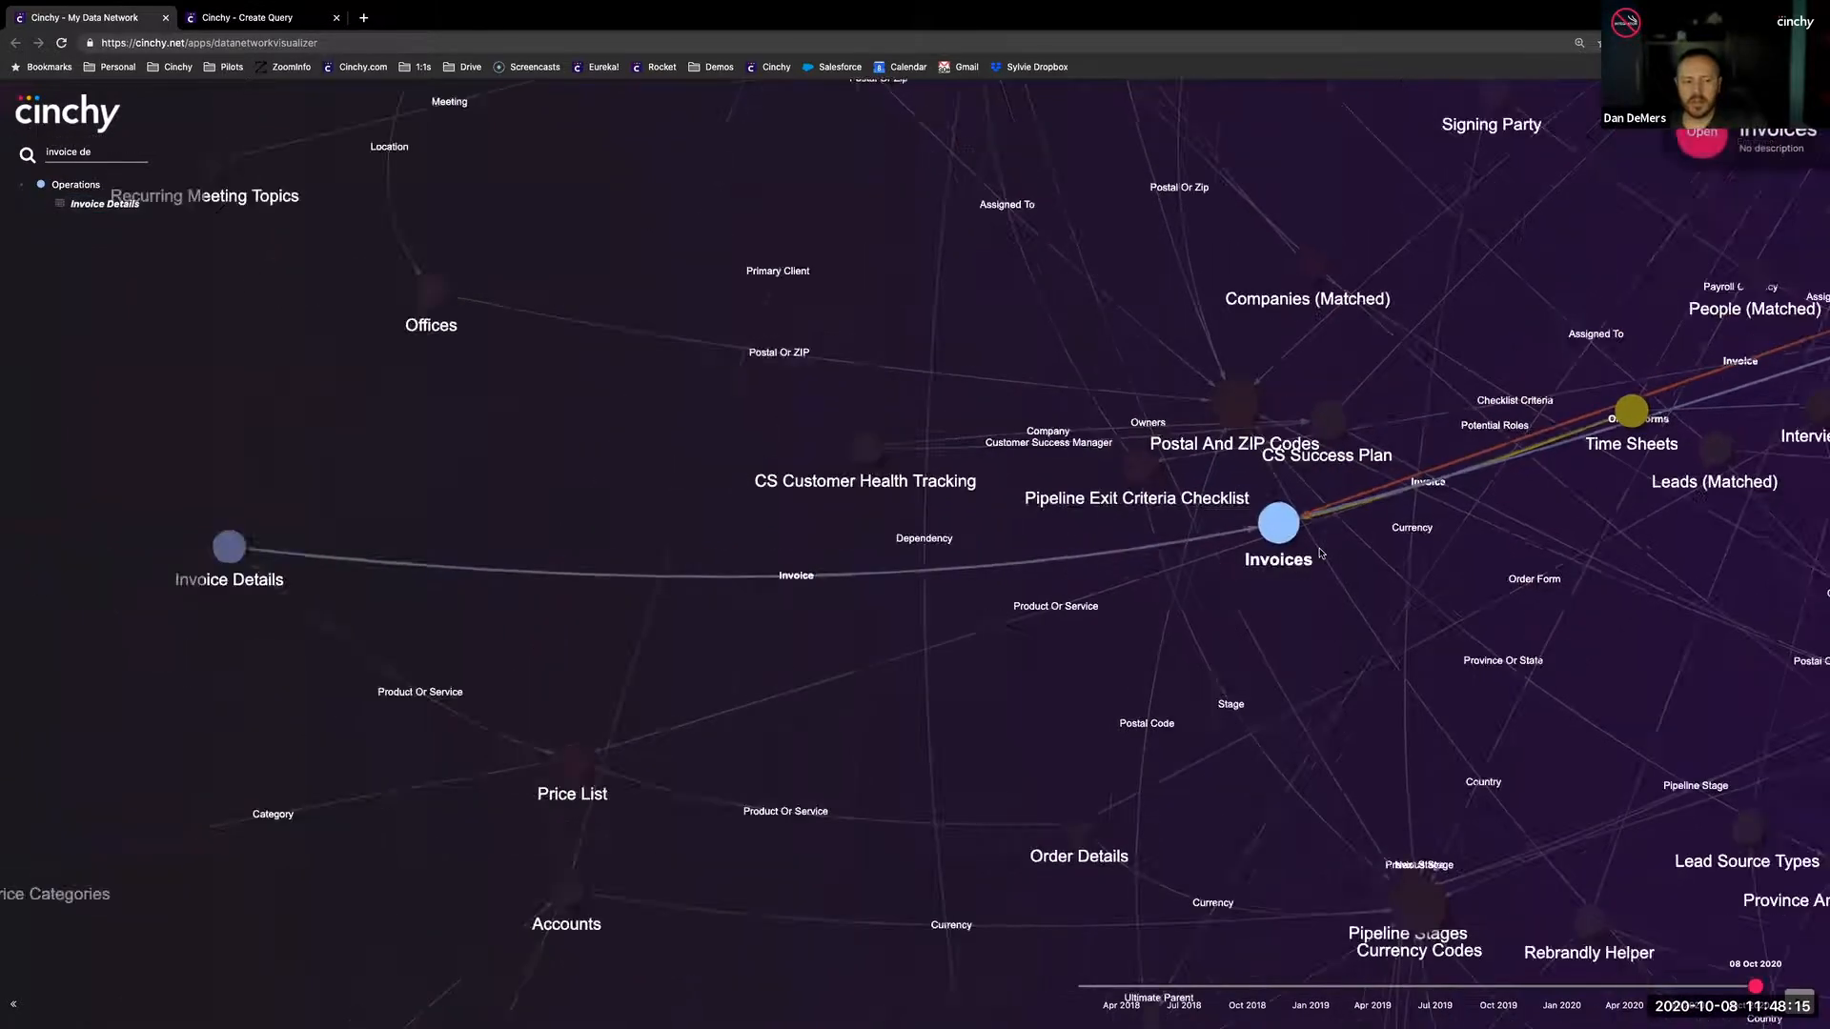
{"action": "left_click_drag", "start_coordinate": [1564, 465], "coordinate": [1380, 607]}
{"action": "scroll", "coordinate": [1381, 608], "scroll_direction": "up", "scroll_amount": 10}
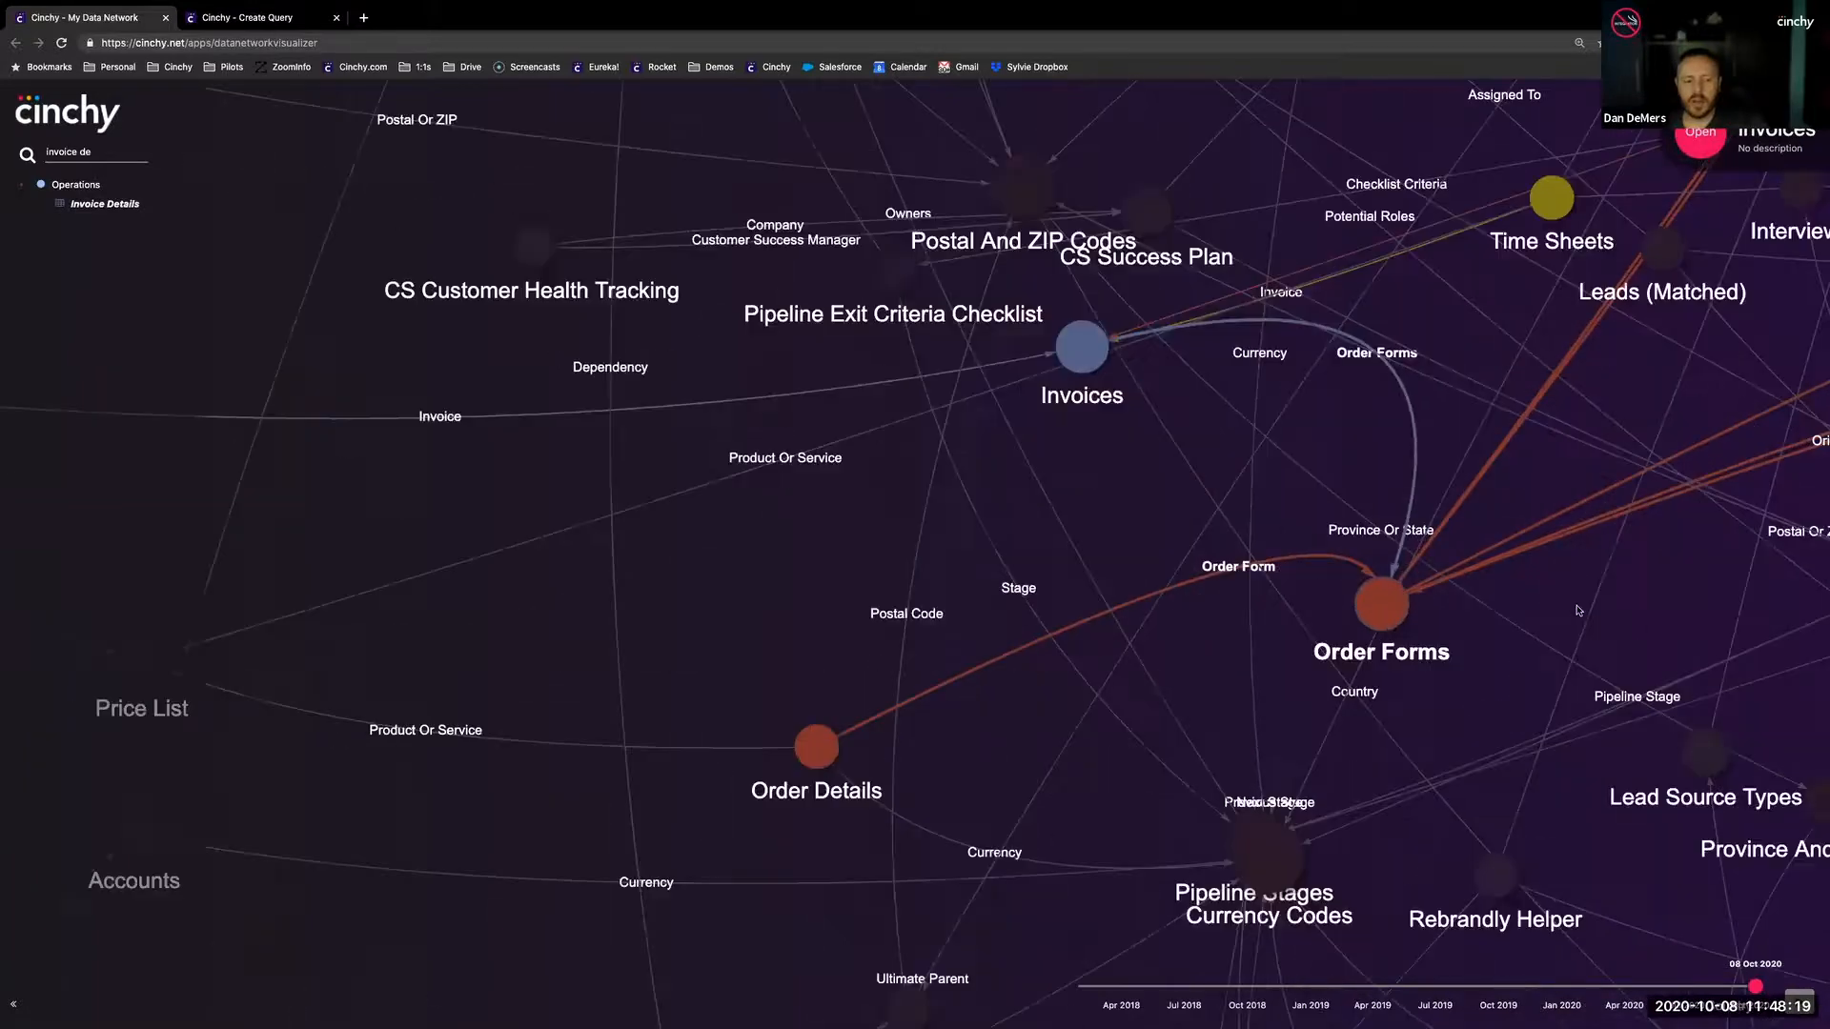
{"action": "left_click_drag", "start_coordinate": [1023, 416], "coordinate": [796, 345]}
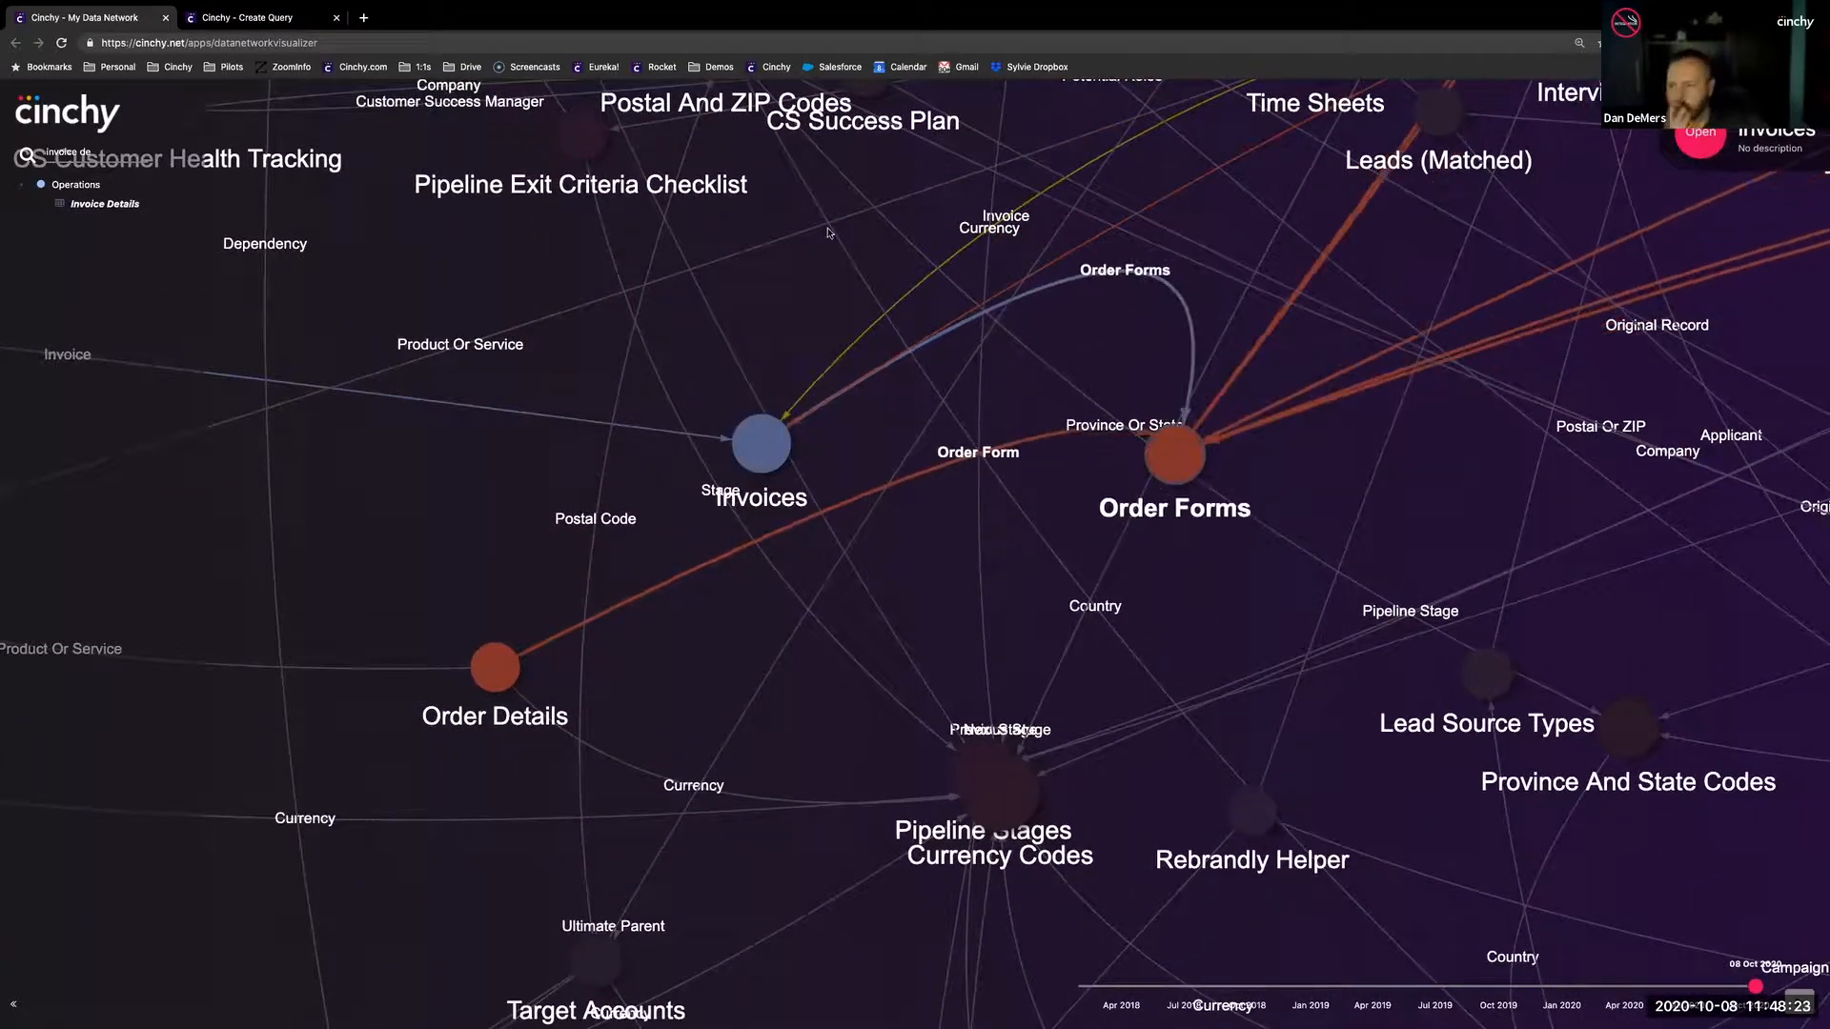
- Build the query from the Invoice Details table, selecting the Total Charges and Product Or Service columns
{"action": "left_click", "coordinate": [238, 19]}
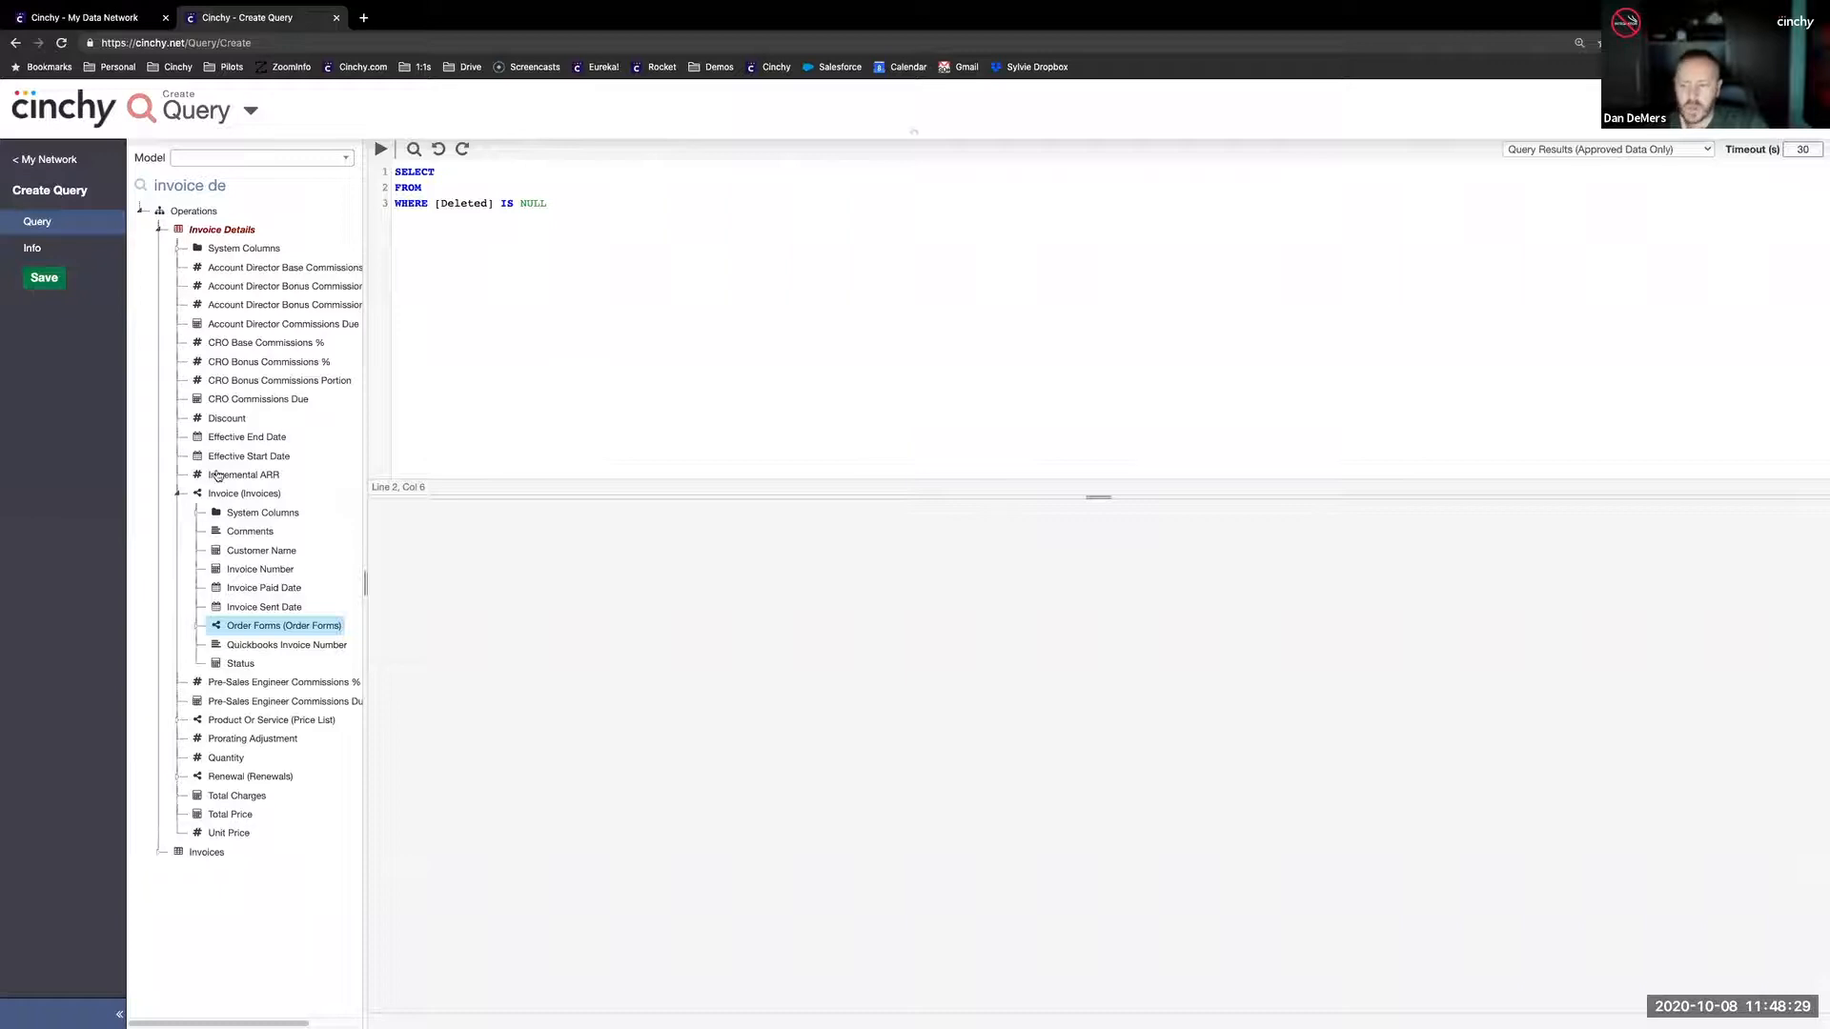
{"action": "left_click", "coordinate": [173, 495]}
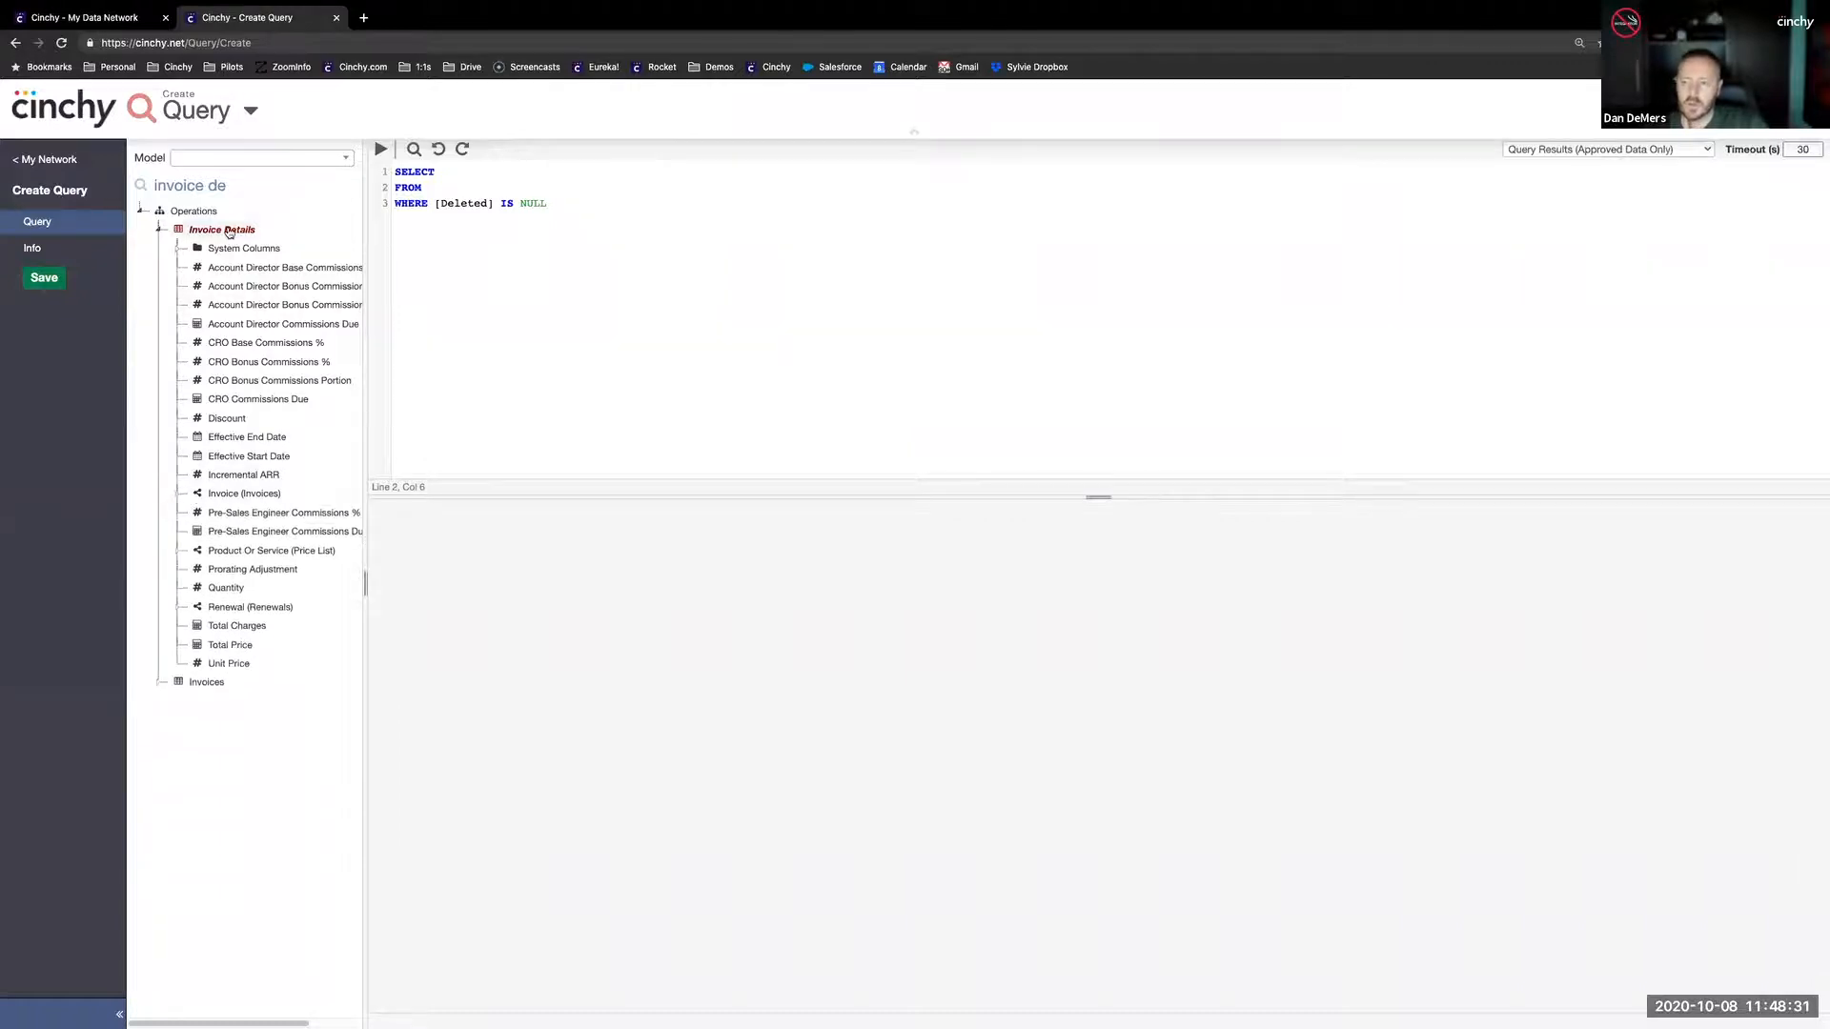
{"action": "left_click_drag", "start_coordinate": [222, 229], "coordinate": [429, 184]}
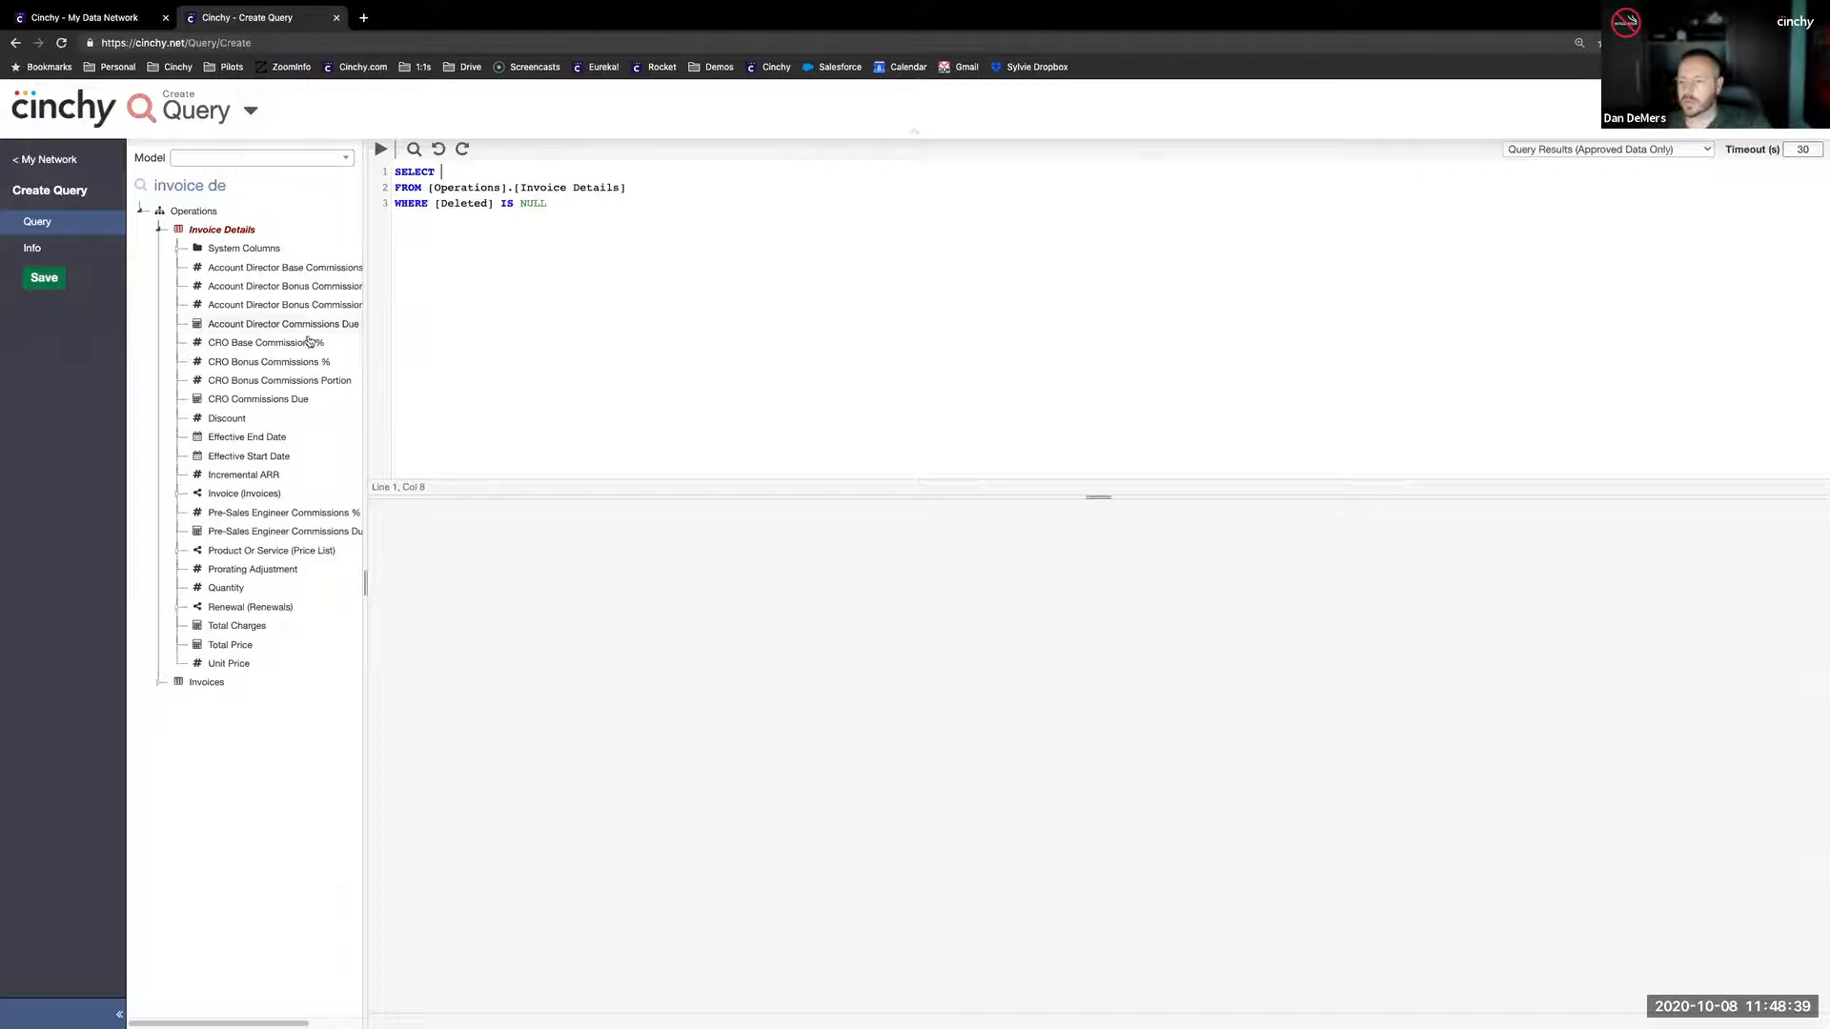
{"action": "left_click_drag", "start_coordinate": [240, 629], "coordinate": [456, 167]}
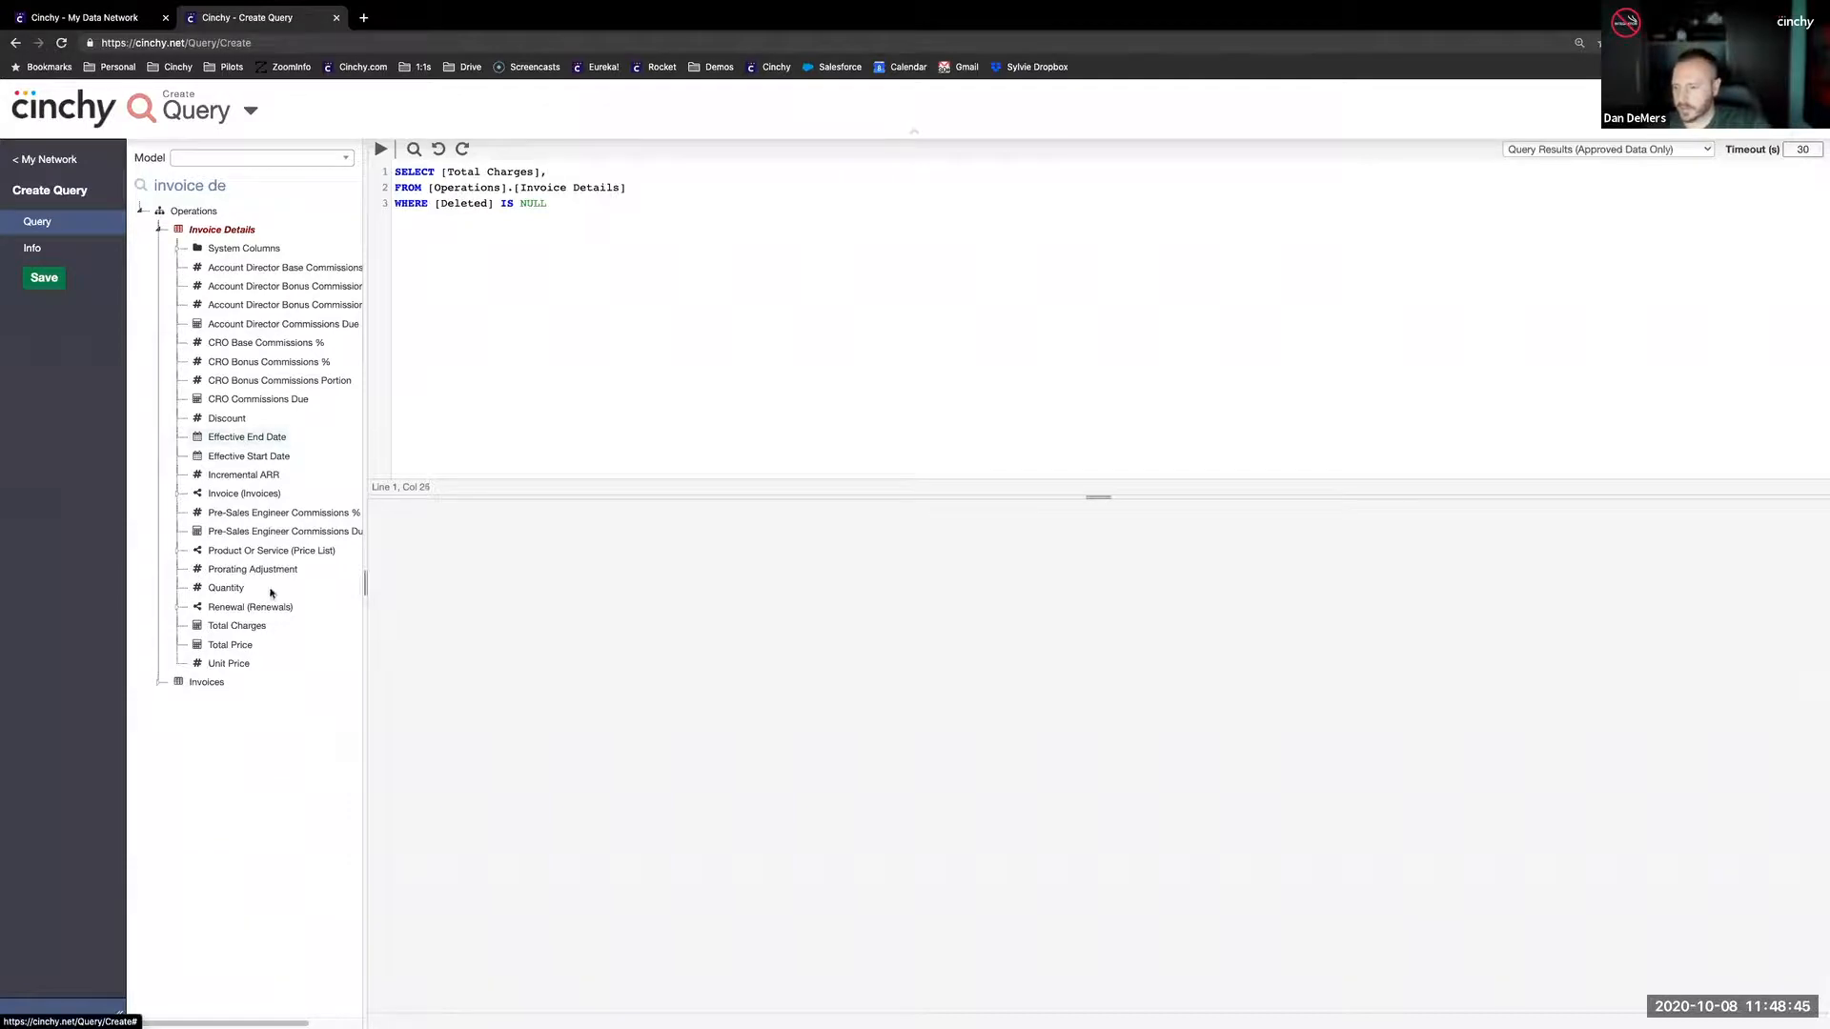
{"action": "left_click_drag", "start_coordinate": [234, 554], "coordinate": [585, 170]}
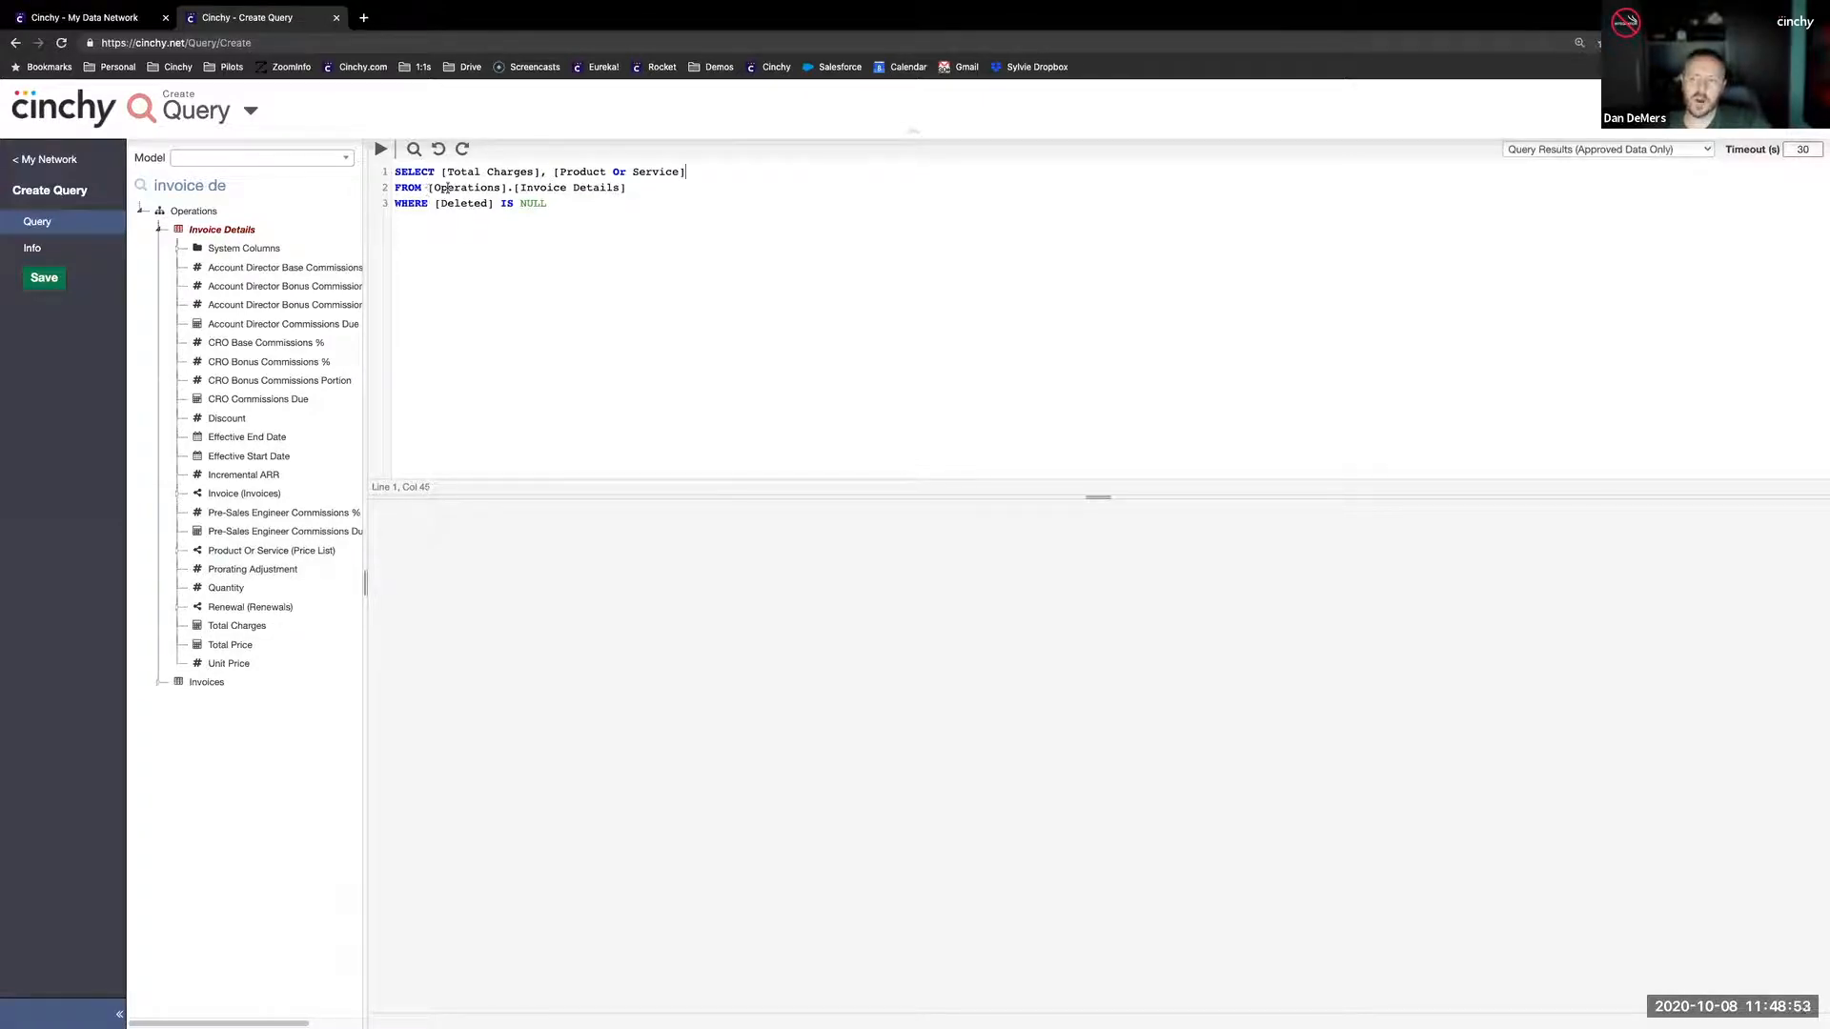
- Review the table, domain and Deleted filter in the query text, run the query and look through its results
{"action": "left_click_drag", "start_coordinate": [618, 186], "coordinate": [529, 188]}
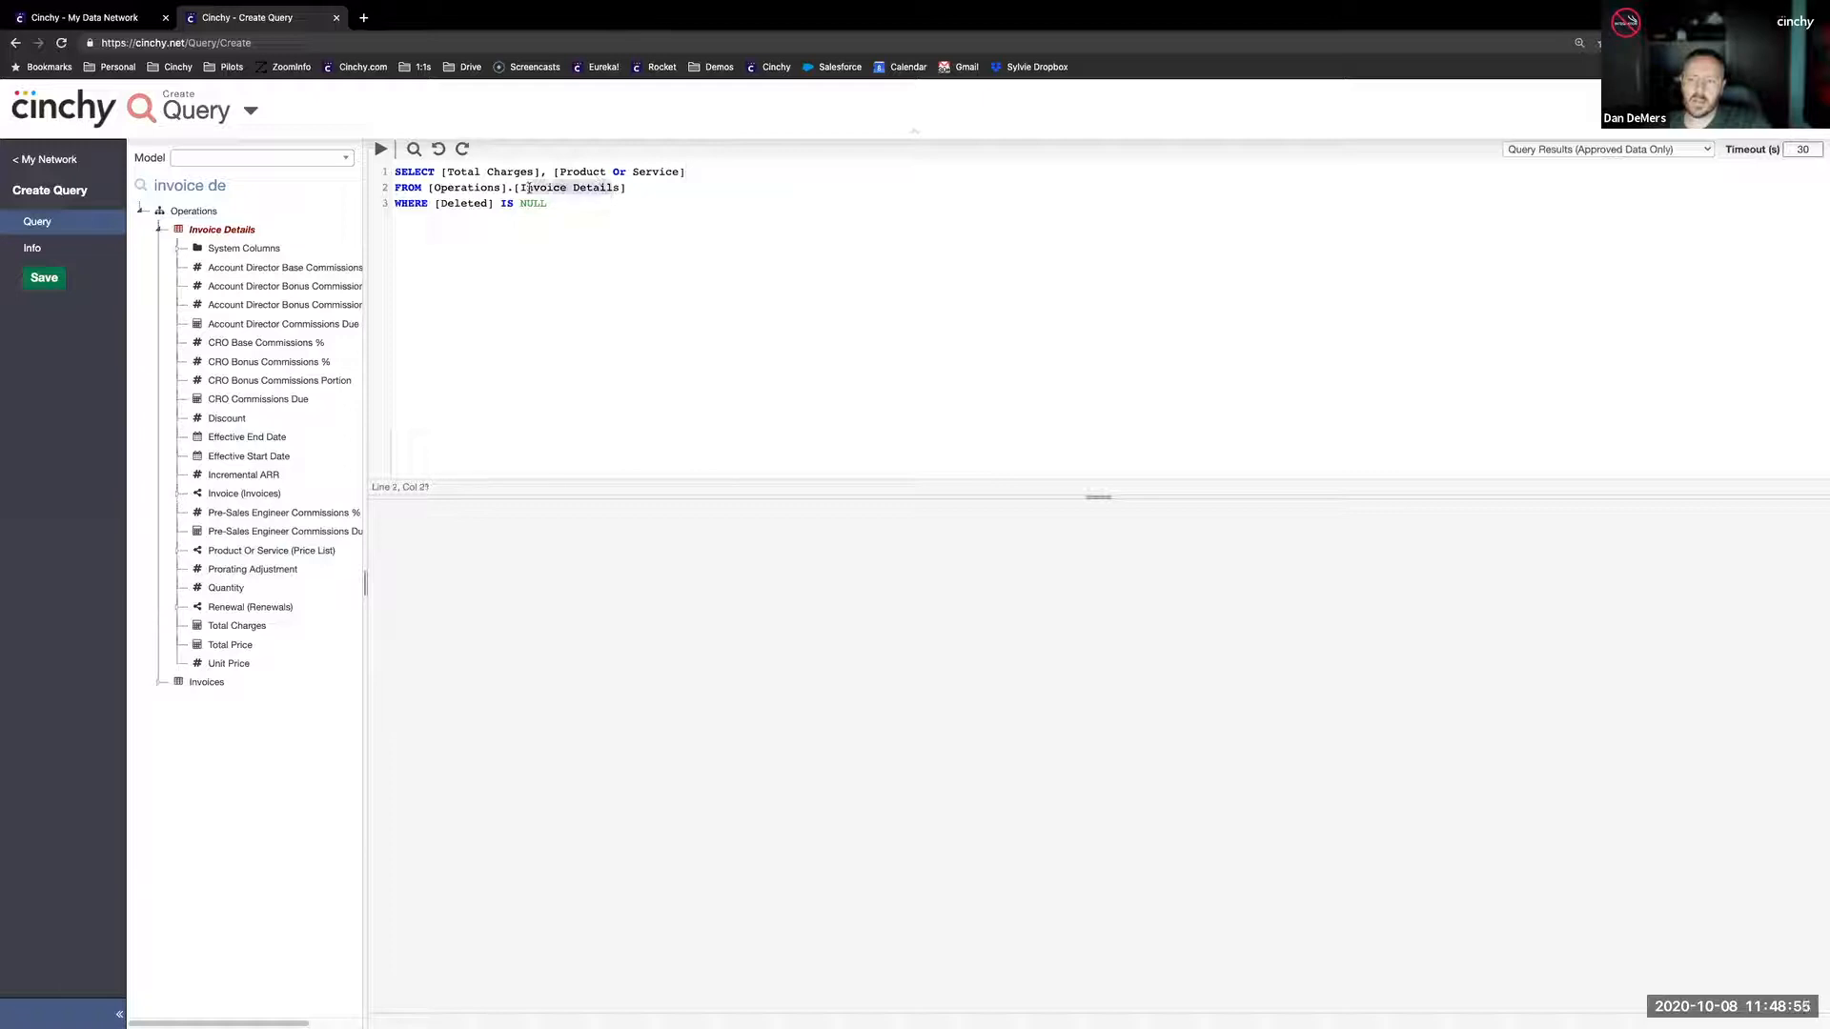
{"action": "double_click", "coordinate": [463, 188]}
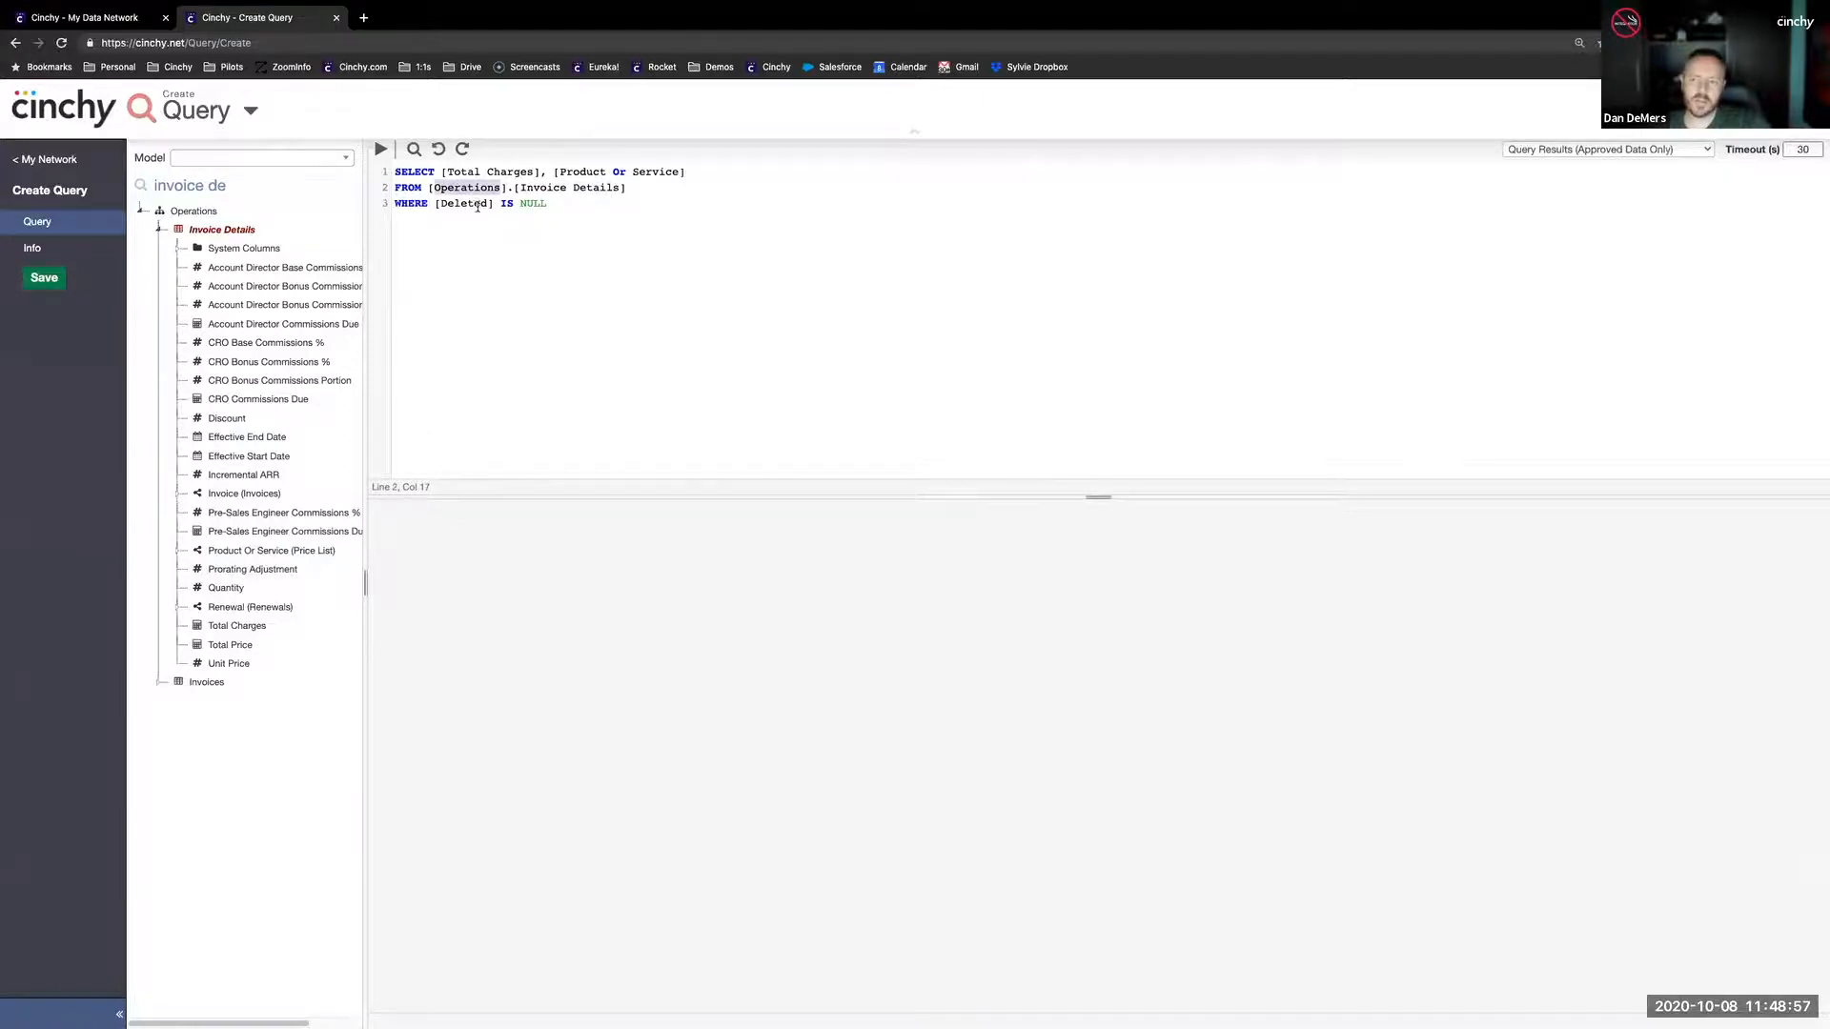
{"action": "double_click", "coordinate": [467, 204]}
{"action": "left_click", "coordinate": [598, 199]}
{"action": "left_click", "coordinate": [380, 150]}
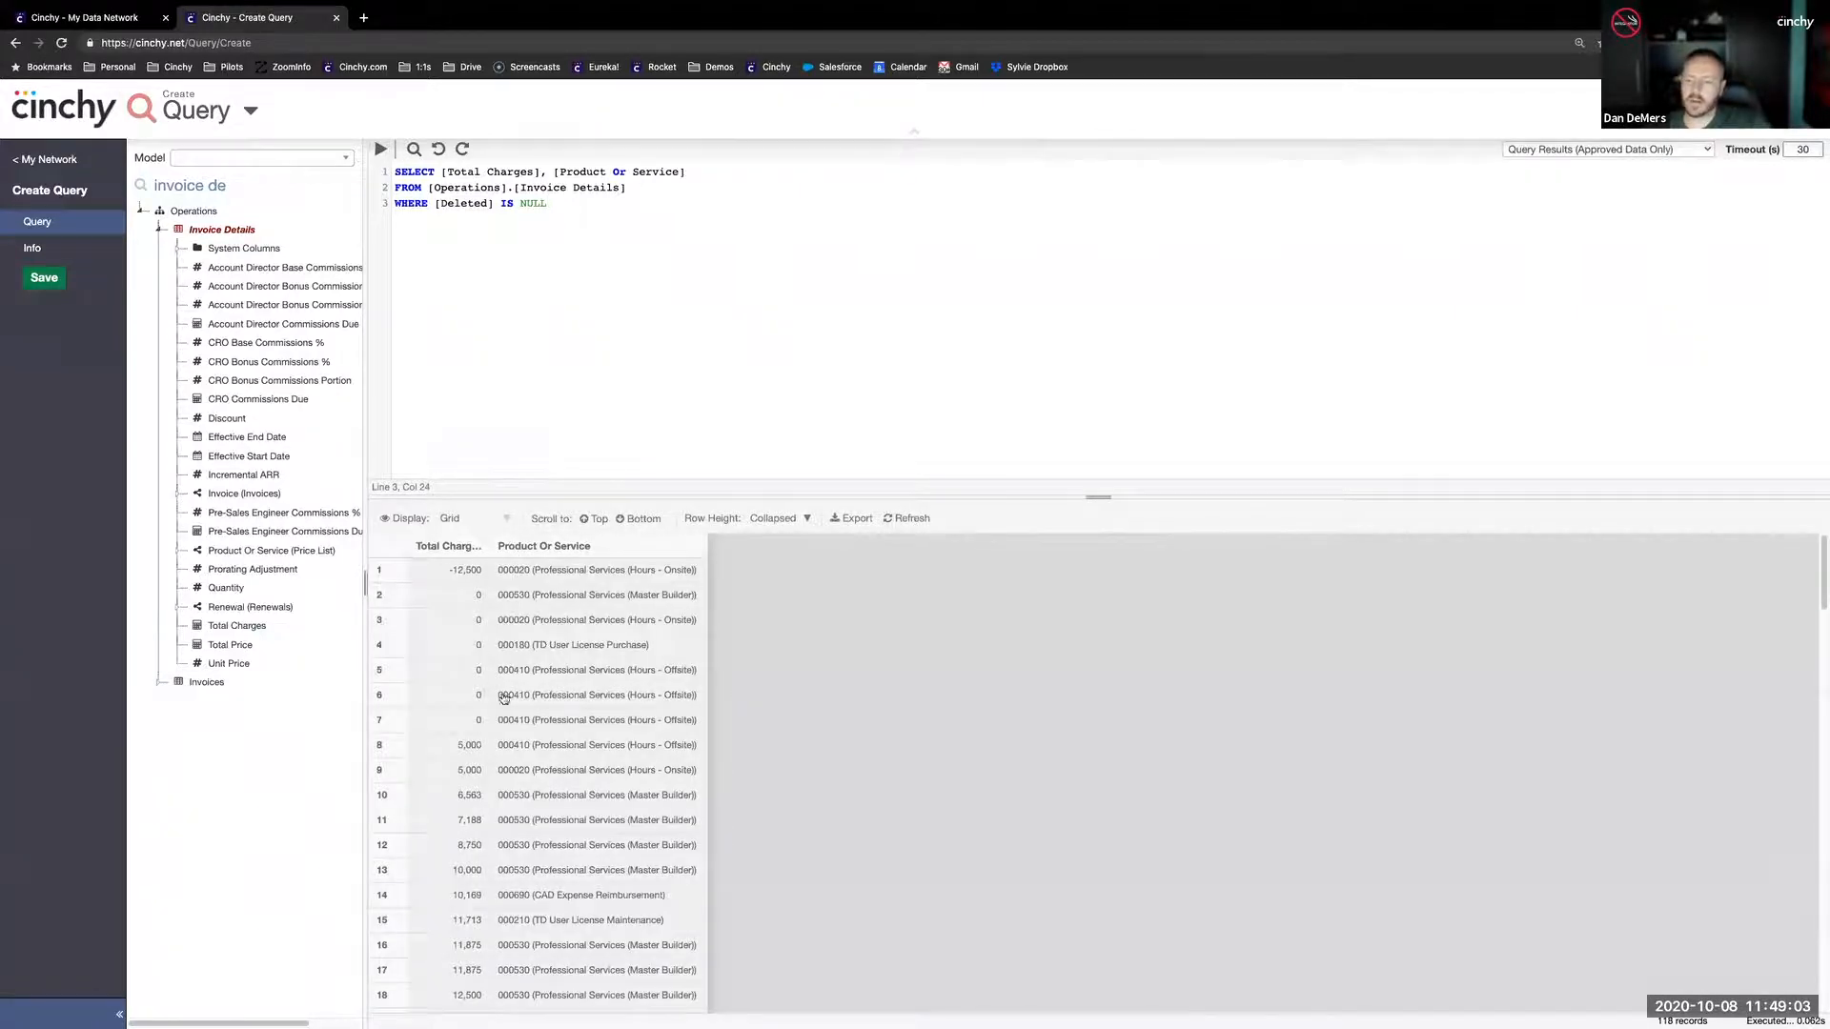
{"action": "scroll", "coordinate": [520, 703], "scroll_direction": "down", "scroll_amount": 5}
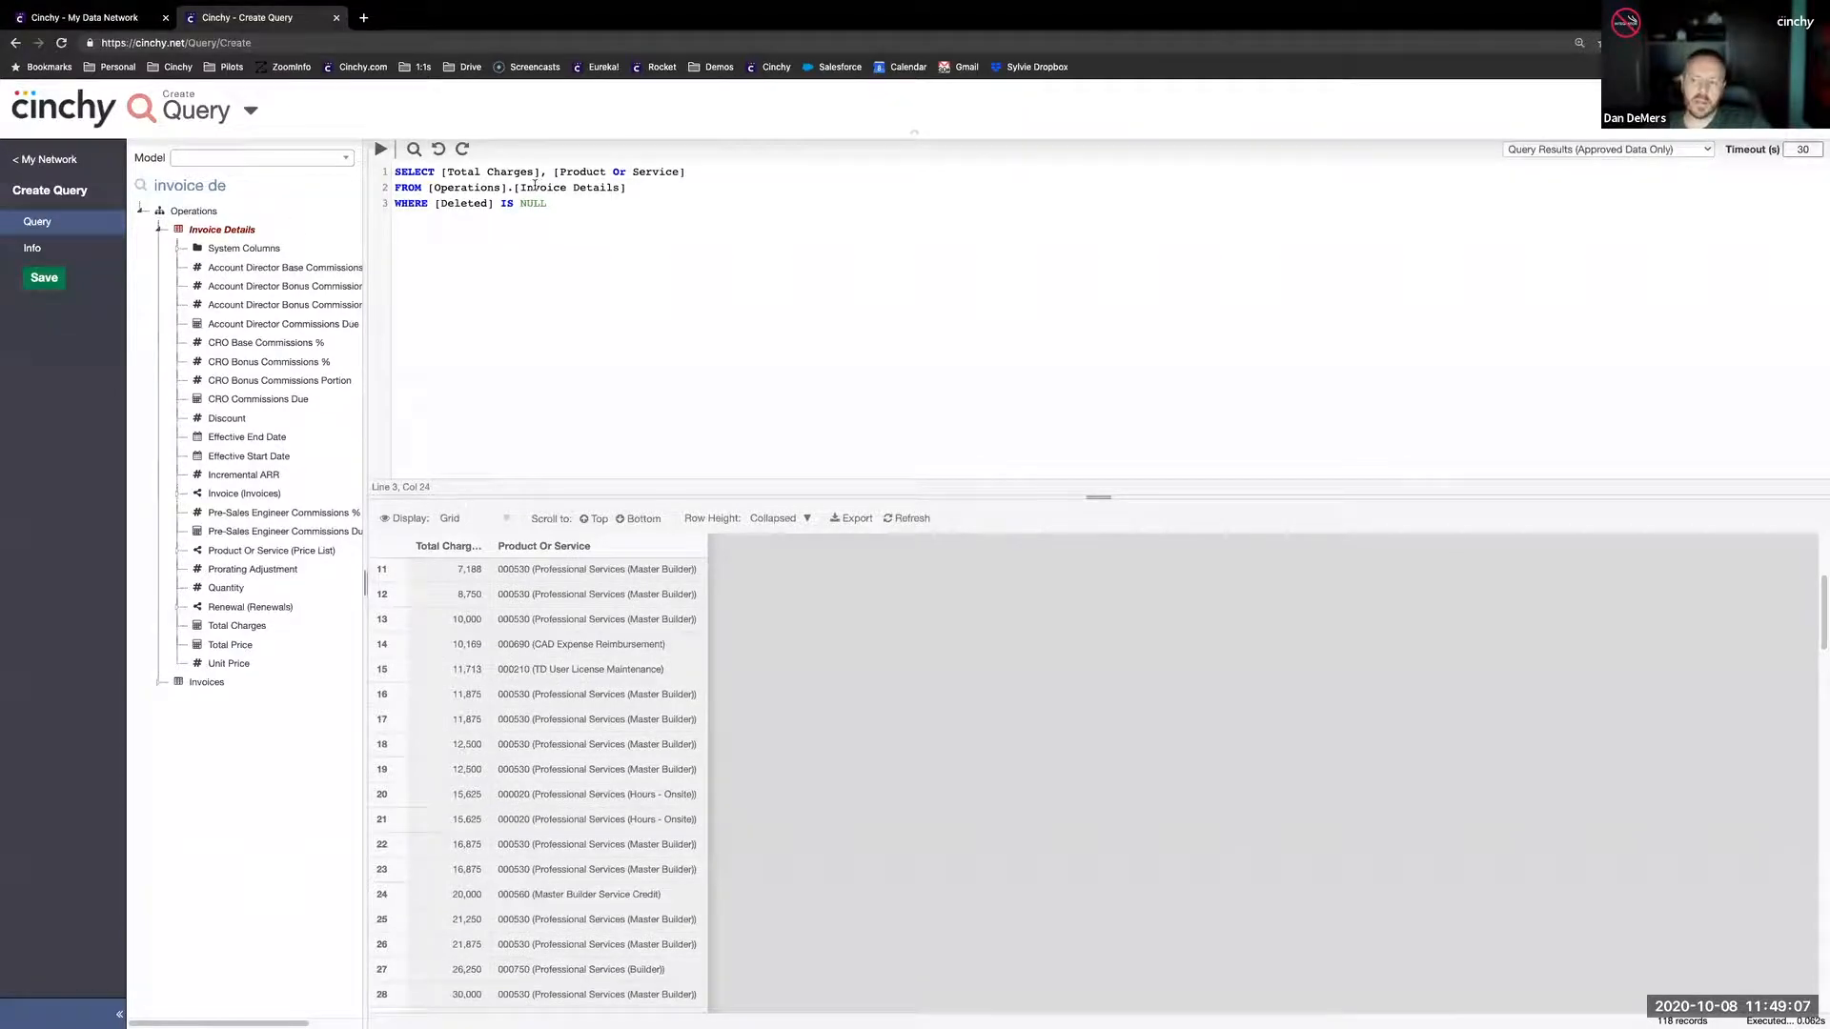
- Name the query "Learning Series Demo Query" in its info settings
{"action": "left_click", "coordinate": [40, 249]}
{"action": "left_click", "coordinate": [253, 190]}
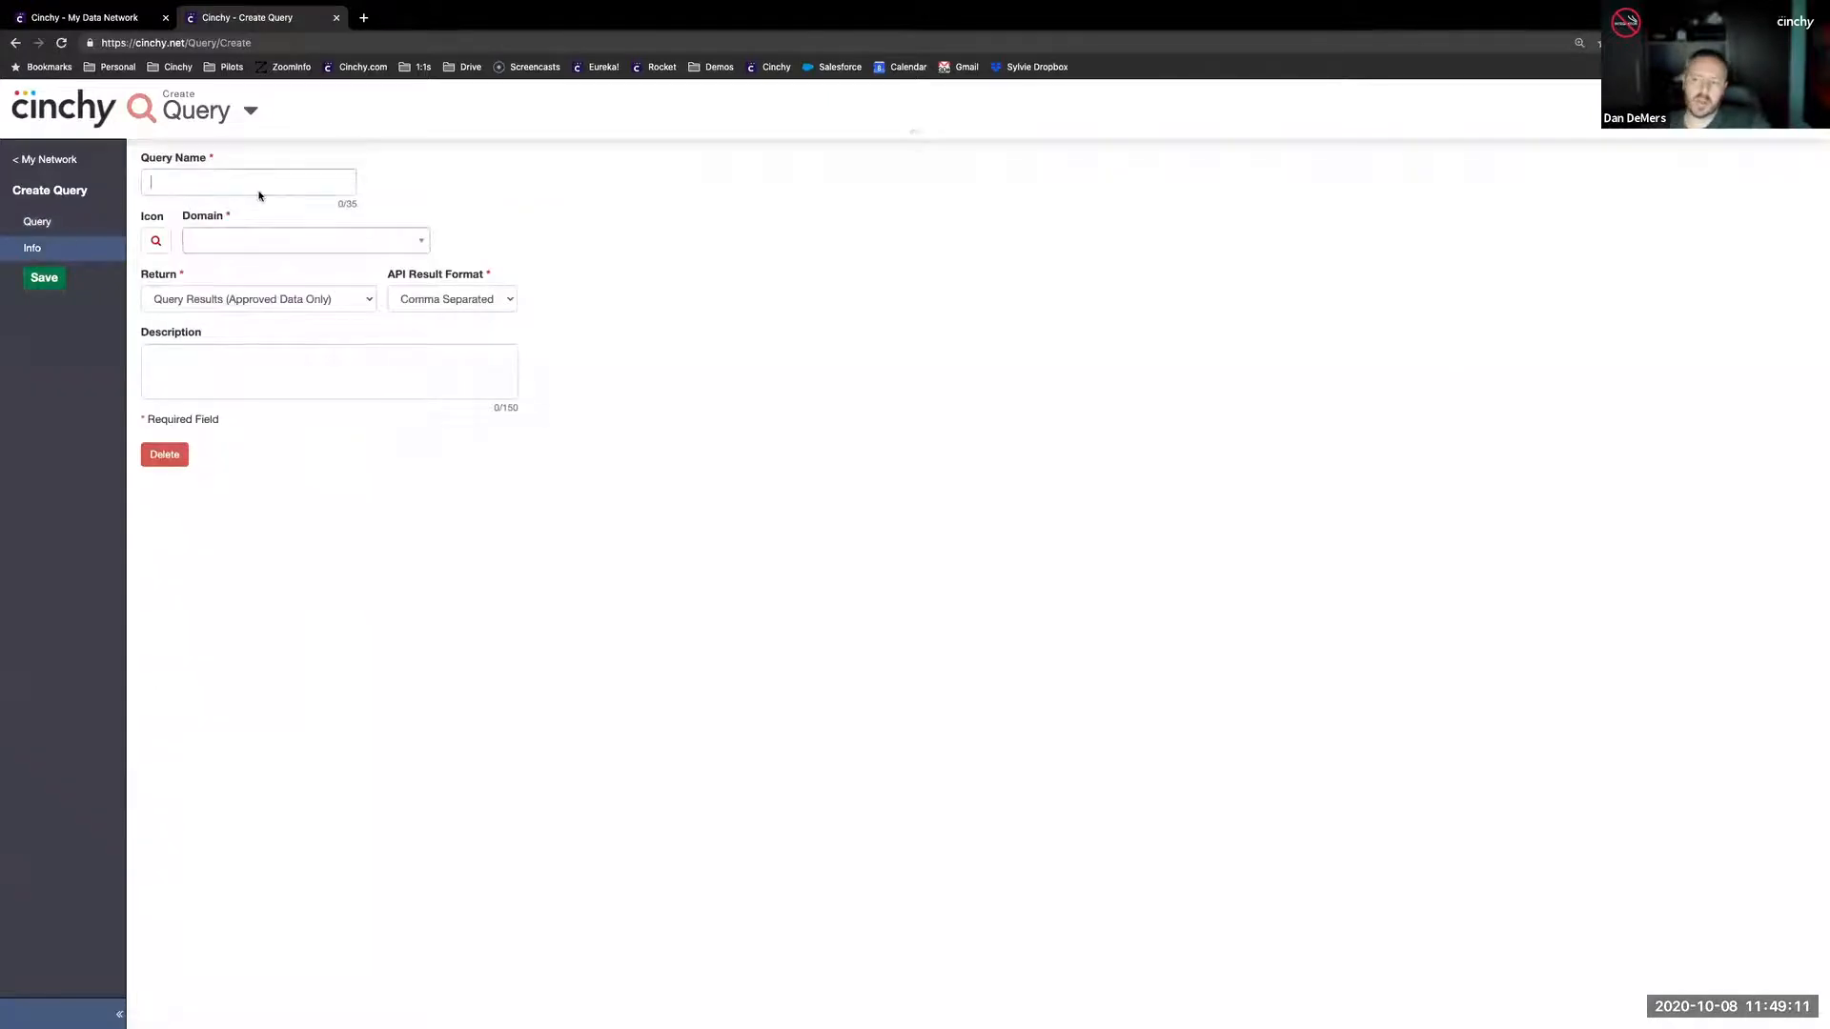
{"action": "type", "text": "Lea"}
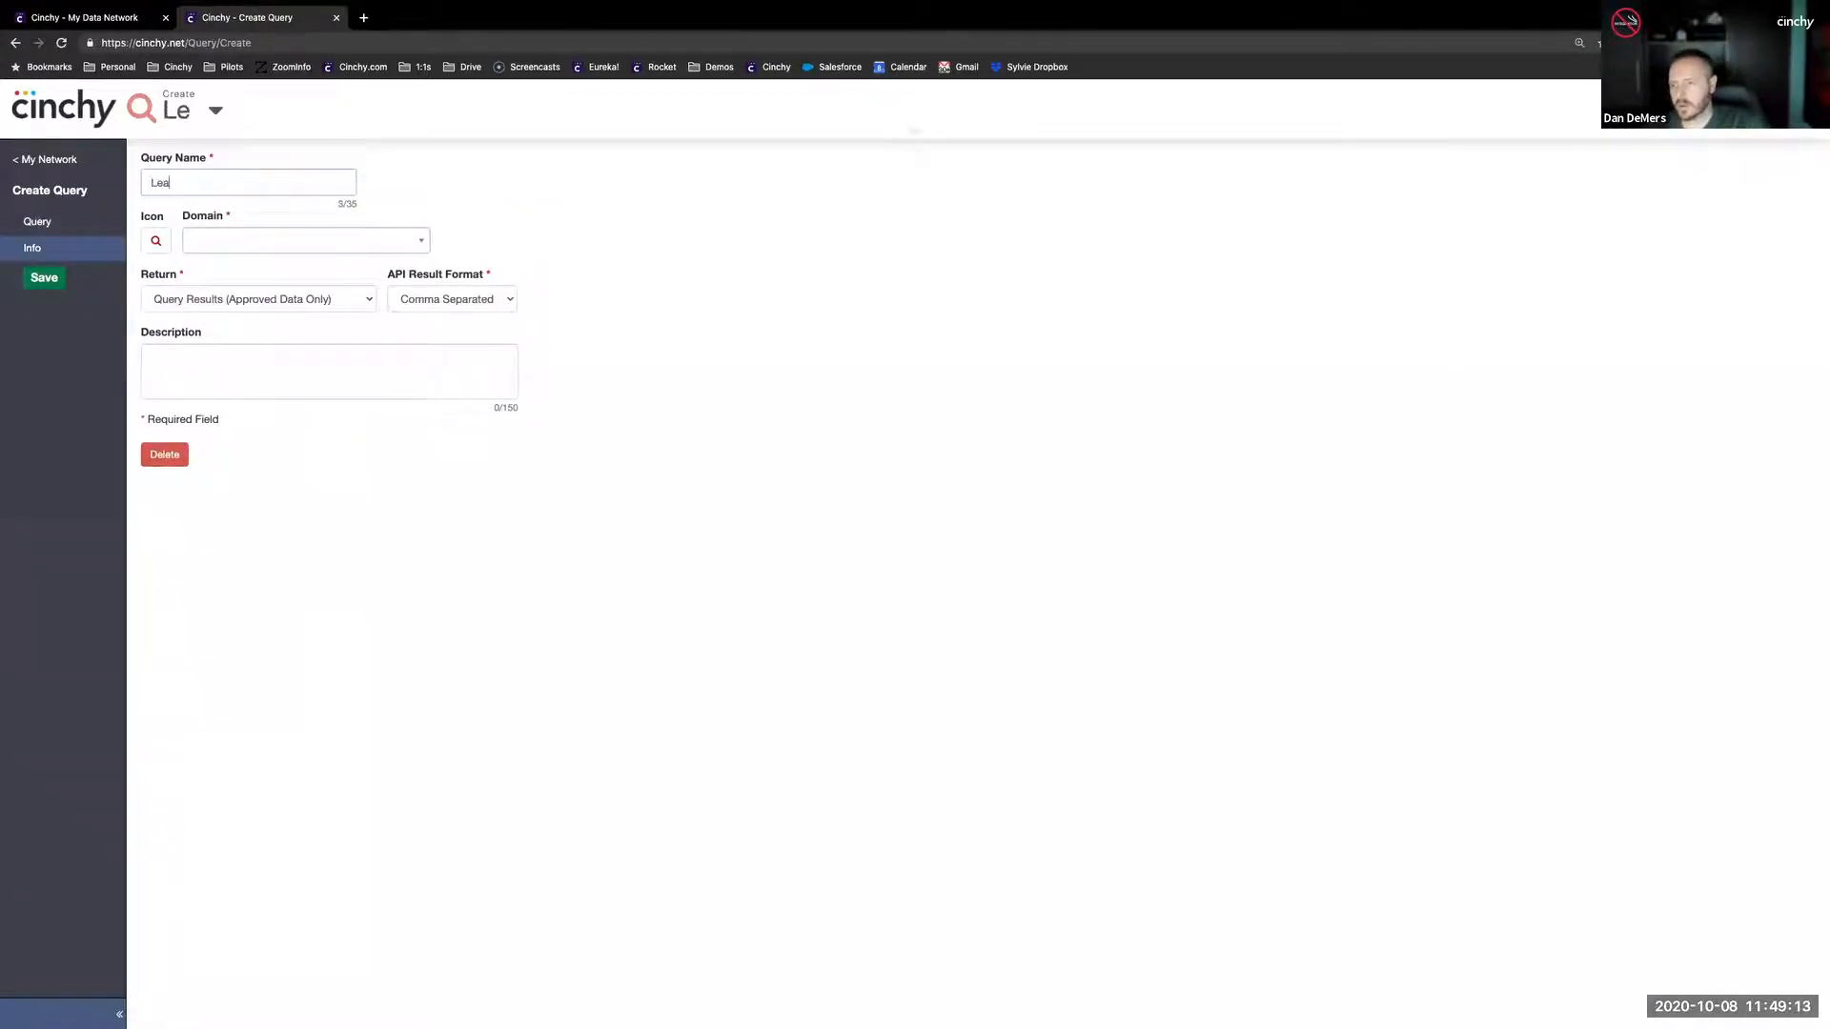
{"action": "type", "text": "rning Series D"}
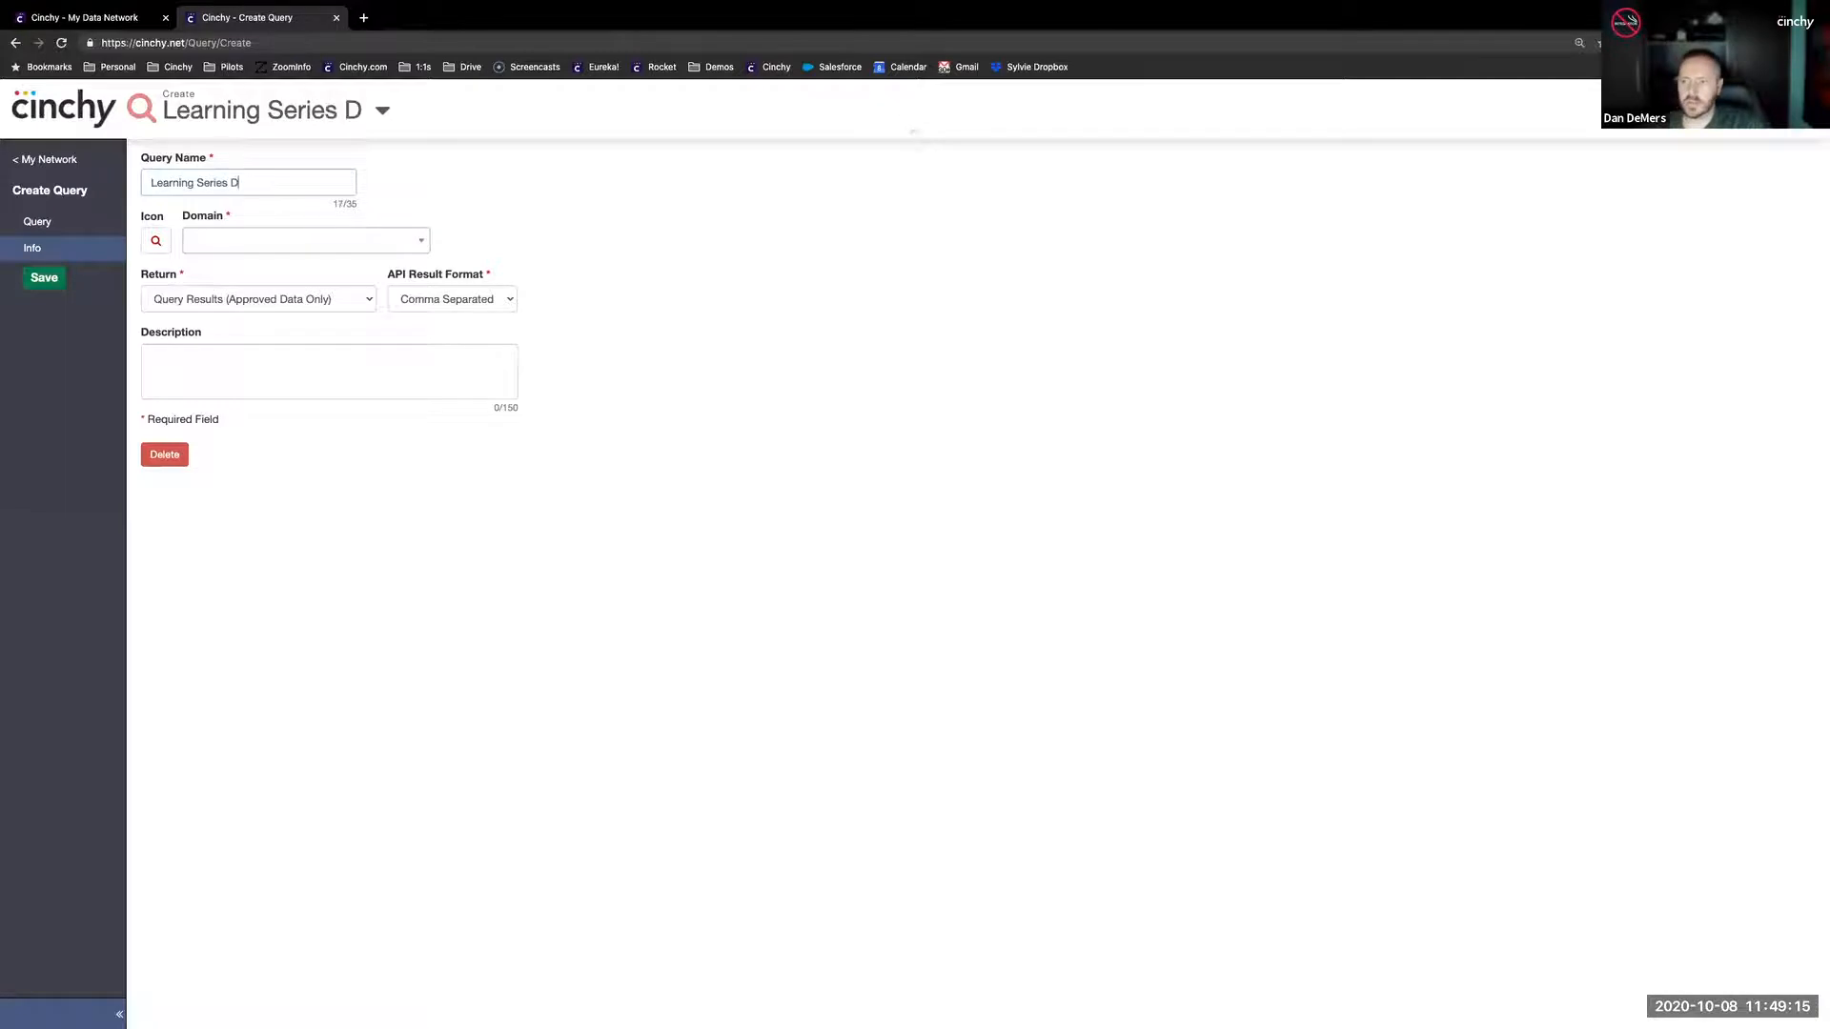
{"action": "type", "text": "emo Query"}
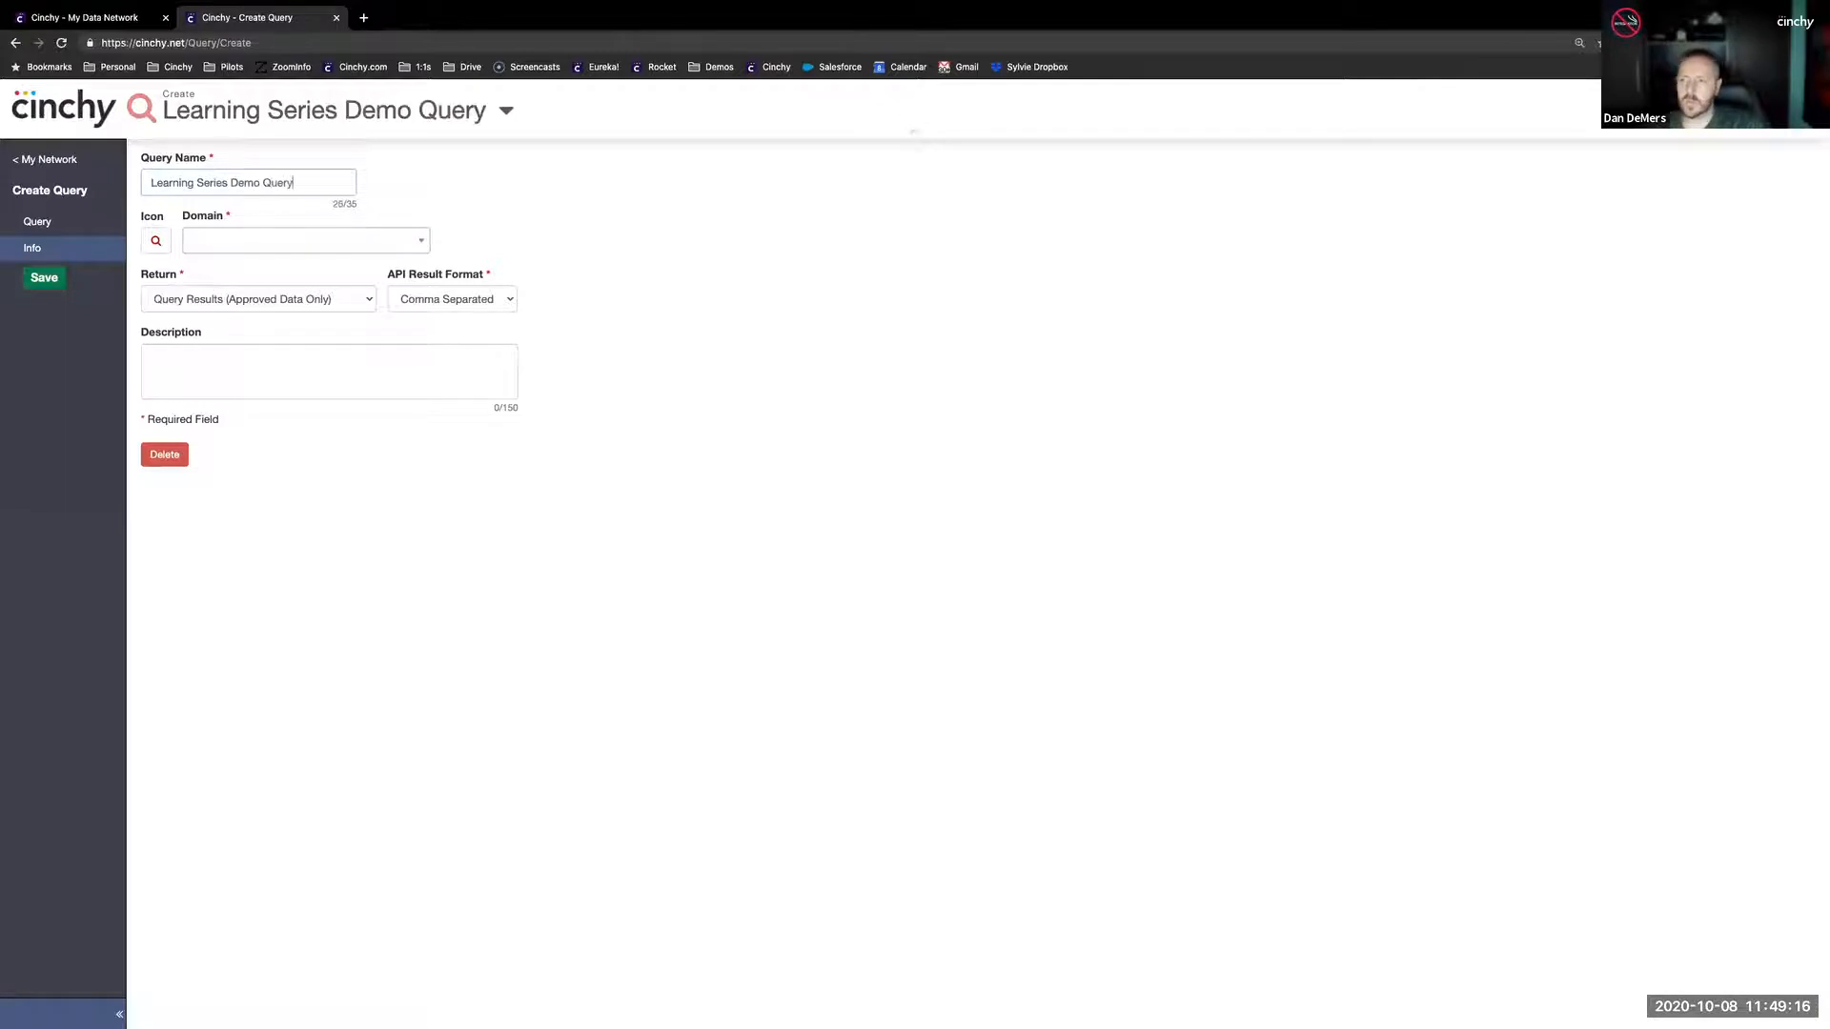
- Give the query a purple area chart icon and assign it to the Sandbox domain
{"action": "left_click", "coordinate": [156, 241]}
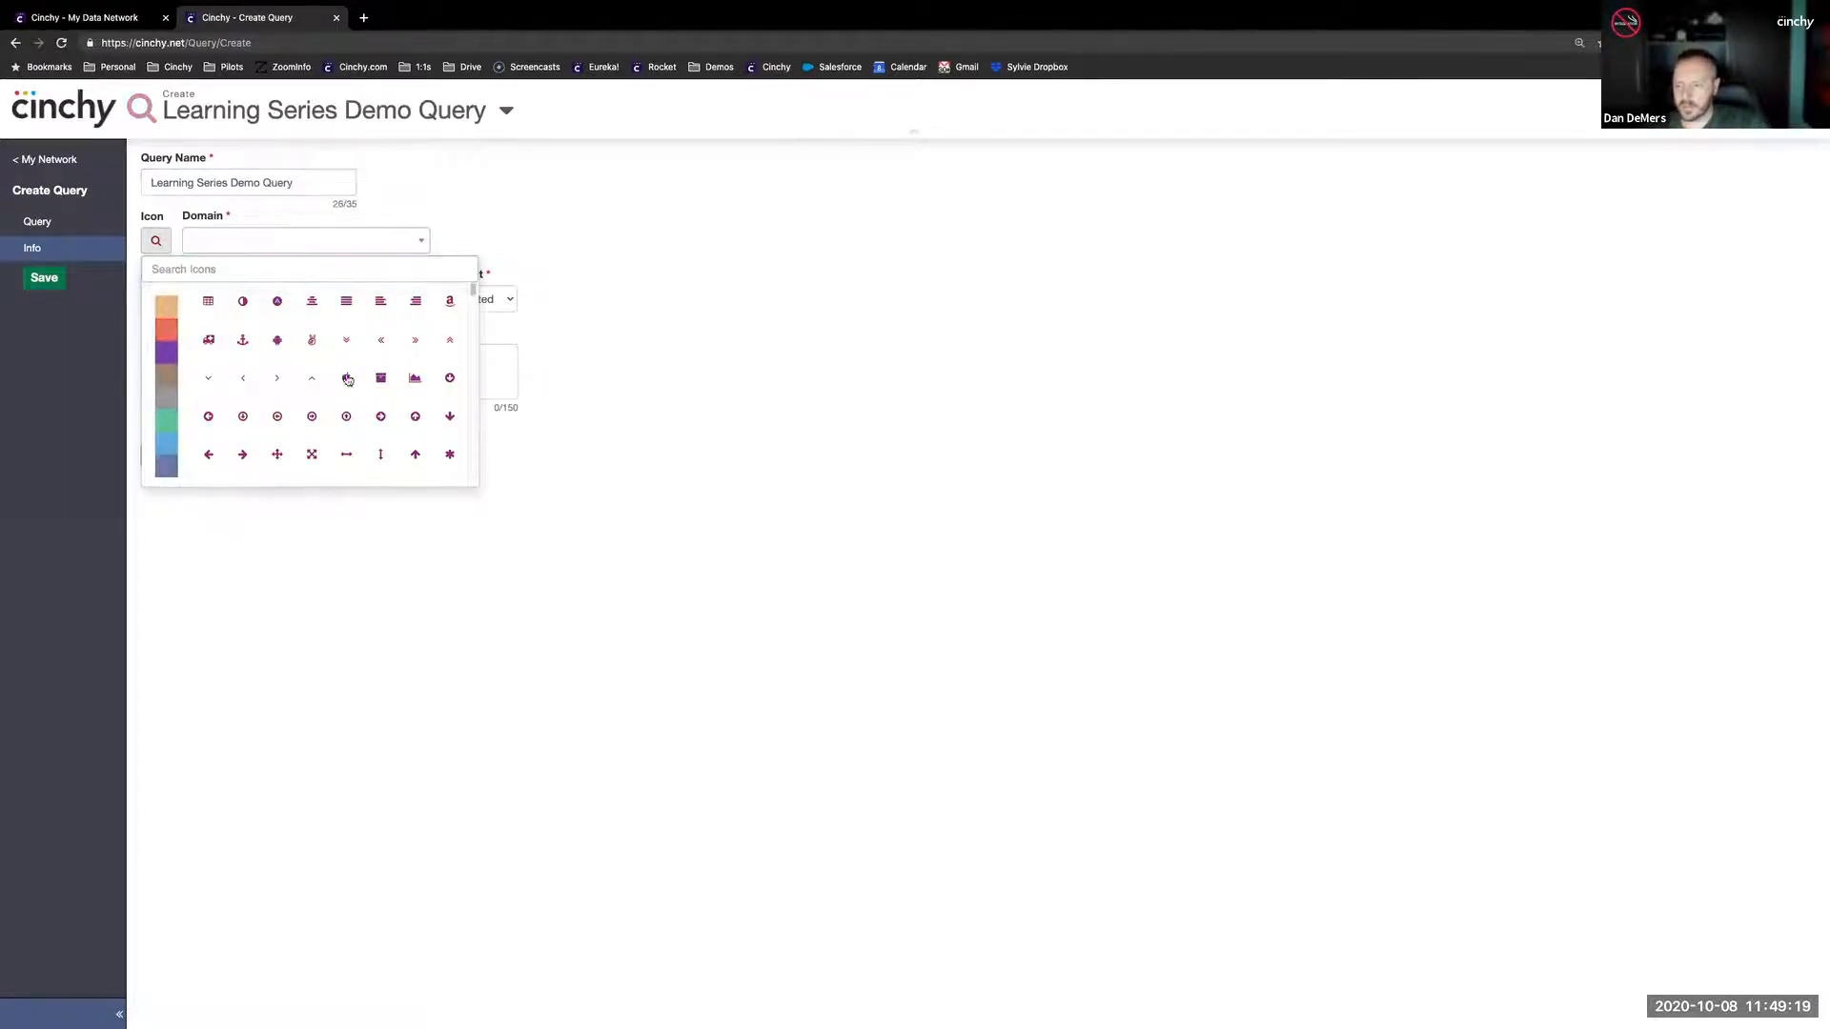
{"action": "left_click", "coordinate": [415, 378]}
{"action": "left_click", "coordinate": [232, 241]}
{"action": "type", "text": "sand"}
{"action": "left_click", "coordinate": [224, 285]}
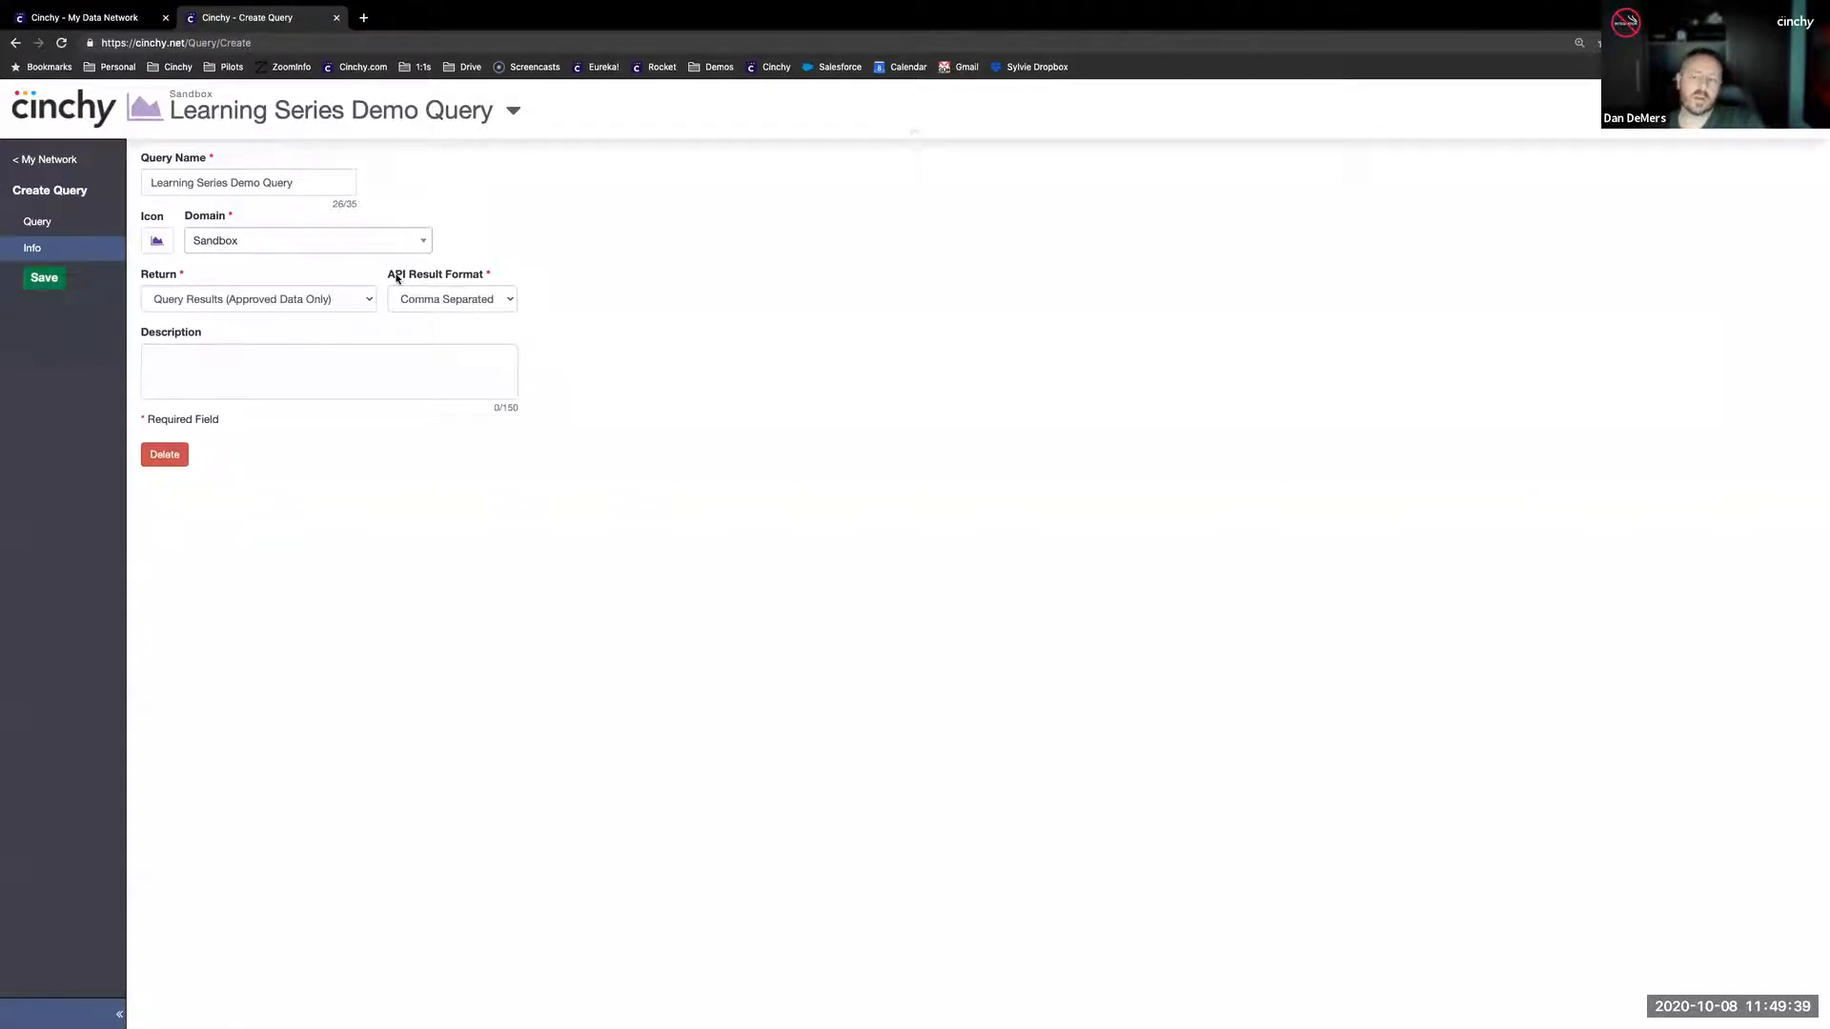
- Set the query's API result format to JSON and save the query
{"action": "left_click", "coordinate": [431, 299]}
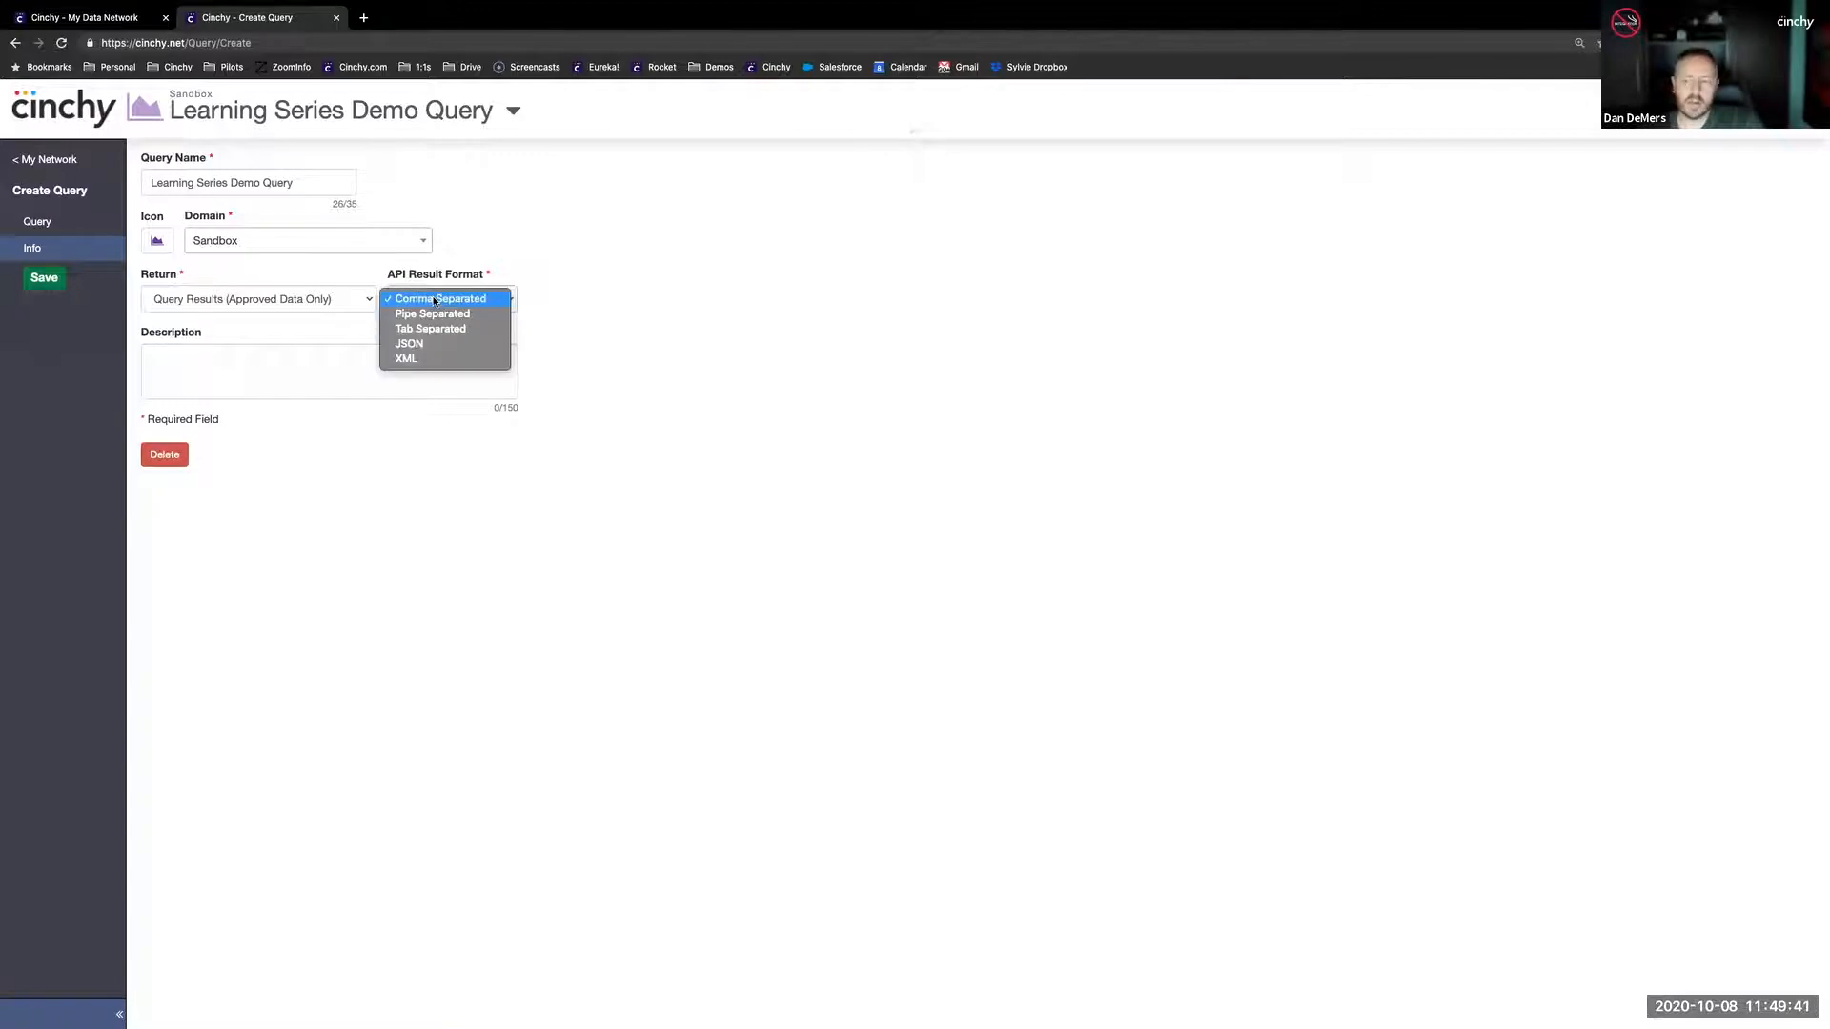
{"action": "left_click", "coordinate": [411, 345]}
{"action": "left_click", "coordinate": [272, 356]}
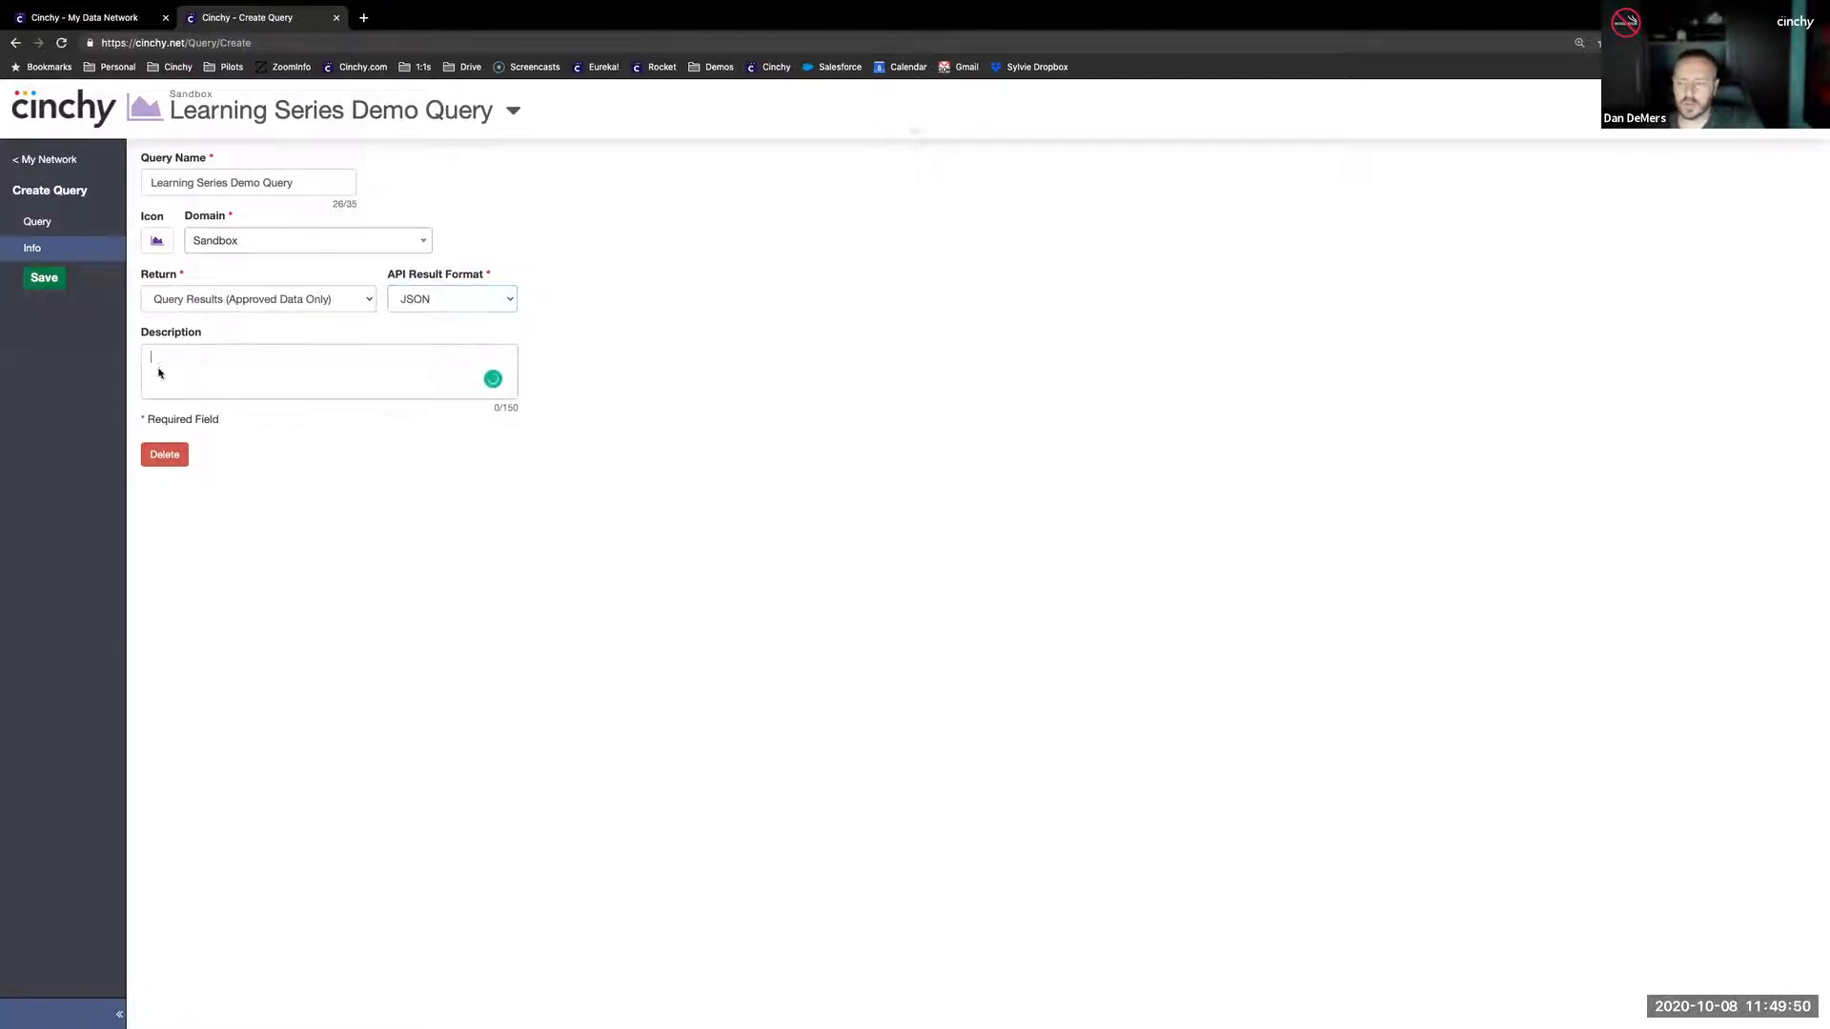
{"action": "left_click", "coordinate": [44, 277]}
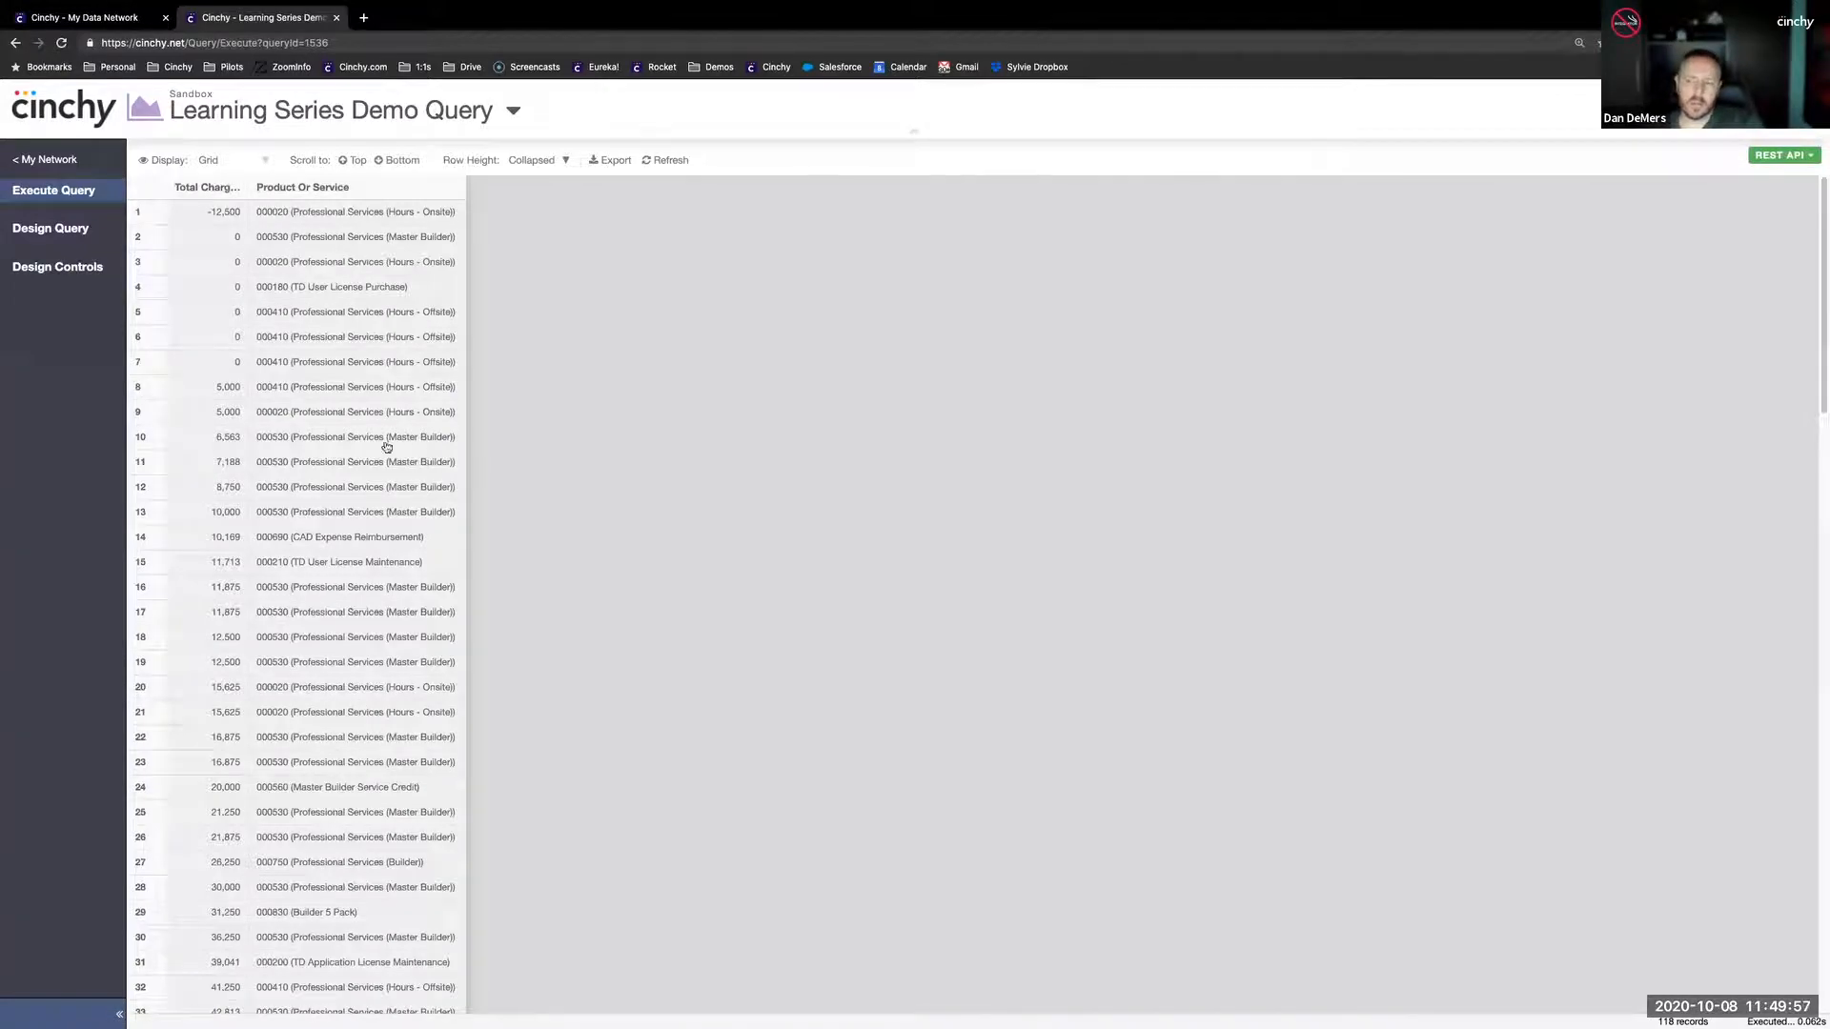
- Go back to My Network, search for "learning se" and open the Learning Series Demo Query
{"action": "left_click", "coordinate": [49, 162]}
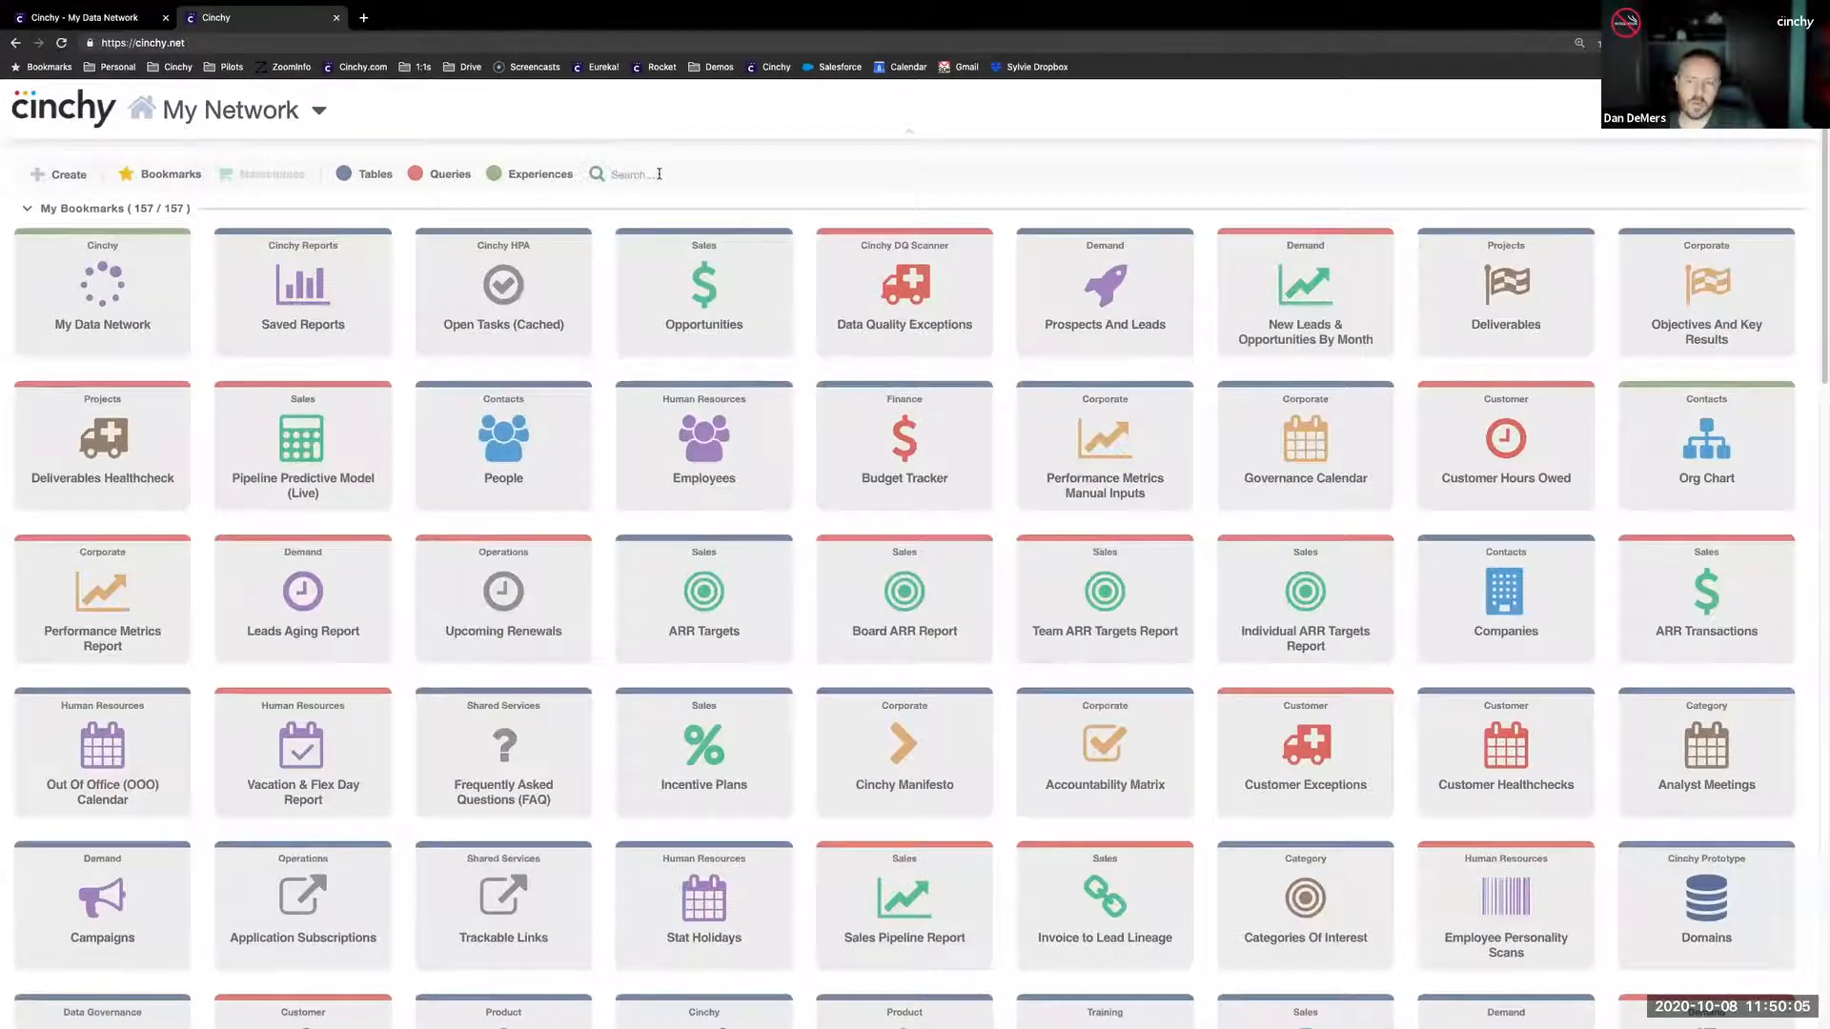
{"action": "type", "text": "learning se"}
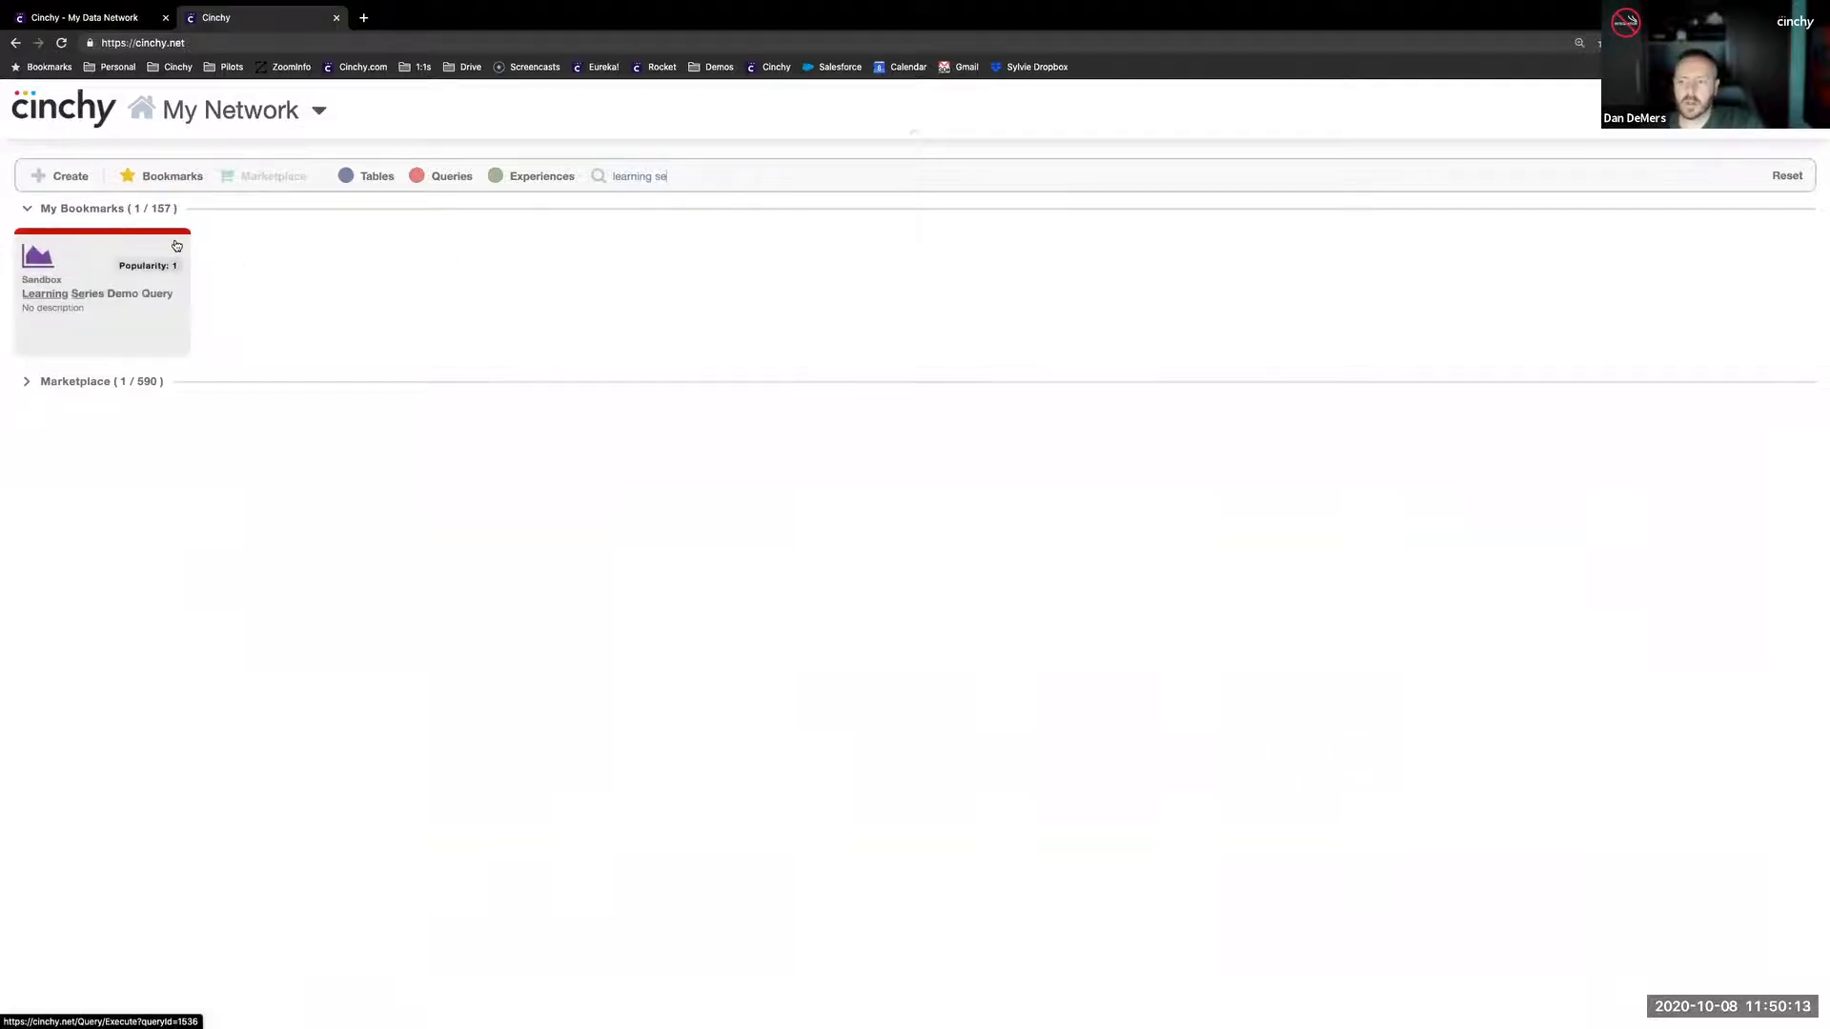
{"action": "left_click", "coordinate": [106, 296]}
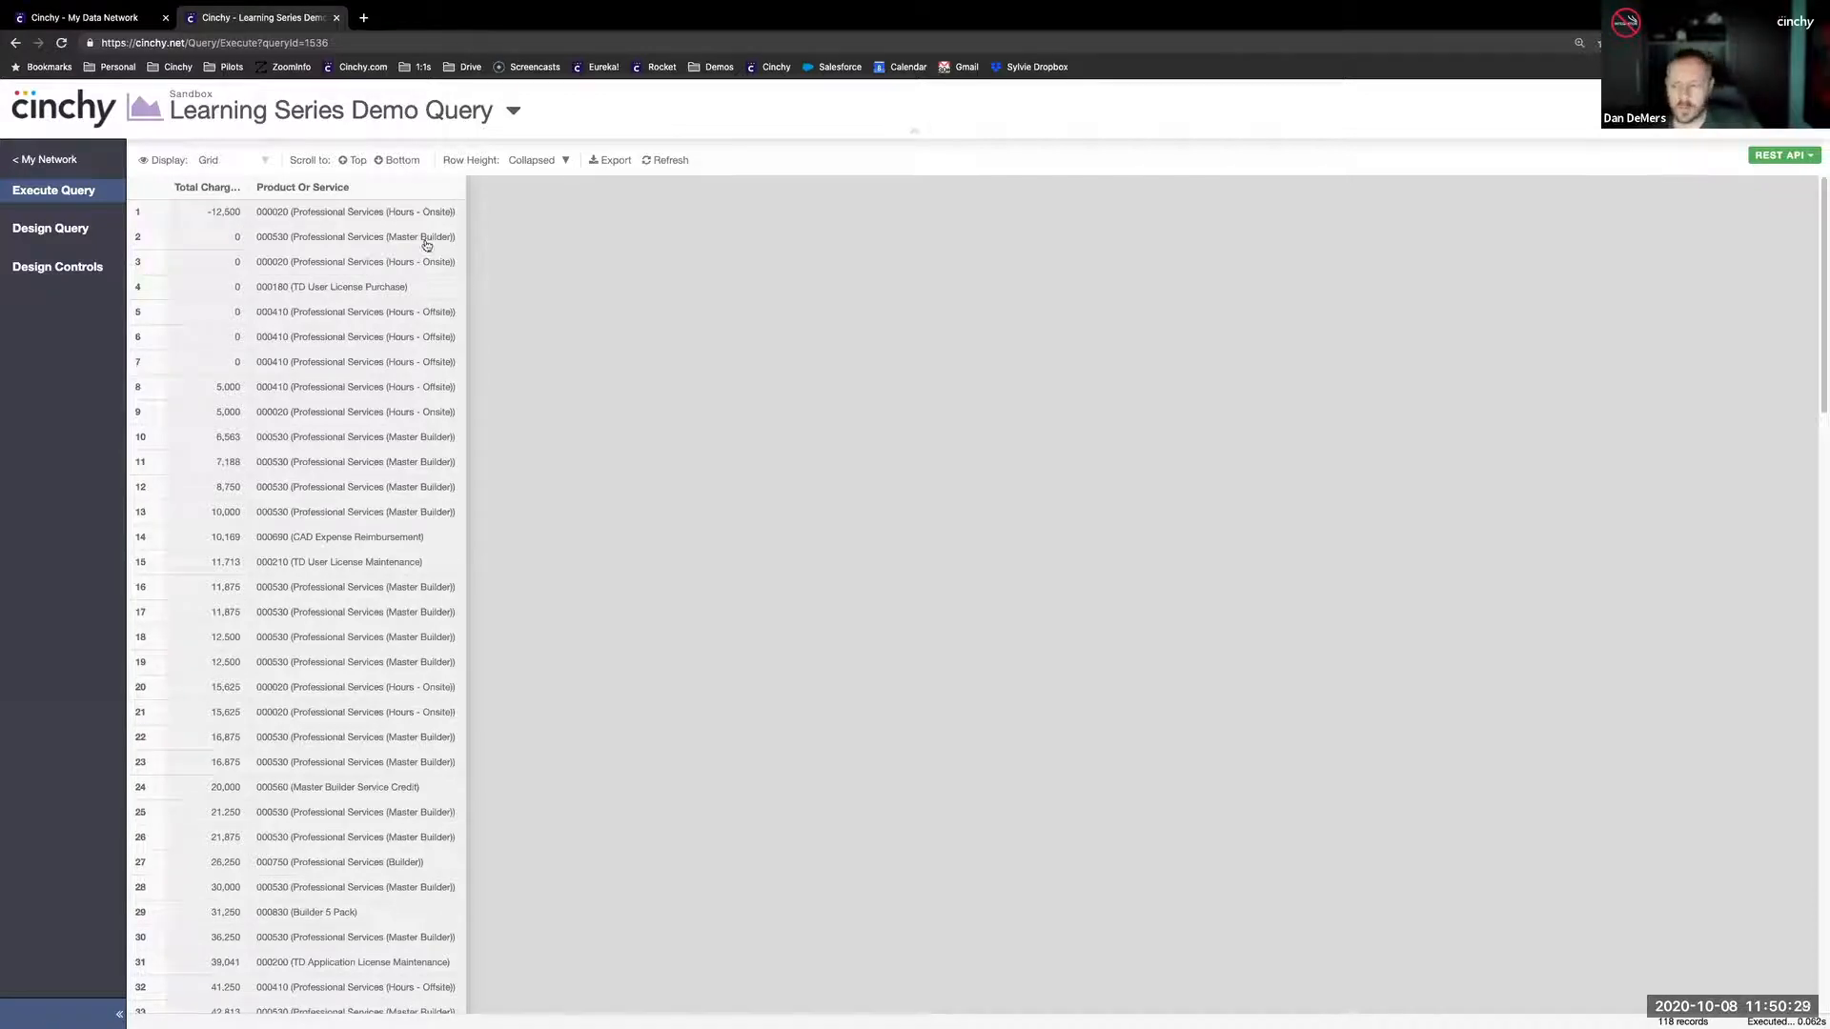
- Open the query's design, search the model tree for "invoice d" and expand the columns of Invoice Details
{"action": "left_click", "coordinate": [51, 229]}
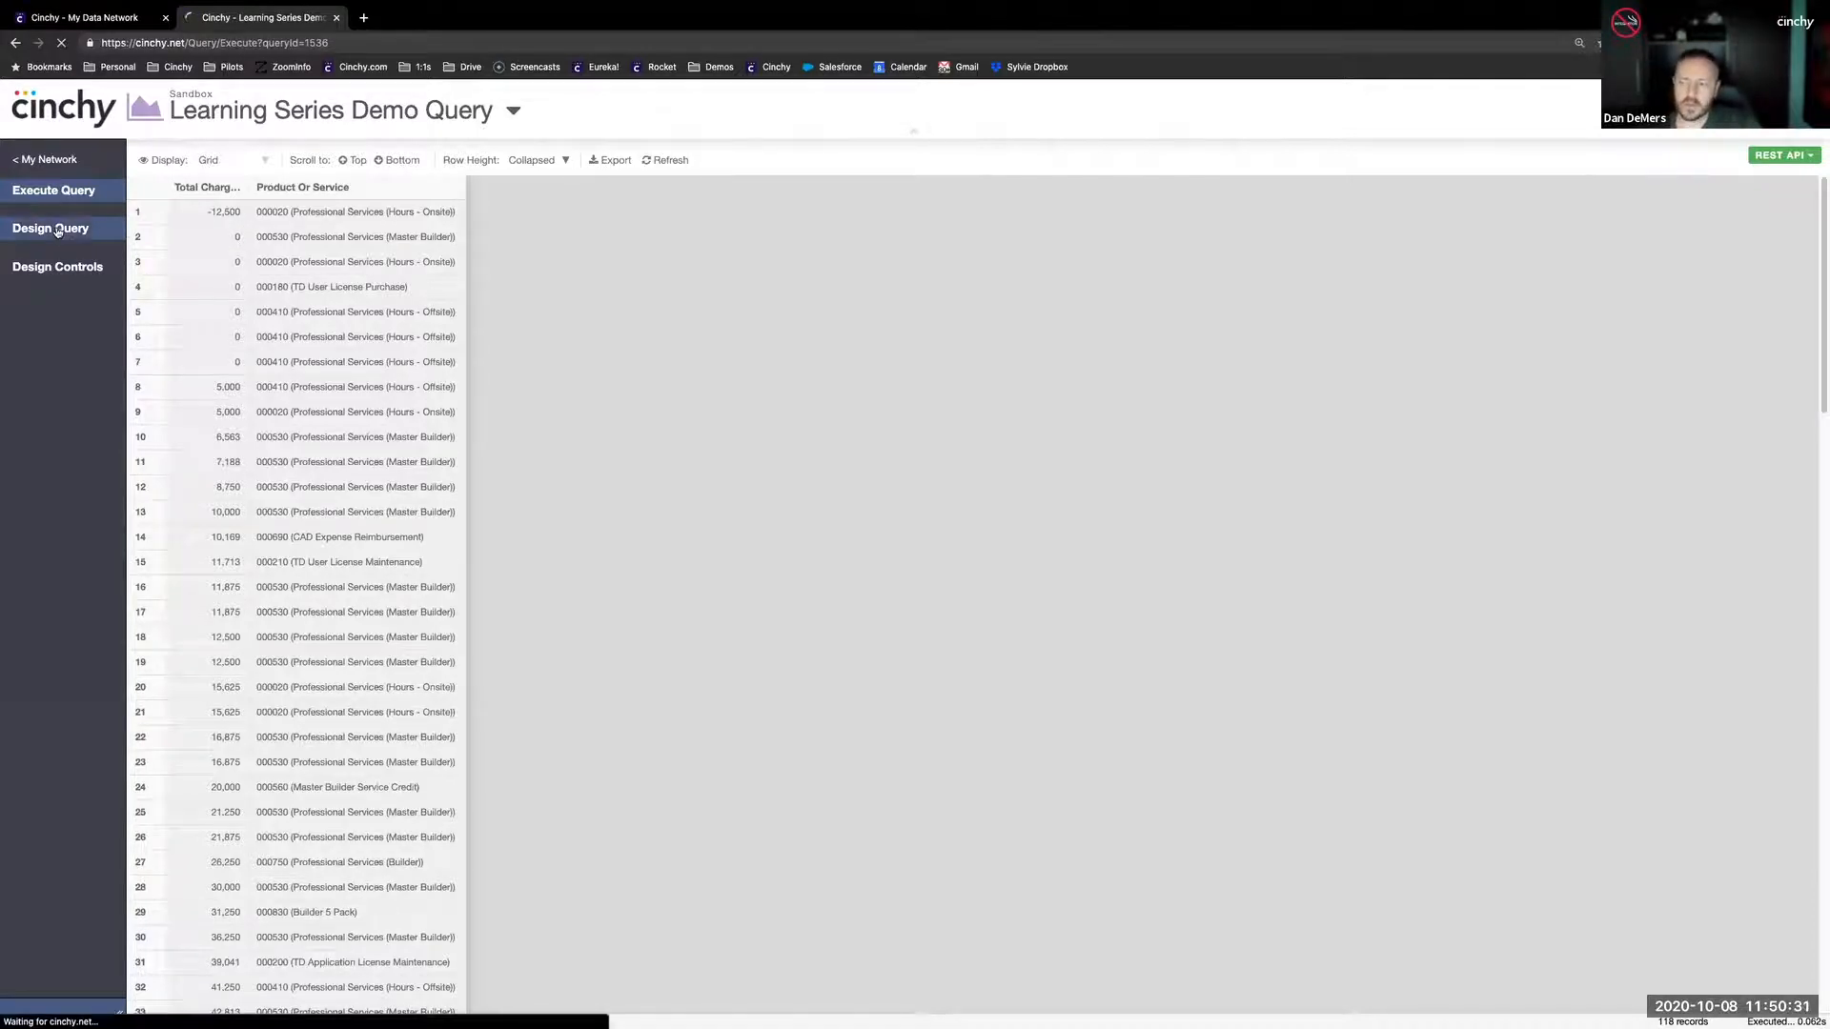
{"action": "left_click", "coordinate": [568, 207]}
{"action": "left_click", "coordinate": [191, 185]}
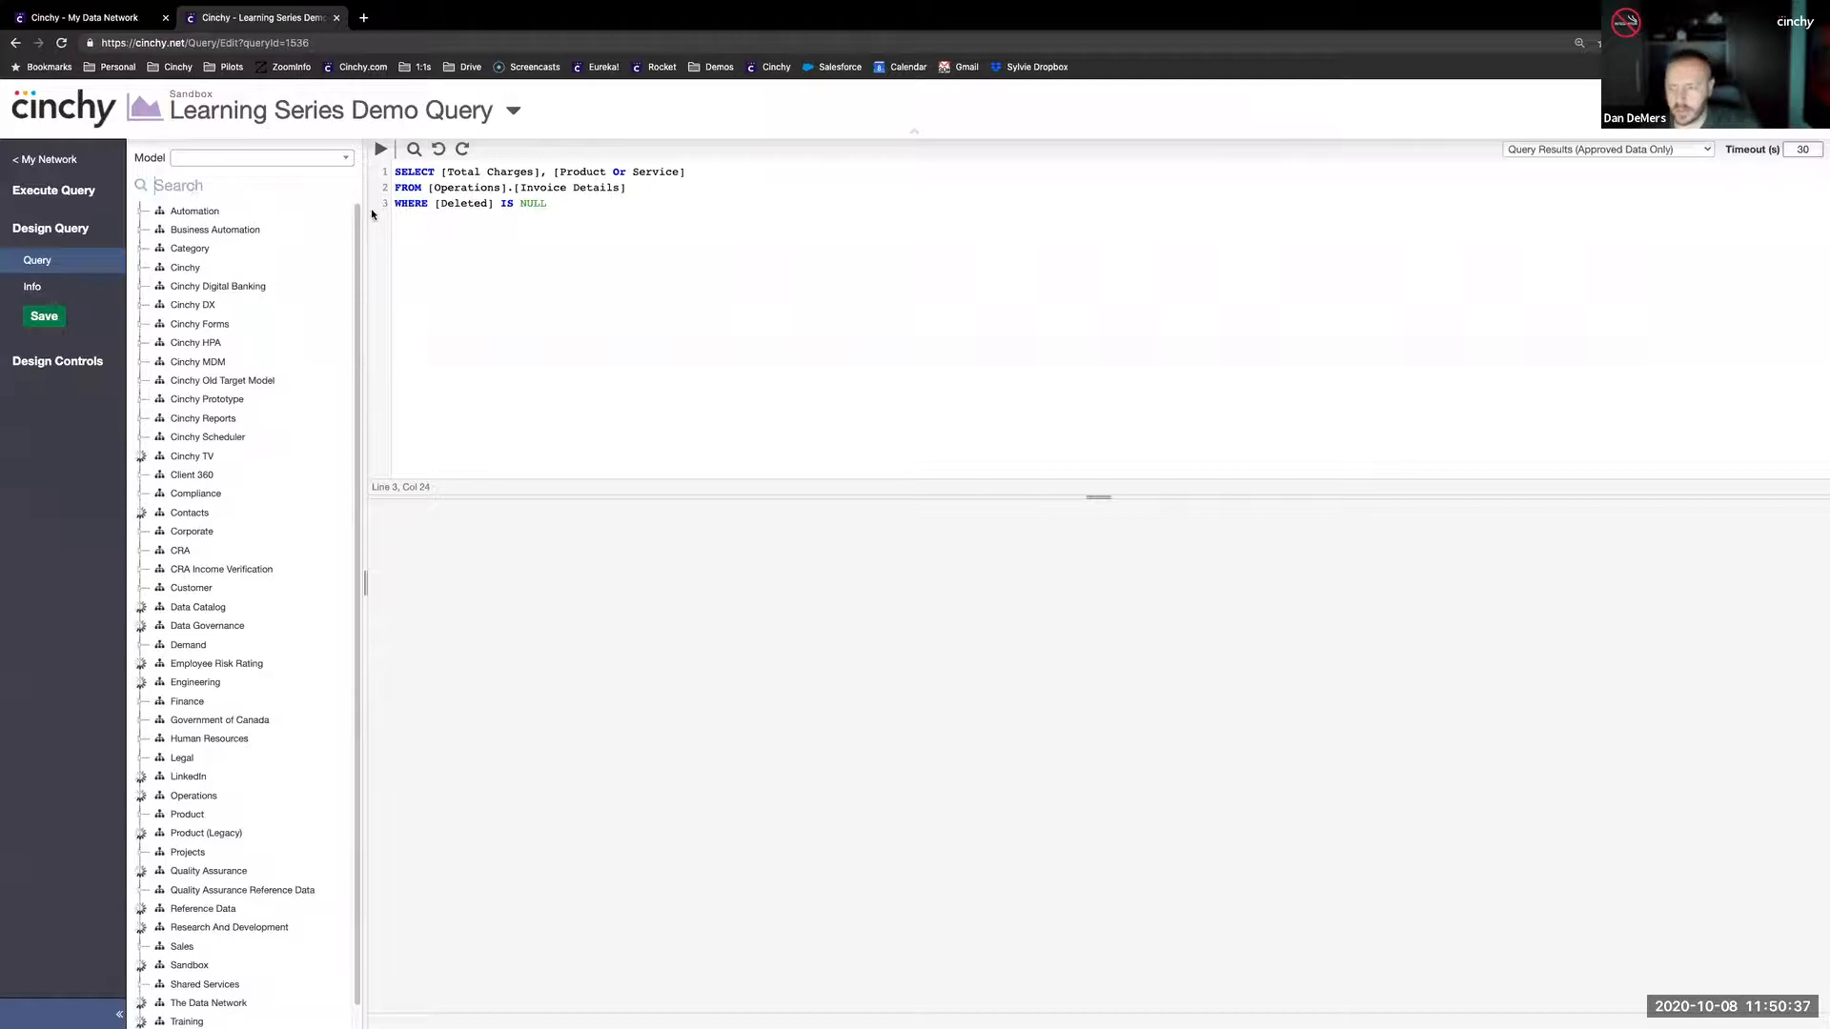
{"action": "type", "text": "invoice det"}
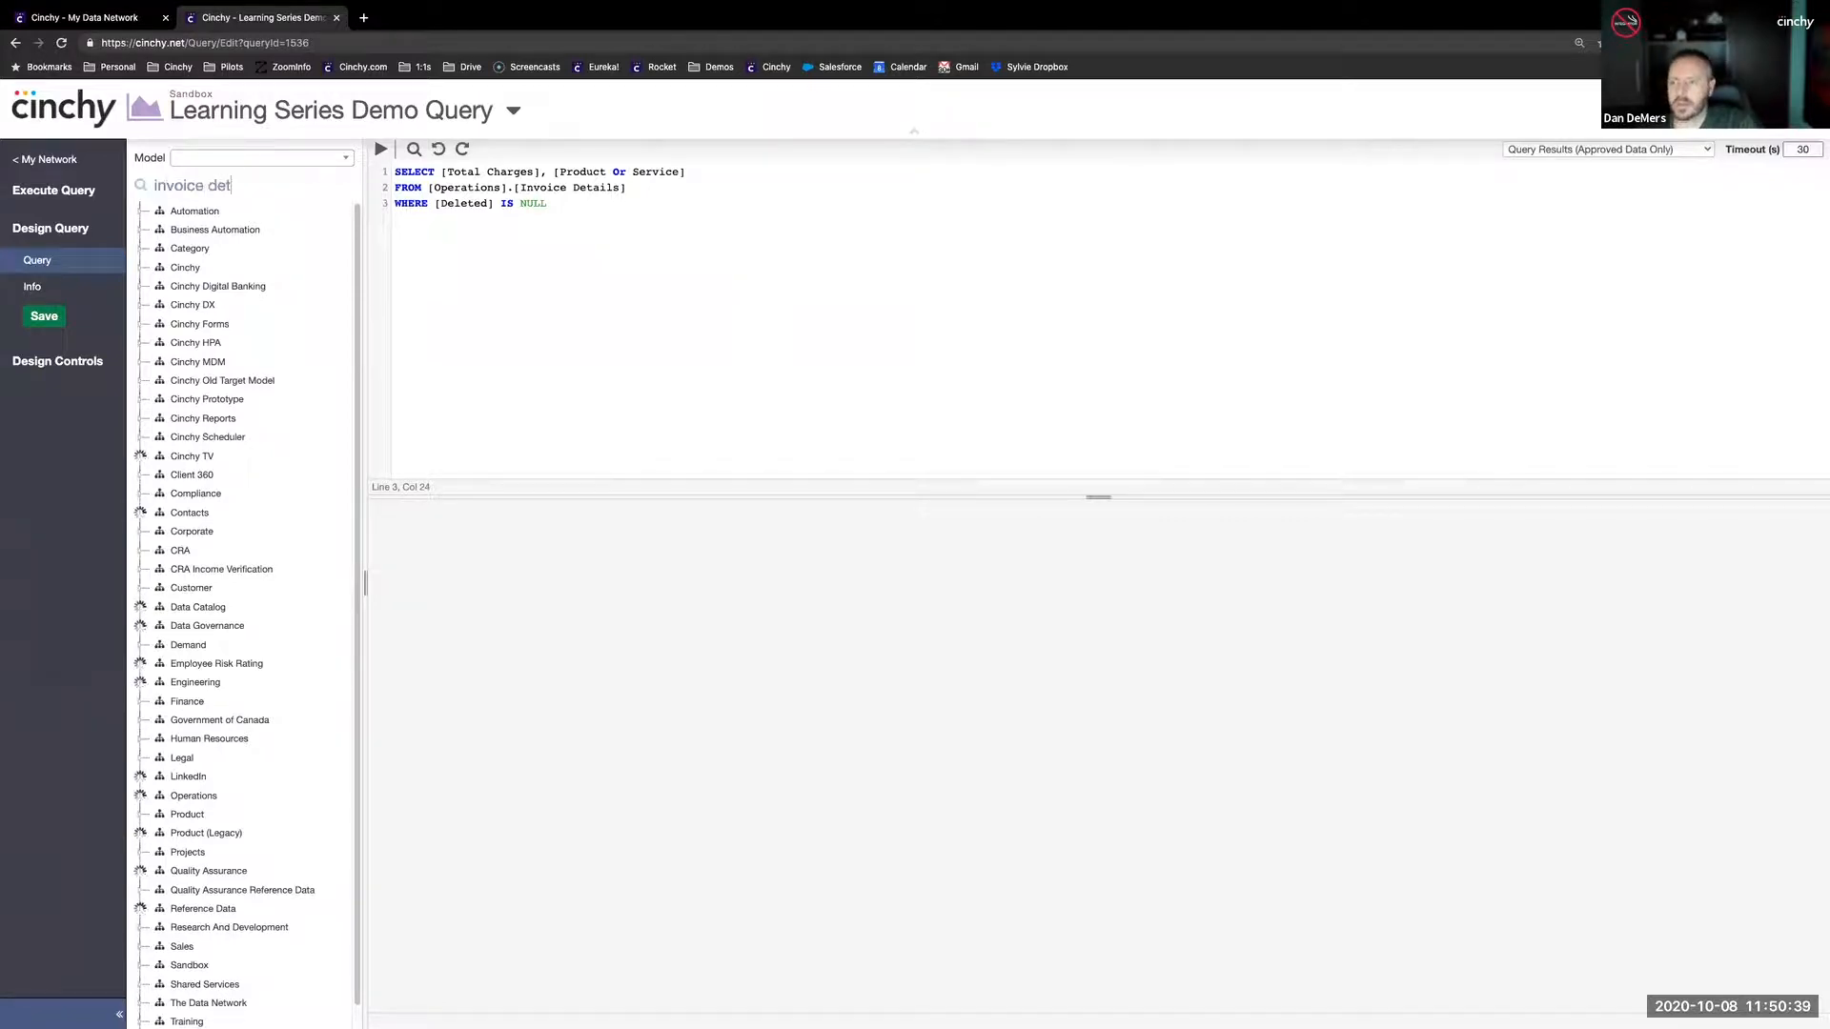
{"action": "key", "text": "BackSpace"}
{"action": "key", "text": "BackSpace"}
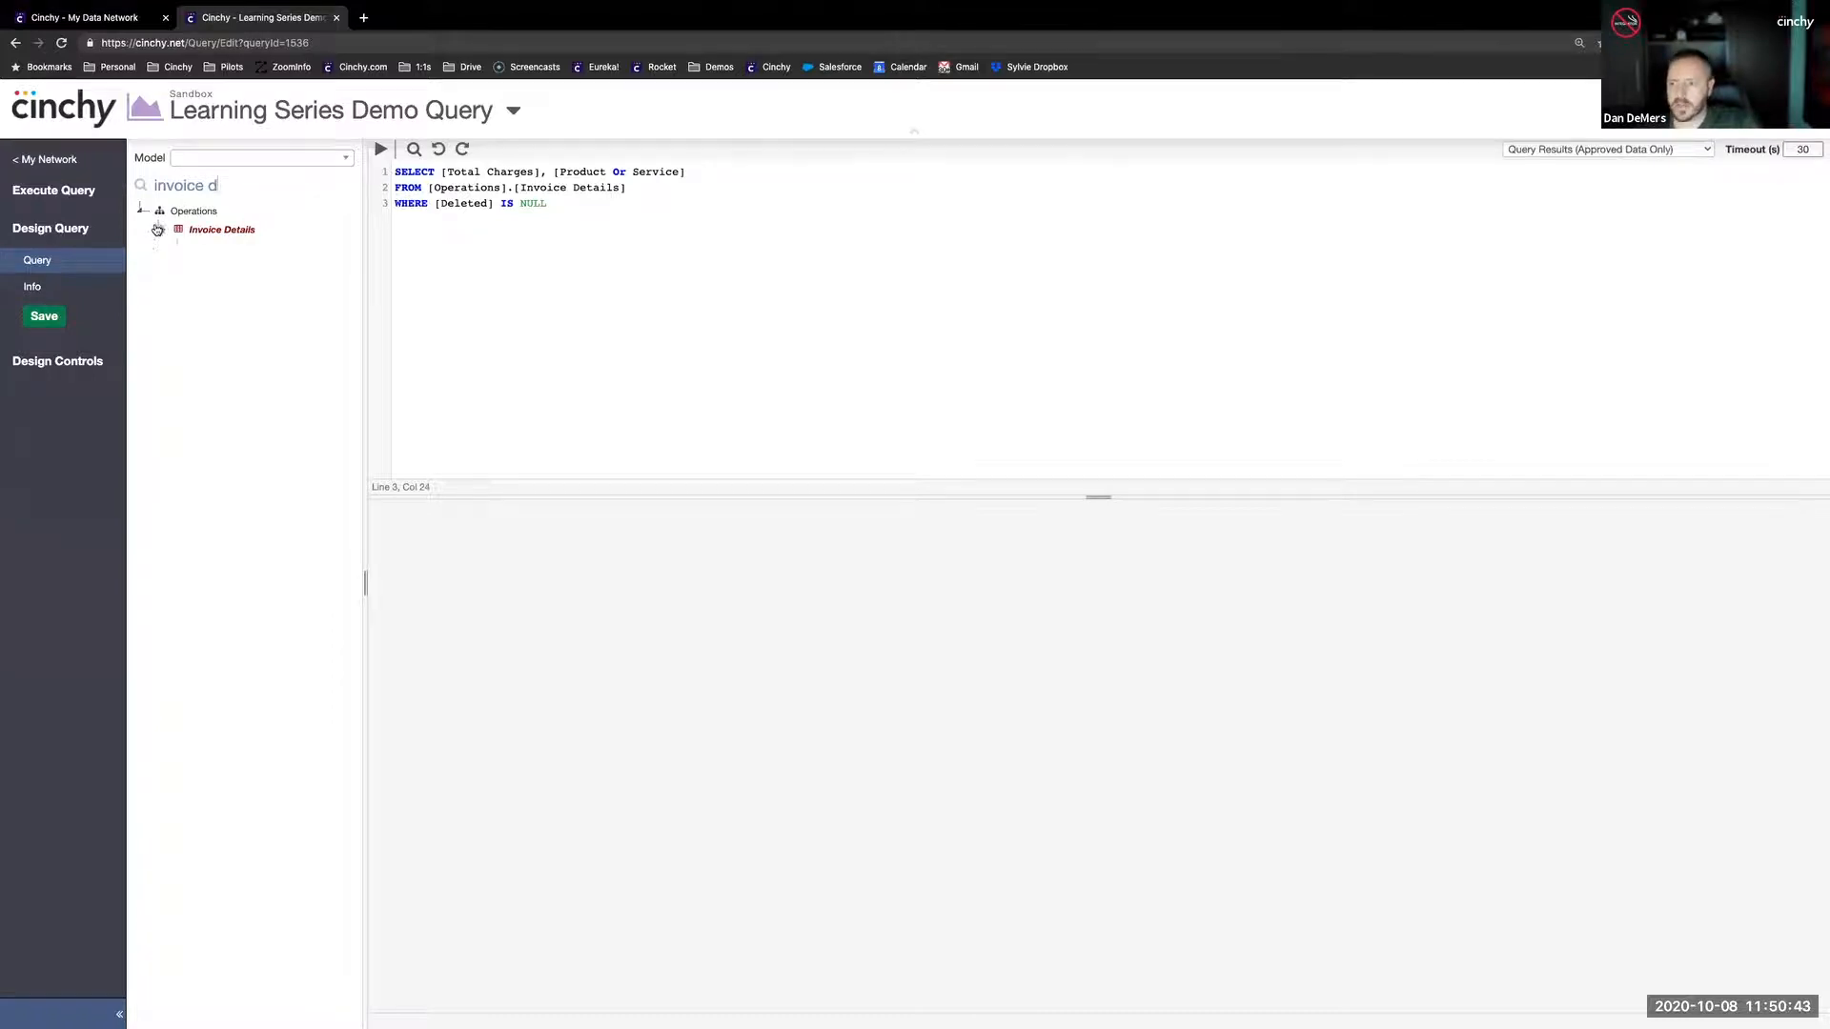
{"action": "left_click", "coordinate": [160, 229]}
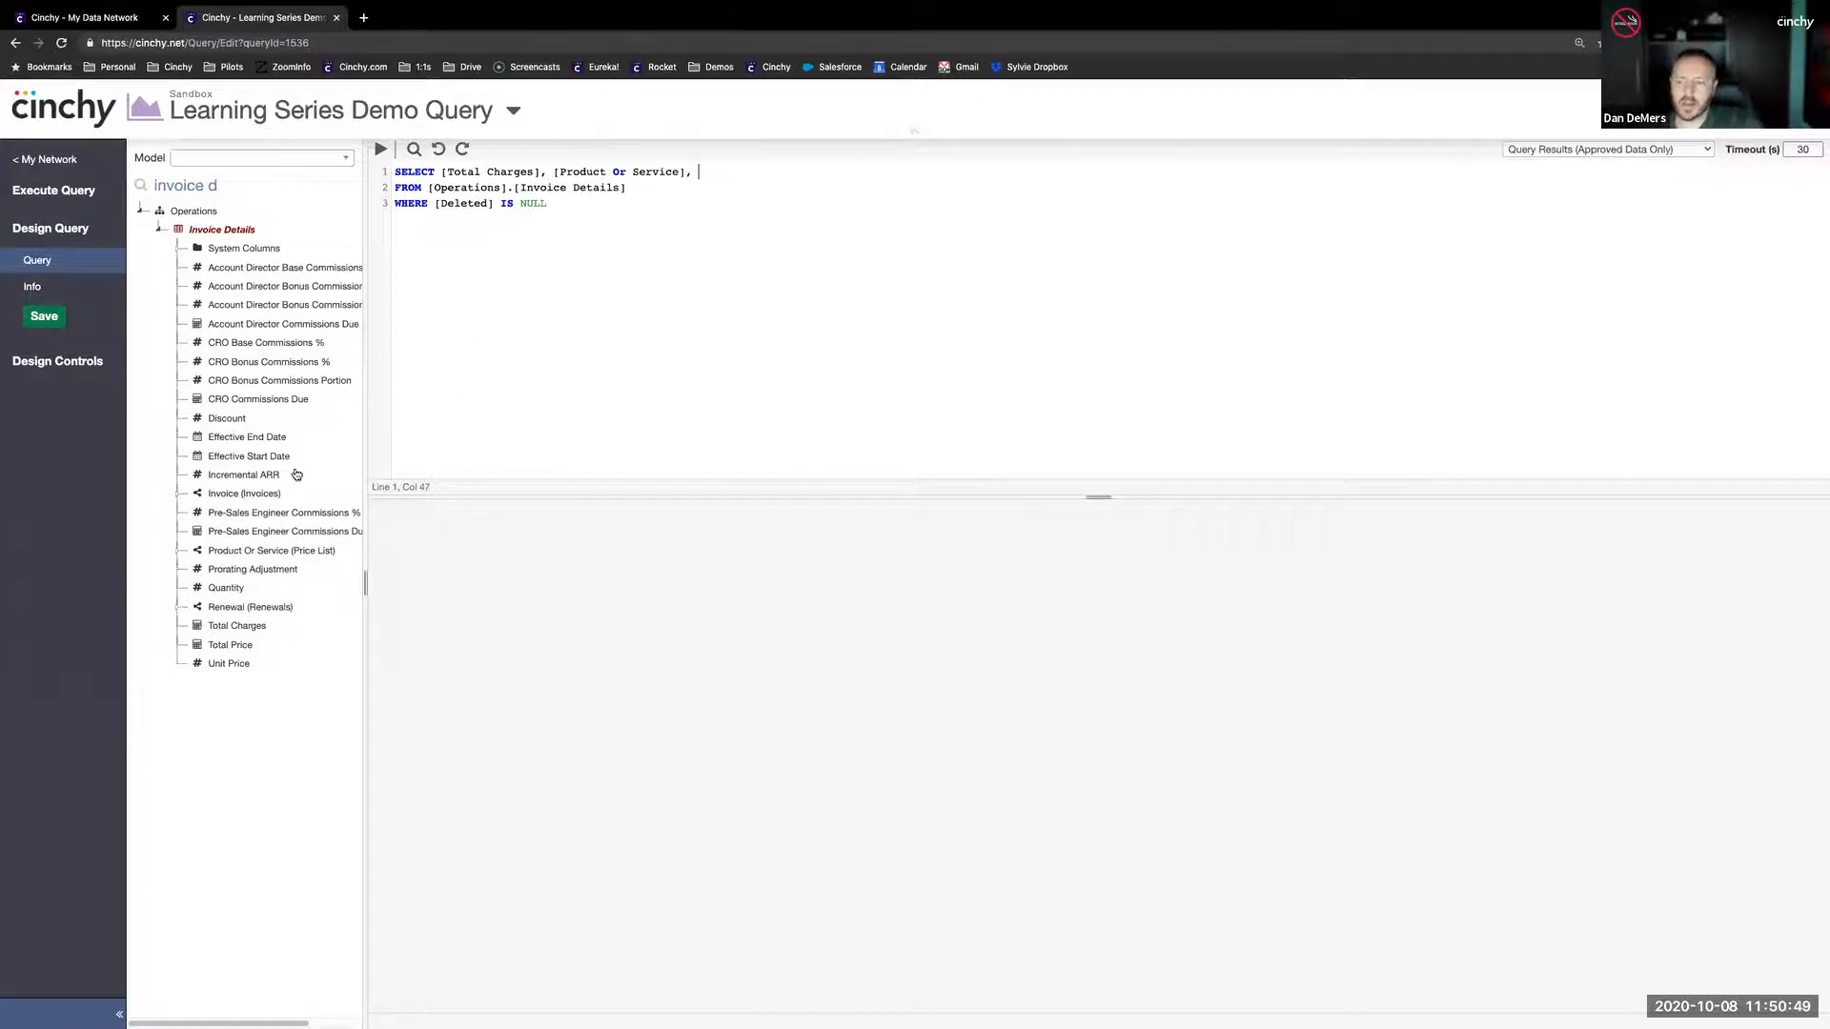
- Focus the data network map on Invoice Details and trace its path through Invoices to Order Forms
{"action": "left_click", "coordinate": [116, 21]}
{"action": "left_click", "coordinate": [135, 198]}
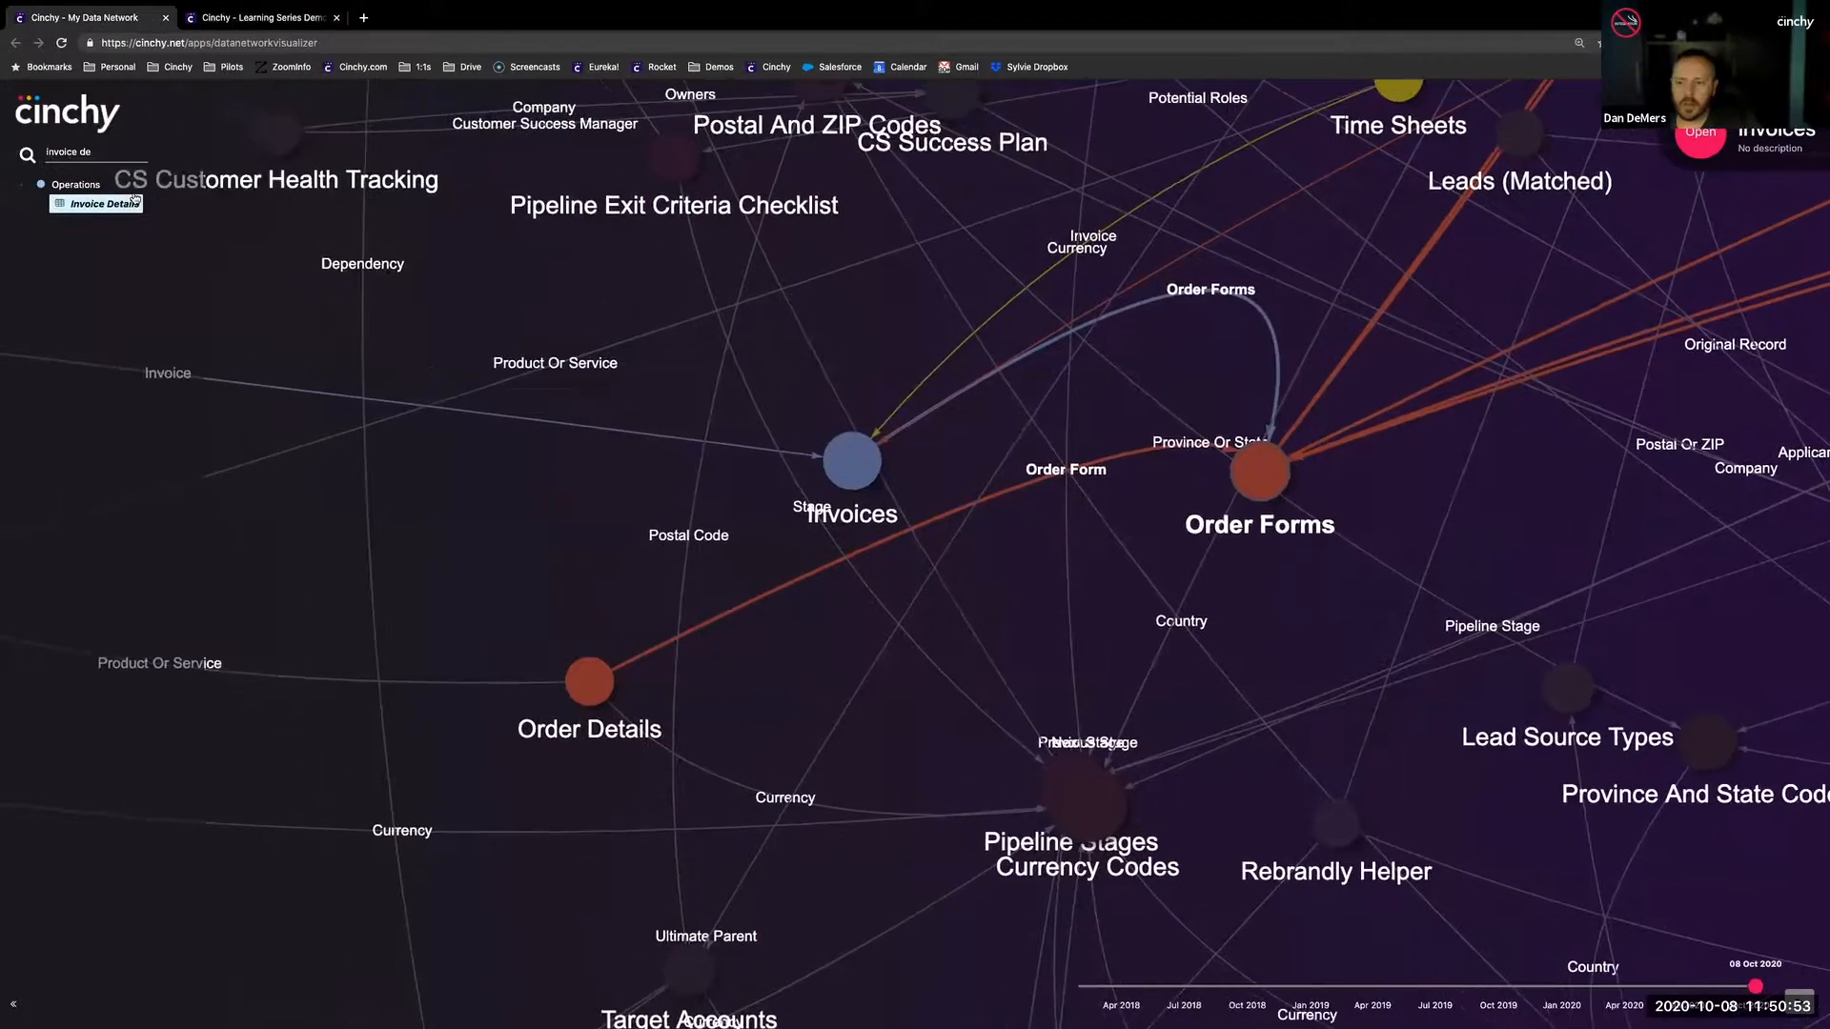
{"action": "left_click_drag", "start_coordinate": [1638, 698], "coordinate": [810, 500]}
{"action": "left_click_drag", "start_coordinate": [1335, 507], "coordinate": [697, 414]}
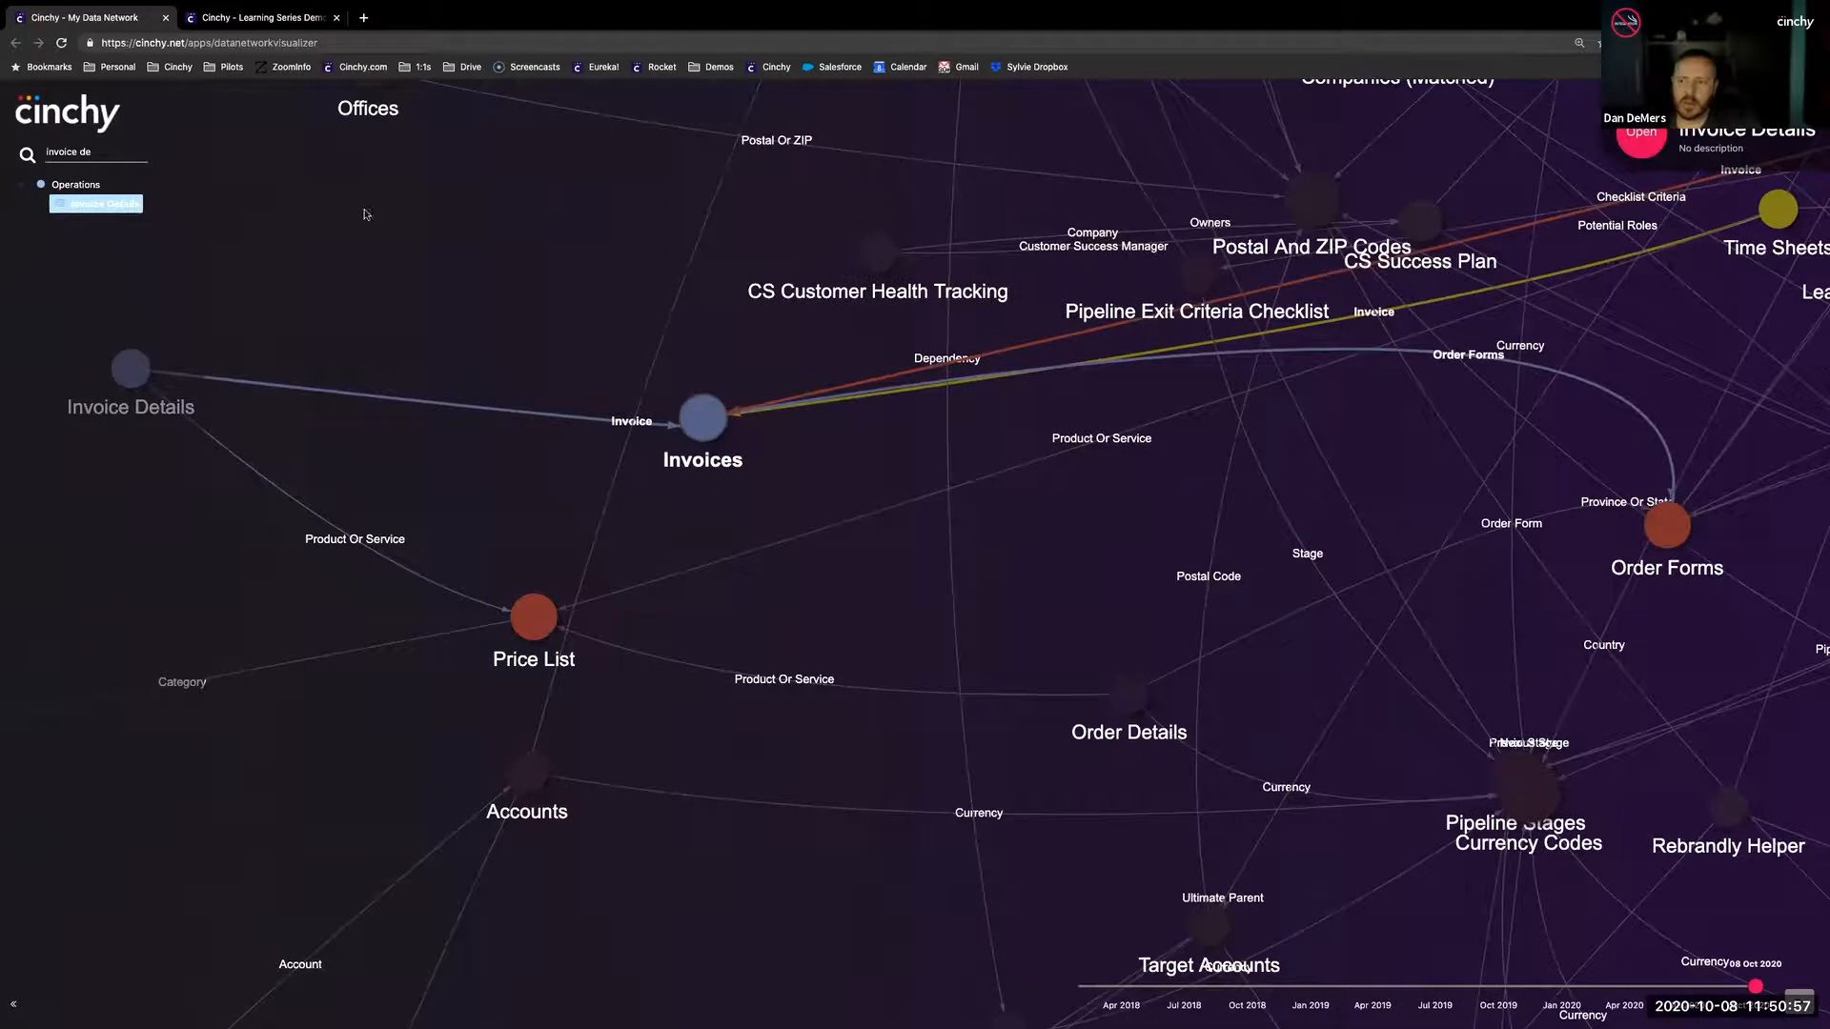
- Return to the query design and expand the Invoice link column and its nested Order Forms link in the model tree
{"action": "left_click", "coordinate": [250, 24]}
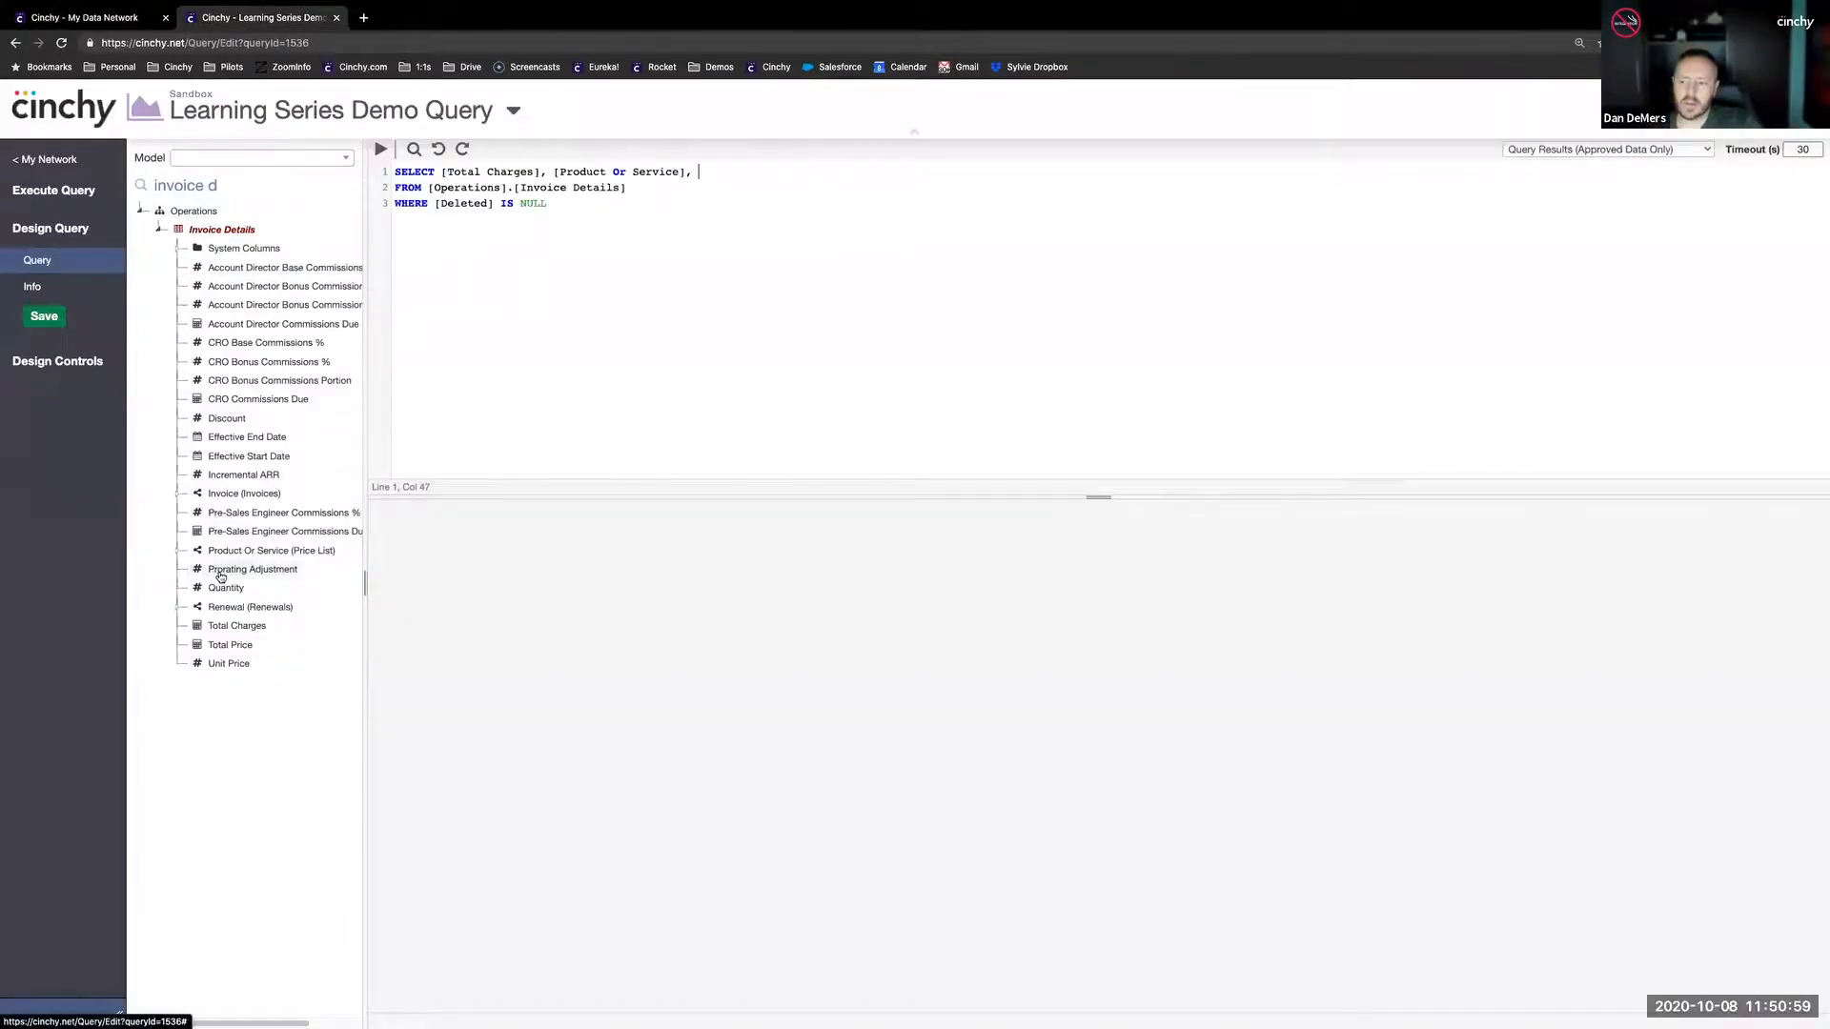
{"action": "left_click", "coordinate": [212, 496]}
{"action": "left_click", "coordinate": [175, 494]}
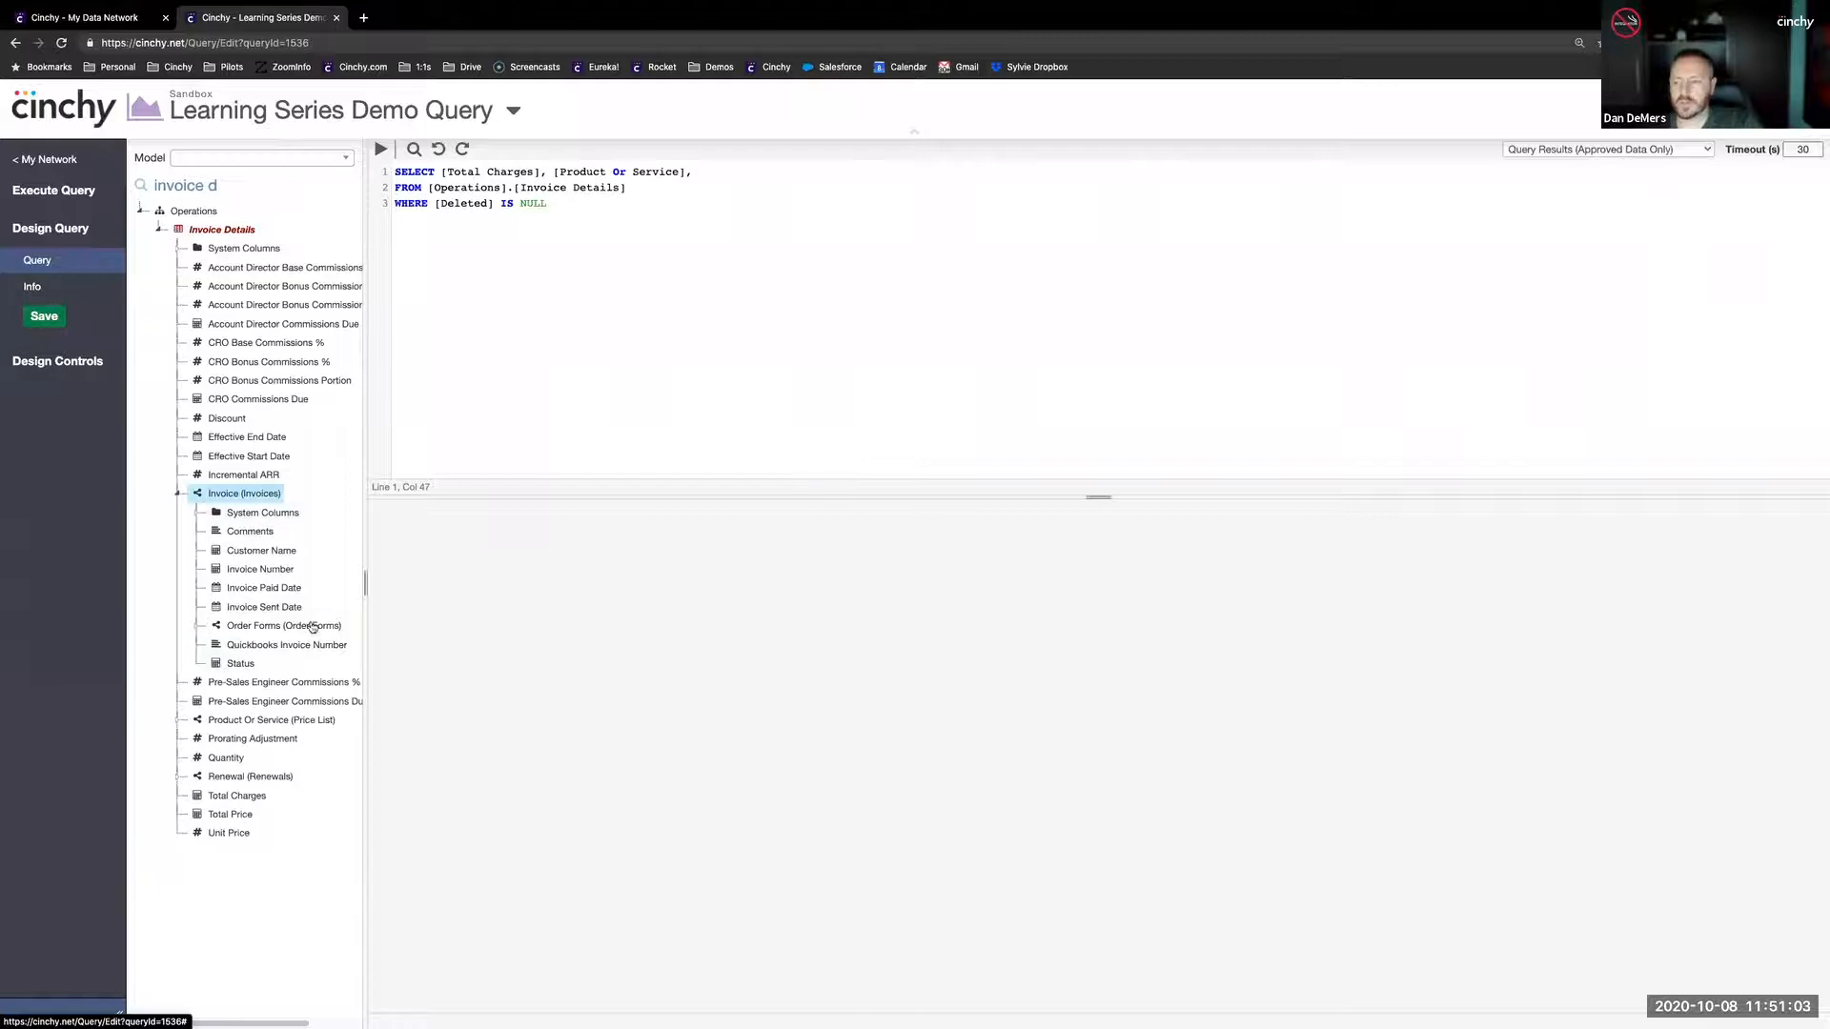
{"action": "left_click", "coordinate": [255, 628]}
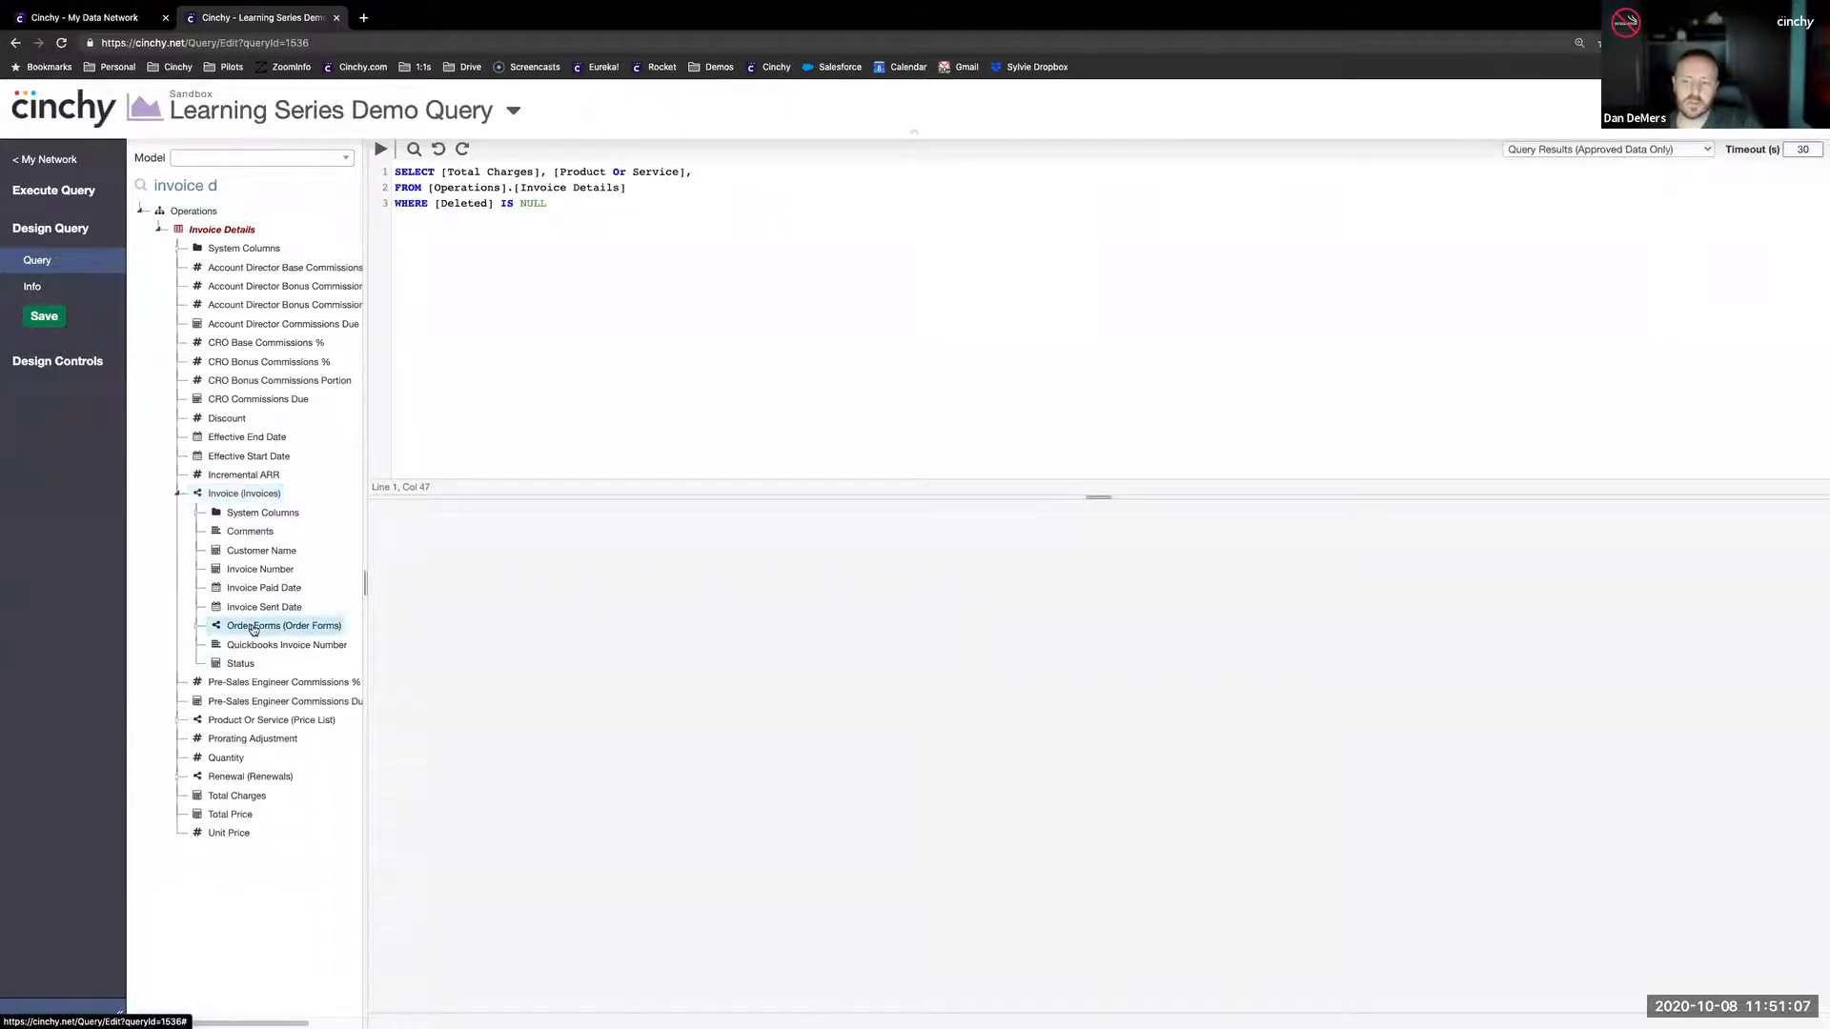
{"action": "left_click", "coordinate": [196, 628]}
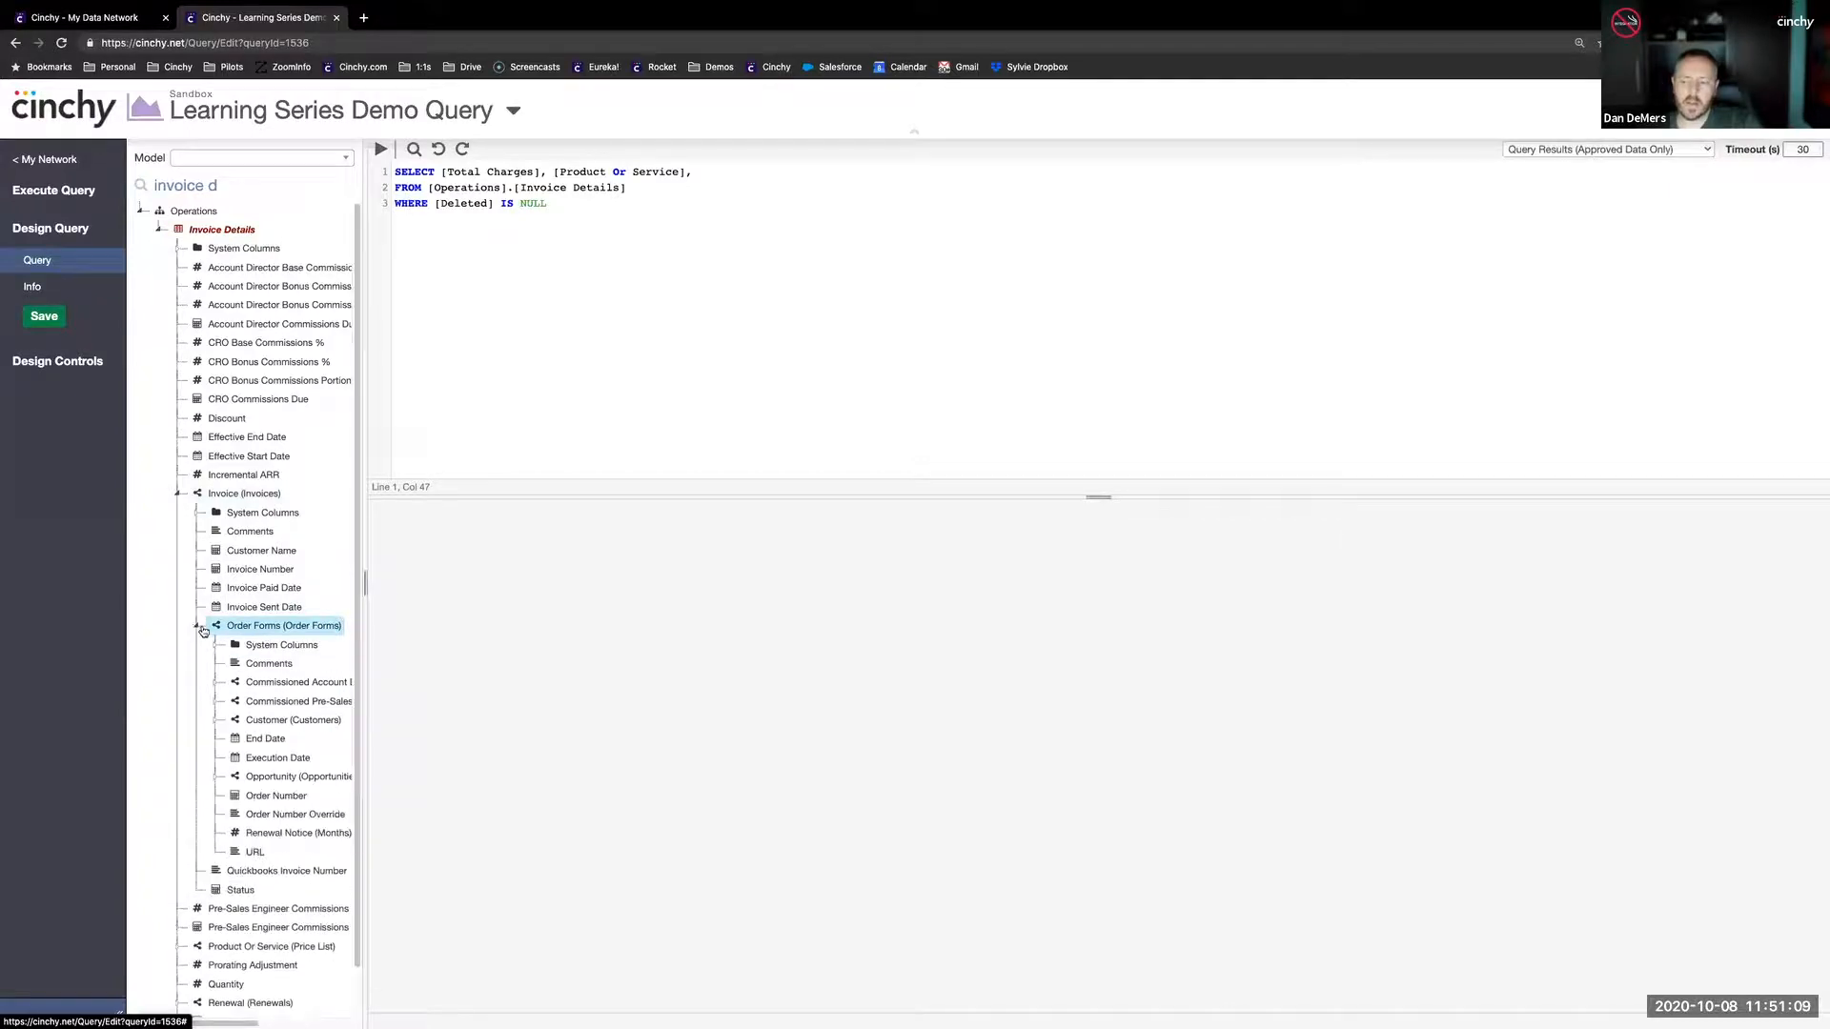
- Add the Order Number column of the linked Order Forms to the end of the SELECT list
{"action": "scroll", "coordinate": [257, 664], "scroll_direction": "down", "scroll_amount": 2}
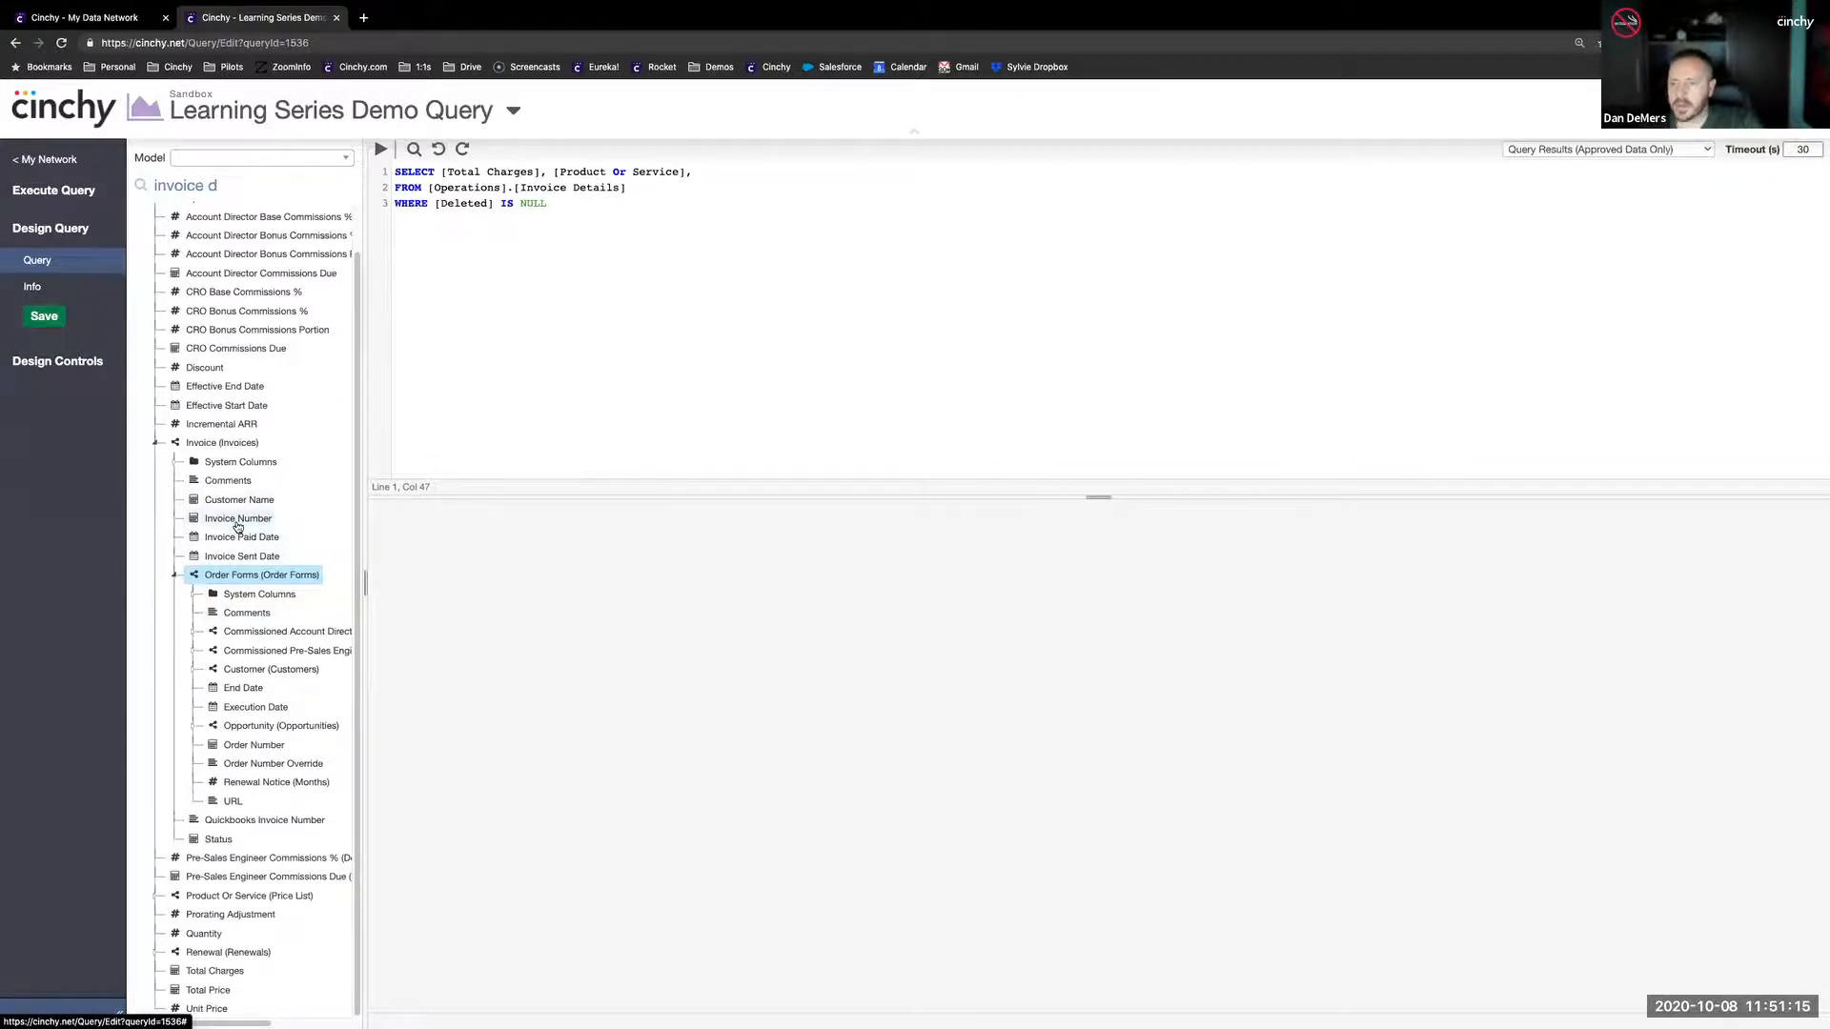
{"action": "left_click", "coordinate": [237, 523]}
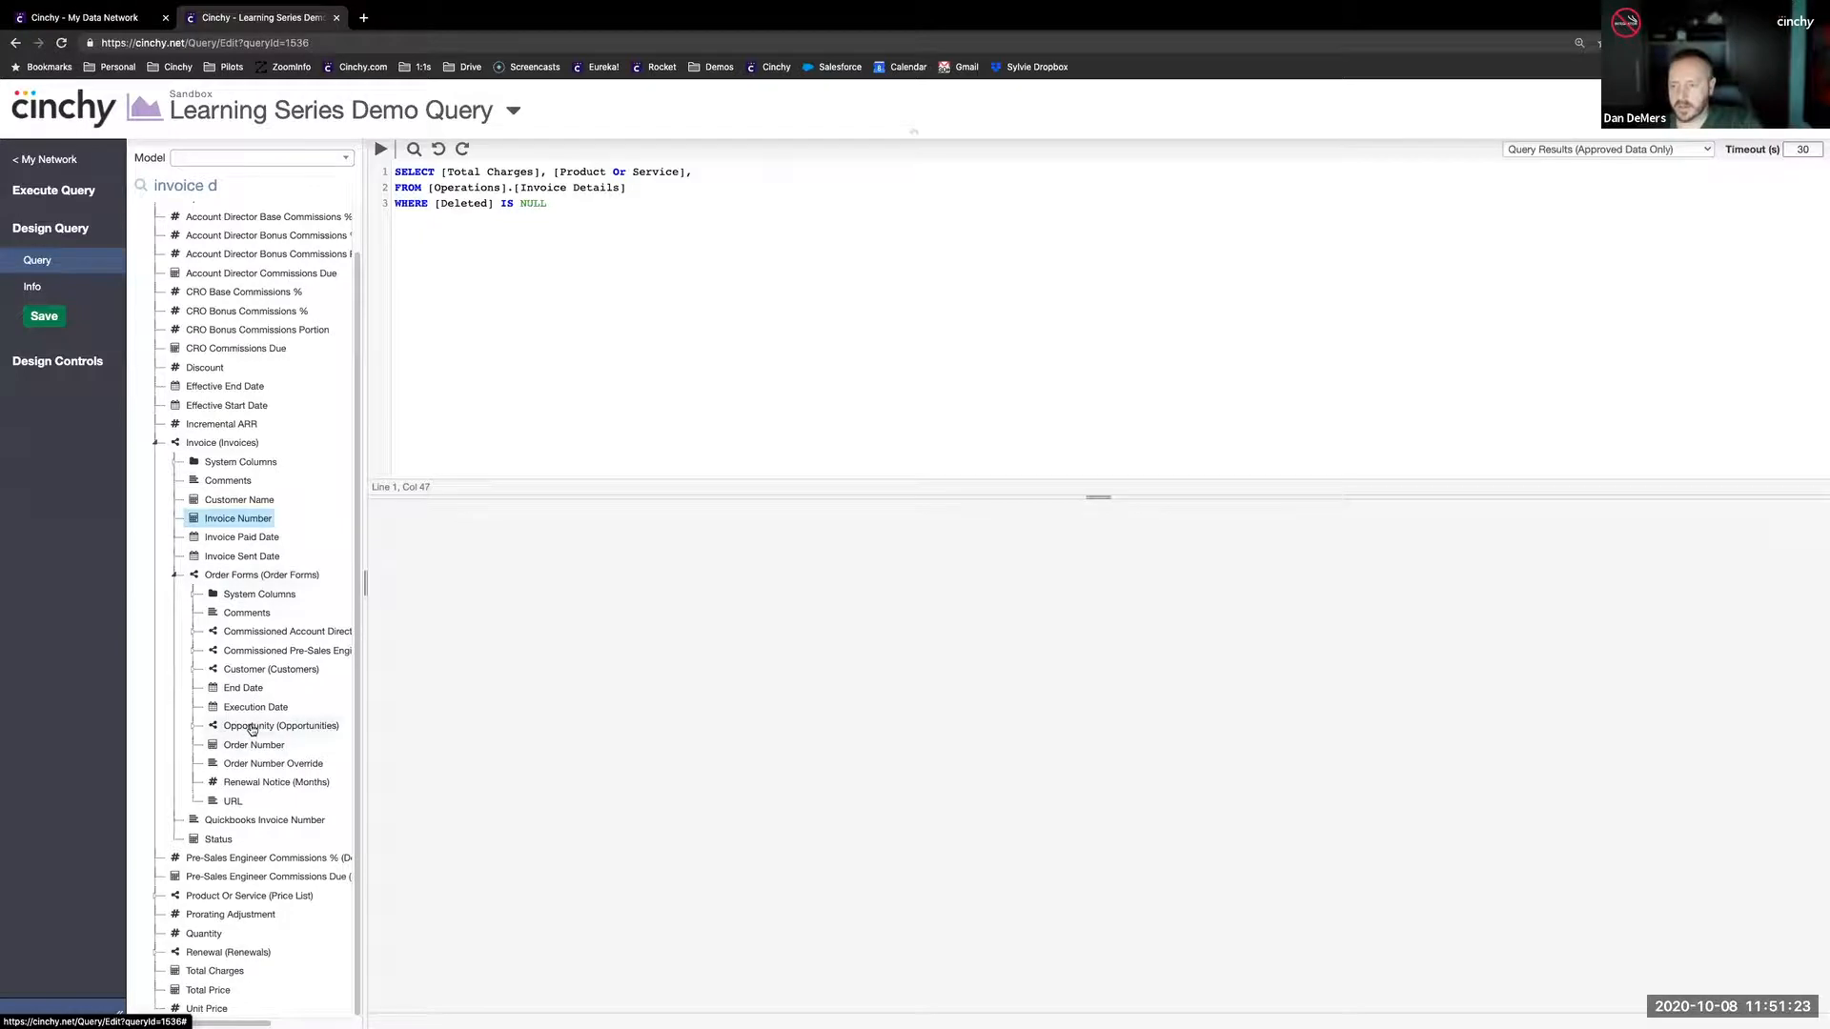
{"action": "left_click_drag", "start_coordinate": [253, 744], "coordinate": [1087, 168]}
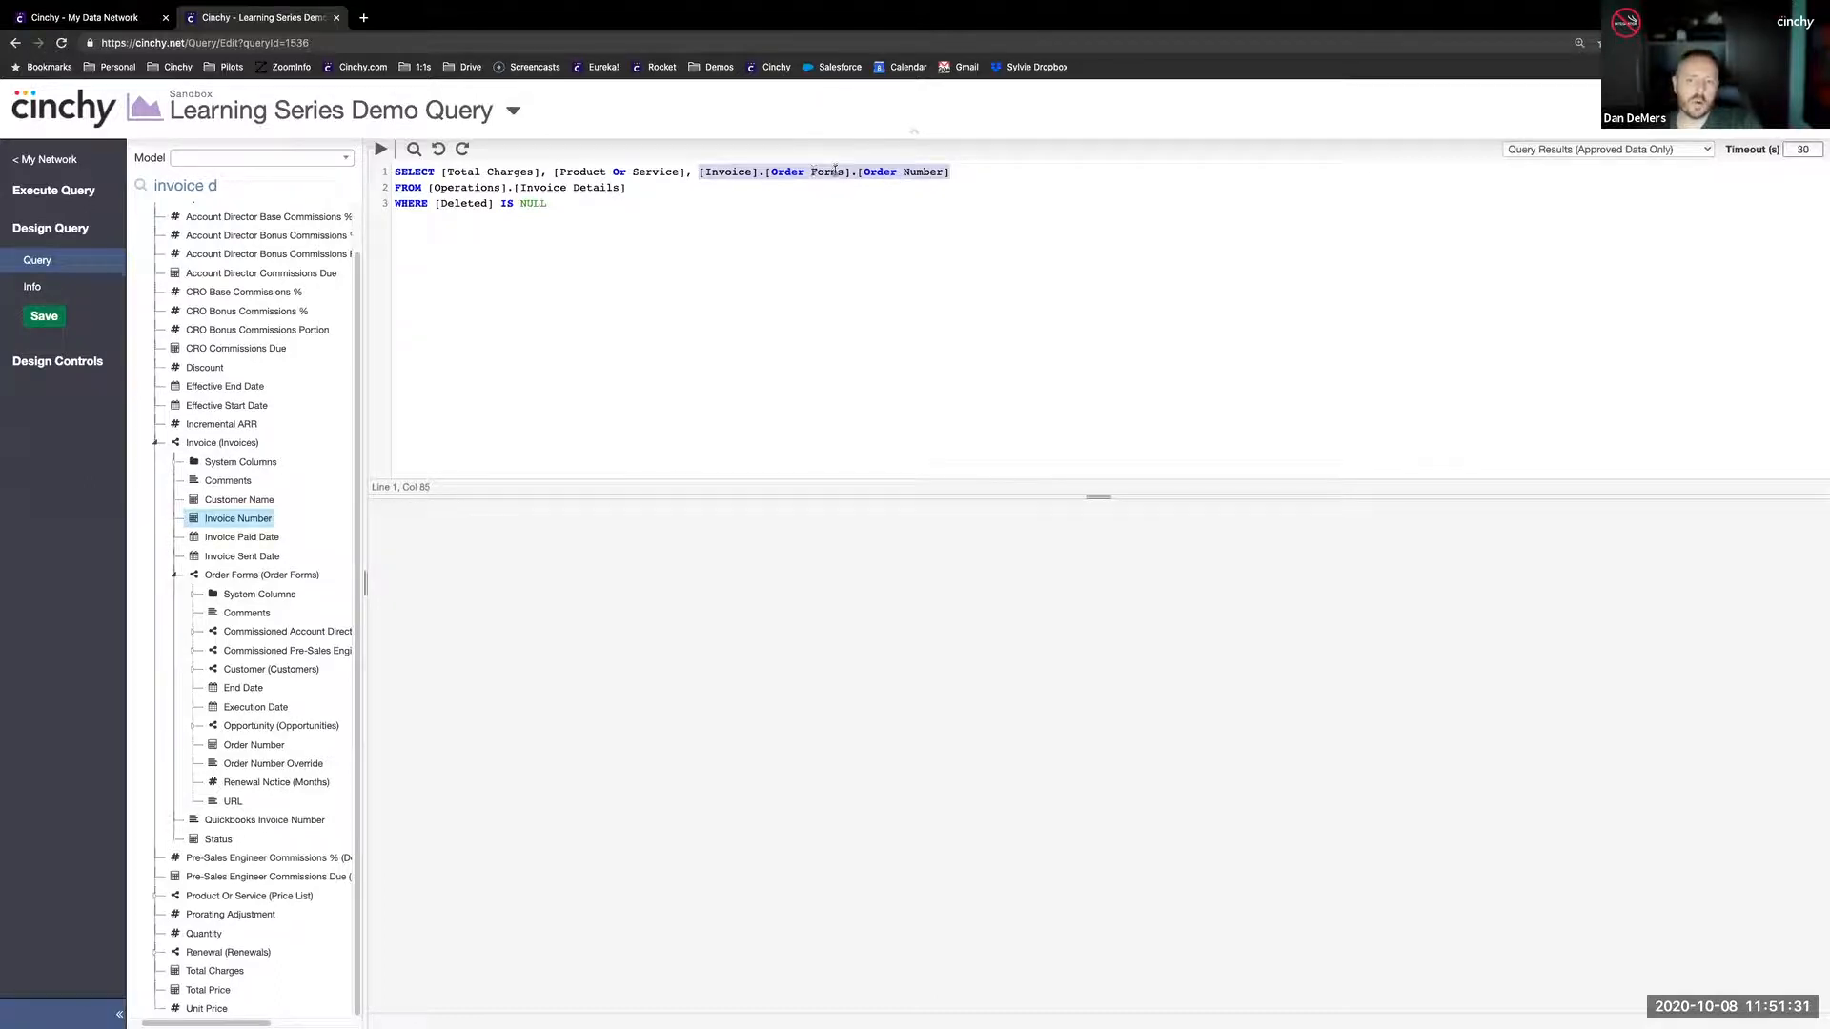
- Run the query with the linked Order Number column included in the SELECT list
{"action": "left_click", "coordinate": [693, 162]}
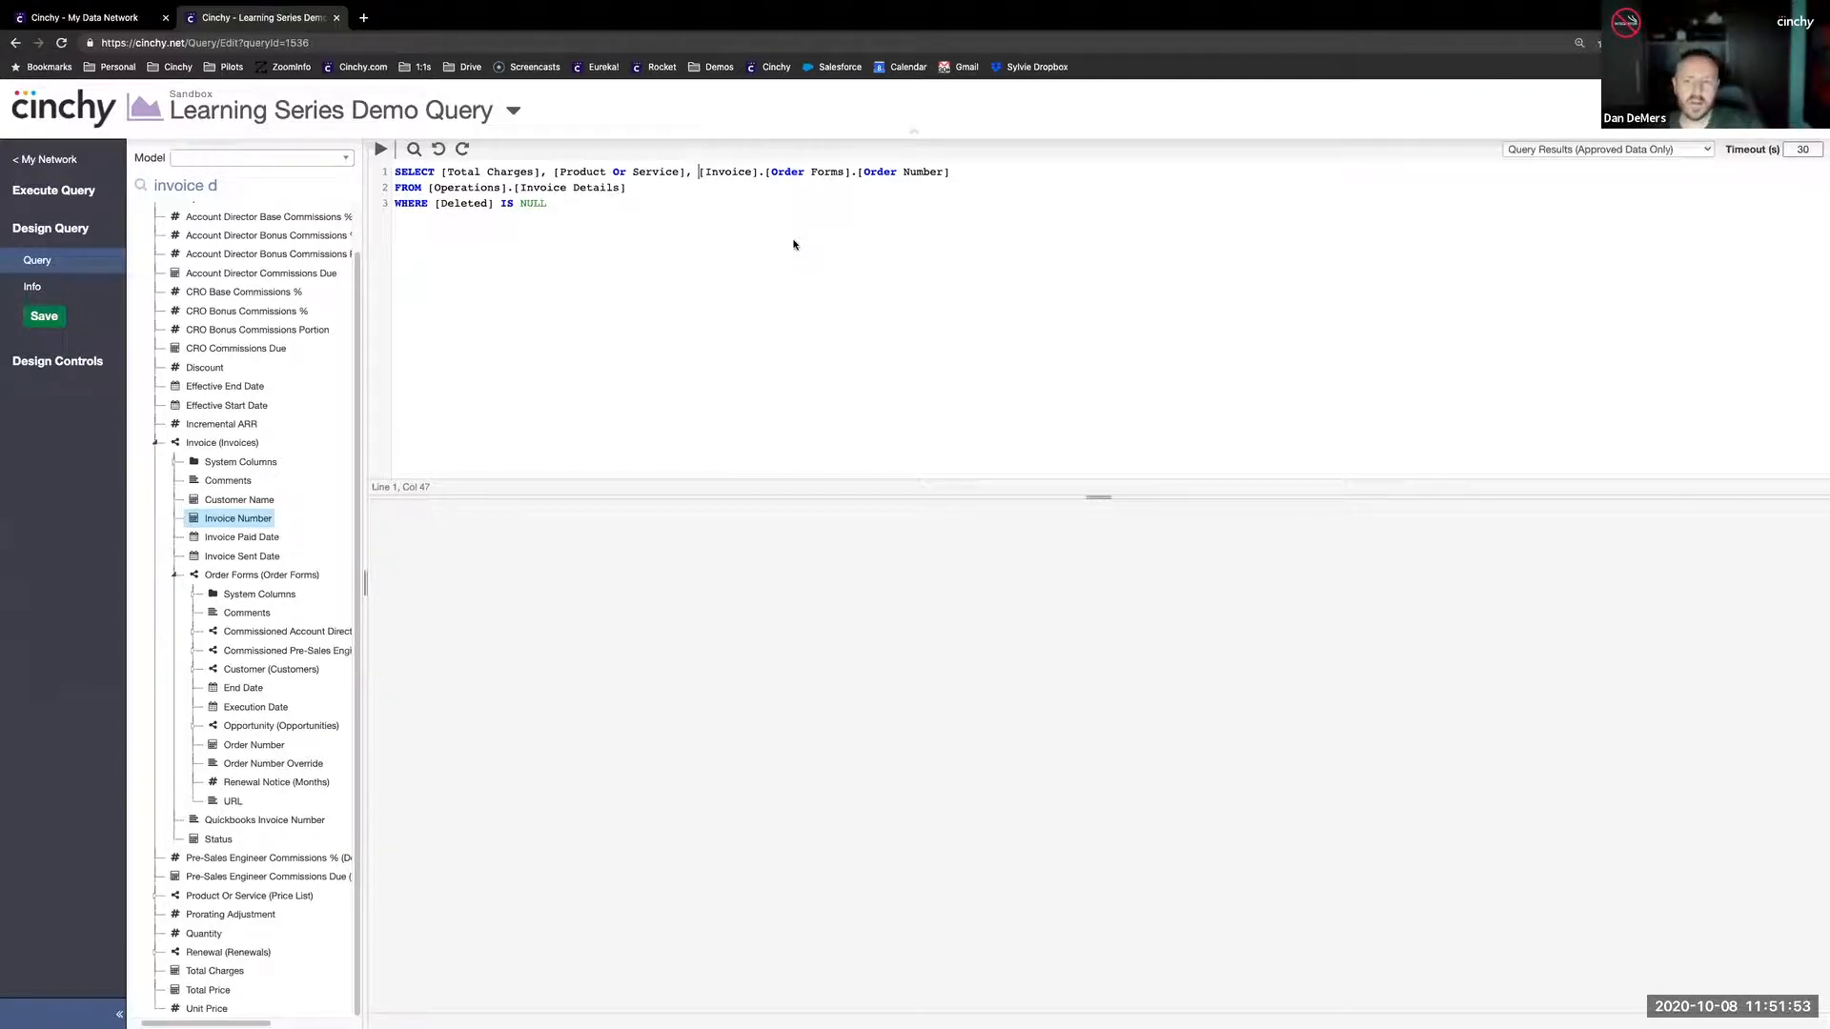
{"action": "left_click", "coordinate": [772, 172]}
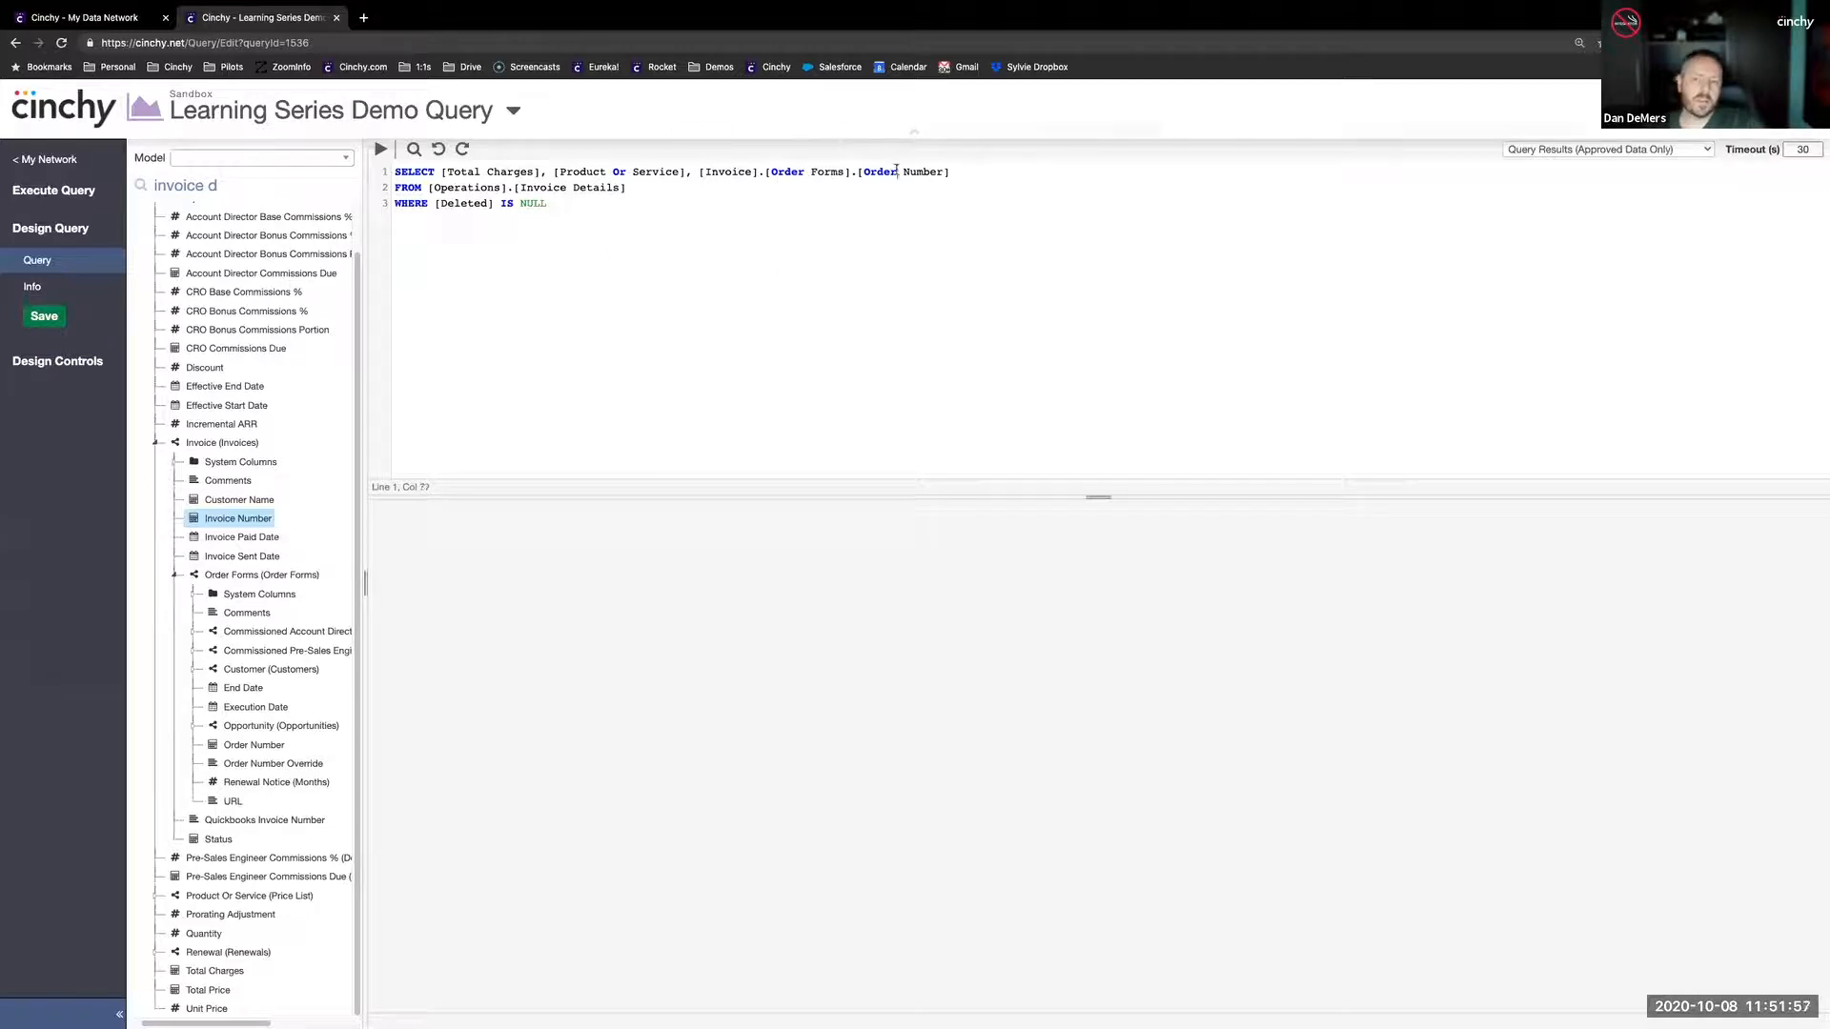
{"action": "left_click", "coordinate": [884, 210]}
{"action": "left_click", "coordinate": [382, 149]}
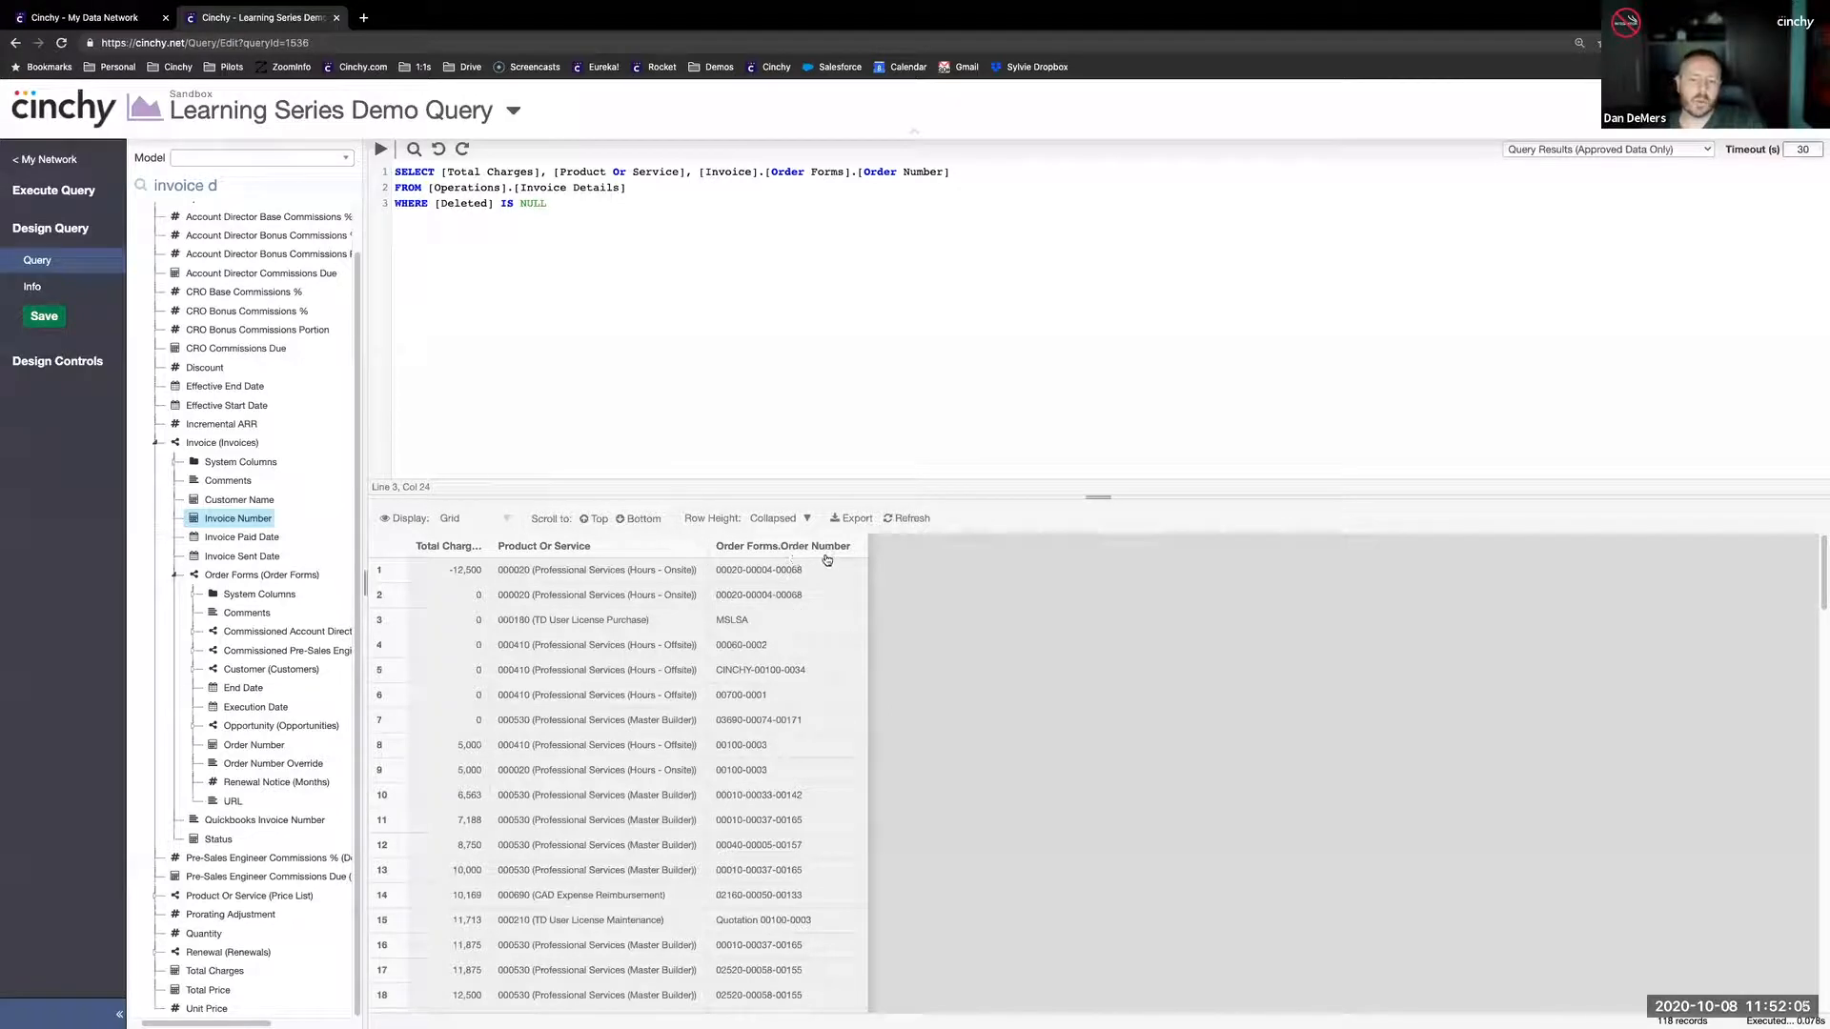
- Continue the SELECT list with a comma and a new line after Order Number, and expand the Opportunity link under Order Forms
{"action": "left_click", "coordinate": [964, 170]}
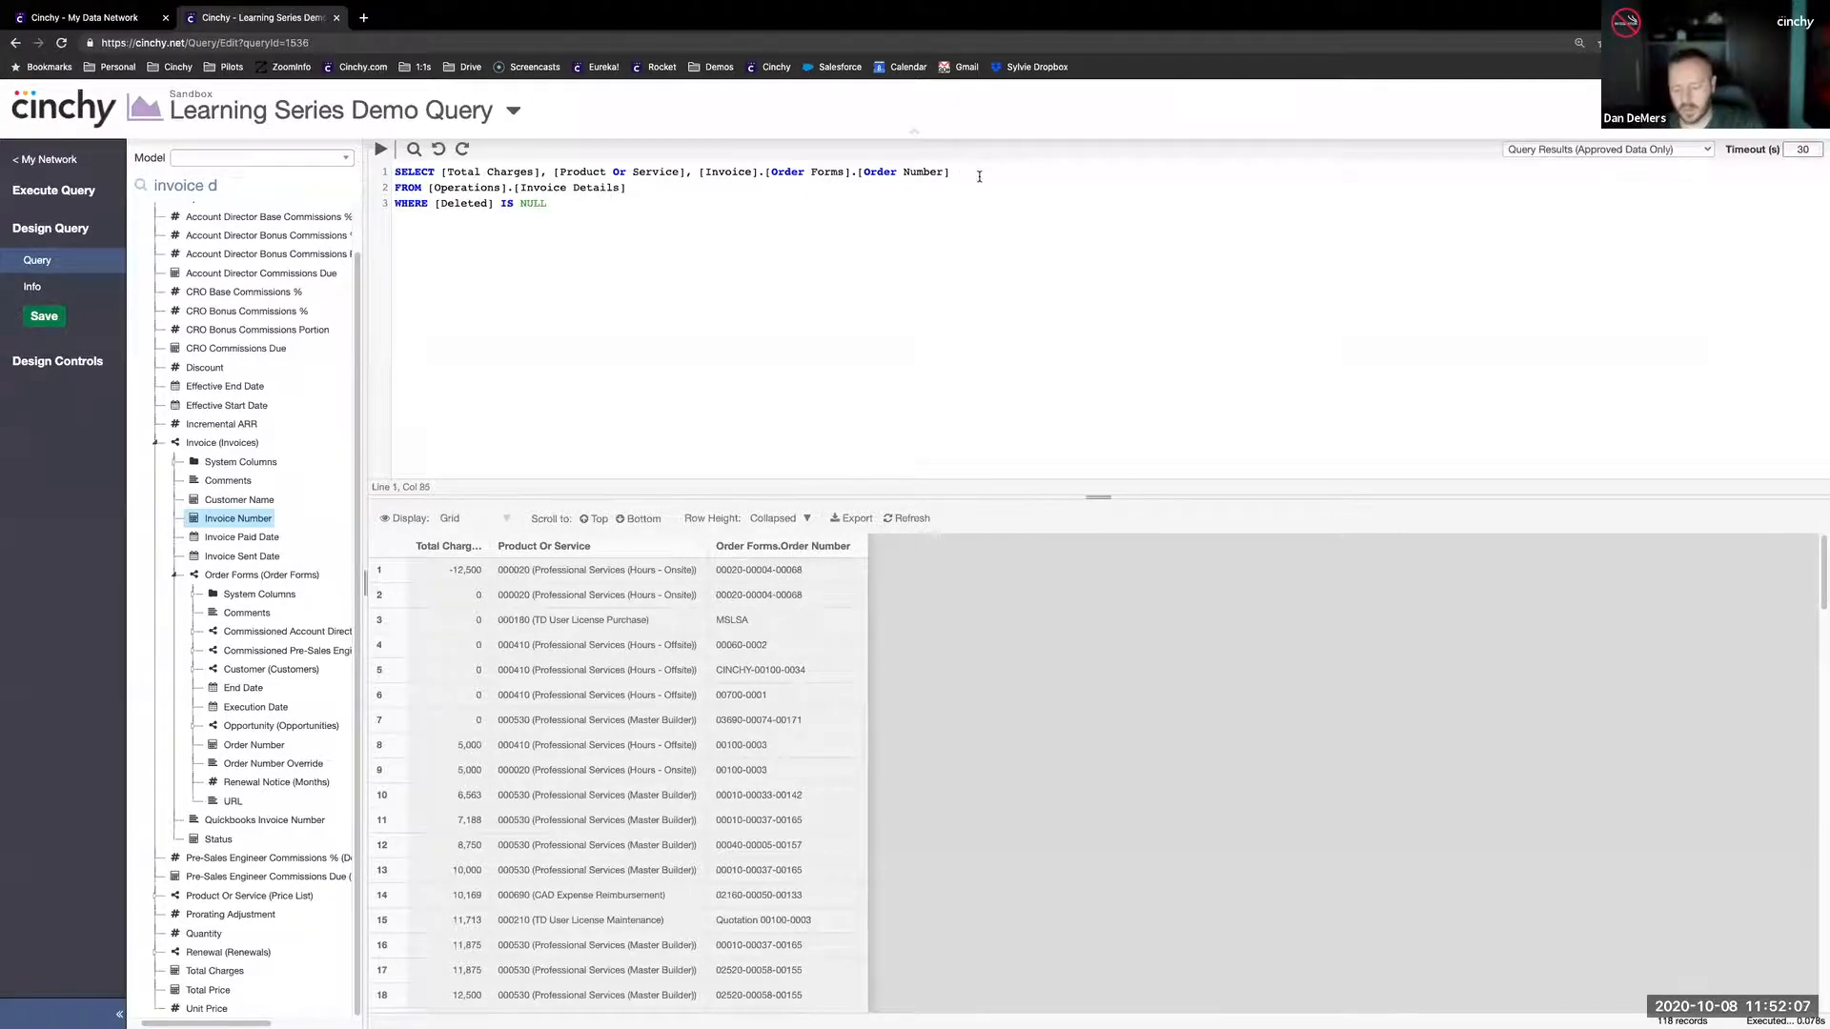
{"action": "key", "text": "Return"}
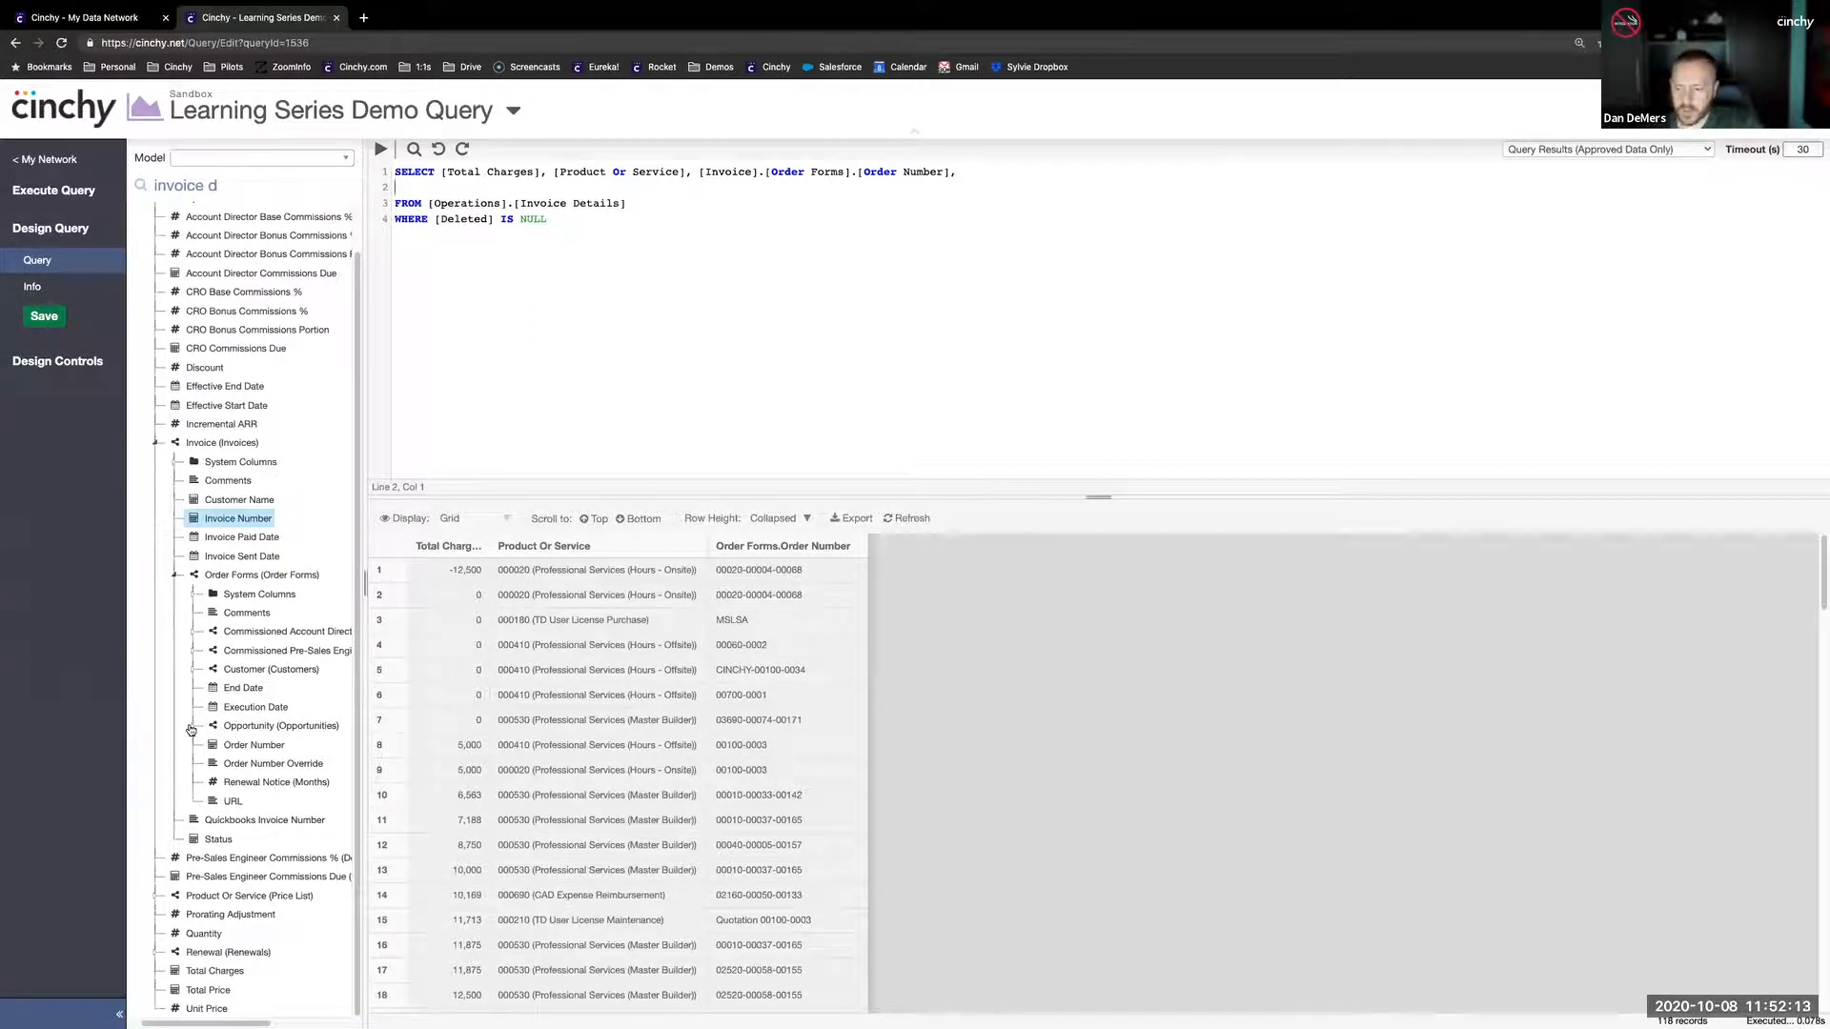
{"action": "left_click", "coordinate": [238, 574]}
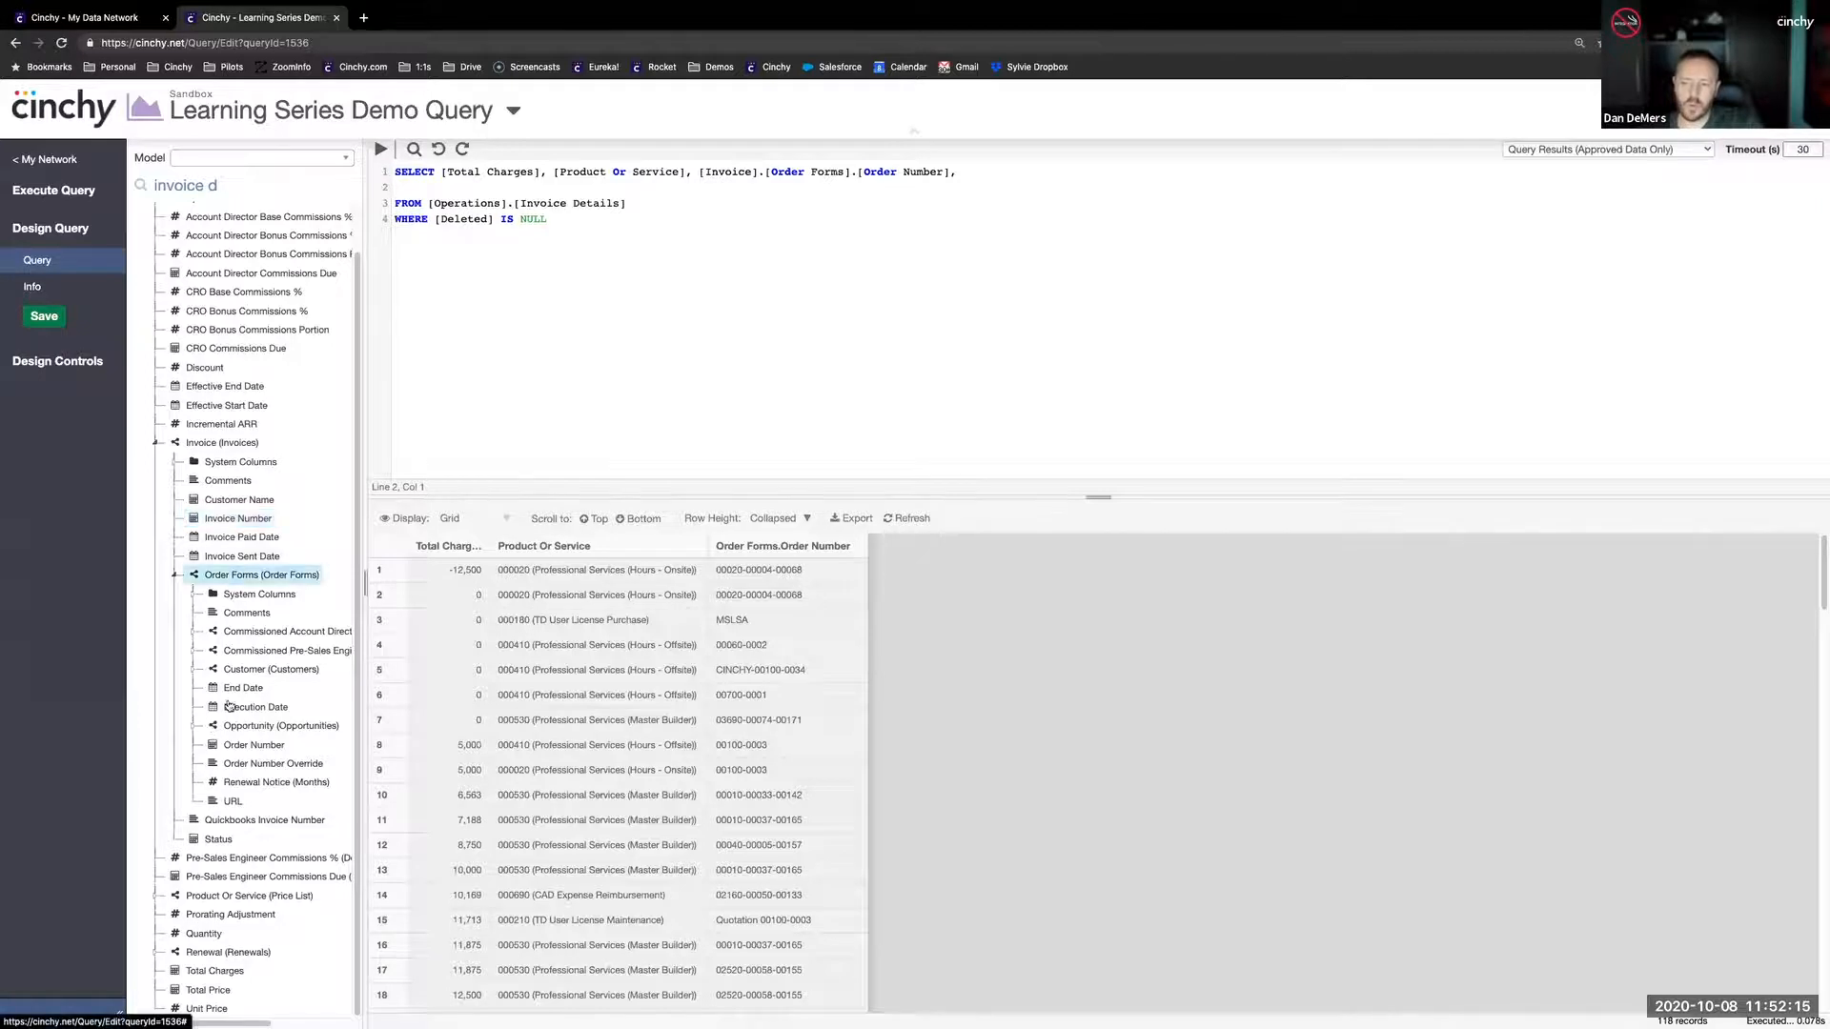
{"action": "left_click", "coordinate": [190, 728]}
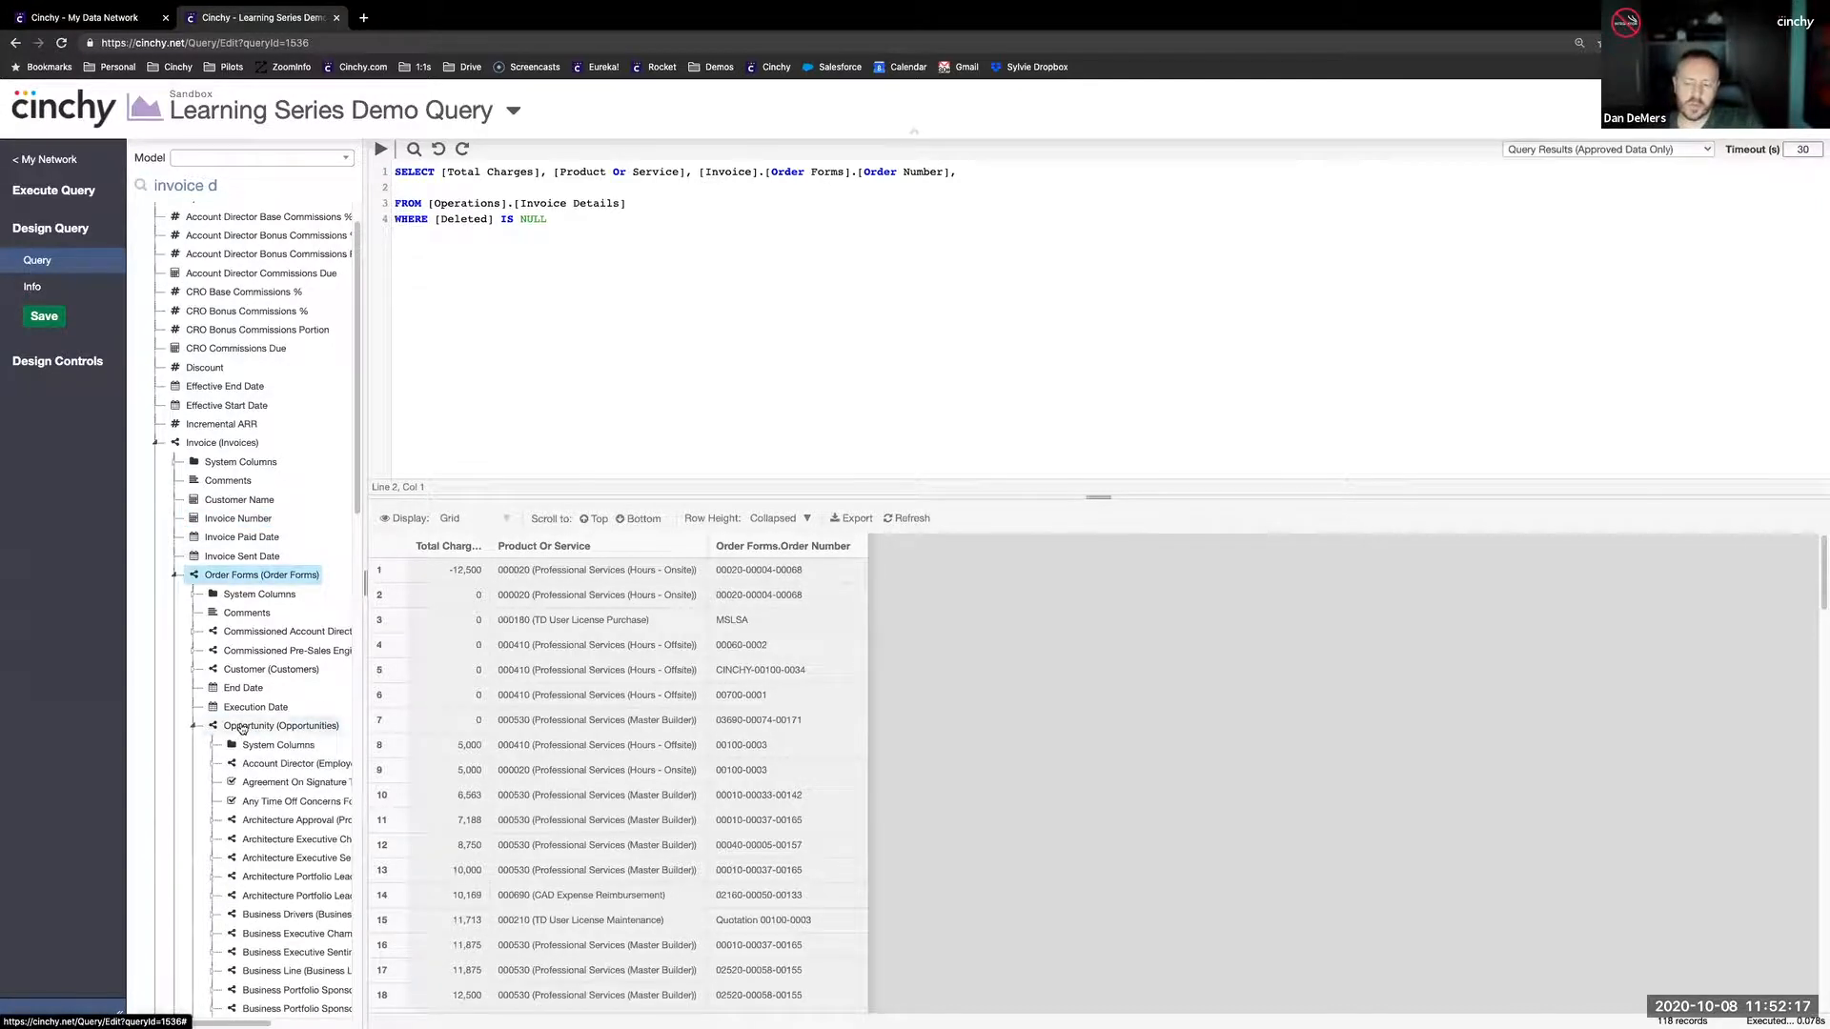
- Expand the Converted From Lead link among the Opportunity columns in the model tree
{"action": "scroll", "coordinate": [255, 772], "scroll_direction": "down", "scroll_amount": 3}
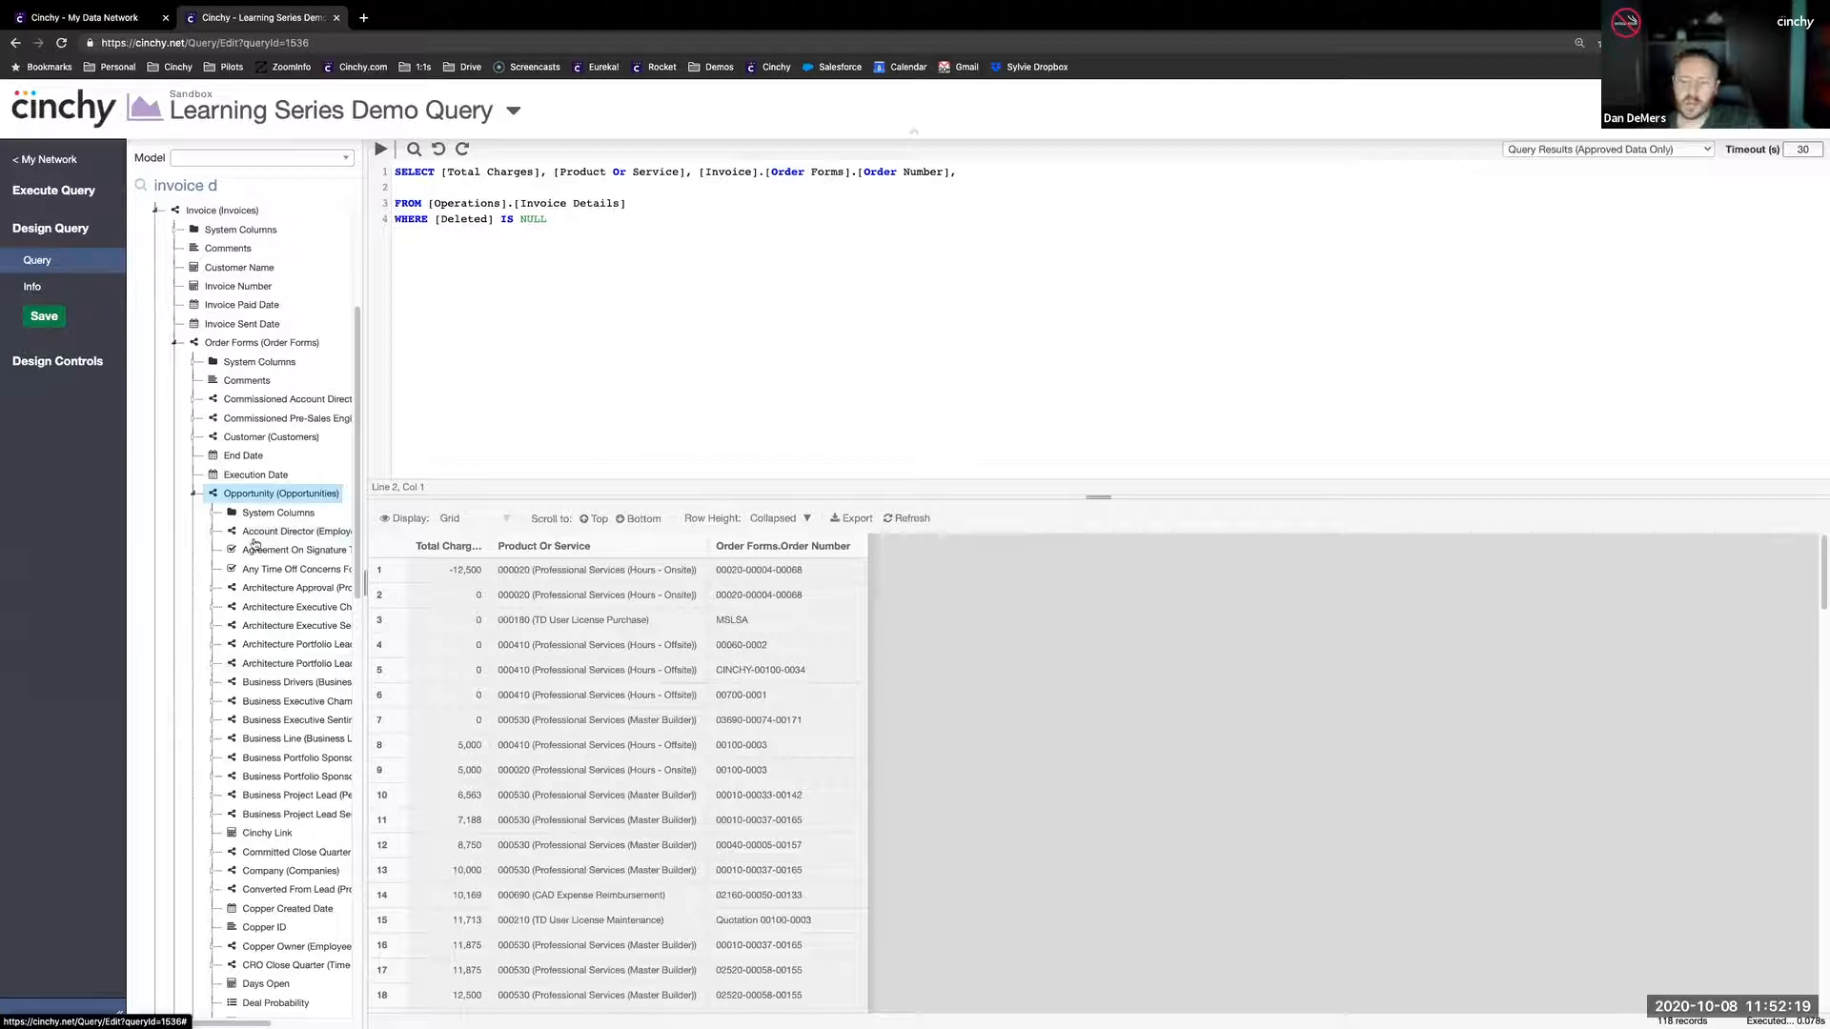
{"action": "scroll", "coordinate": [255, 563], "scroll_direction": "down", "scroll_amount": 1}
{"action": "scroll", "coordinate": [255, 562], "scroll_direction": "right", "scroll_amount": 1}
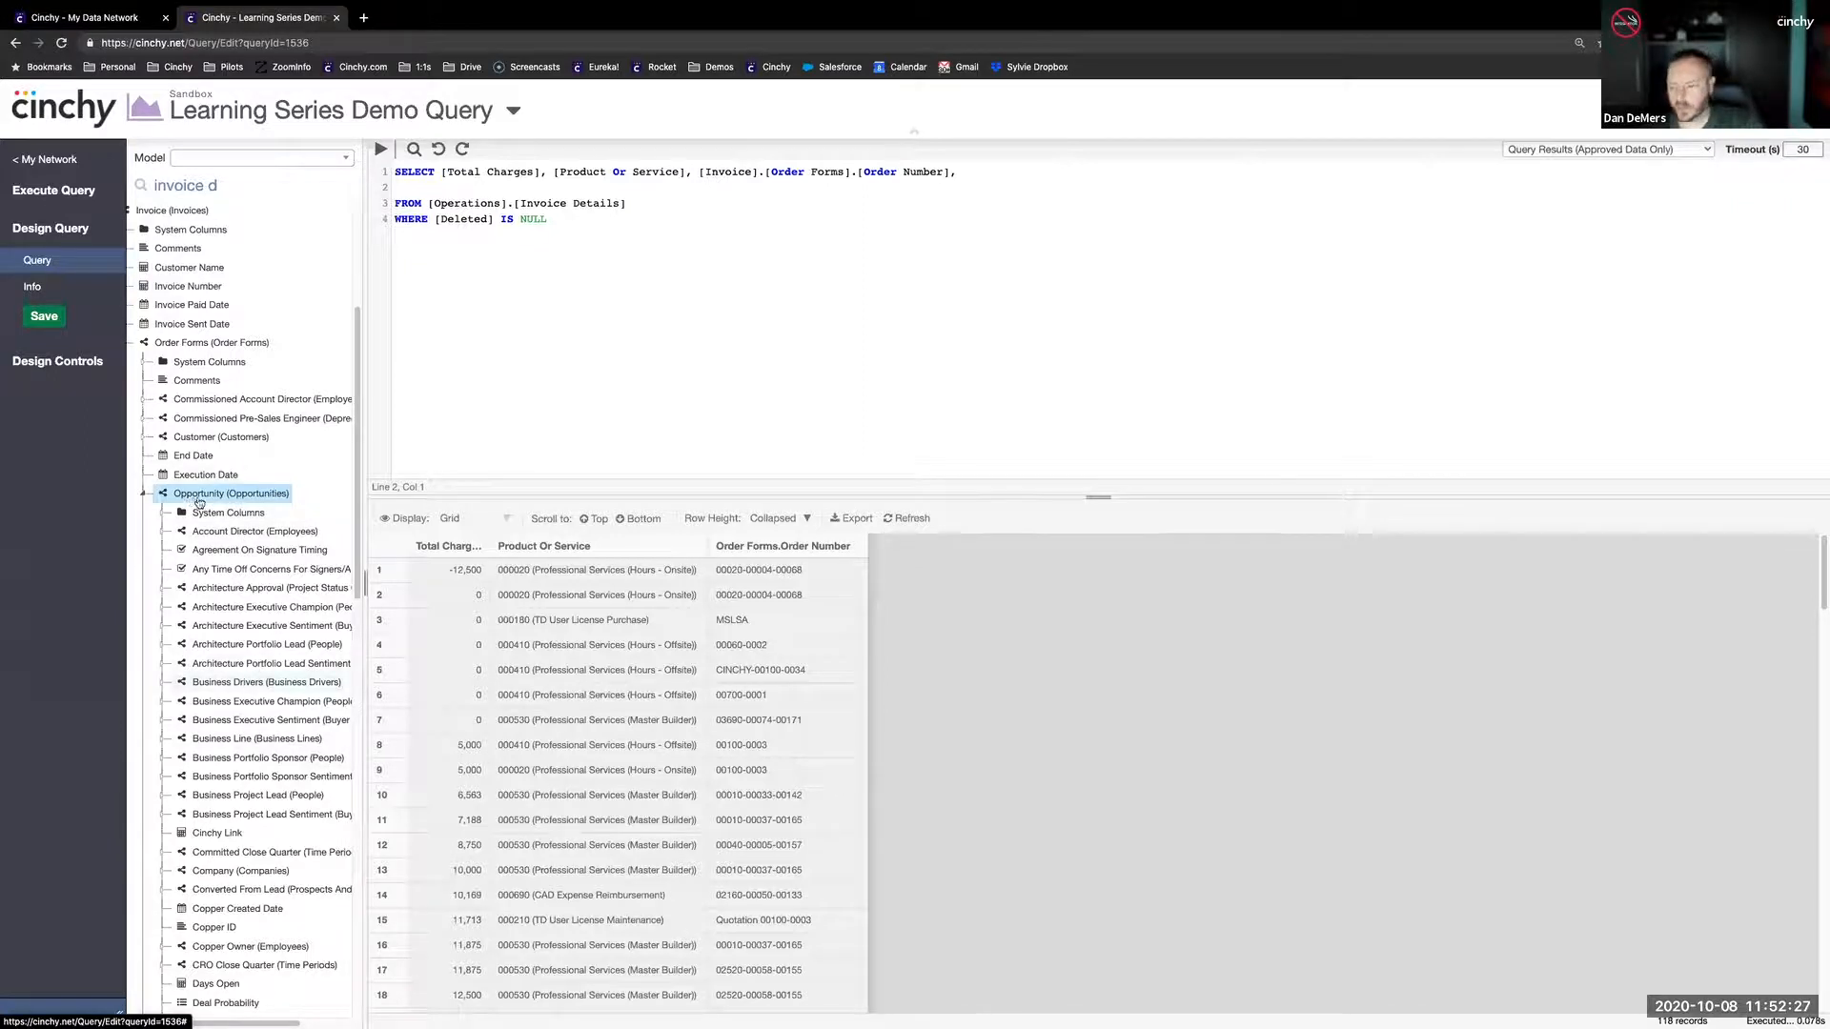
{"action": "scroll", "coordinate": [237, 677], "scroll_direction": "down", "scroll_amount": 1}
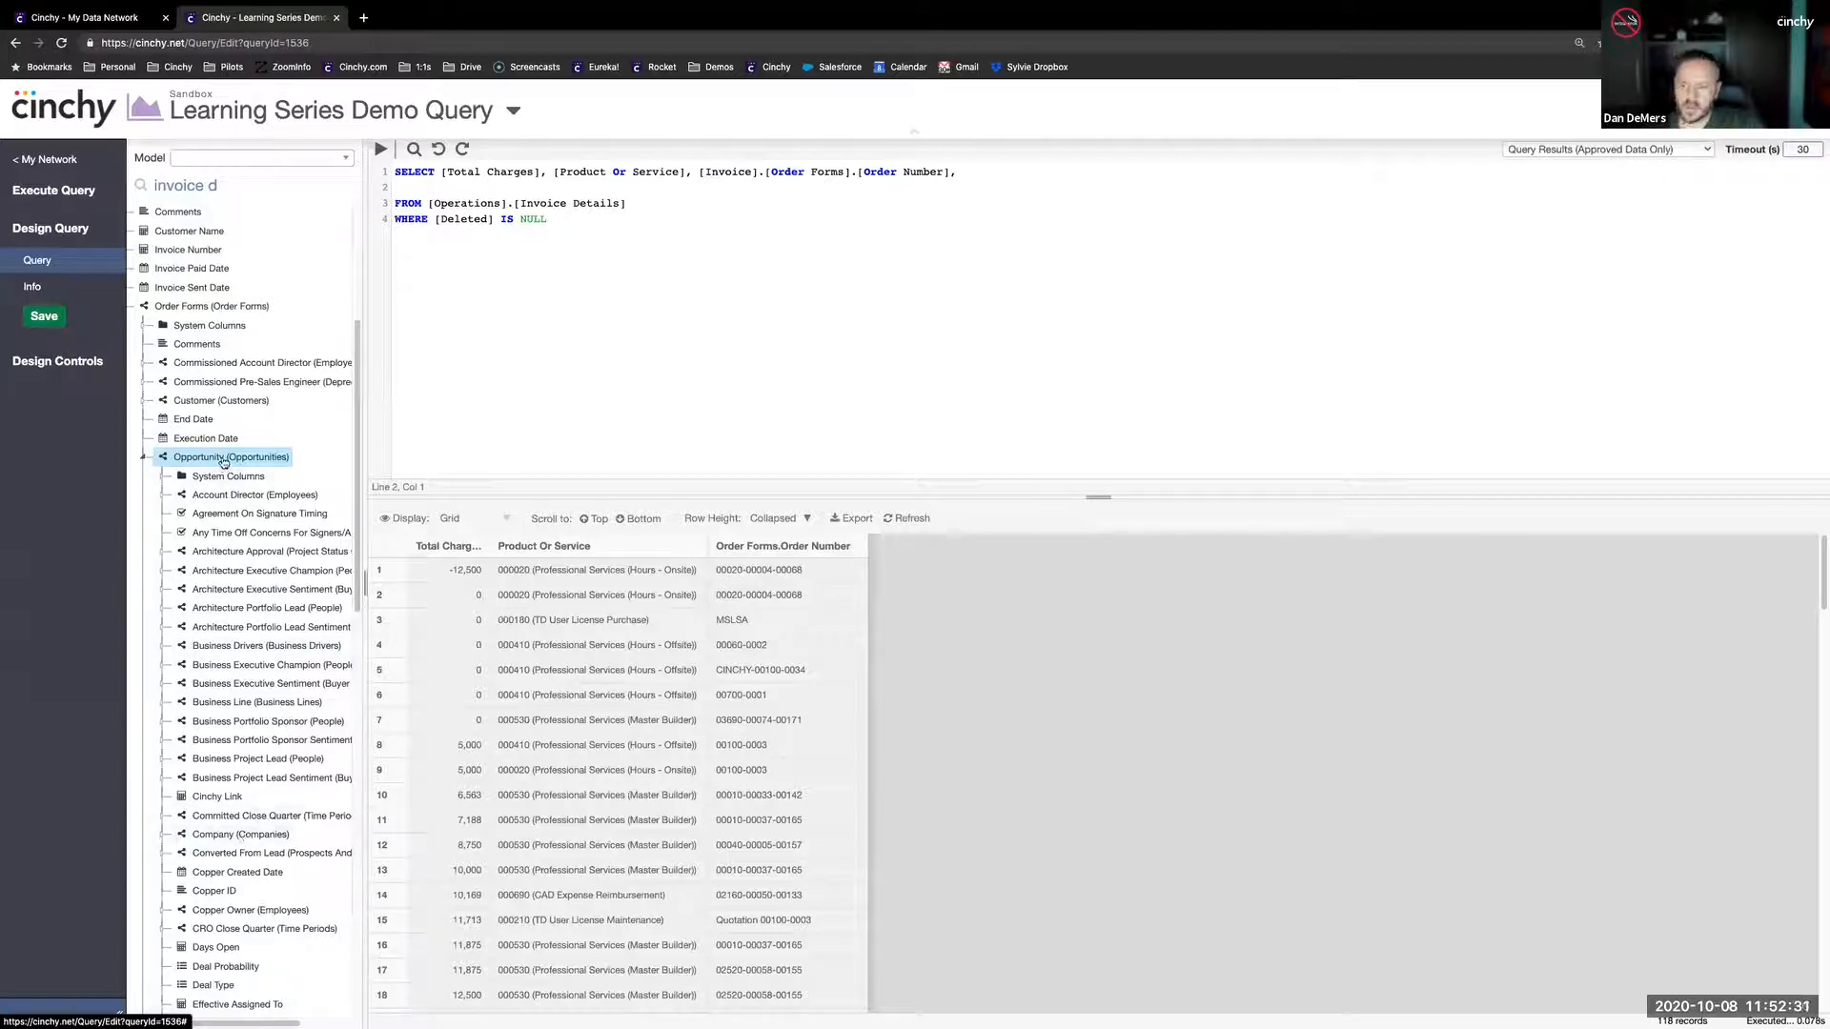
{"action": "left_click", "coordinate": [227, 859]}
{"action": "left_click", "coordinate": [161, 858]}
- Expand the Primary Contact (People) link among the Converted From Lead columns
{"action": "scroll", "coordinate": [233, 851], "scroll_direction": "down", "scroll_amount": 3}
{"action": "scroll", "coordinate": [234, 851], "scroll_direction": "down", "scroll_amount": 2}
{"action": "scroll", "coordinate": [233, 851], "scroll_direction": "down", "scroll_amount": 1}
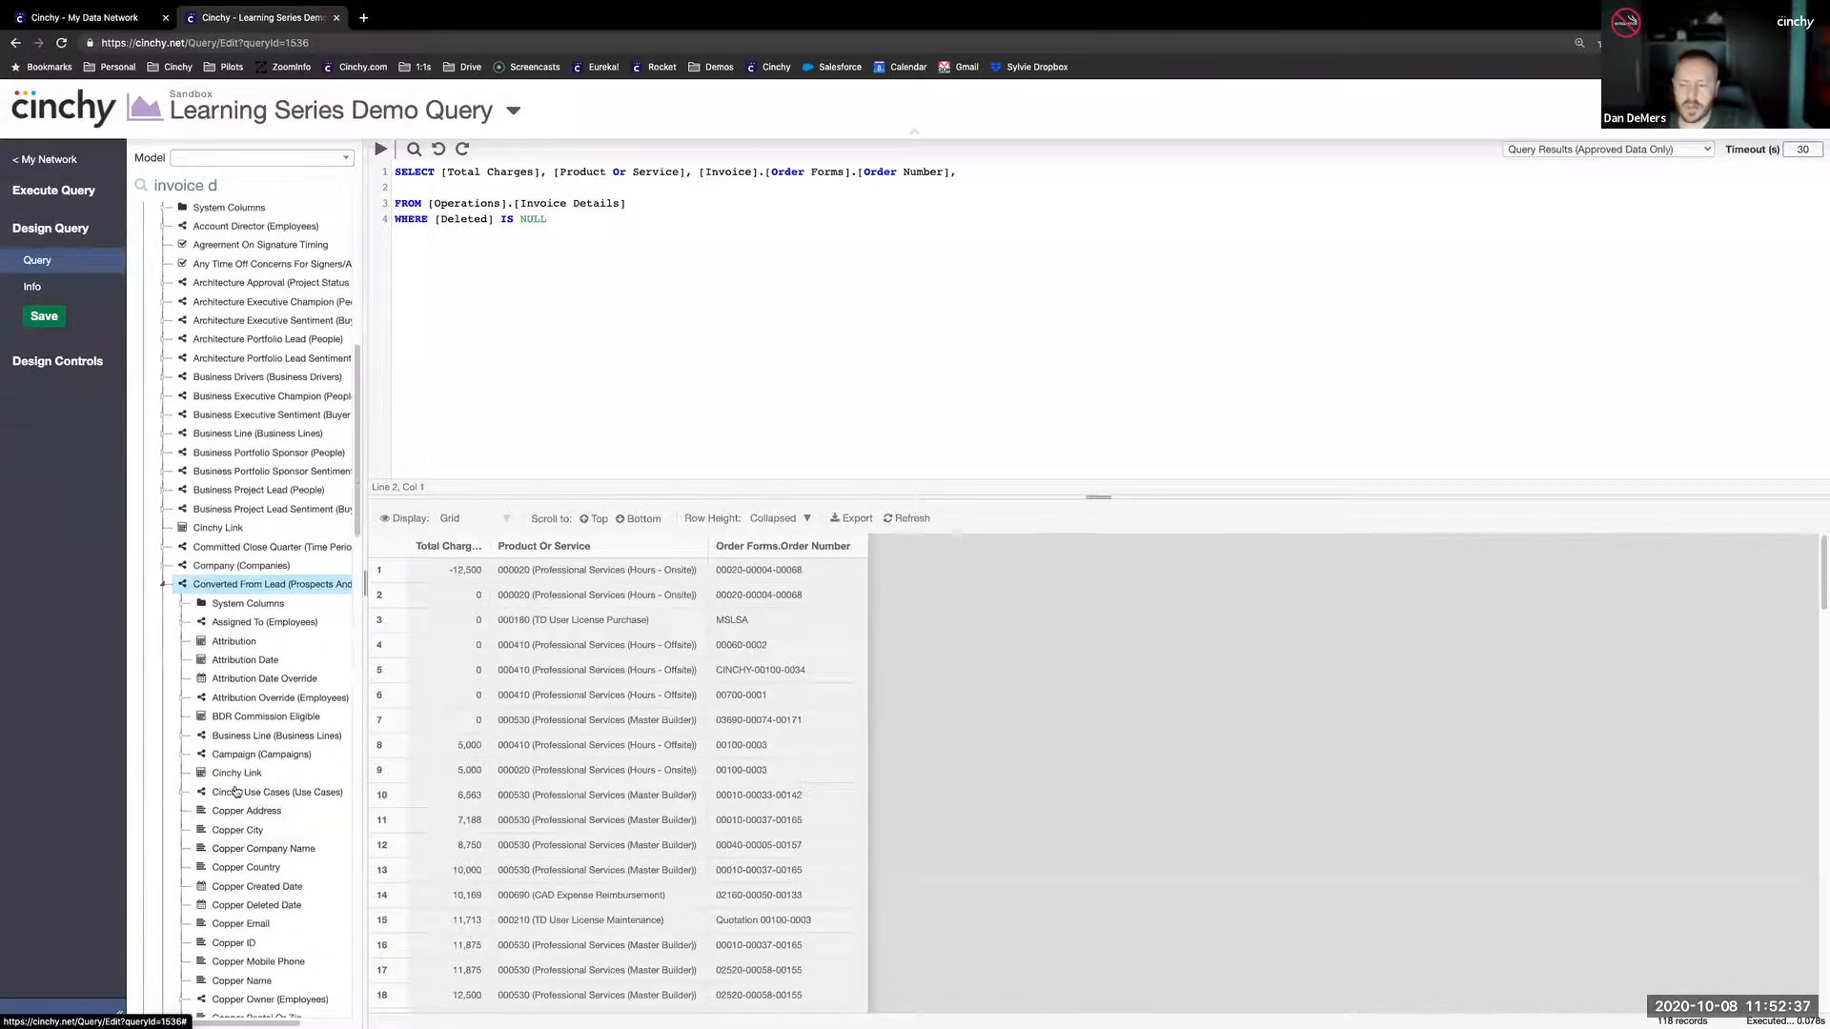
{"action": "scroll", "coordinate": [260, 770], "scroll_direction": "down", "scroll_amount": 1}
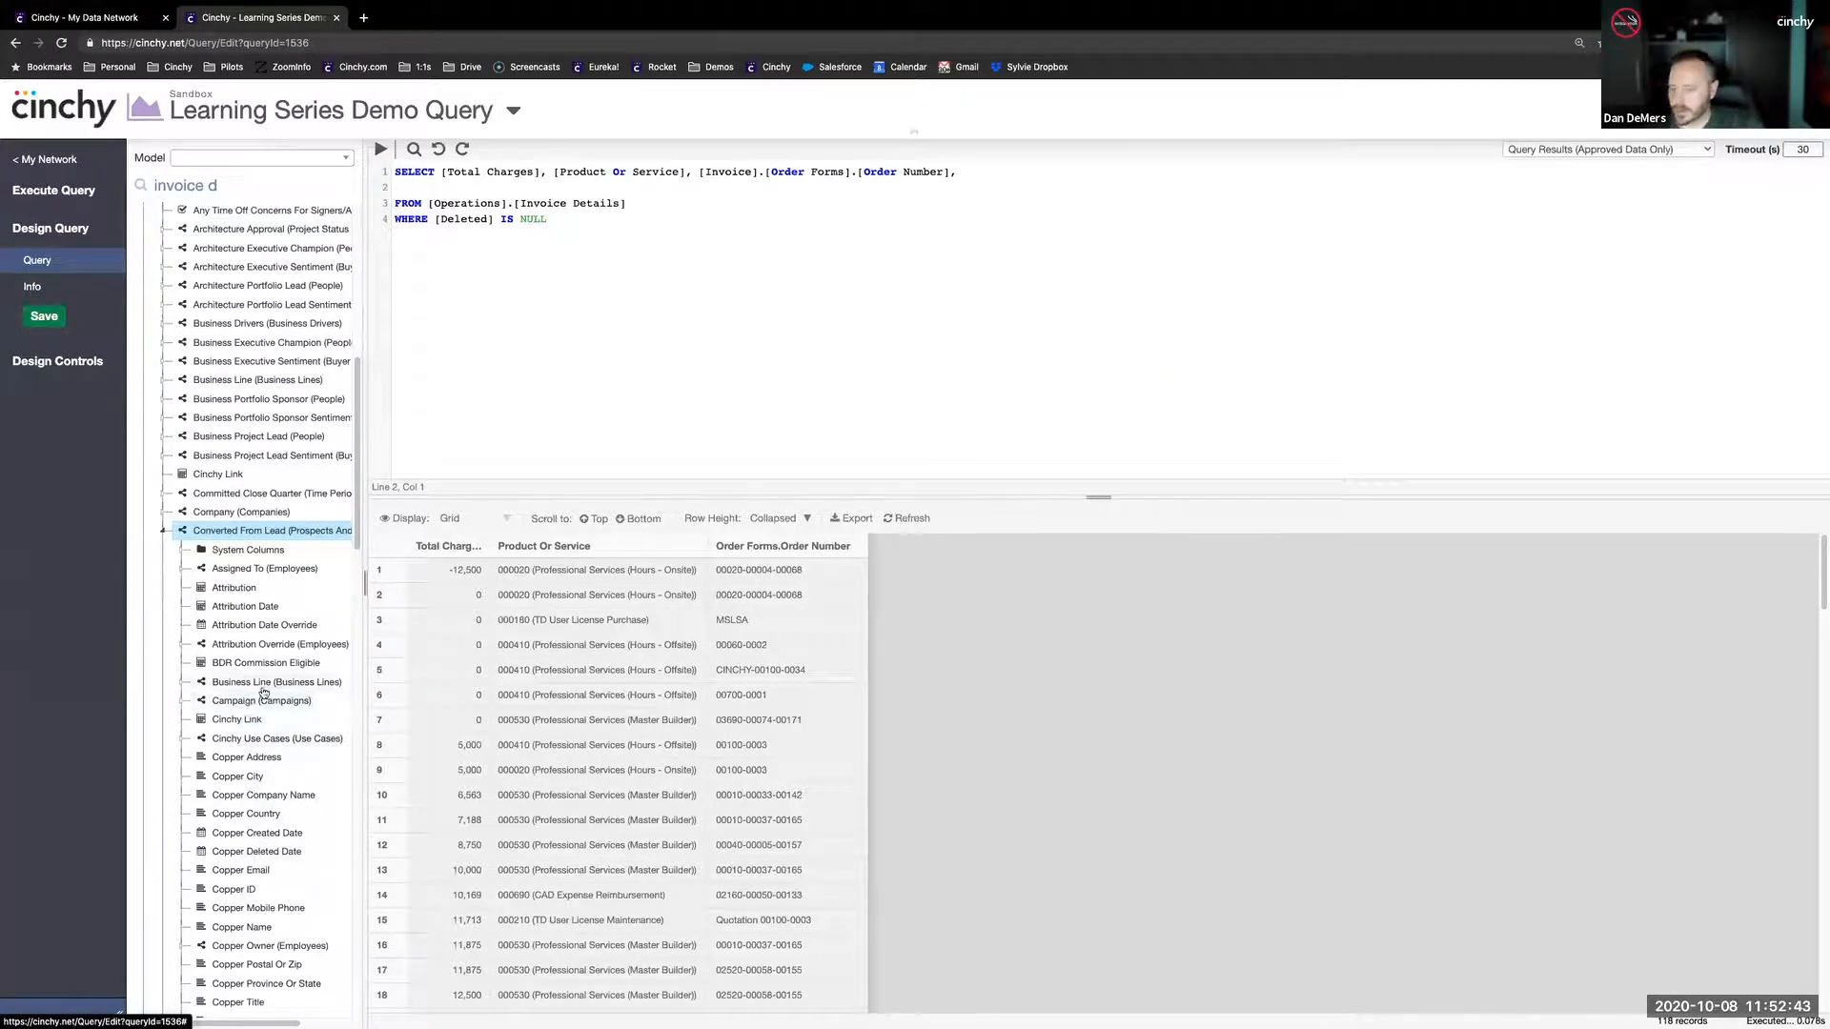
{"action": "scroll", "coordinate": [256, 794], "scroll_direction": "down", "scroll_amount": 1}
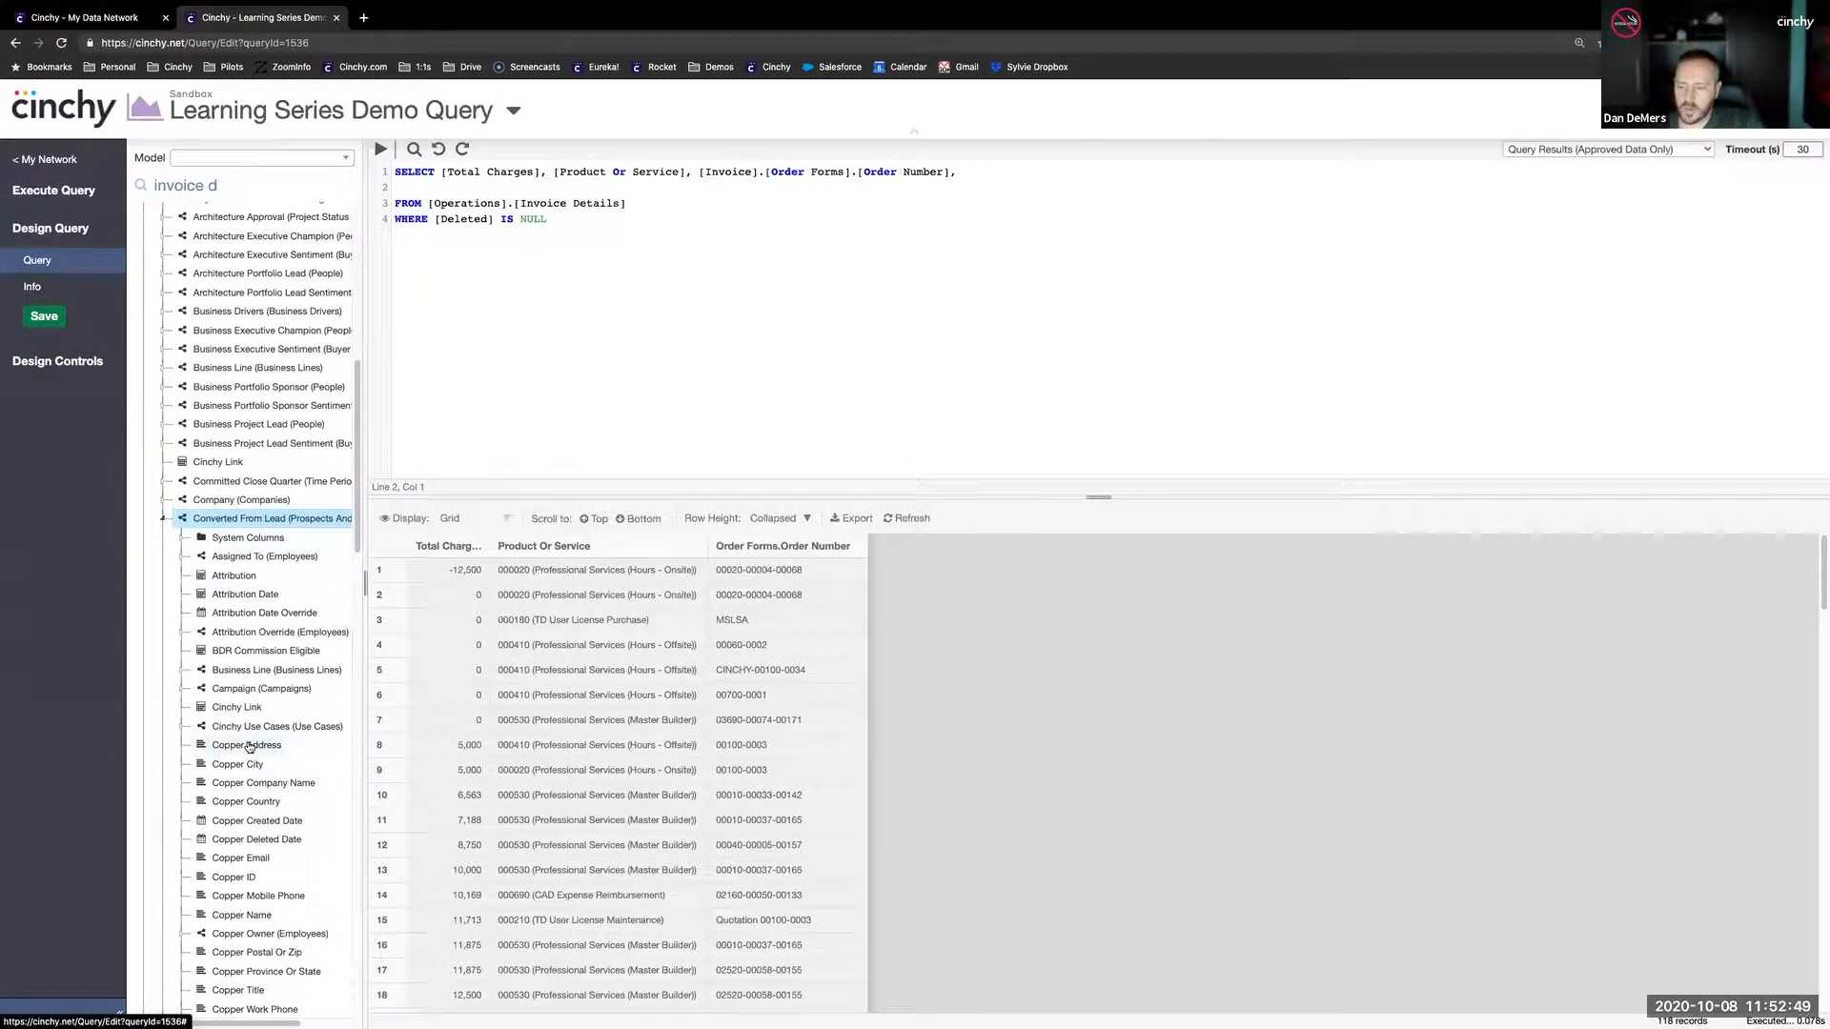
{"action": "scroll", "coordinate": [248, 739], "scroll_direction": "down", "scroll_amount": 5}
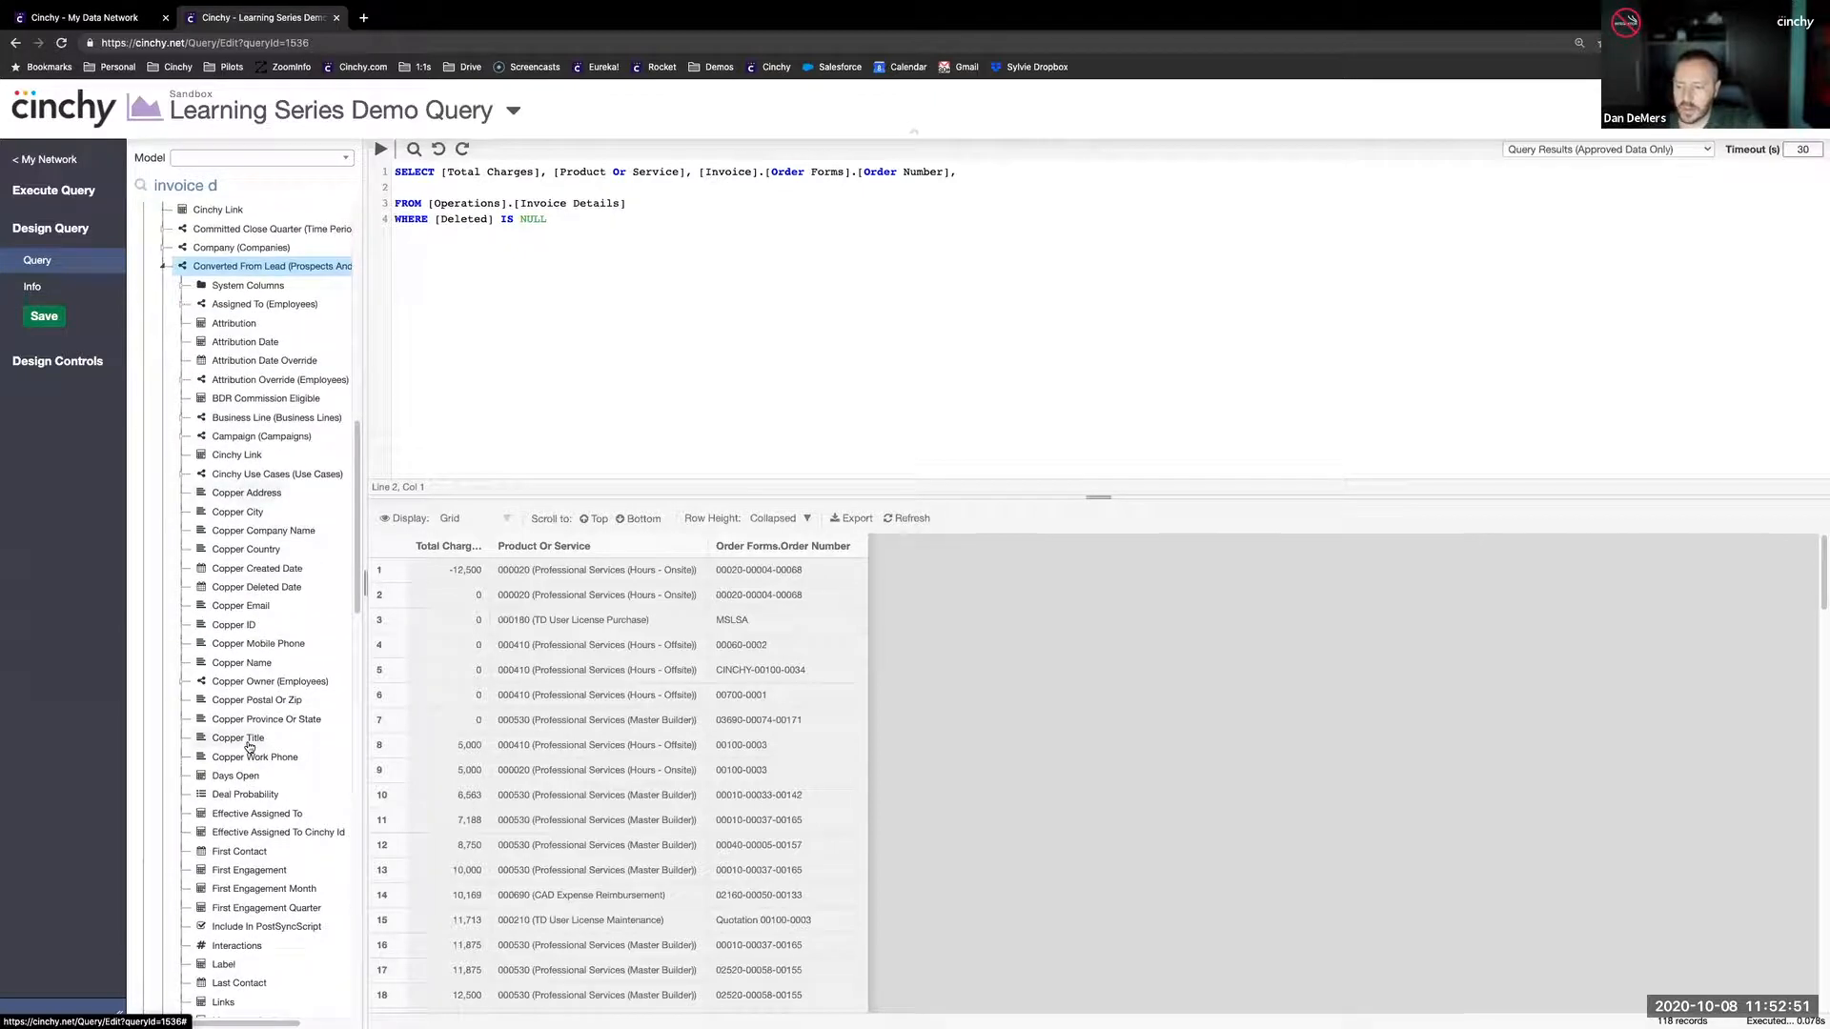
{"action": "scroll", "coordinate": [249, 747], "scroll_direction": "down", "scroll_amount": 1}
{"action": "scroll", "coordinate": [248, 748], "scroll_direction": "down", "scroll_amount": 5}
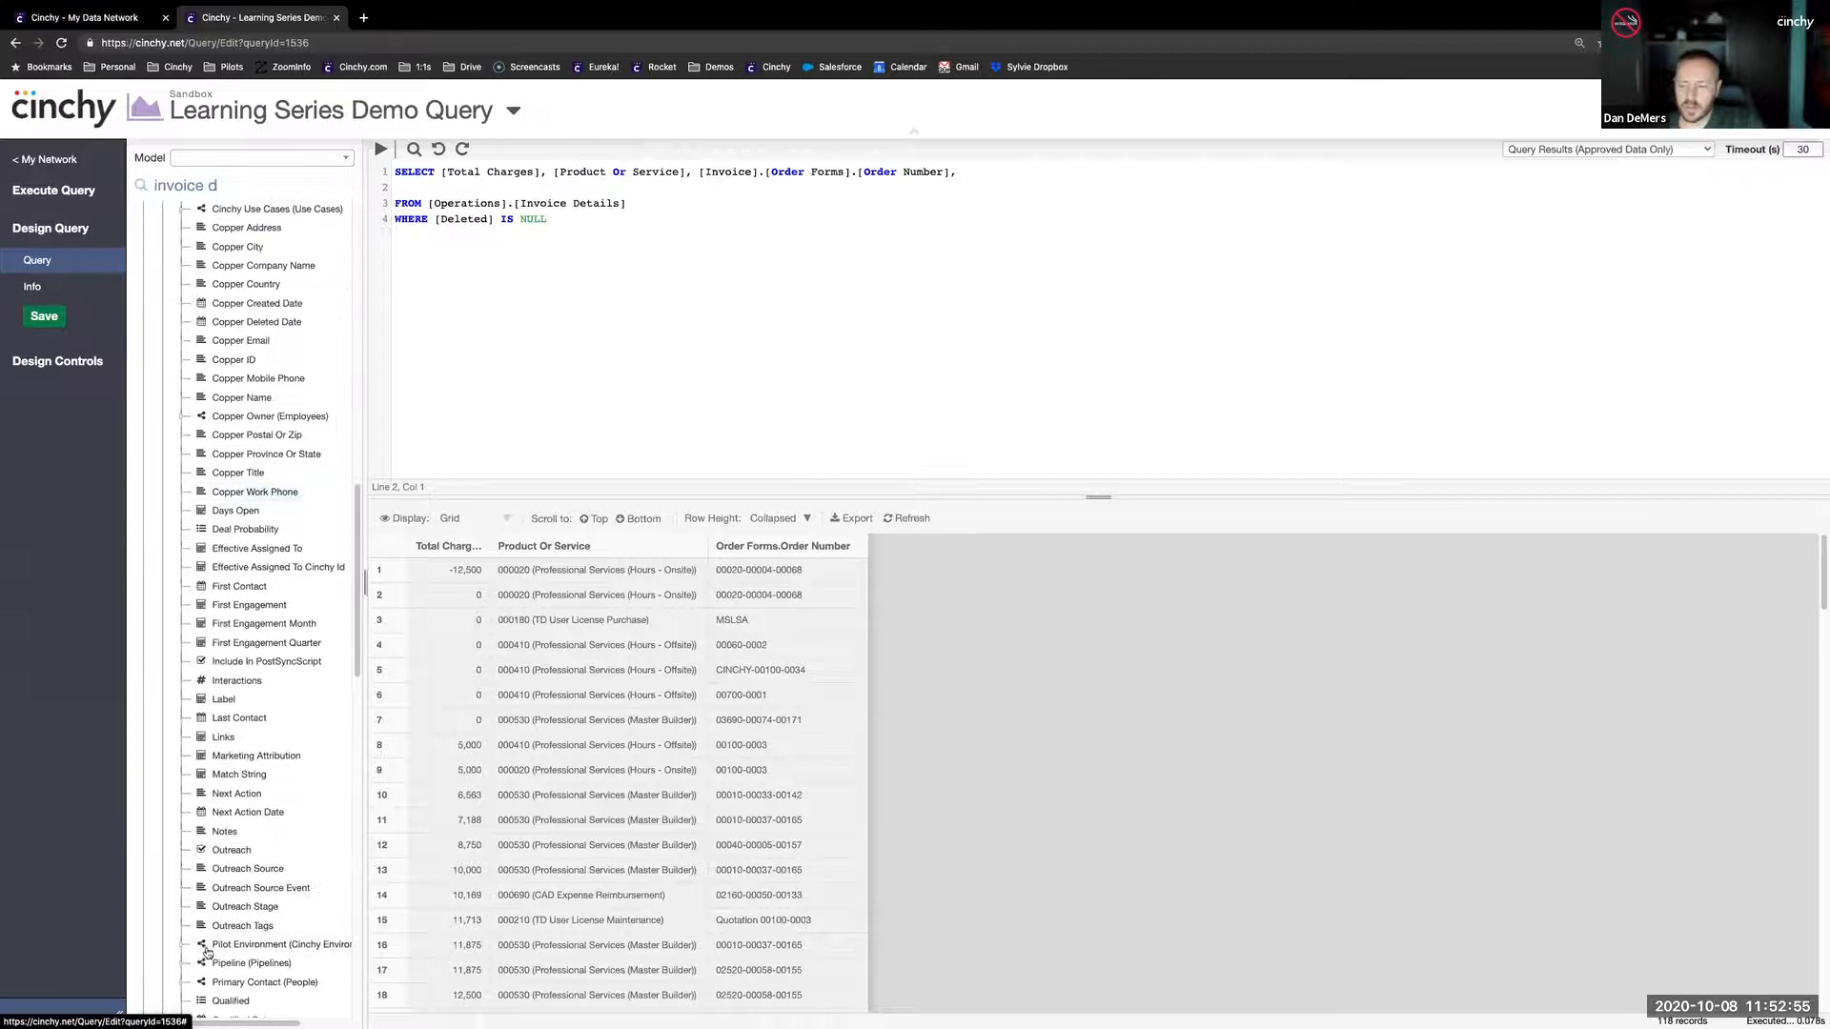
{"action": "left_click", "coordinate": [183, 982]}
- Expand the Personality link under Primary Contact and add the Personality column to the second line of the SELECT list
{"action": "scroll", "coordinate": [255, 798], "scroll_direction": "down", "scroll_amount": 8}
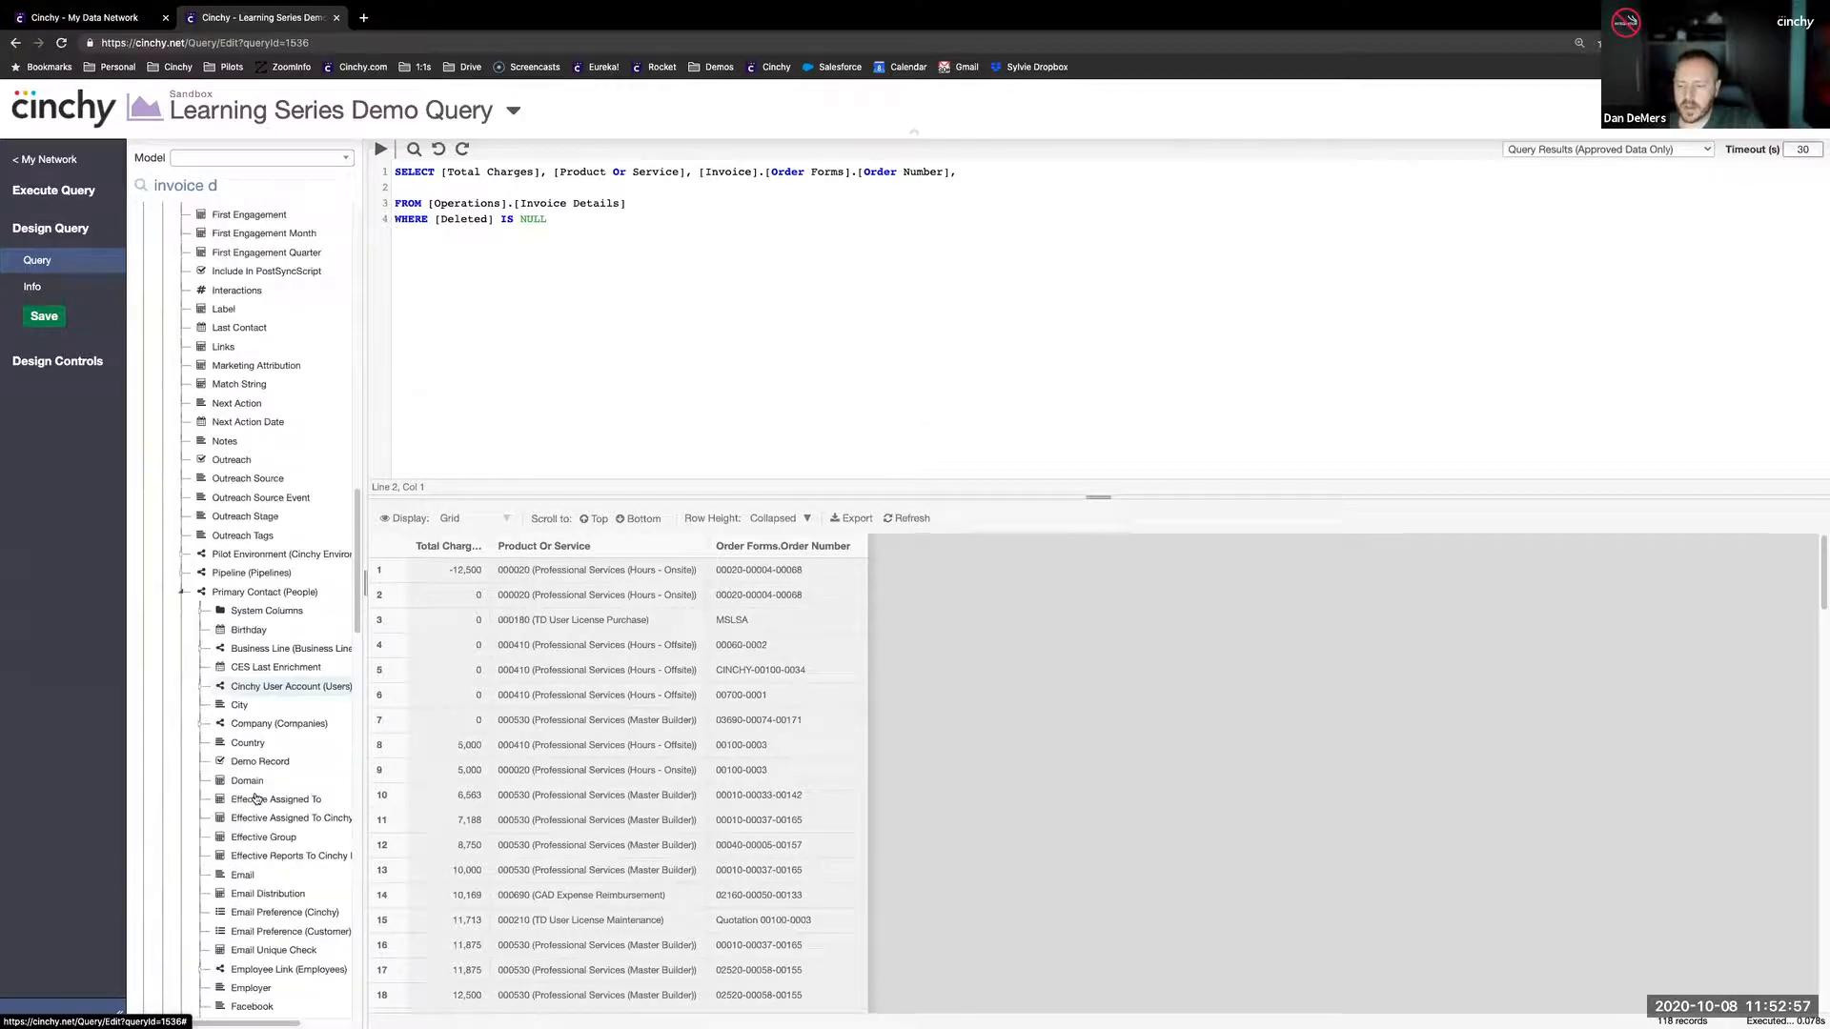
{"action": "scroll", "coordinate": [271, 829], "scroll_direction": "down", "scroll_amount": 4}
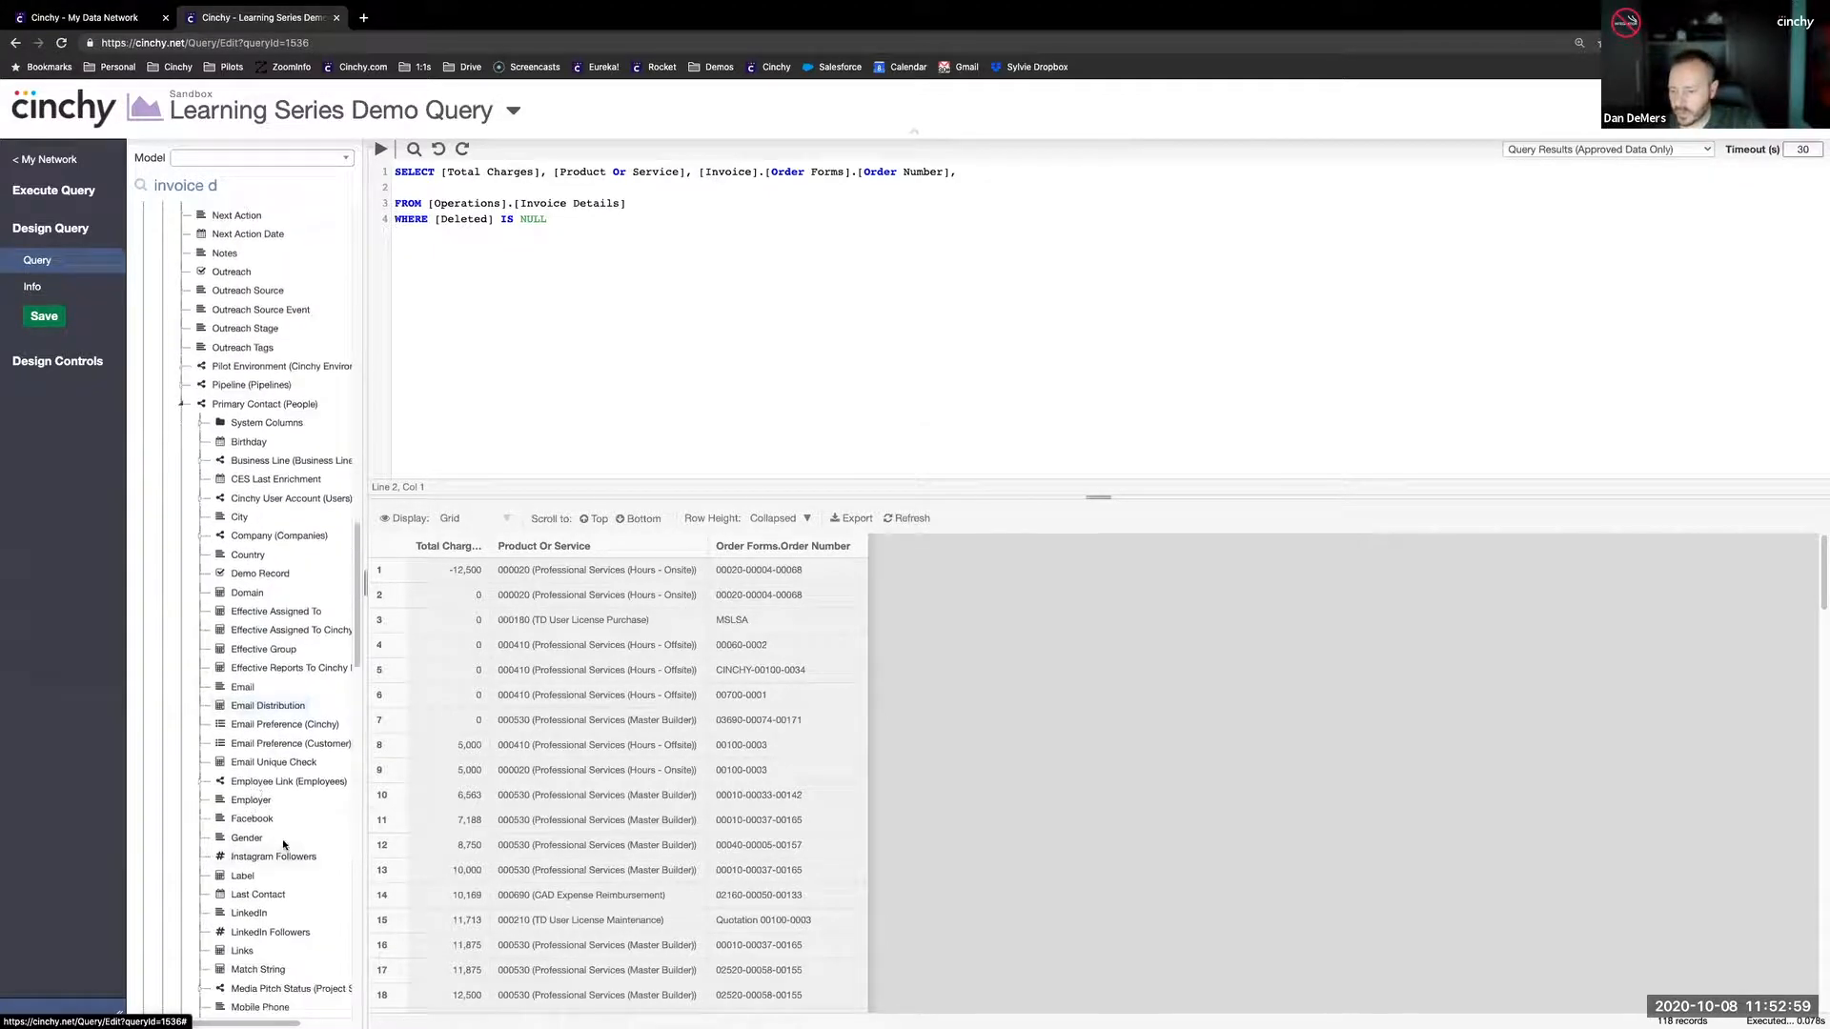
{"action": "scroll", "coordinate": [281, 835], "scroll_direction": "down", "scroll_amount": 1}
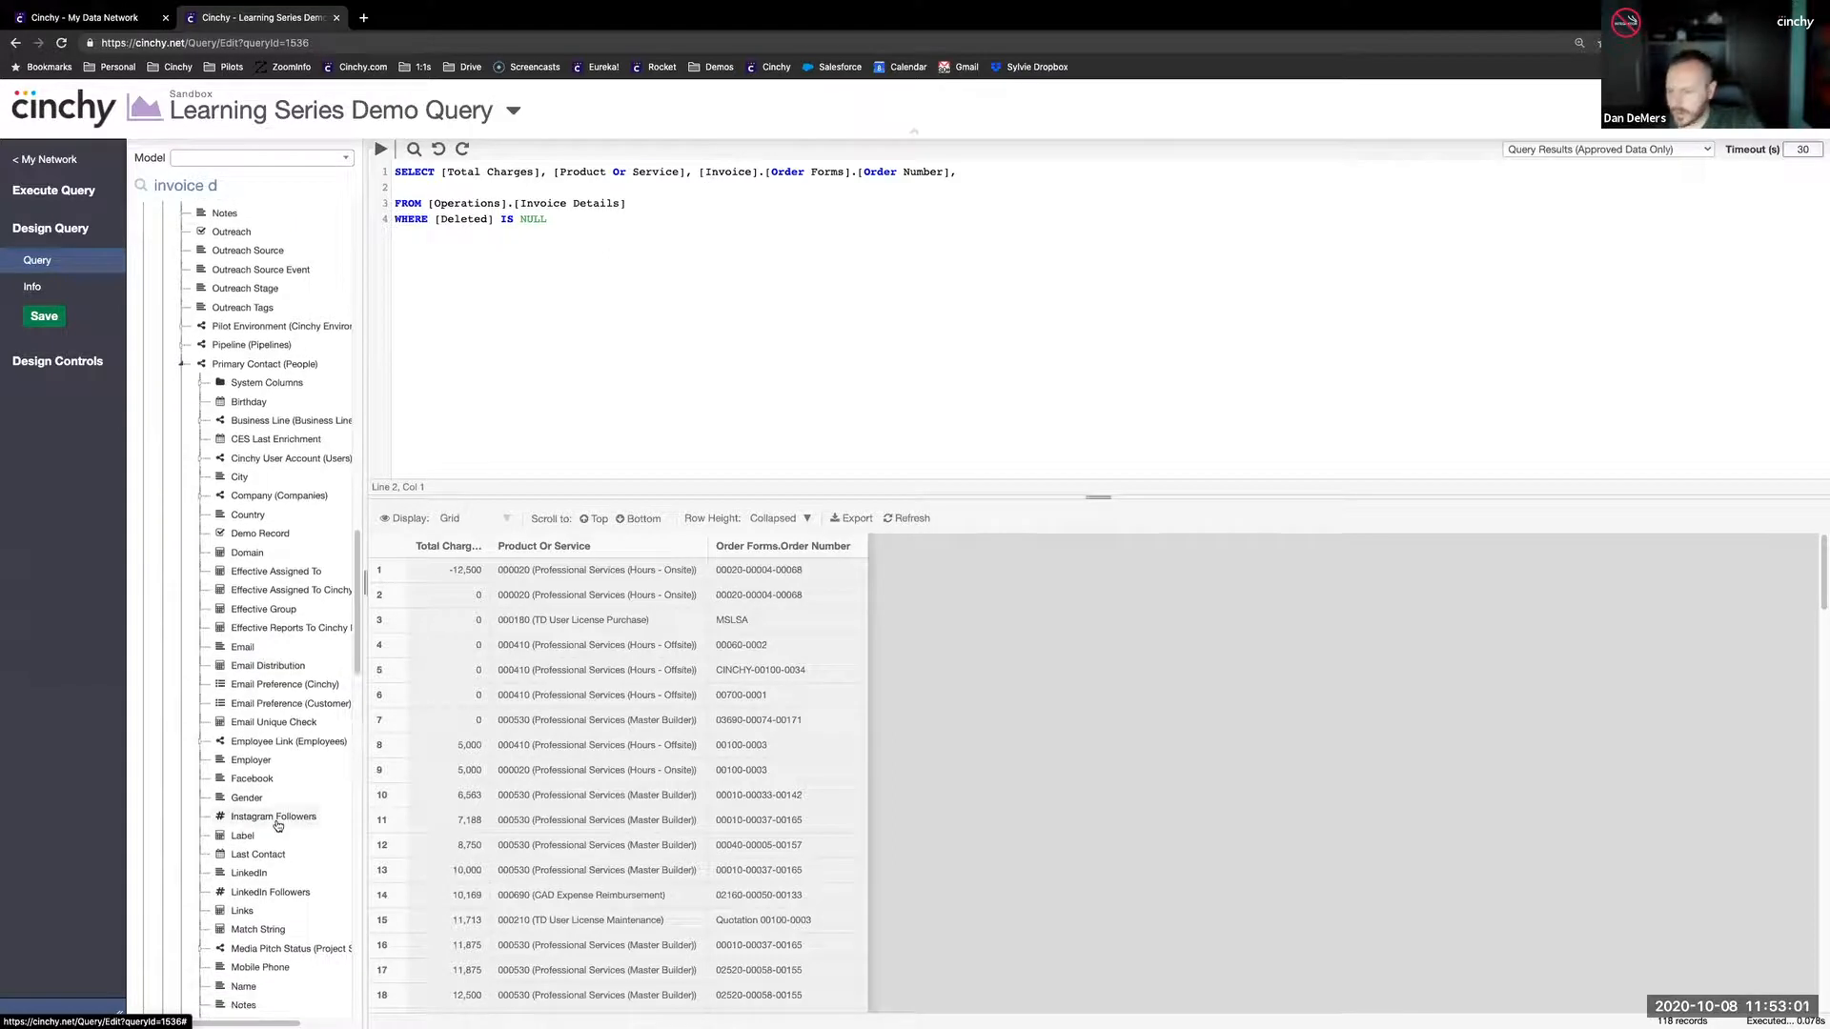
{"action": "scroll", "coordinate": [252, 827], "scroll_direction": "down", "scroll_amount": 2}
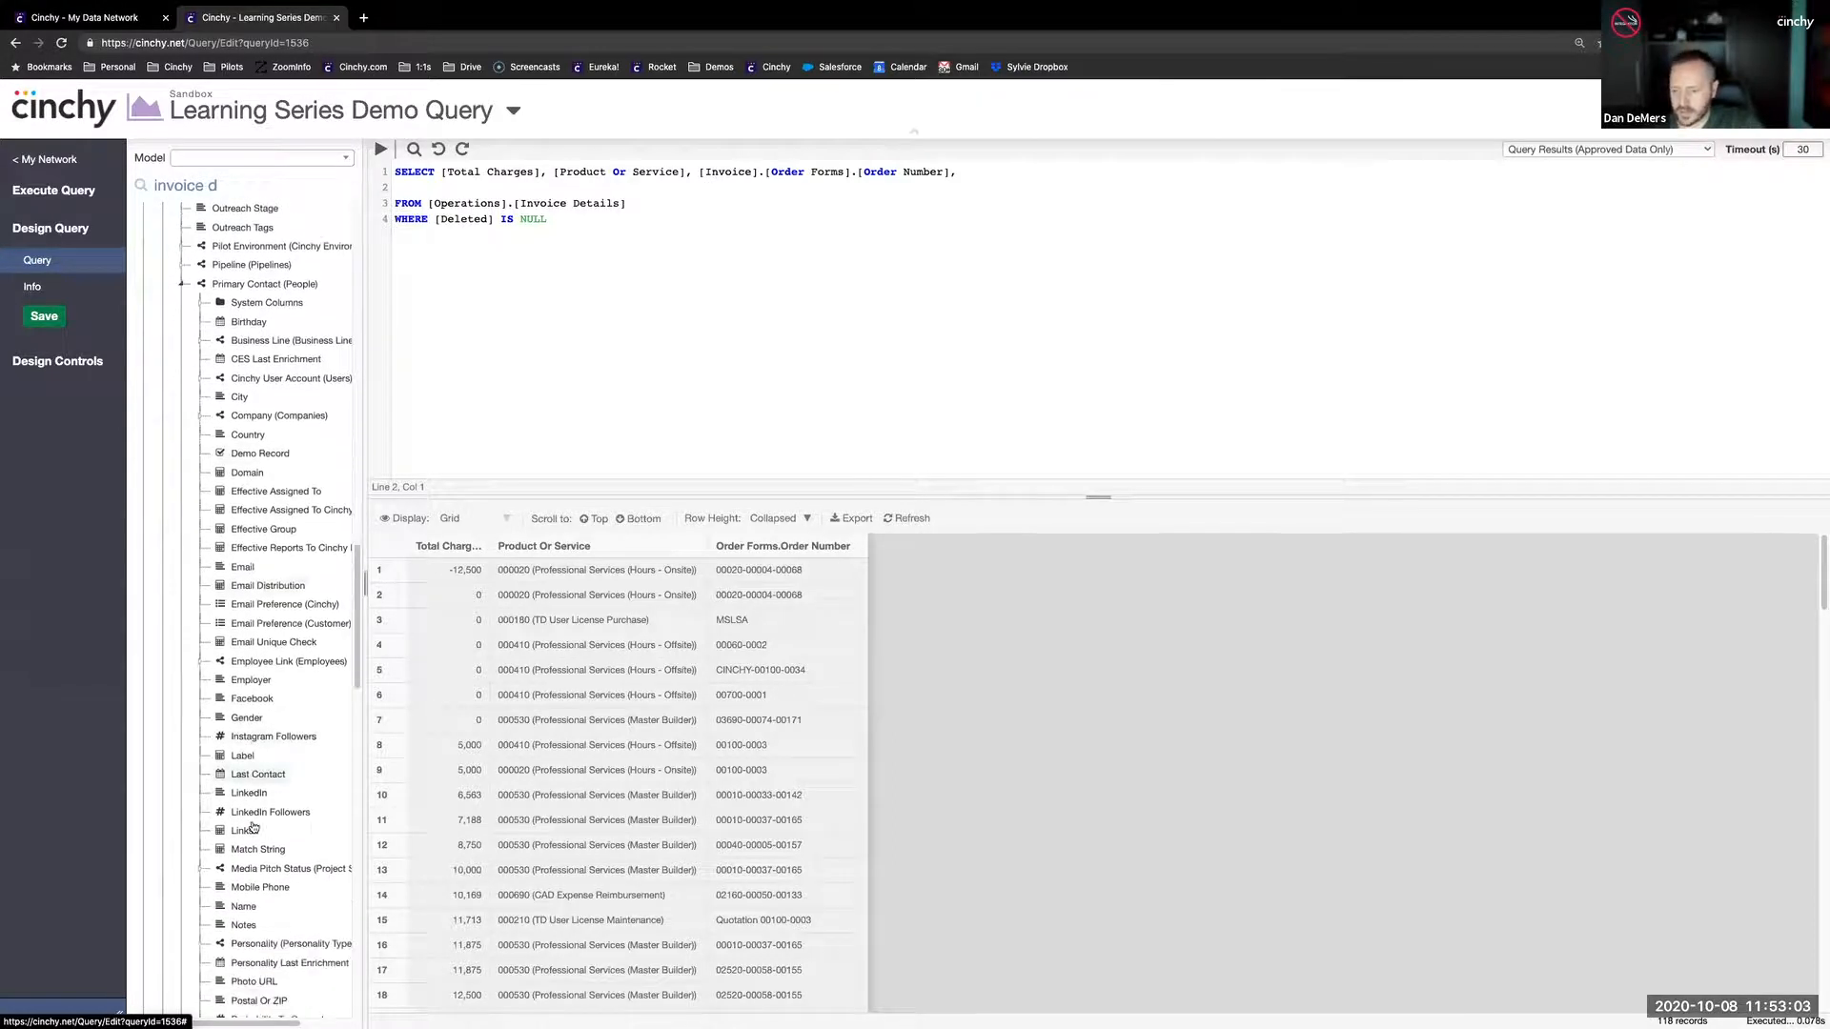
{"action": "scroll", "coordinate": [262, 955], "scroll_direction": "down", "scroll_amount": 1}
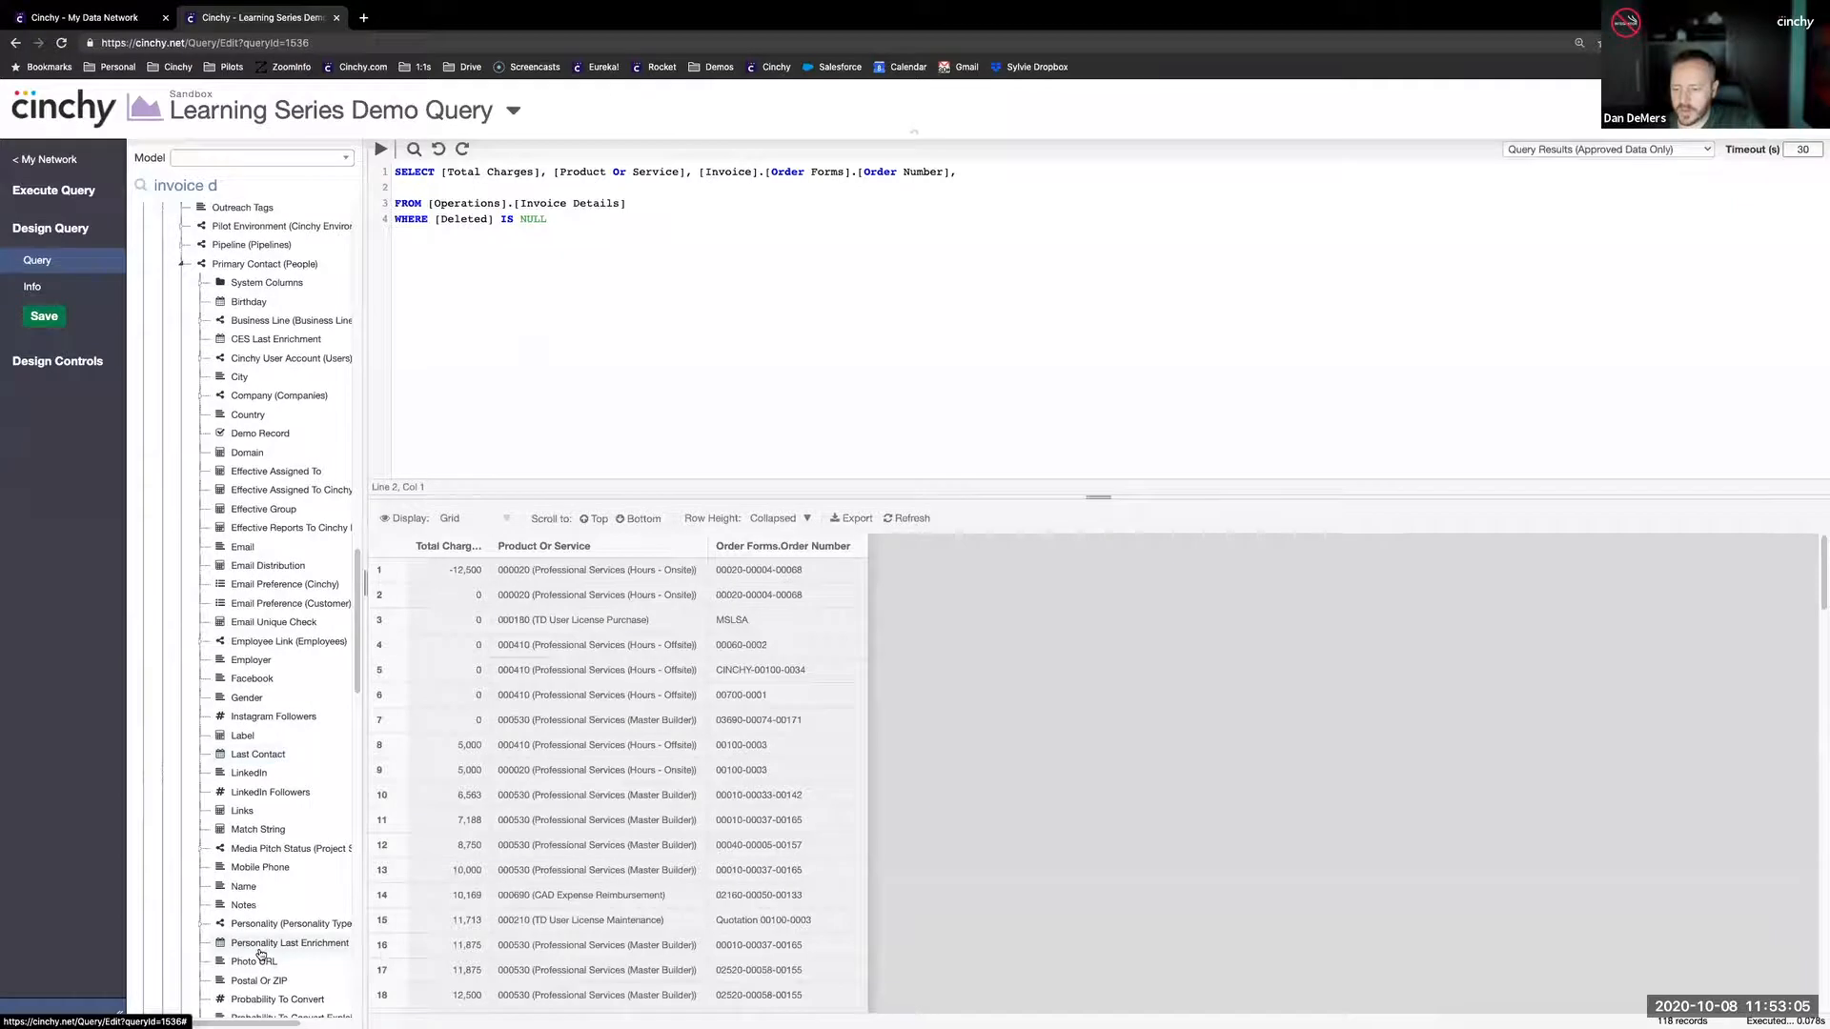
{"action": "left_click", "coordinate": [201, 923]}
{"action": "left_click_drag", "start_coordinate": [265, 929], "coordinate": [569, 191]}
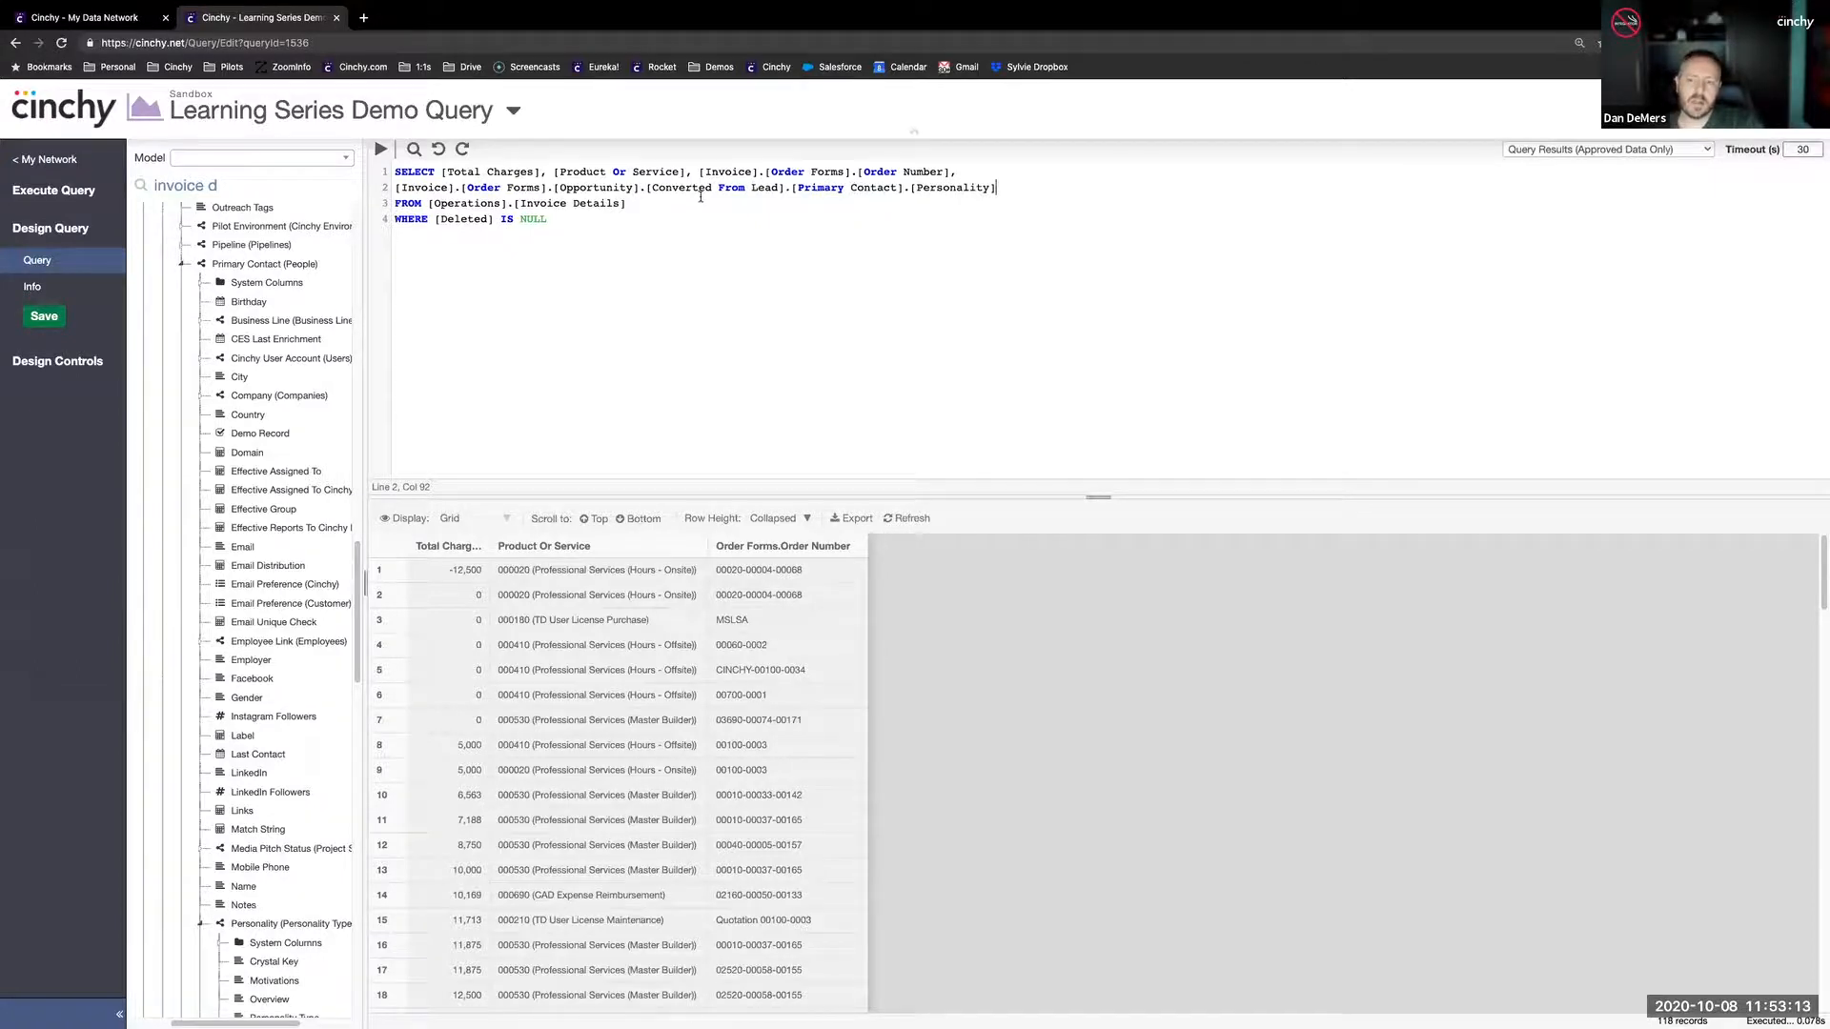
- Review the link path of the Personality column, and run the query to examine the primary contacts' personality values
{"action": "left_click", "coordinate": [597, 188]}
{"action": "left_click", "coordinate": [522, 187]}
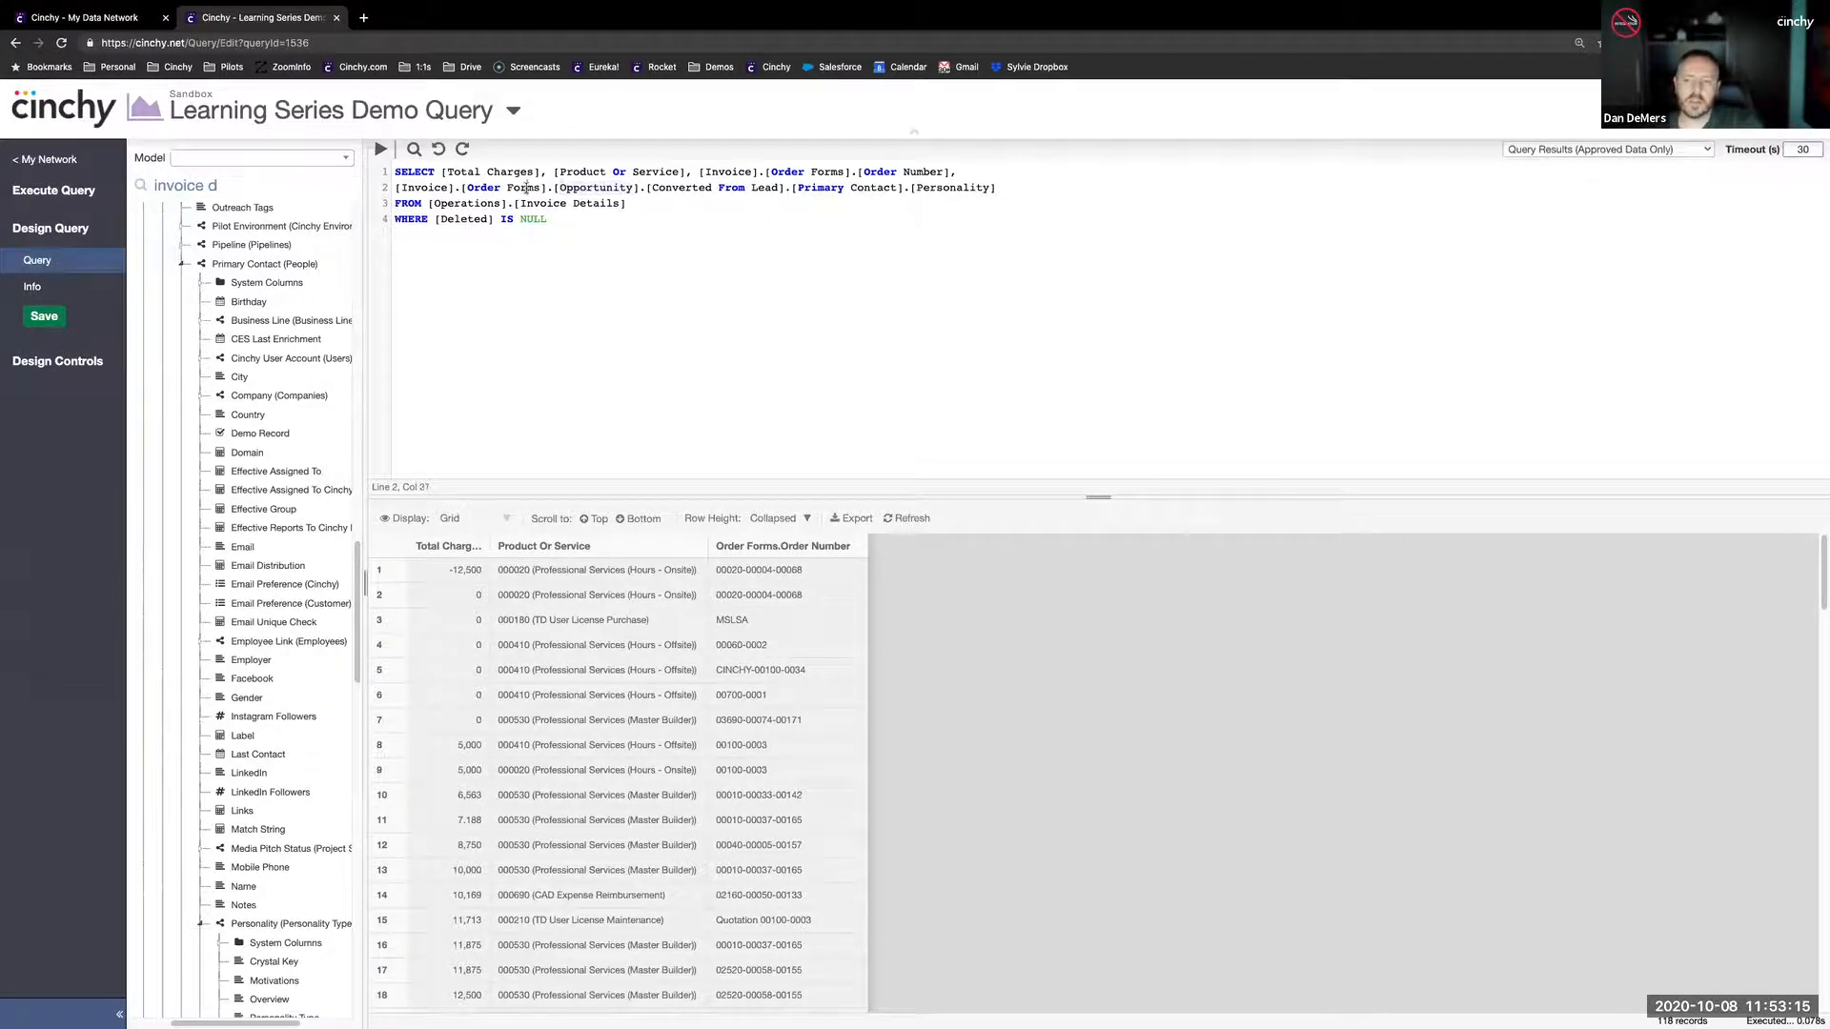
{"action": "left_click", "coordinate": [443, 188]}
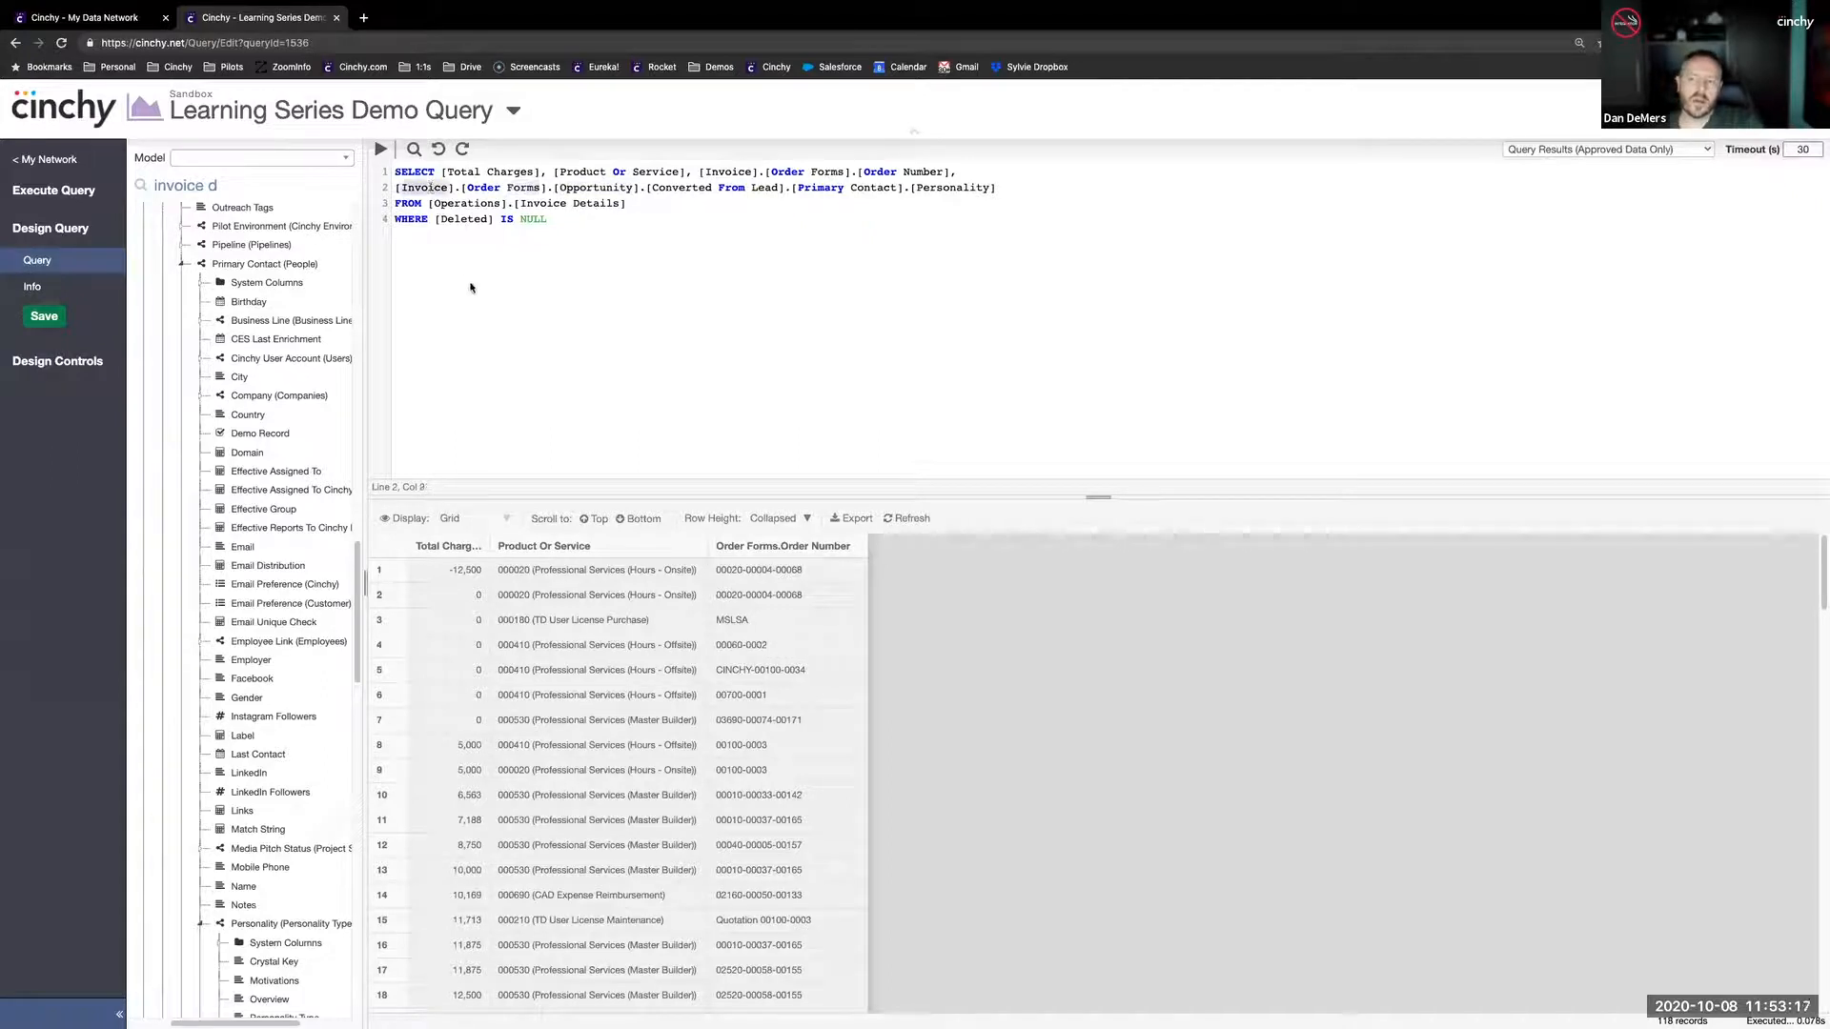
{"action": "left_click", "coordinate": [1028, 189]}
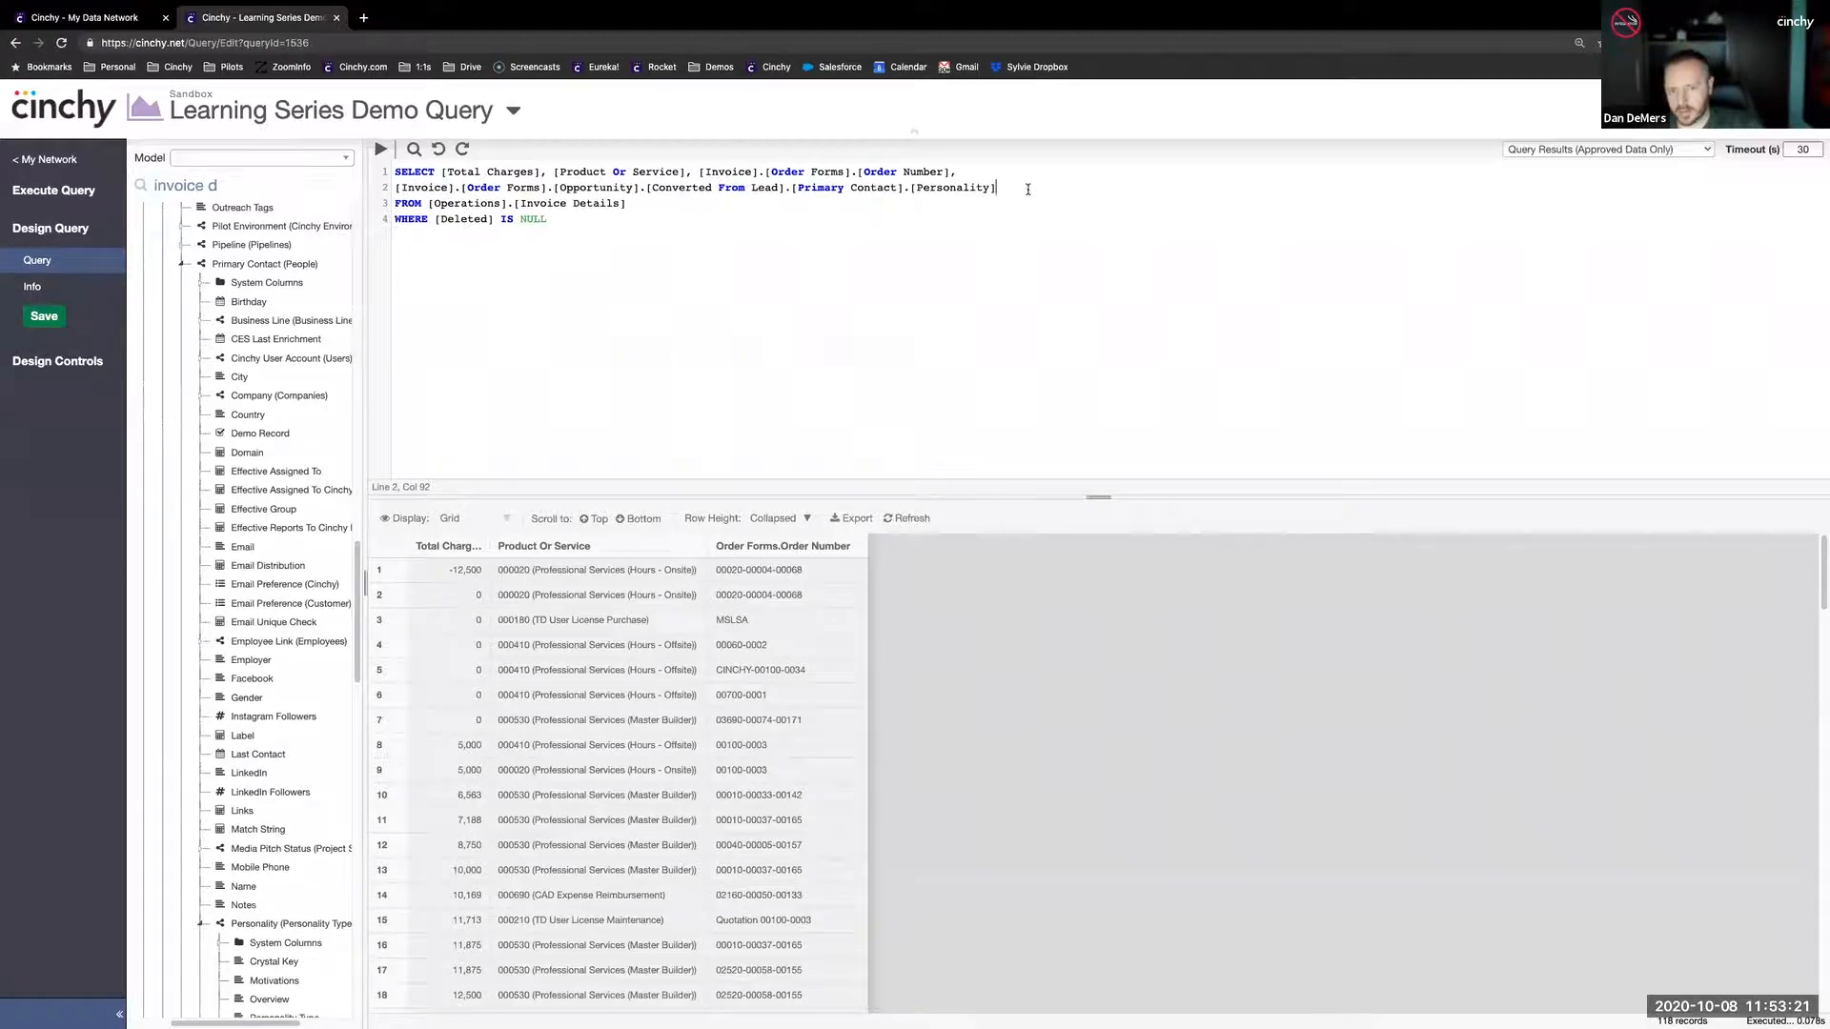
{"action": "left_click", "coordinate": [380, 150]}
{"action": "left_click", "coordinate": [933, 626]}
{"action": "left_click_drag", "start_coordinate": [933, 732], "coordinate": [913, 901]}
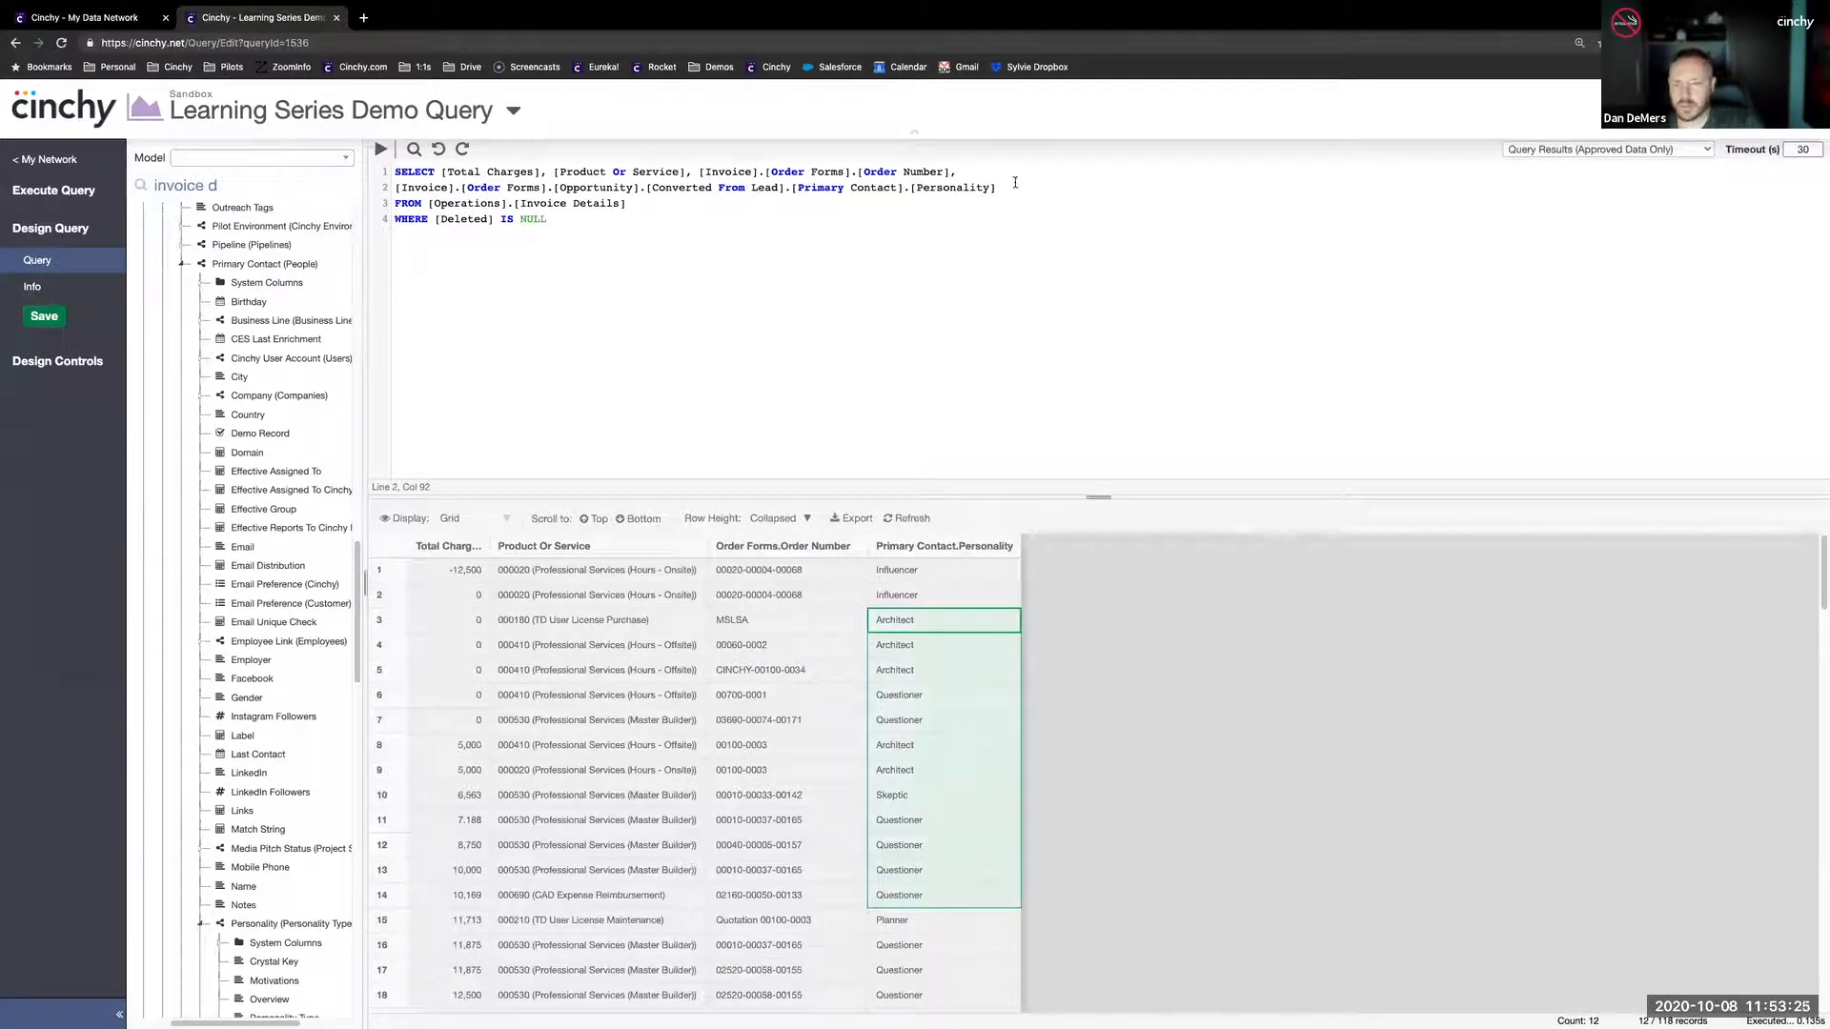
- Add a comma and place the Motivations column of the linked Personality on a third line of the SELECT list
{"action": "type", "text": ","}
{"action": "left_click_drag", "start_coordinate": [461, 595], "coordinate": [448, 844]}
{"action": "left_click_drag", "start_coordinate": [274, 981], "coordinate": [1002, 187]}
{"action": "key", "text": "Return"}
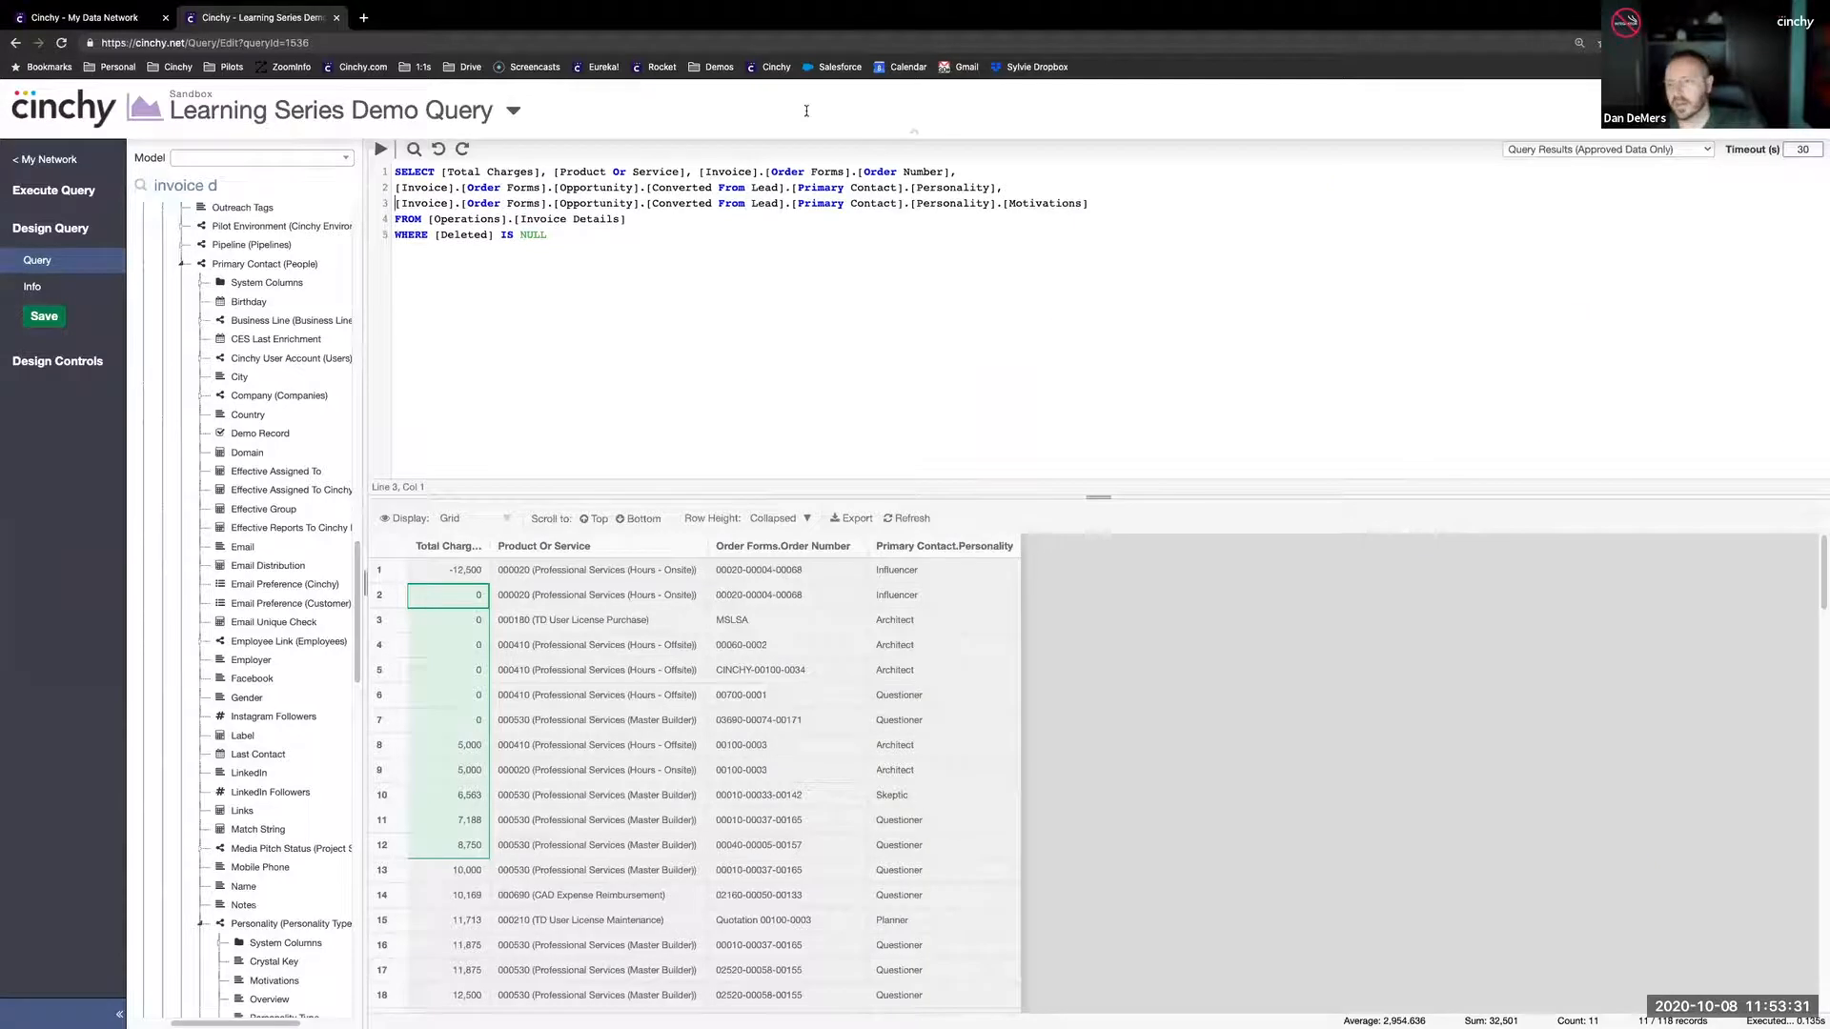
- Run the query with the Personality and Motivations columns and save it
{"action": "left_click", "coordinate": [396, 151]}
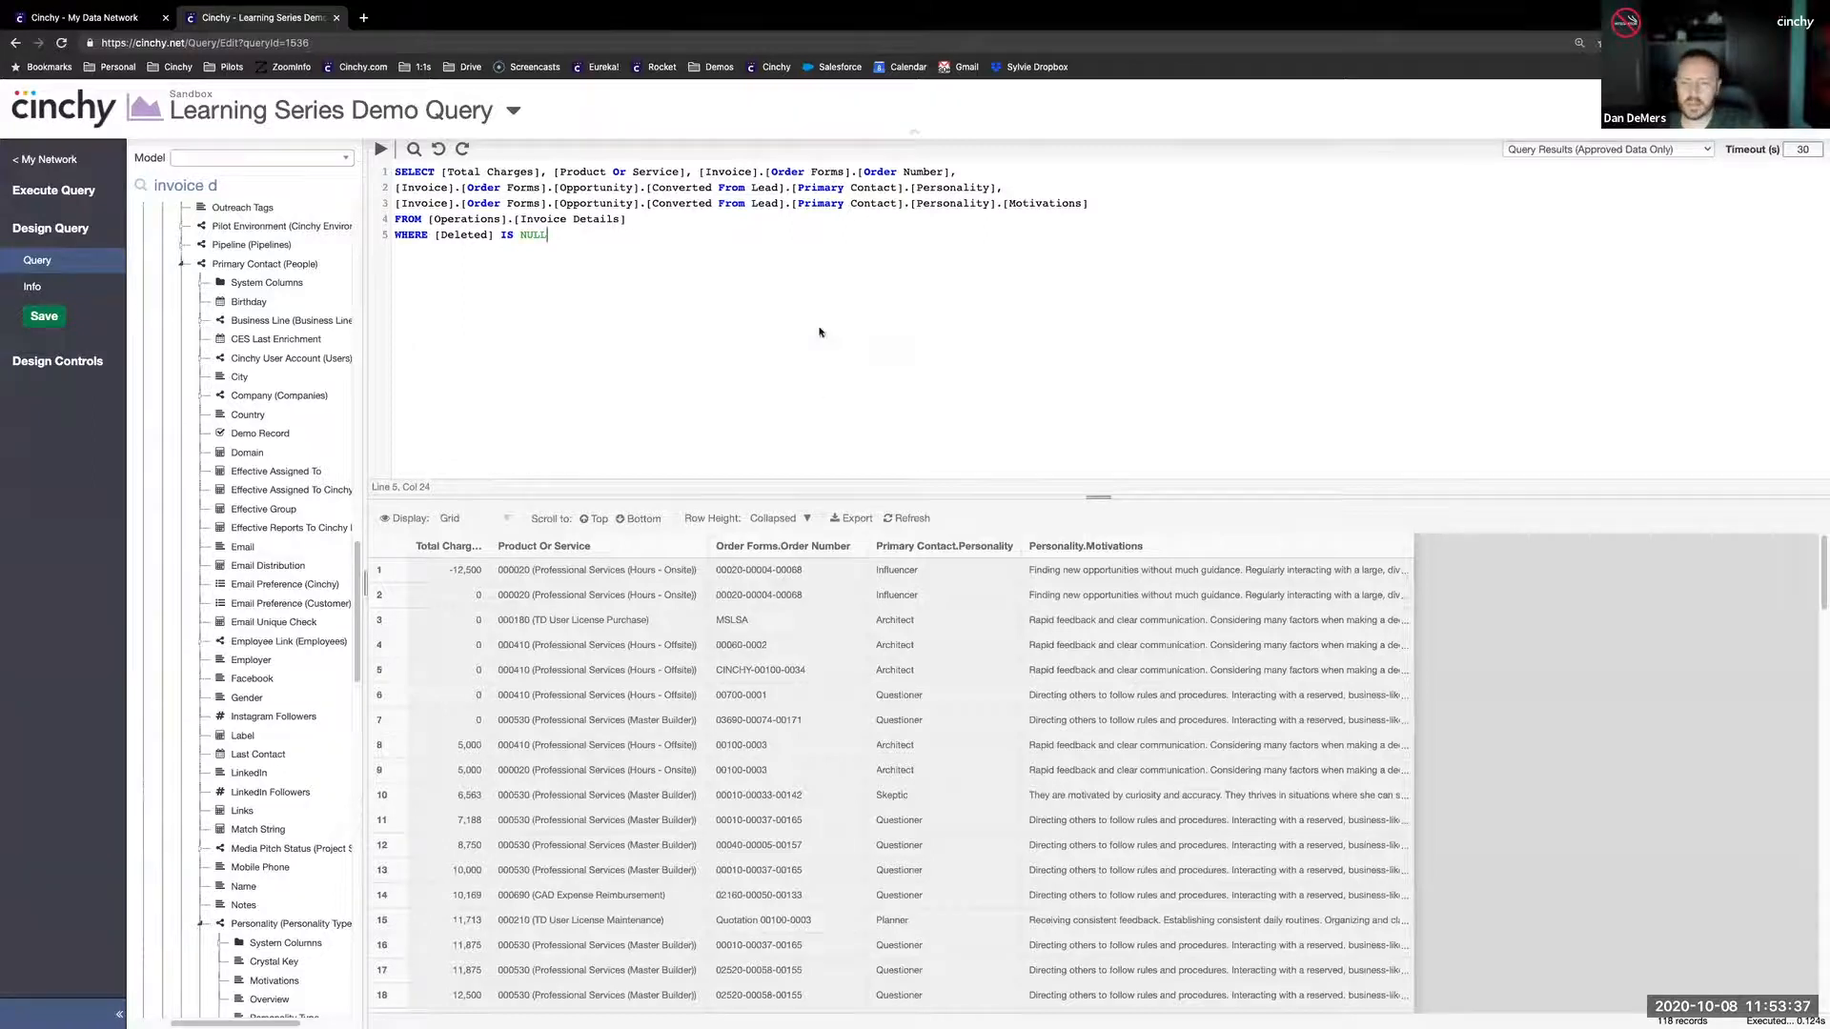
{"action": "left_click", "coordinate": [43, 317]}
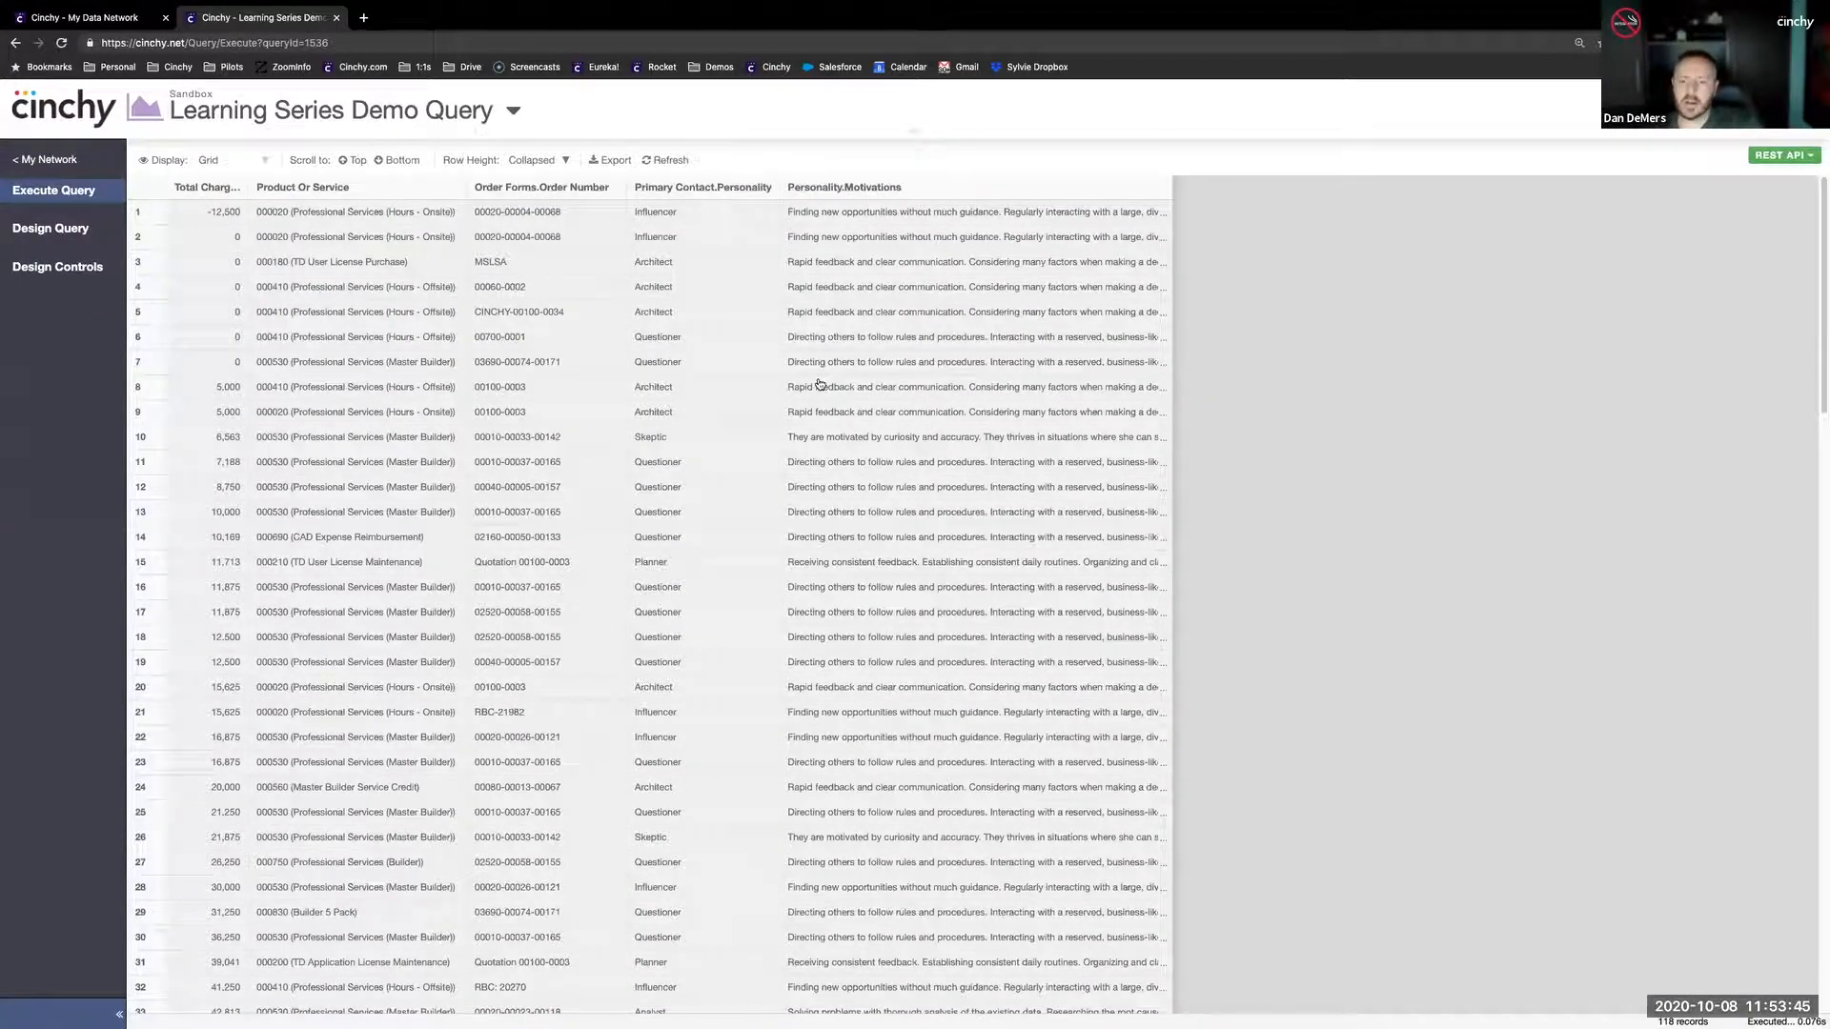
- Open the query's design controls and add a colleague to the users who can execute the query
{"action": "left_click", "coordinate": [55, 270]}
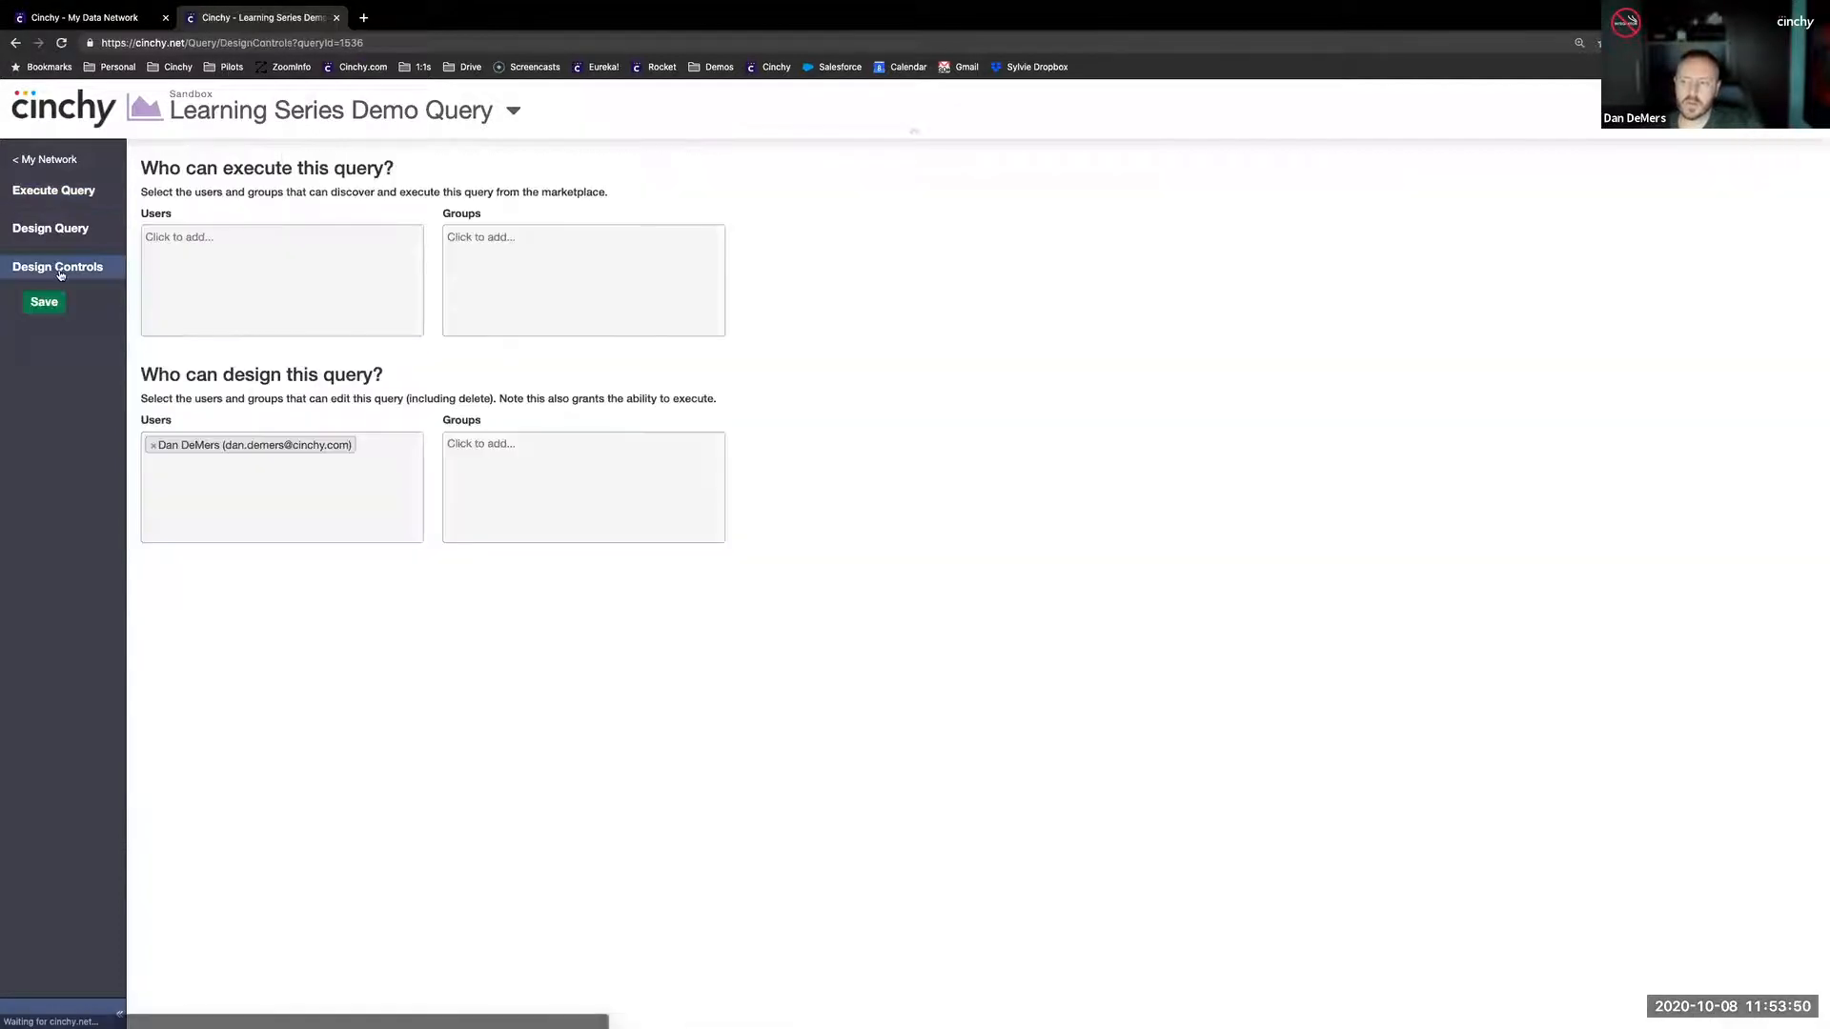
{"action": "left_click", "coordinate": [327, 302]}
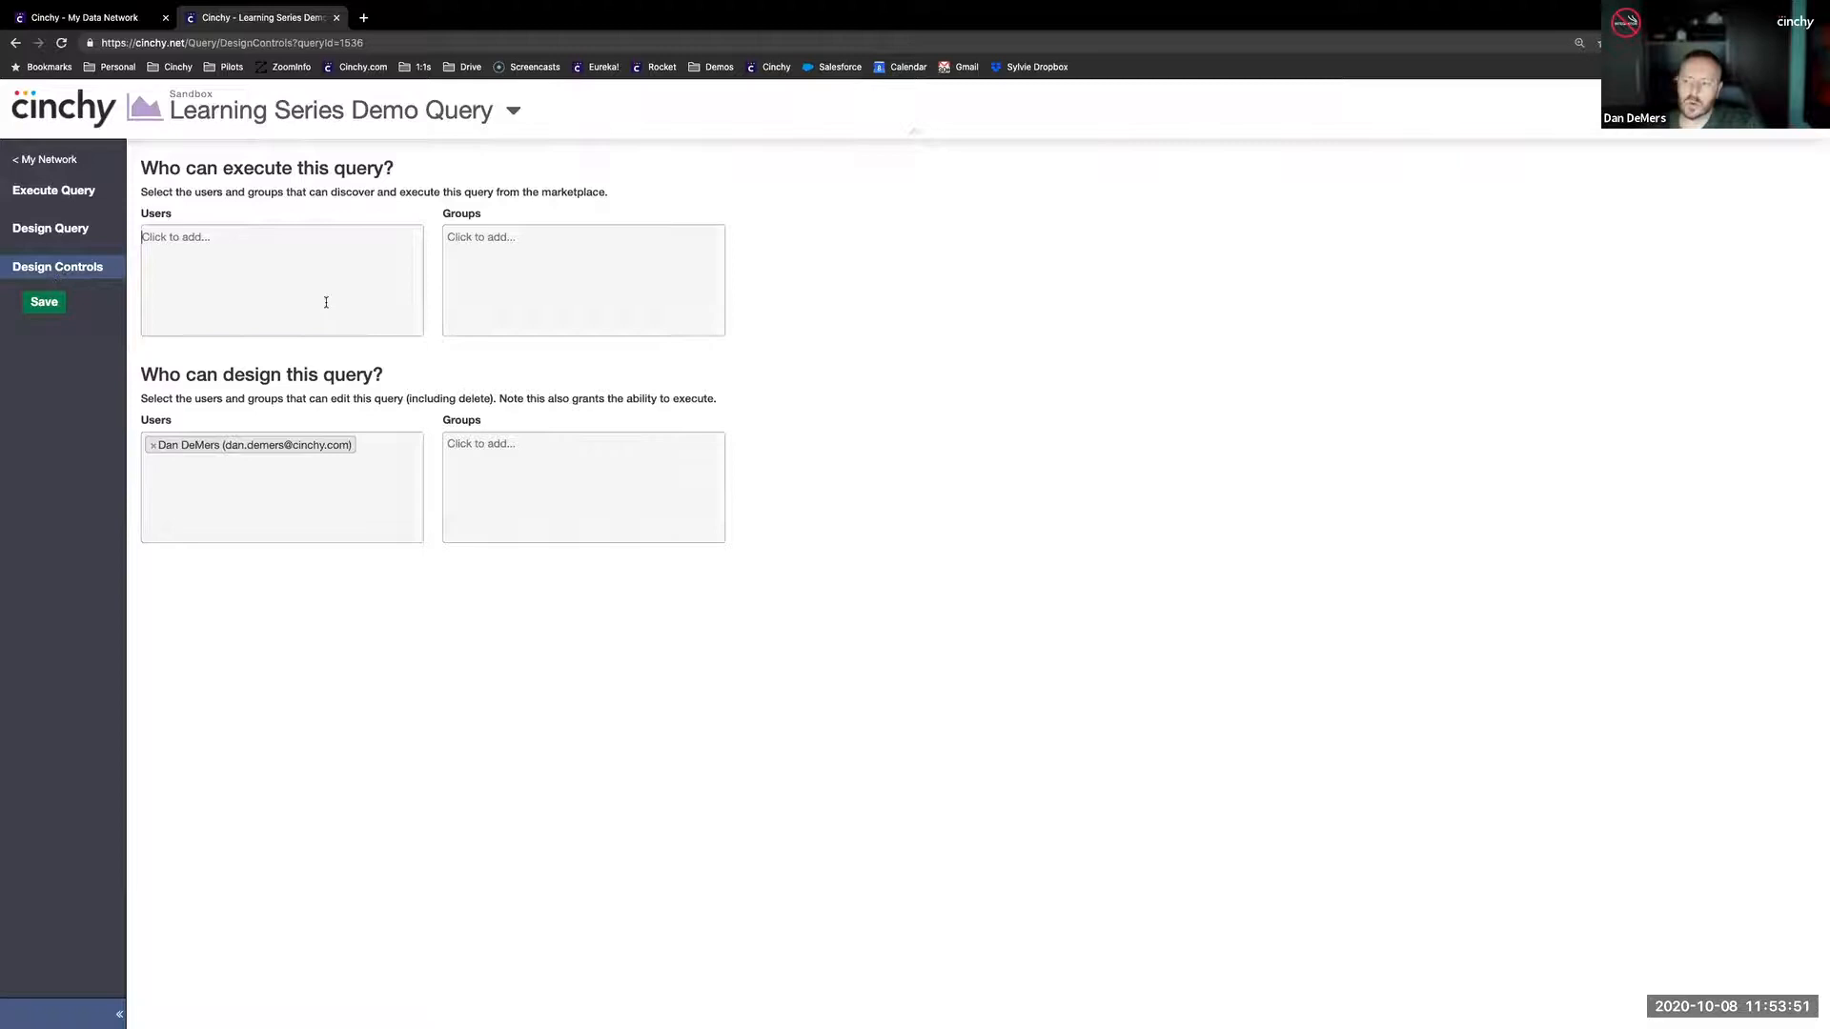
{"action": "type", "text": "ever"}
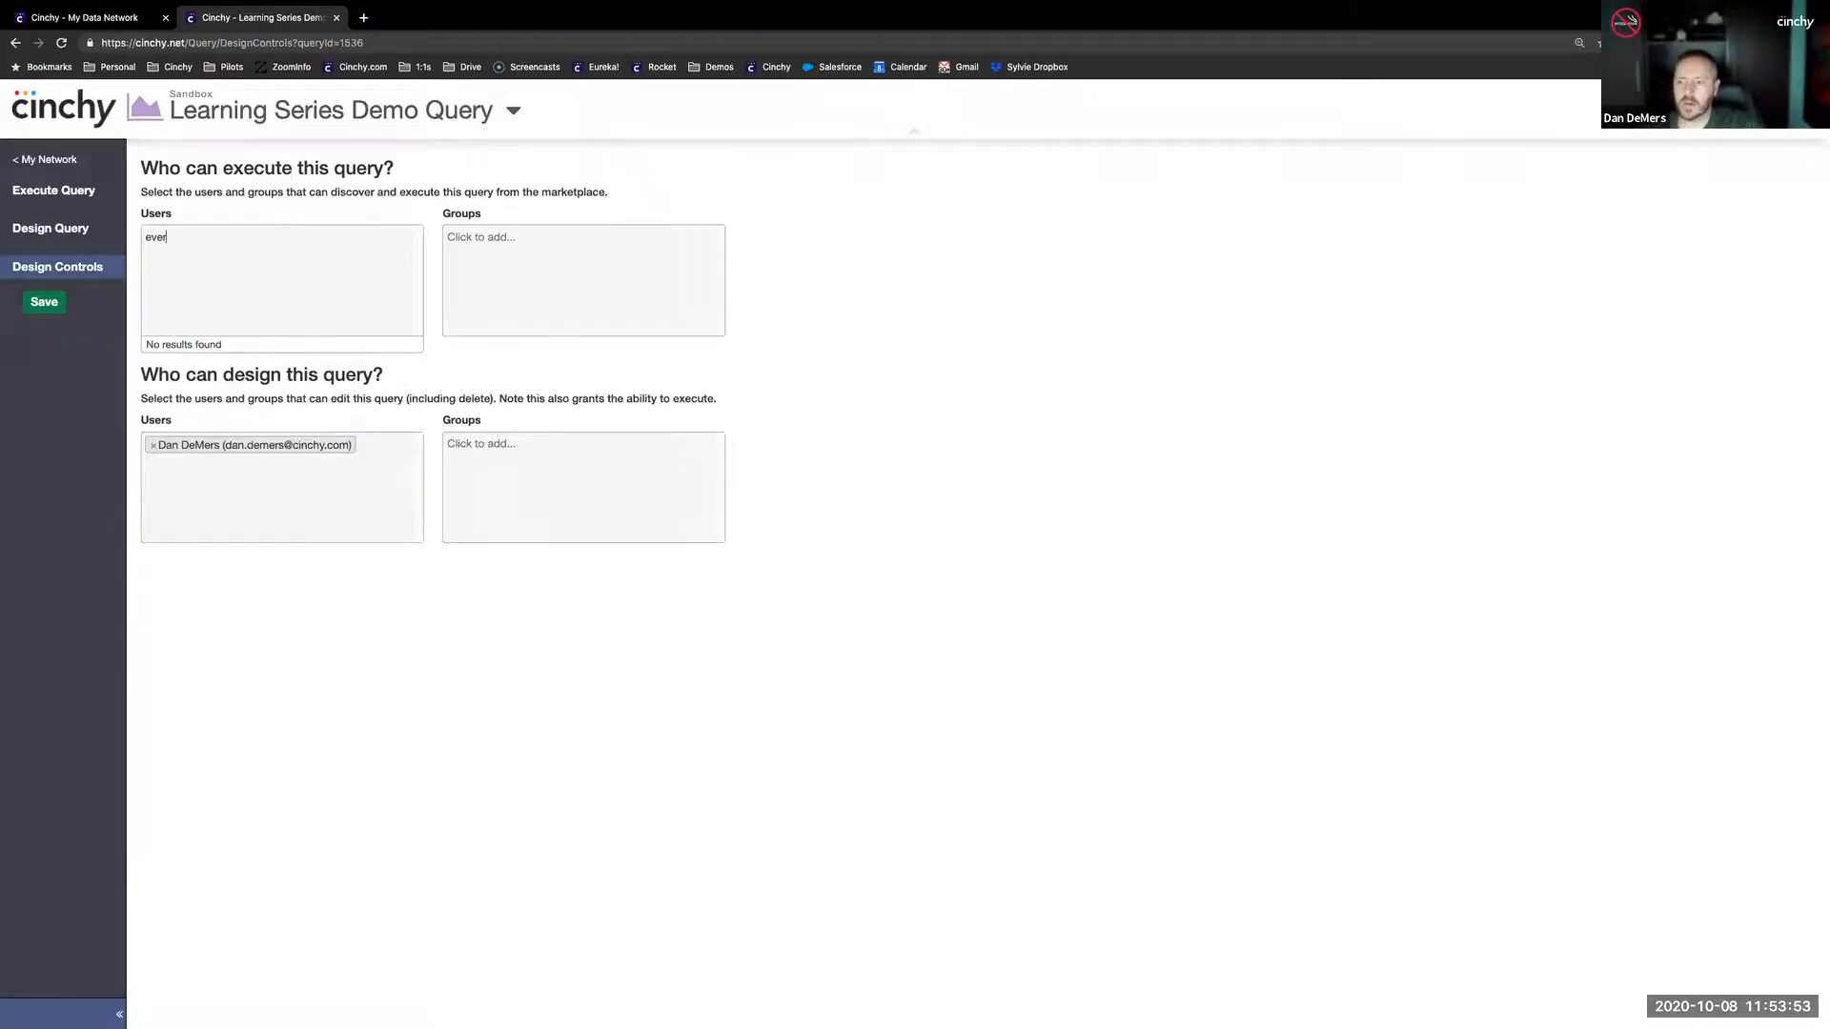
{"action": "key", "text": "BackSpace"}
{"action": "key", "text": "BackSpace"}
{"action": "type", "text": "jo-"}
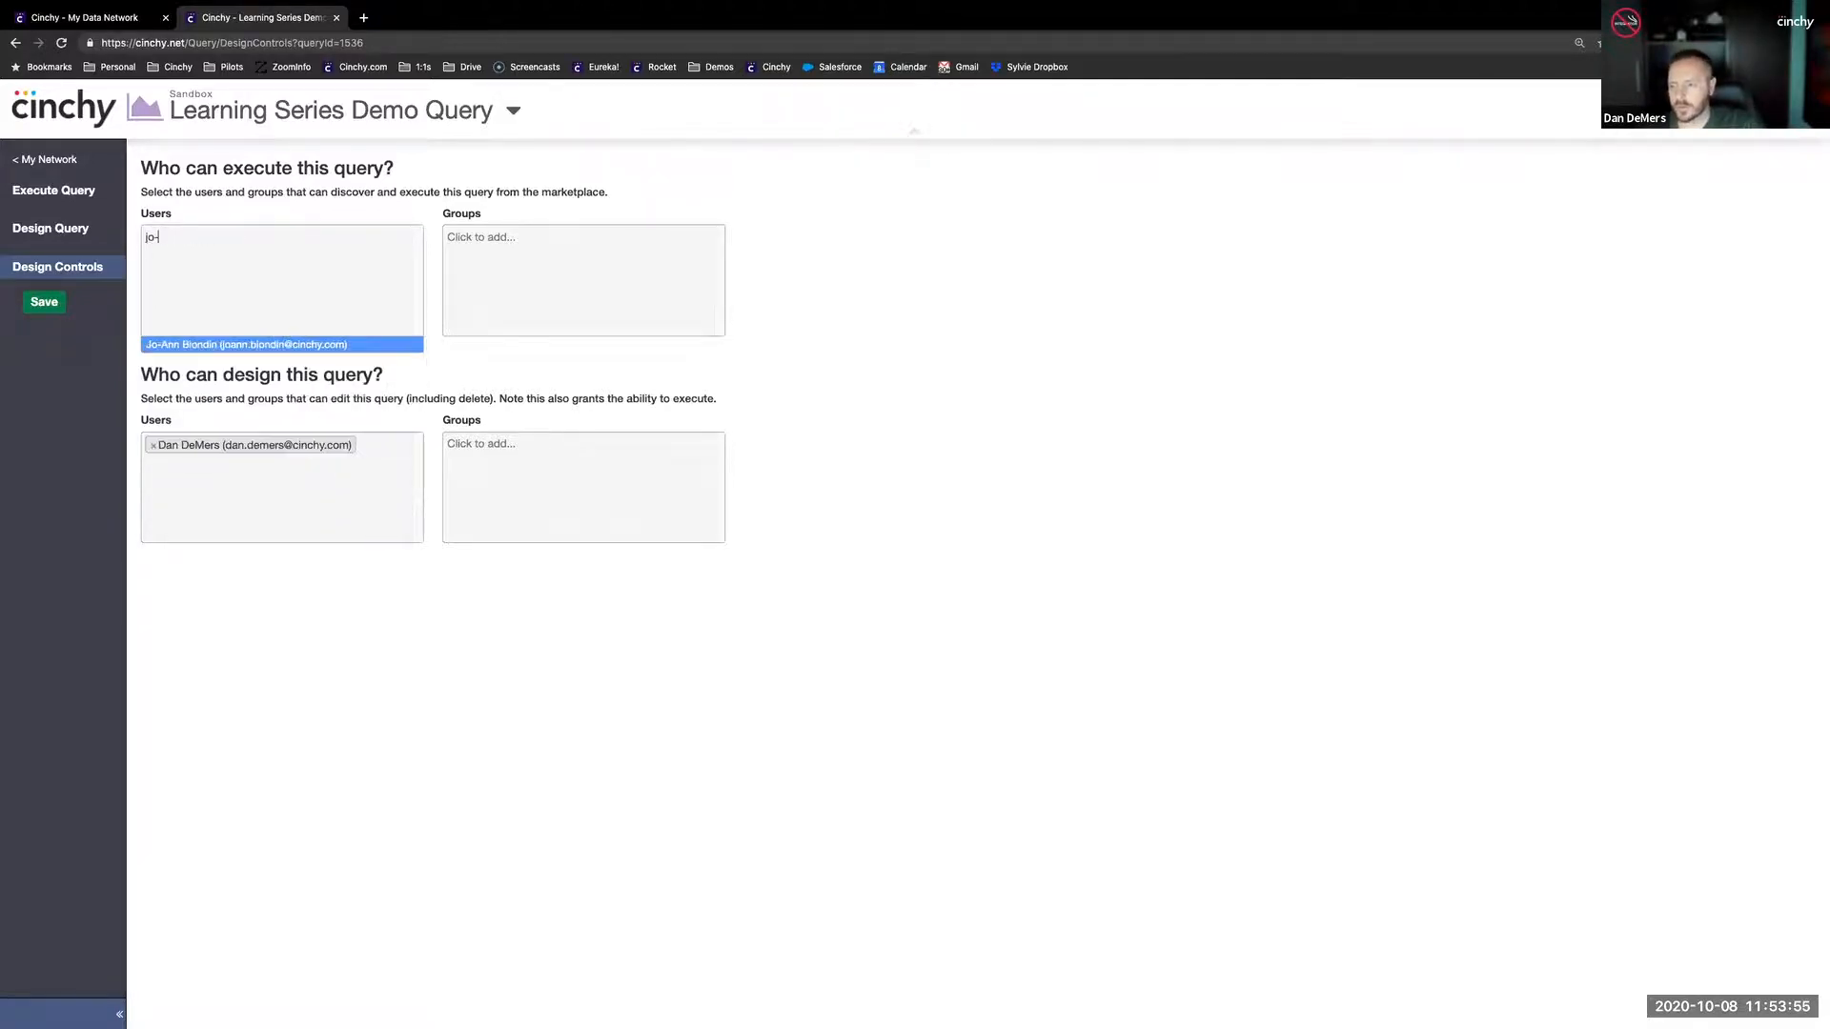
{"action": "key", "text": "Return"}
- Add the \Cinchy\Sales group to those who can execute the query and save the design controls
{"action": "left_click", "coordinate": [563, 273]}
{"action": "type", "text": "sal"}
{"action": "left_click", "coordinate": [493, 343]}
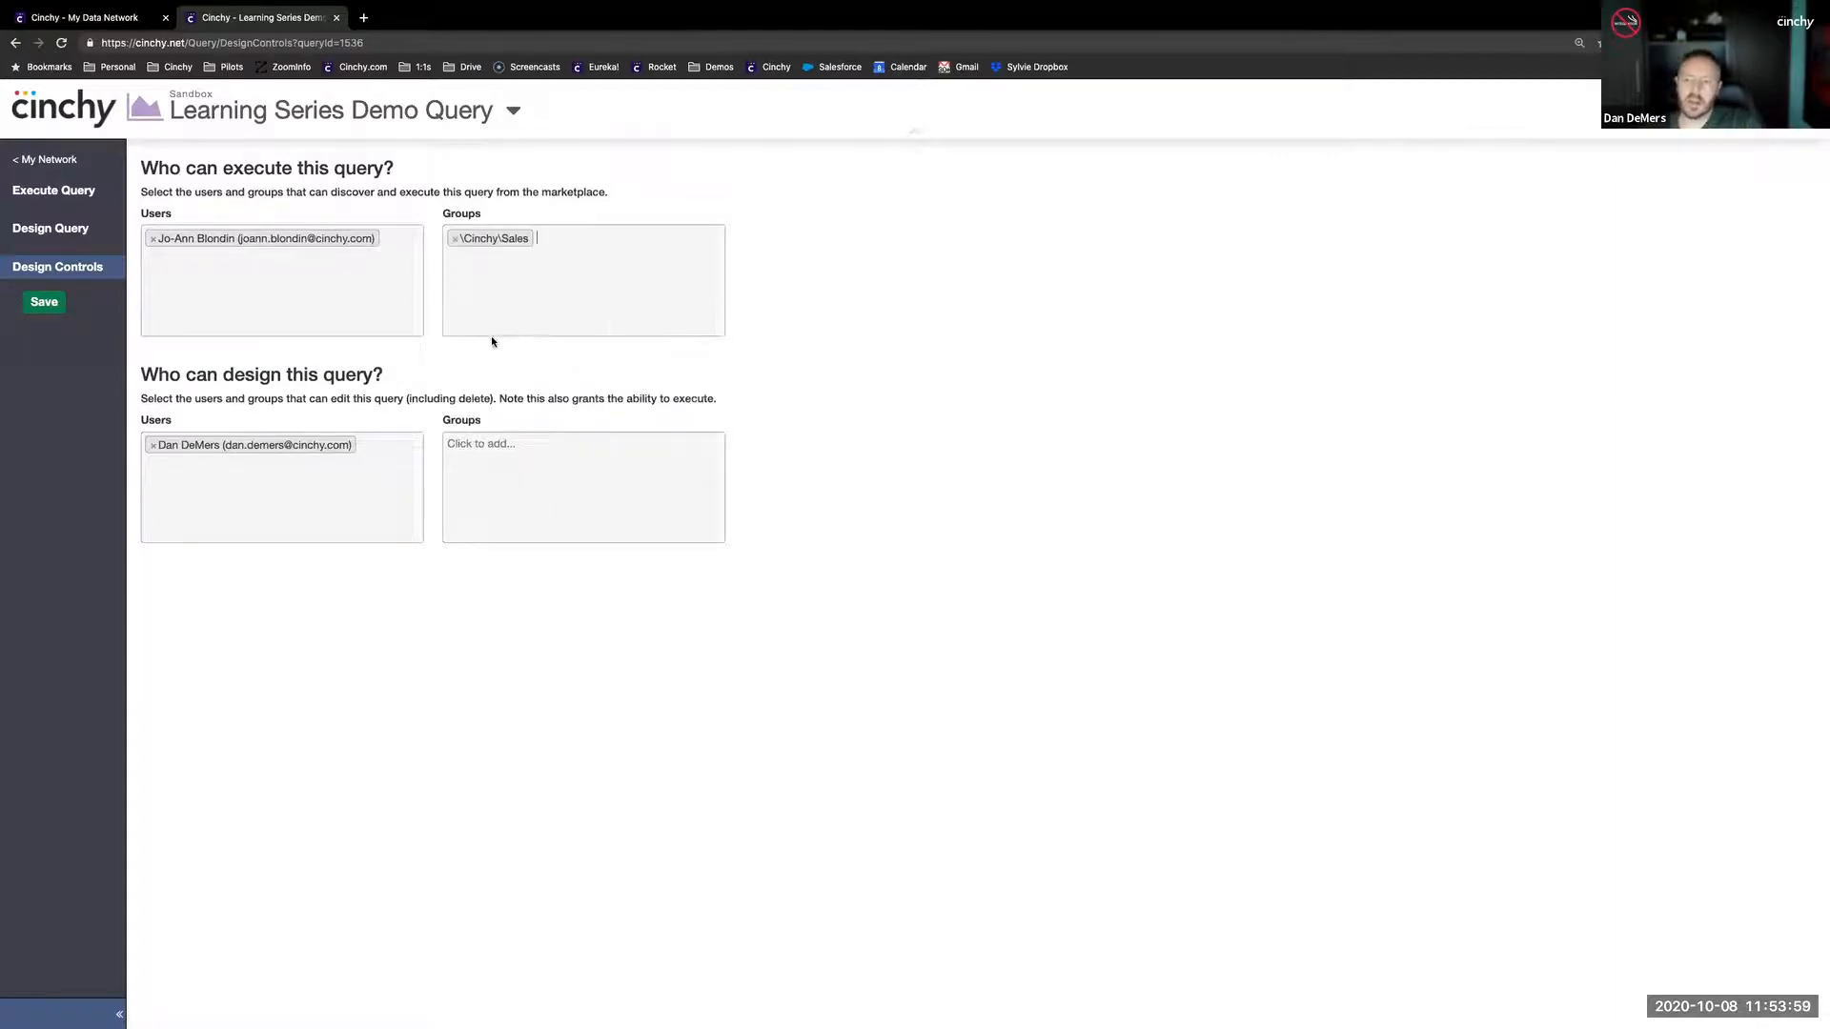
{"action": "left_click", "coordinate": [44, 303]}
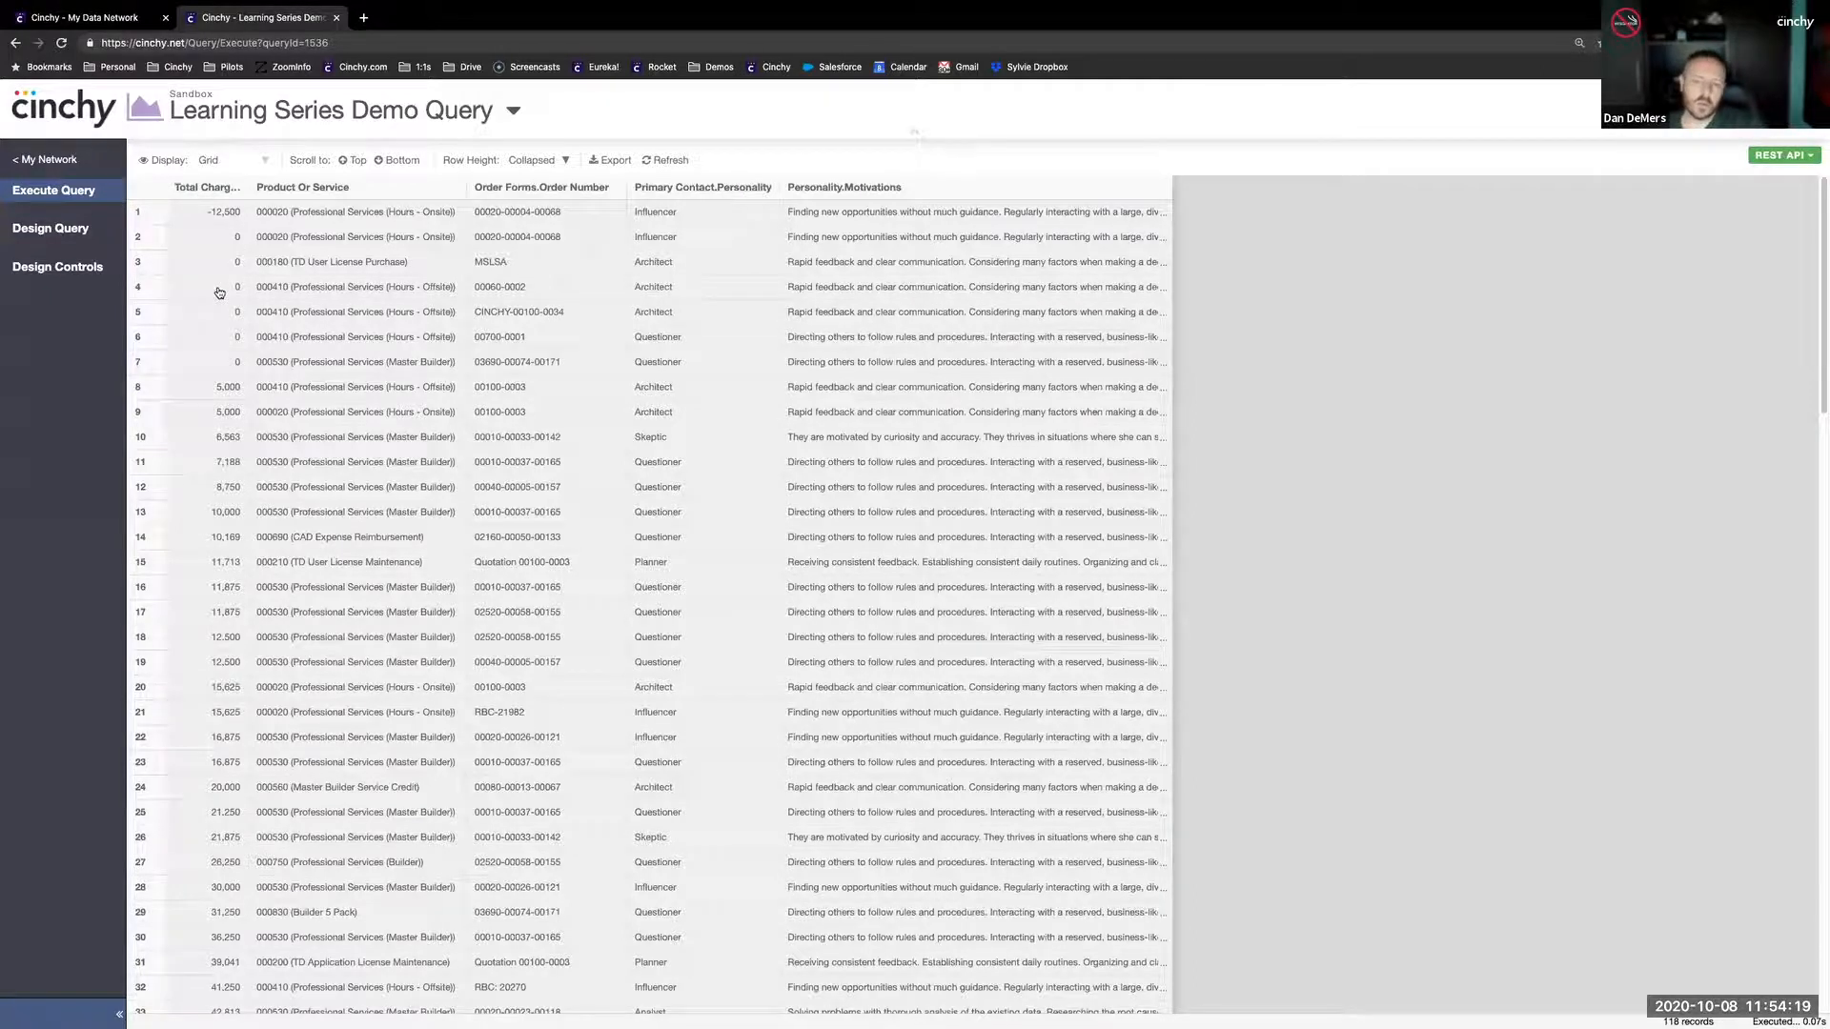
{"action": "left_click", "coordinate": [599, 408]}
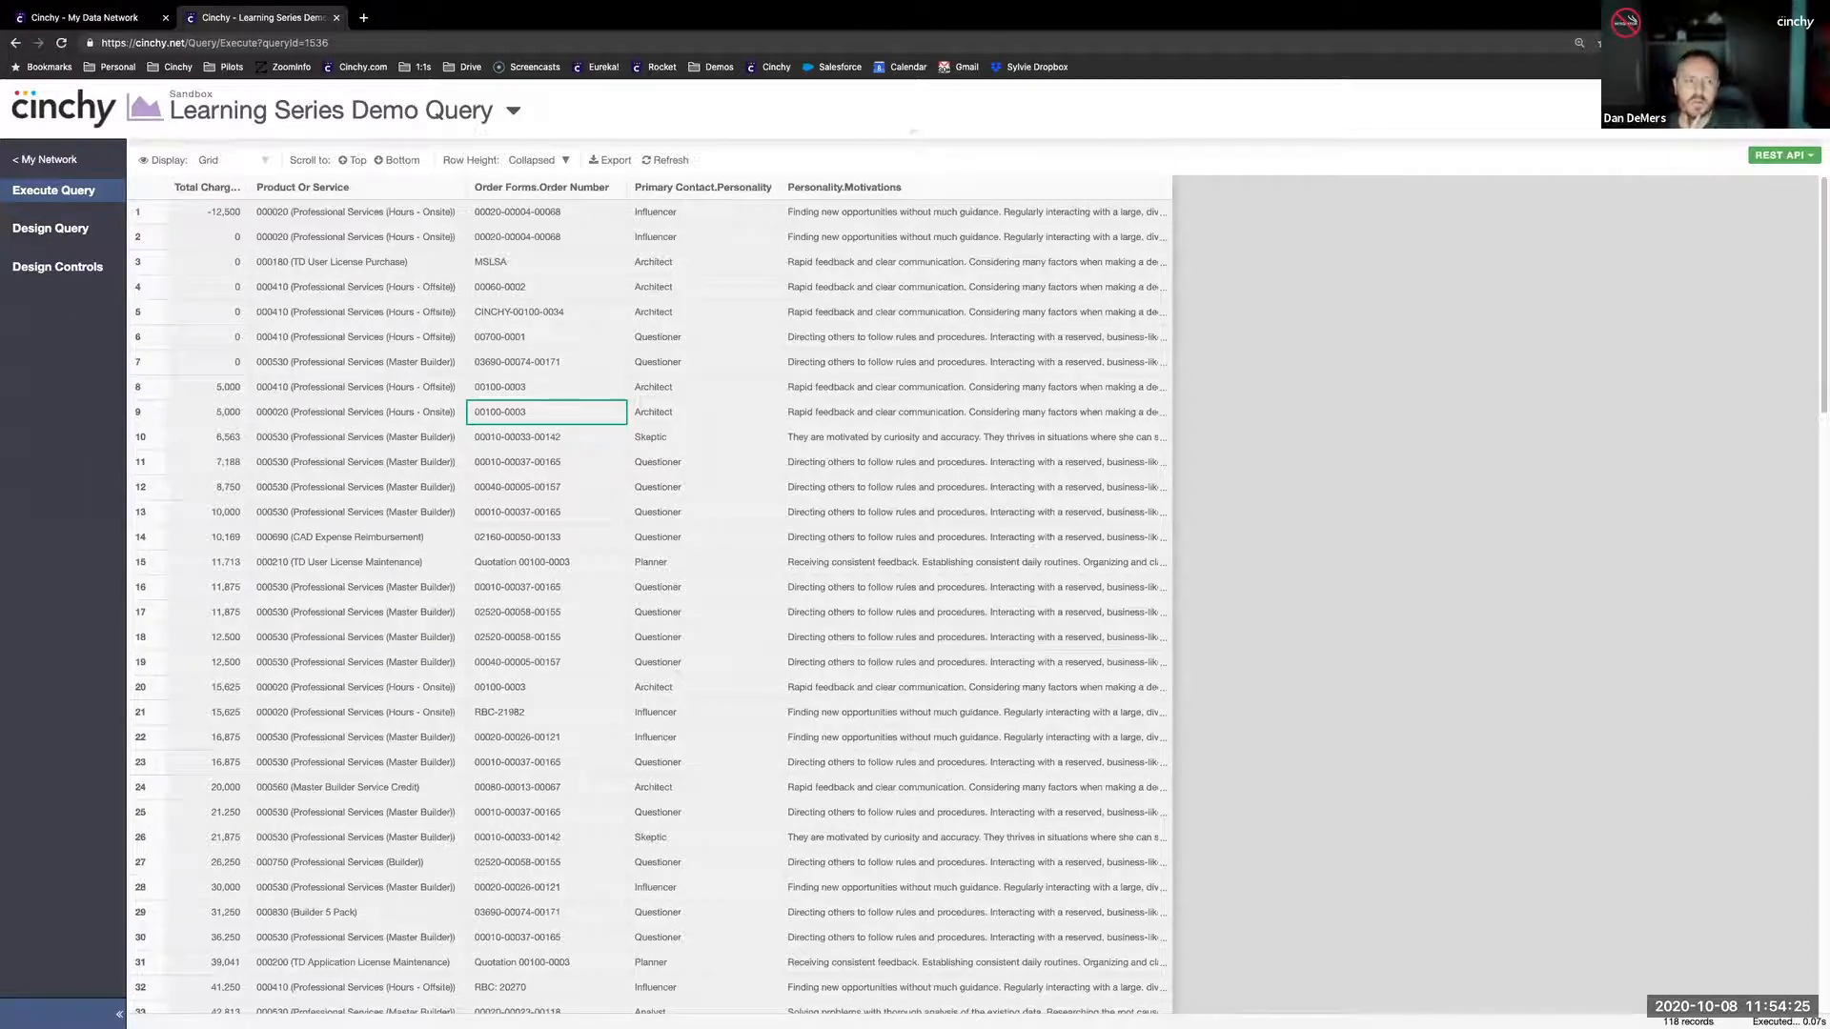
{"action": "left_click", "coordinate": [949, 312]}
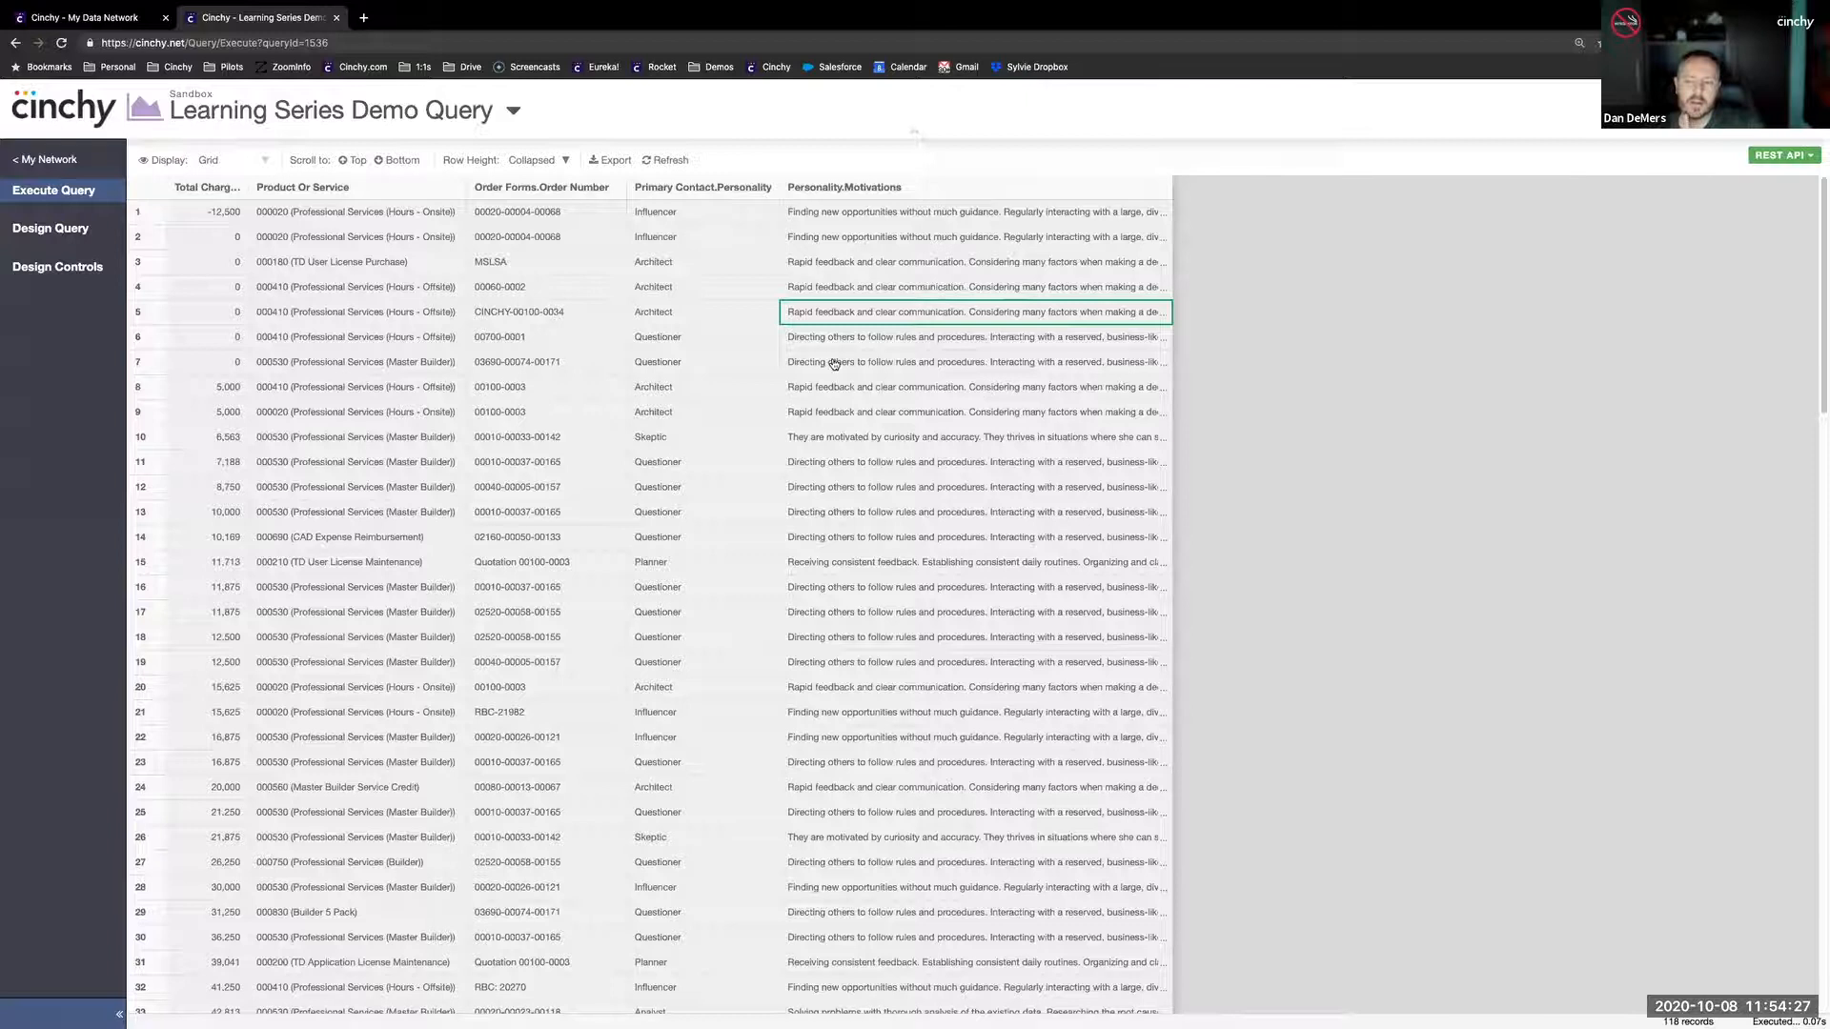
- Display the query results as a pivot that sums Total Charges
{"action": "left_click", "coordinate": [213, 166]}
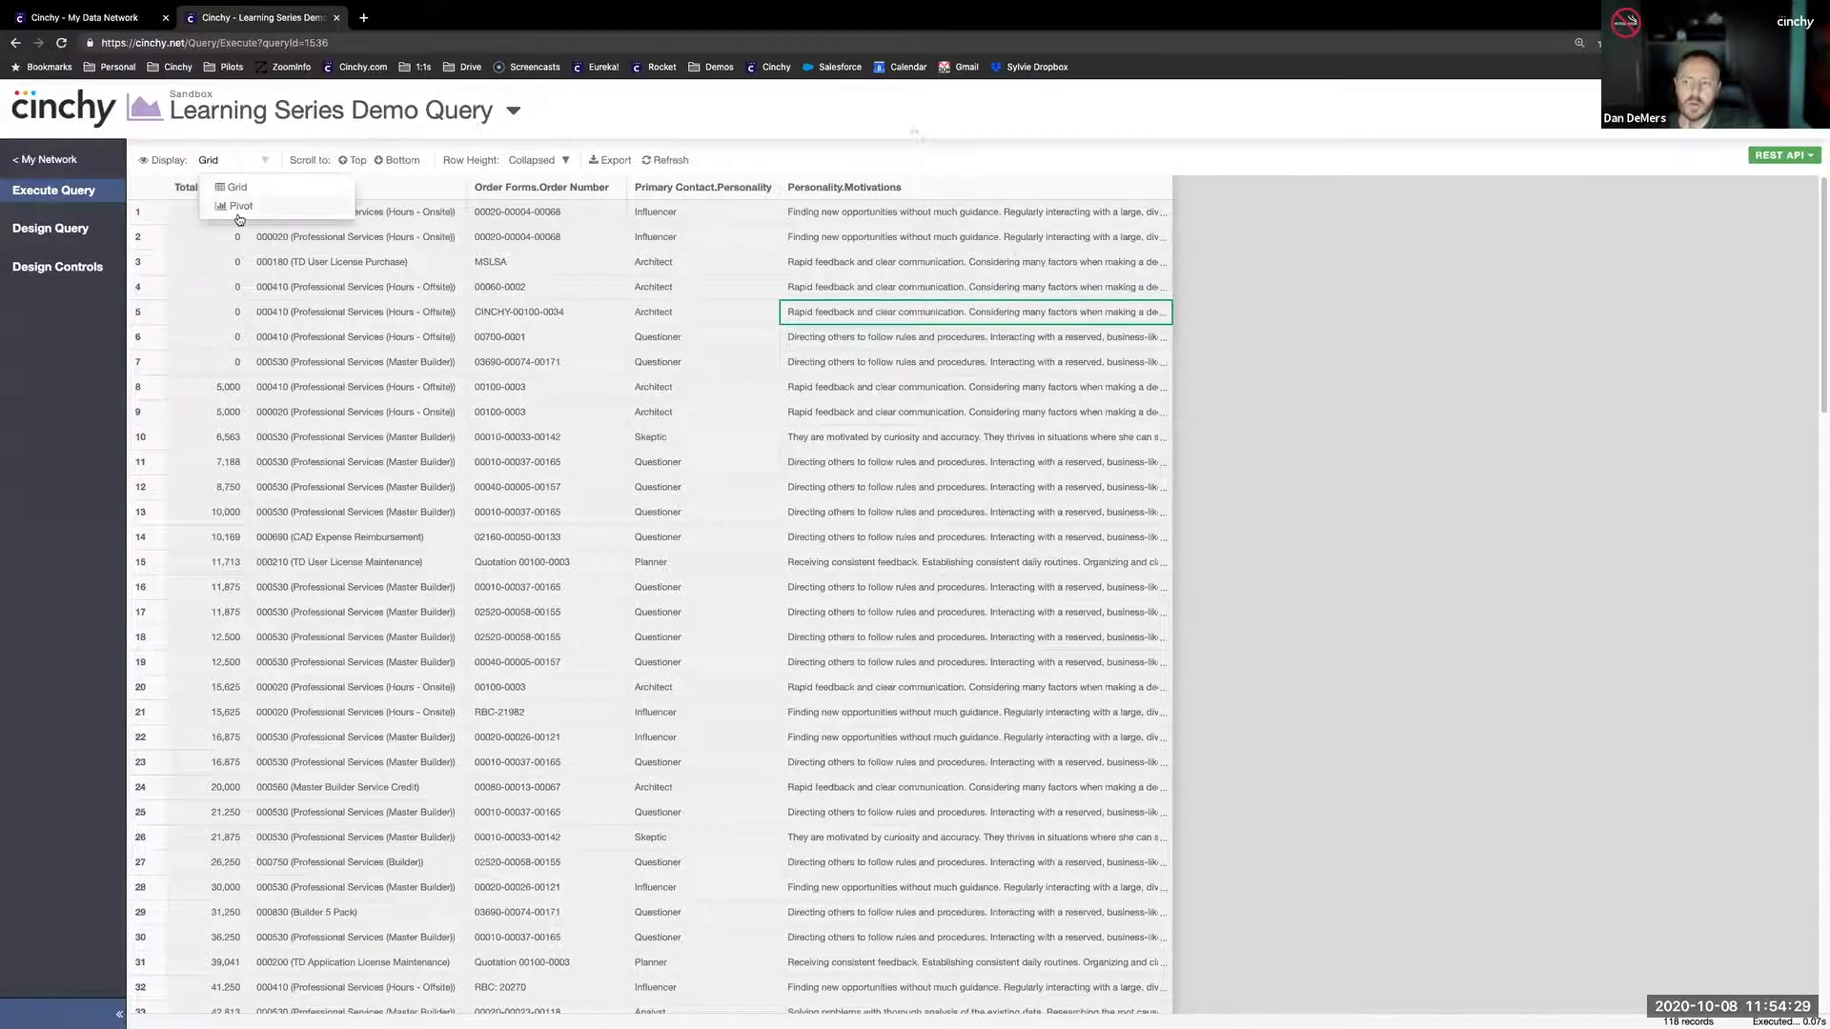
{"action": "left_click", "coordinate": [238, 205]}
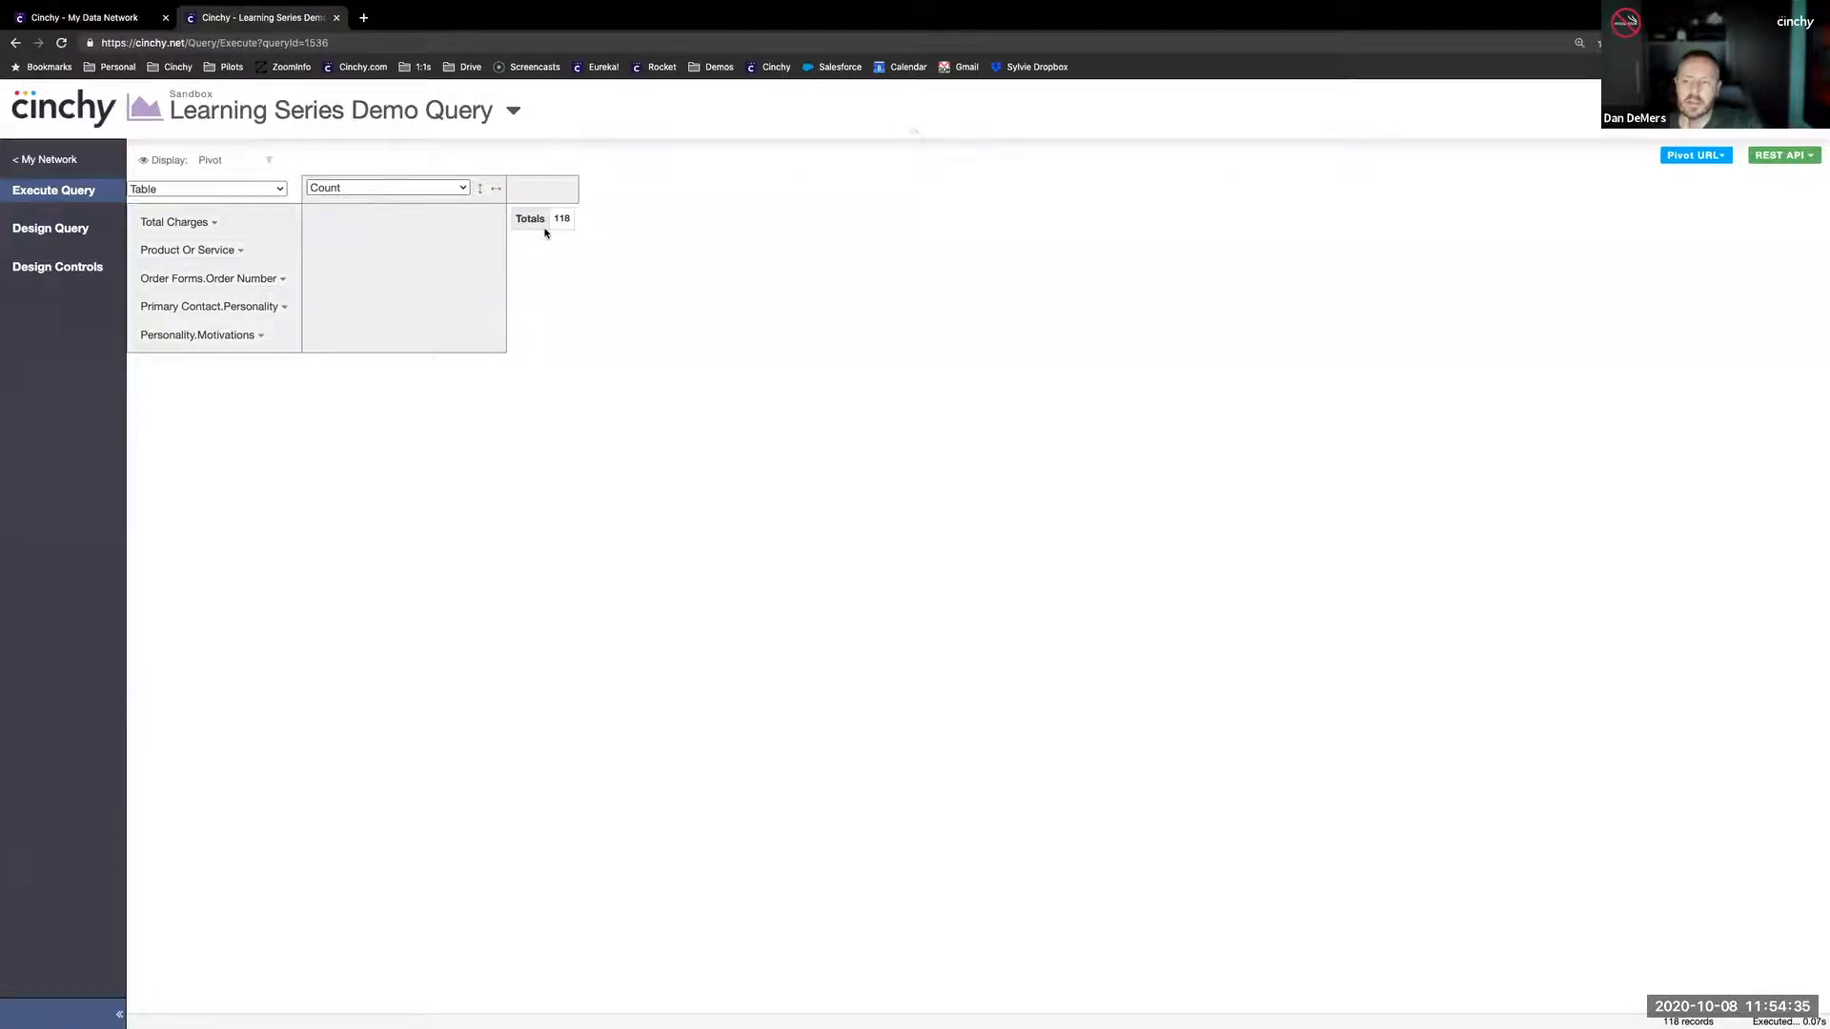
{"action": "left_click", "coordinate": [373, 189]}
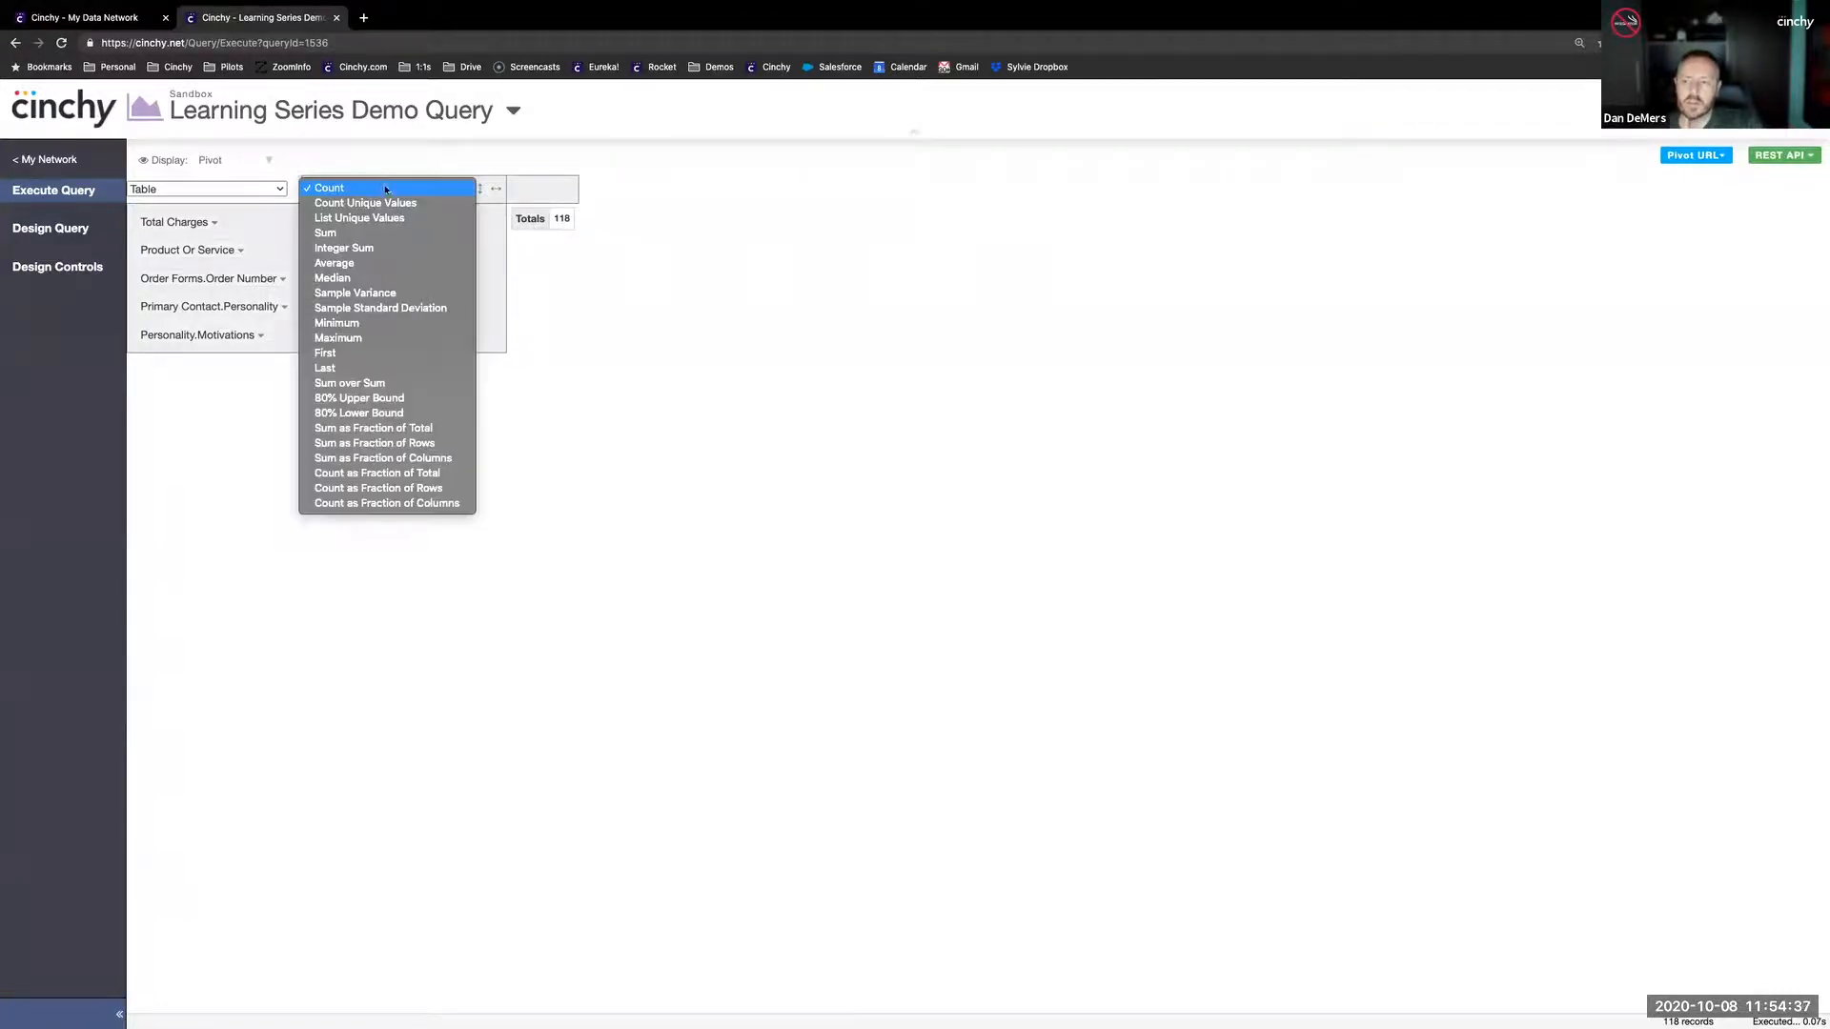
{"action": "left_click", "coordinate": [362, 234]}
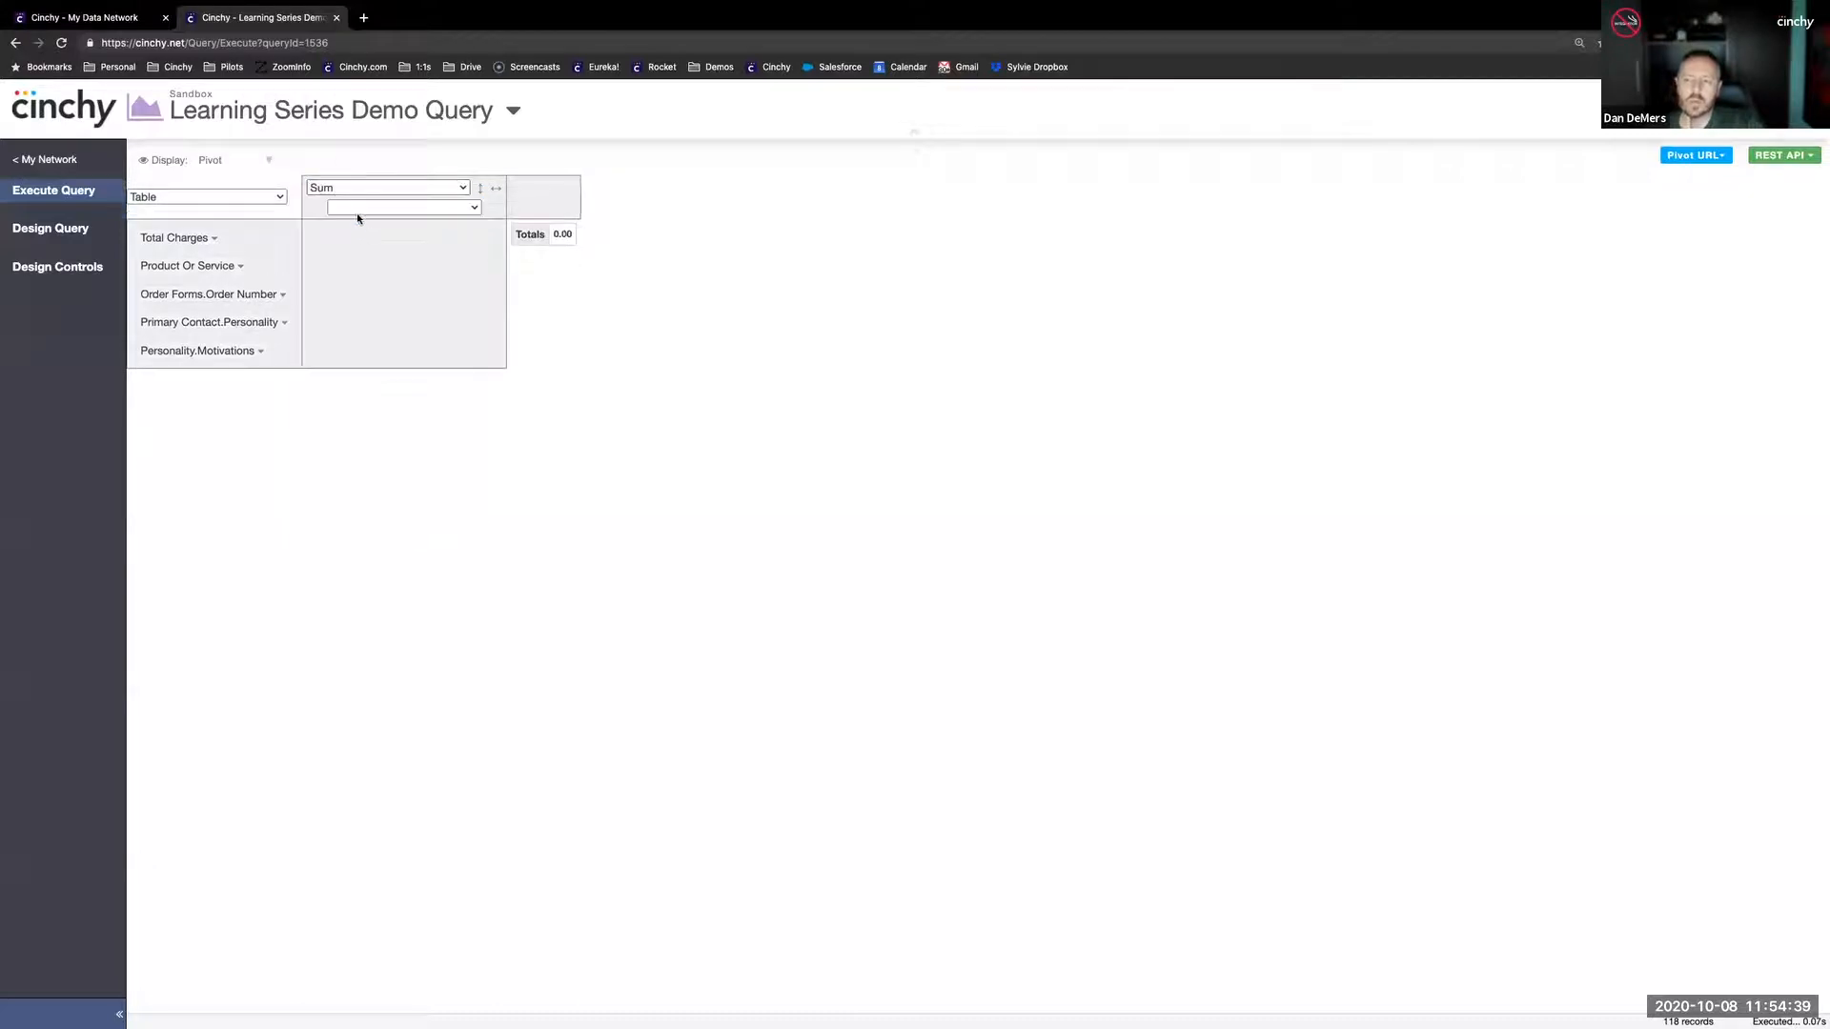
{"action": "left_click", "coordinate": [359, 206]}
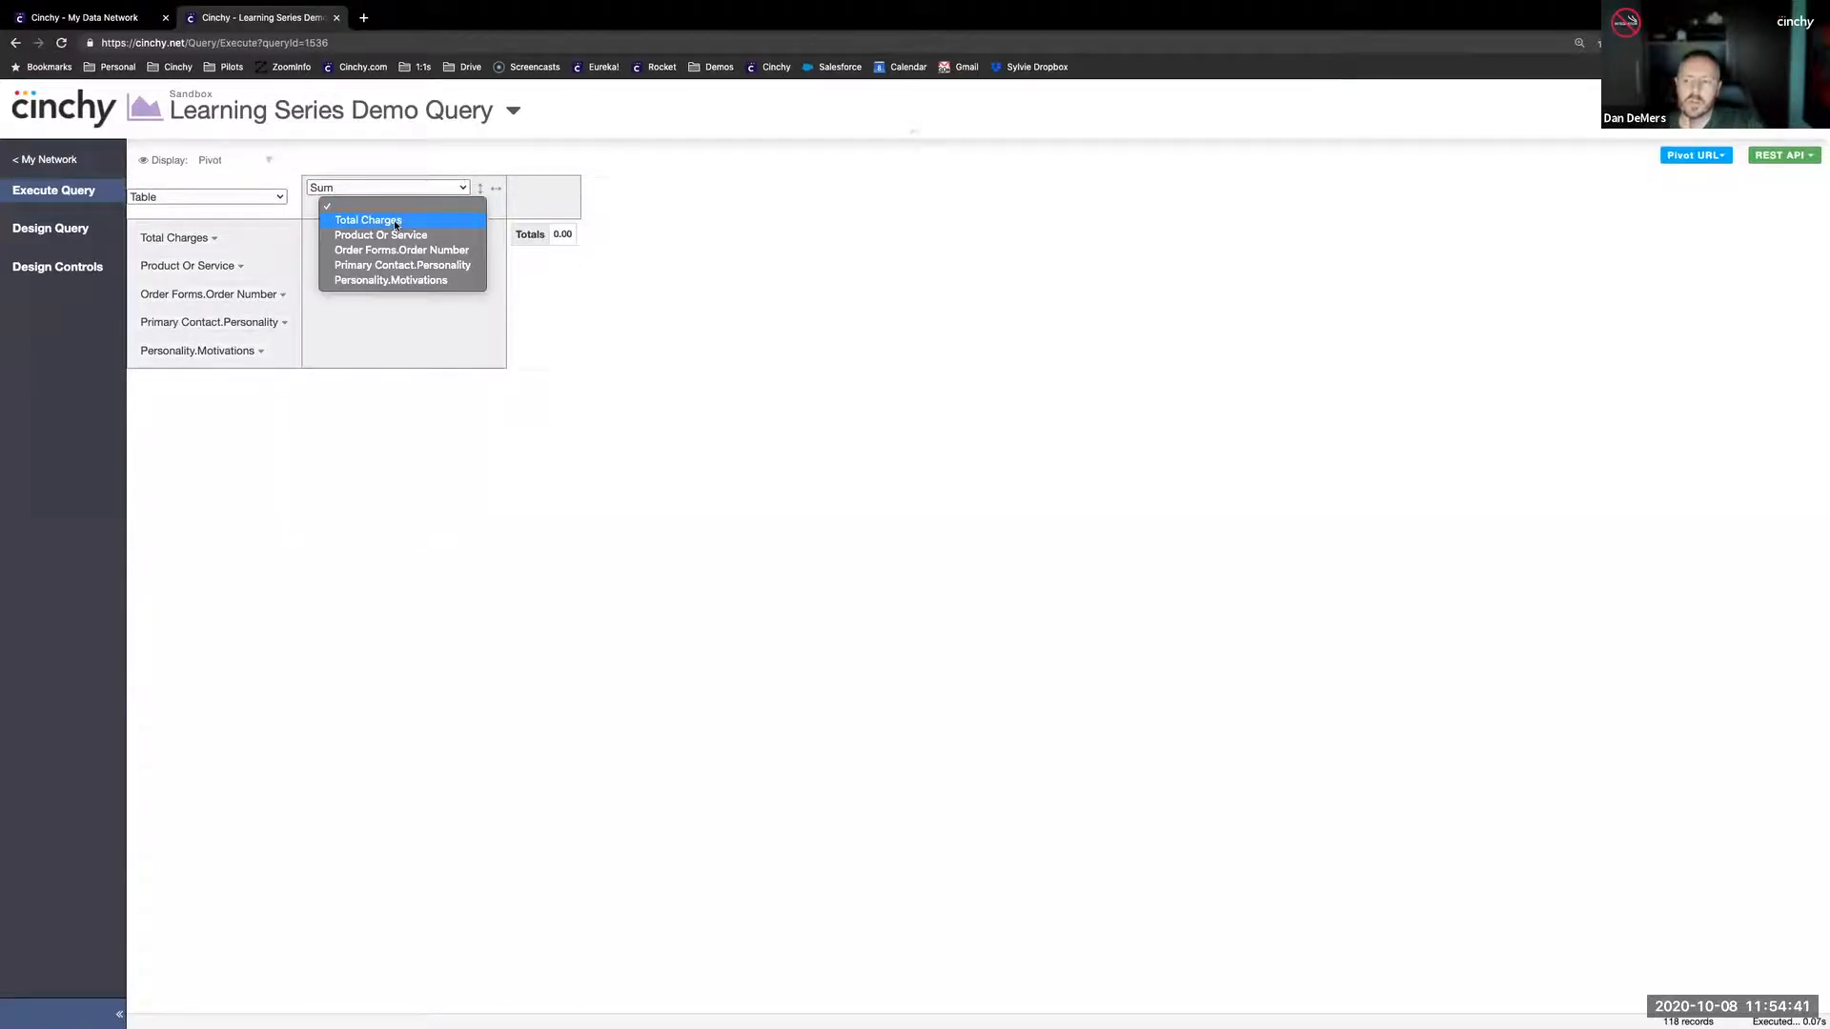
{"action": "left_click", "coordinate": [395, 222]}
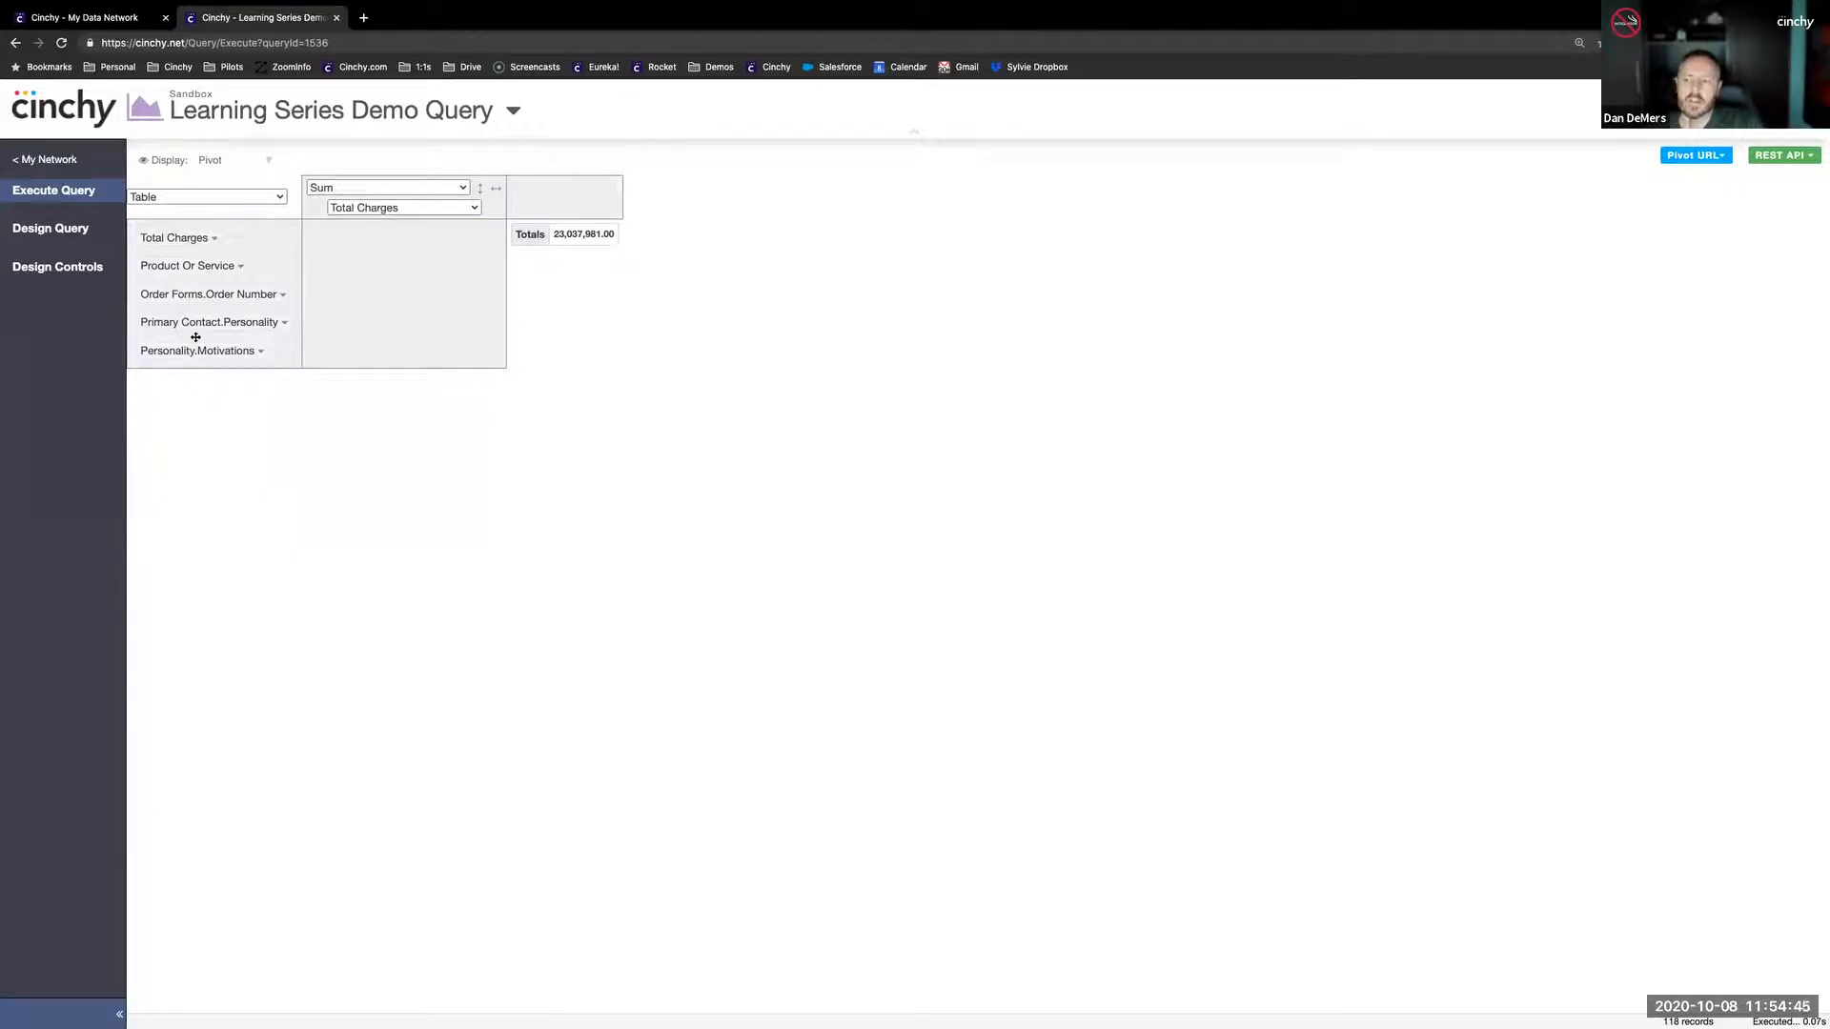
- Group the pivot rows by Primary Contact.Personality and filter that field to Architect only
{"action": "left_click_drag", "start_coordinate": [199, 329], "coordinate": [406, 290]}
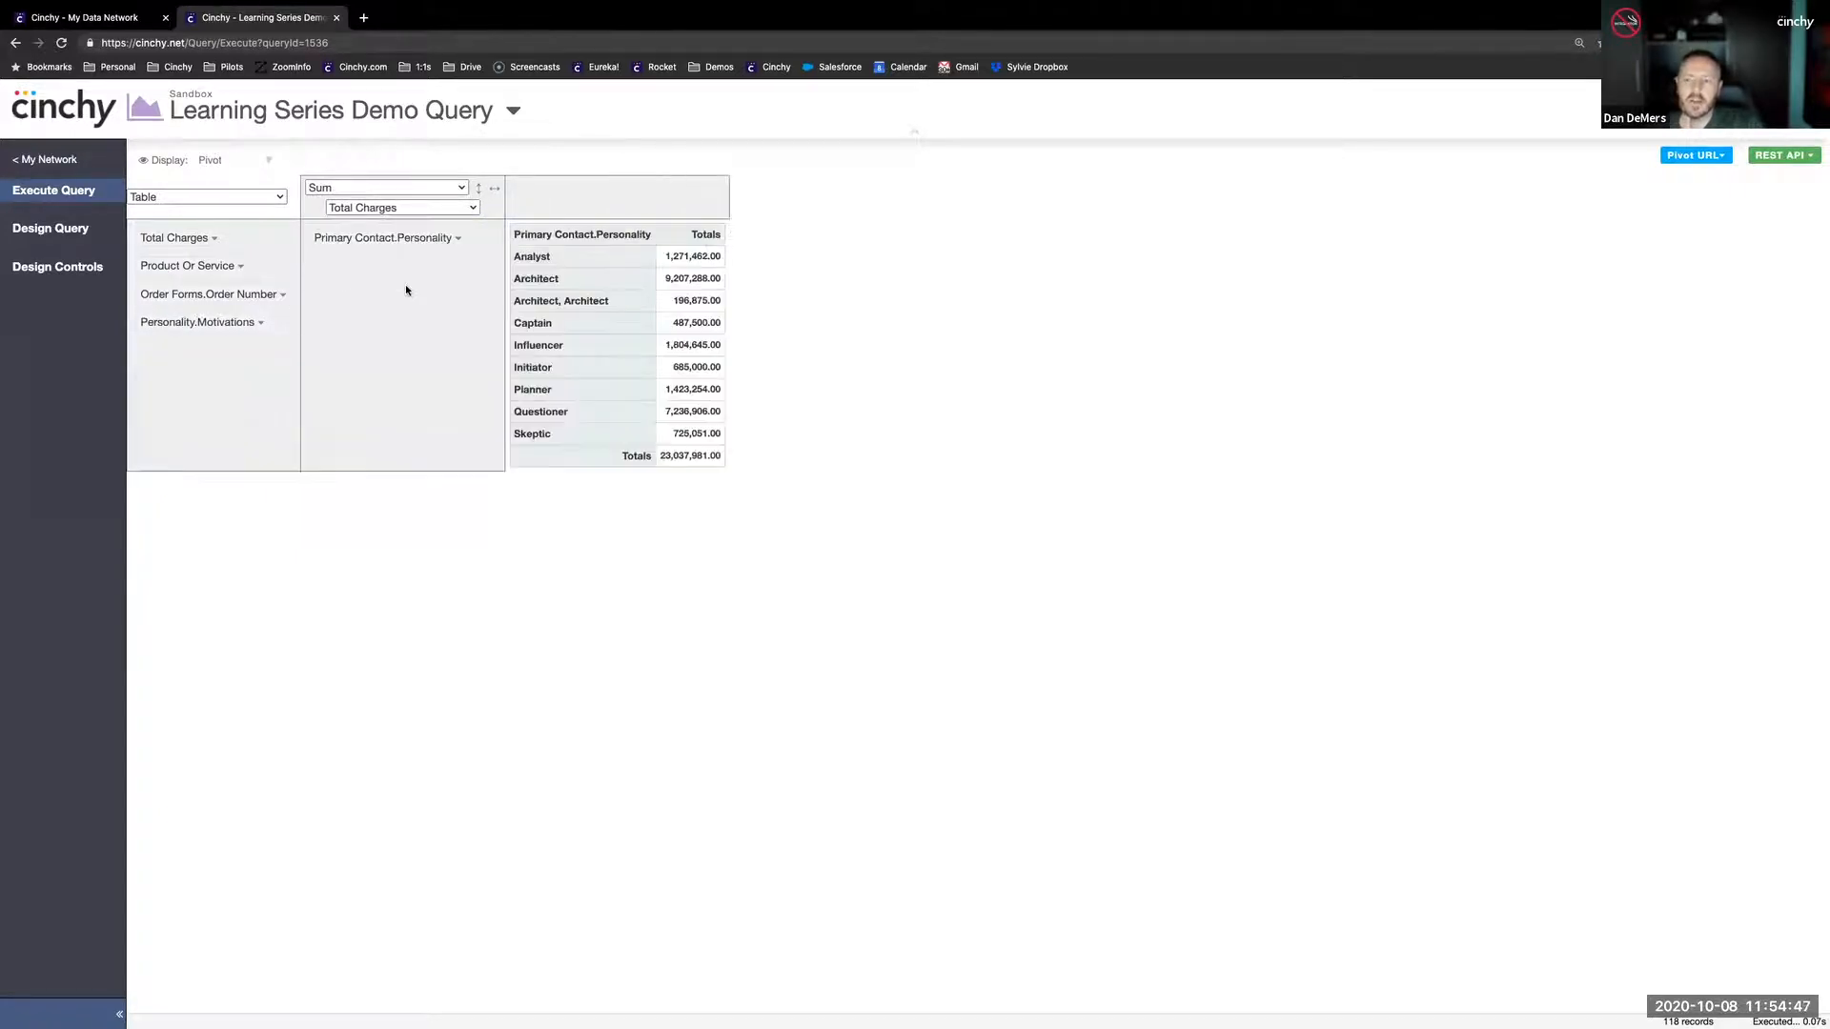
{"action": "left_click", "coordinate": [458, 238]}
{"action": "left_click", "coordinate": [477, 363]}
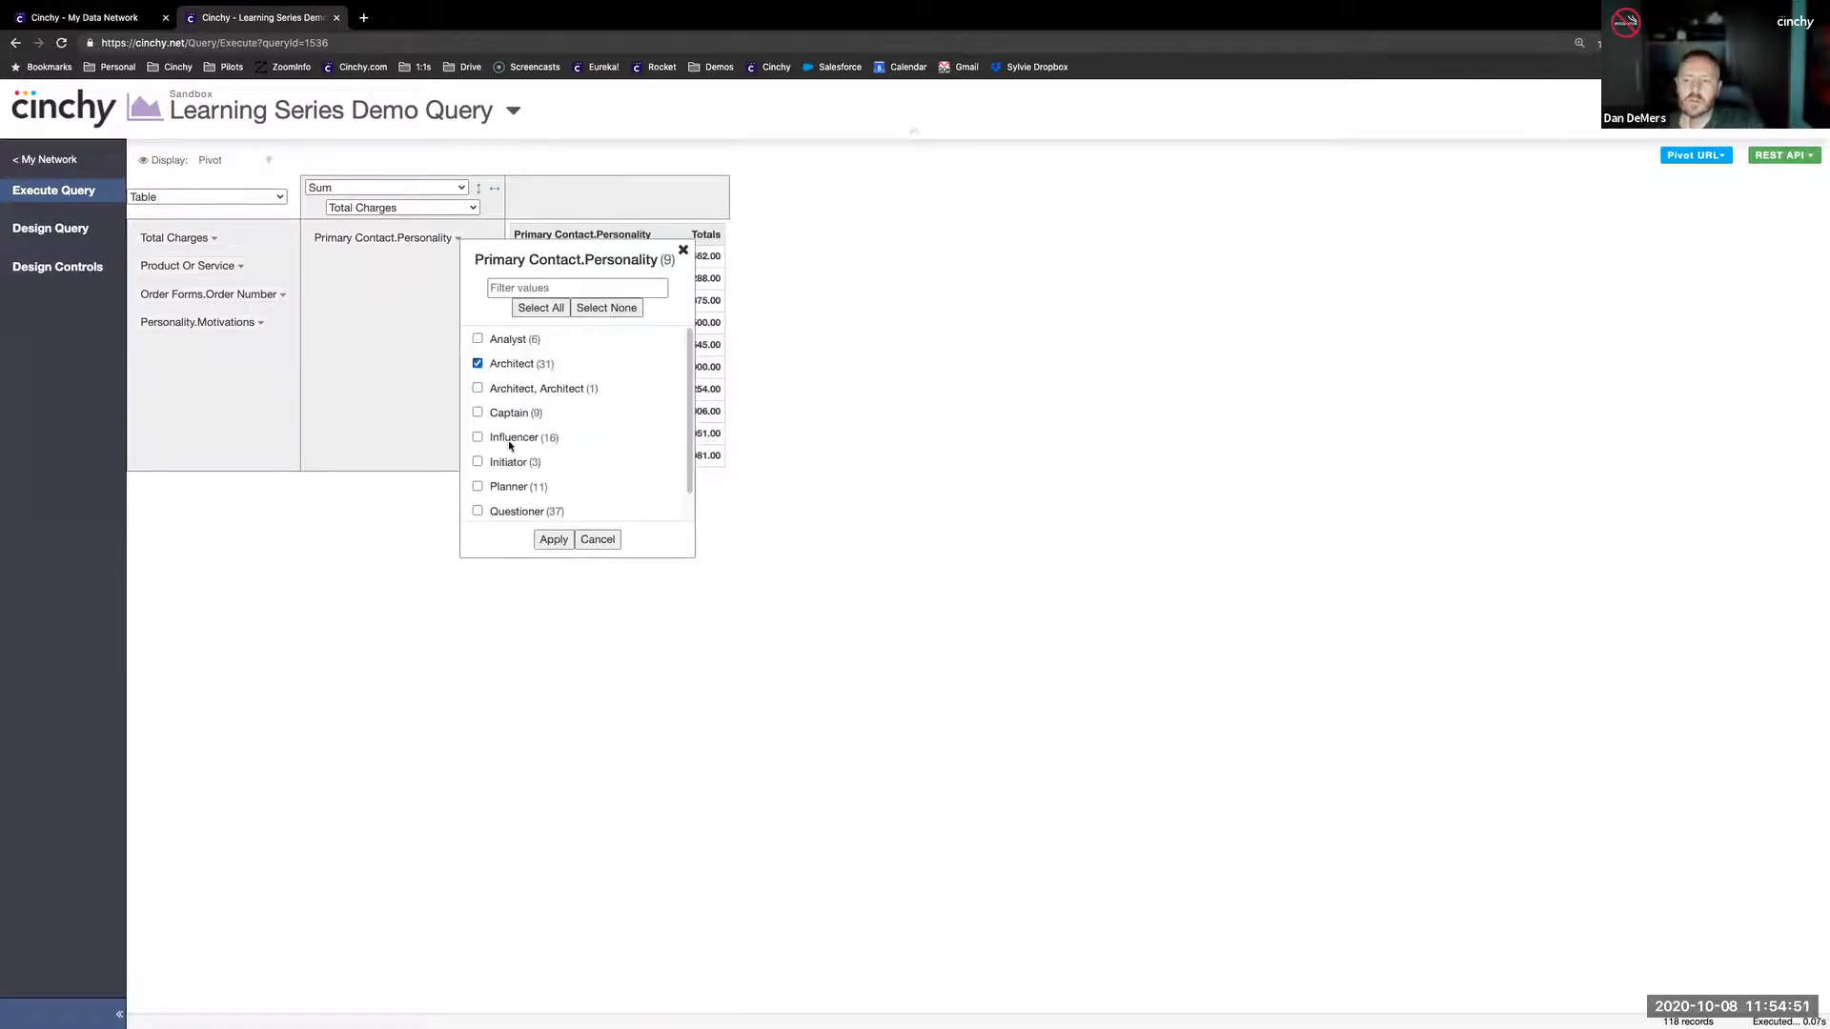
{"action": "left_click", "coordinate": [554, 540]}
- Add Product Or Service as a second row grouping, filtered to 000030 (Builder 10 Pack), and put Order Number last among the unused fields
{"action": "left_click_drag", "start_coordinate": [177, 265], "coordinate": [467, 268]}
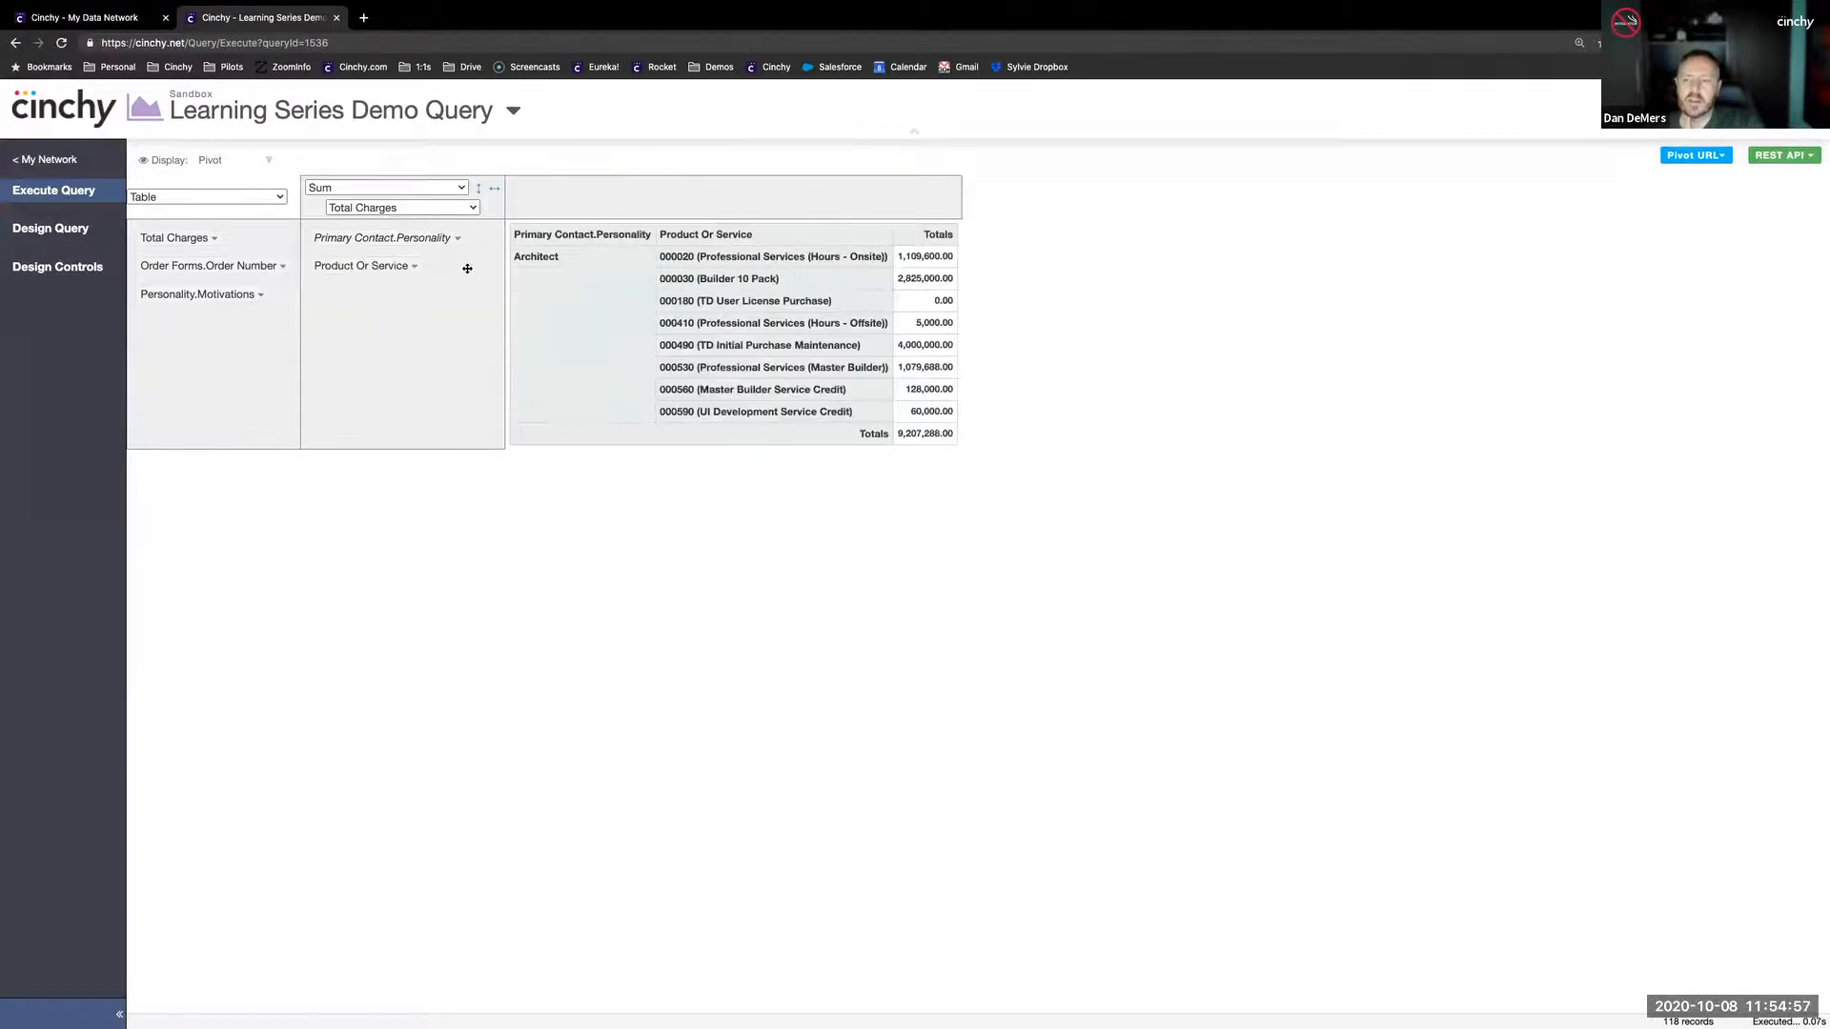
{"action": "left_click", "coordinate": [413, 266]}
{"action": "left_click", "coordinate": [433, 392]}
{"action": "left_click", "coordinate": [510, 568]}
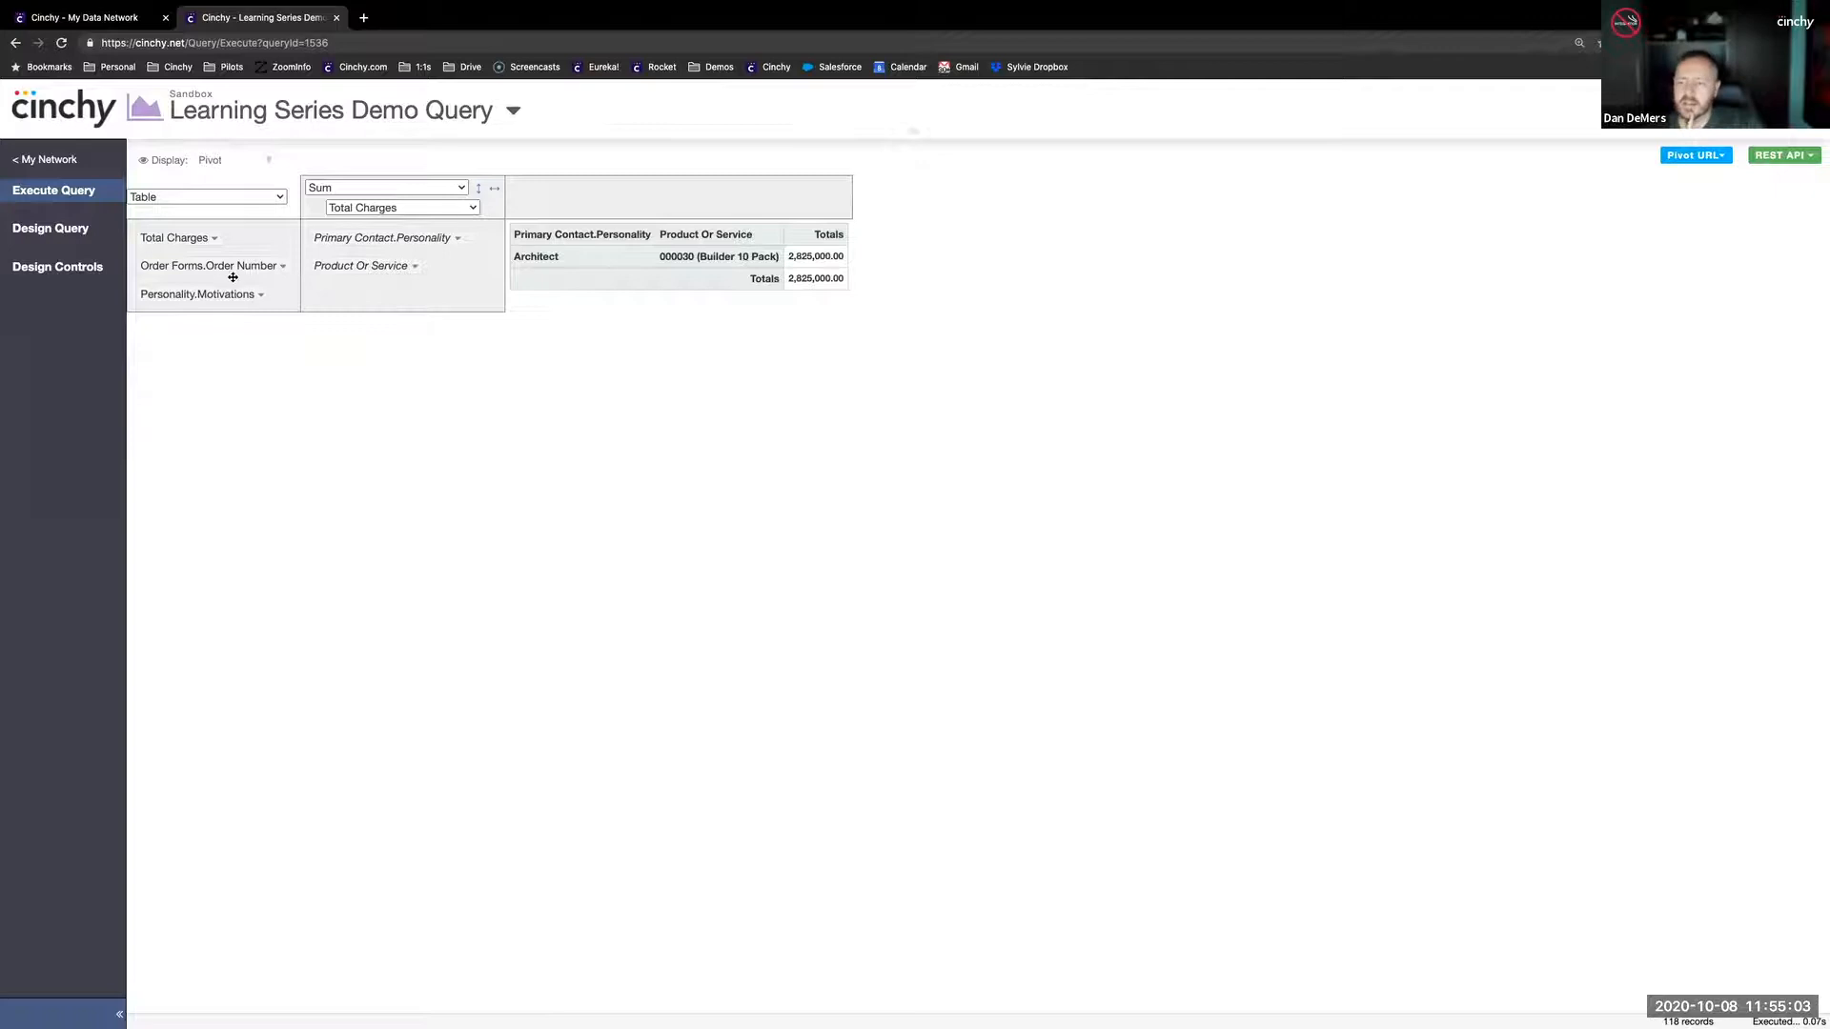
{"action": "left_click_drag", "start_coordinate": [233, 266], "coordinate": [229, 307]}
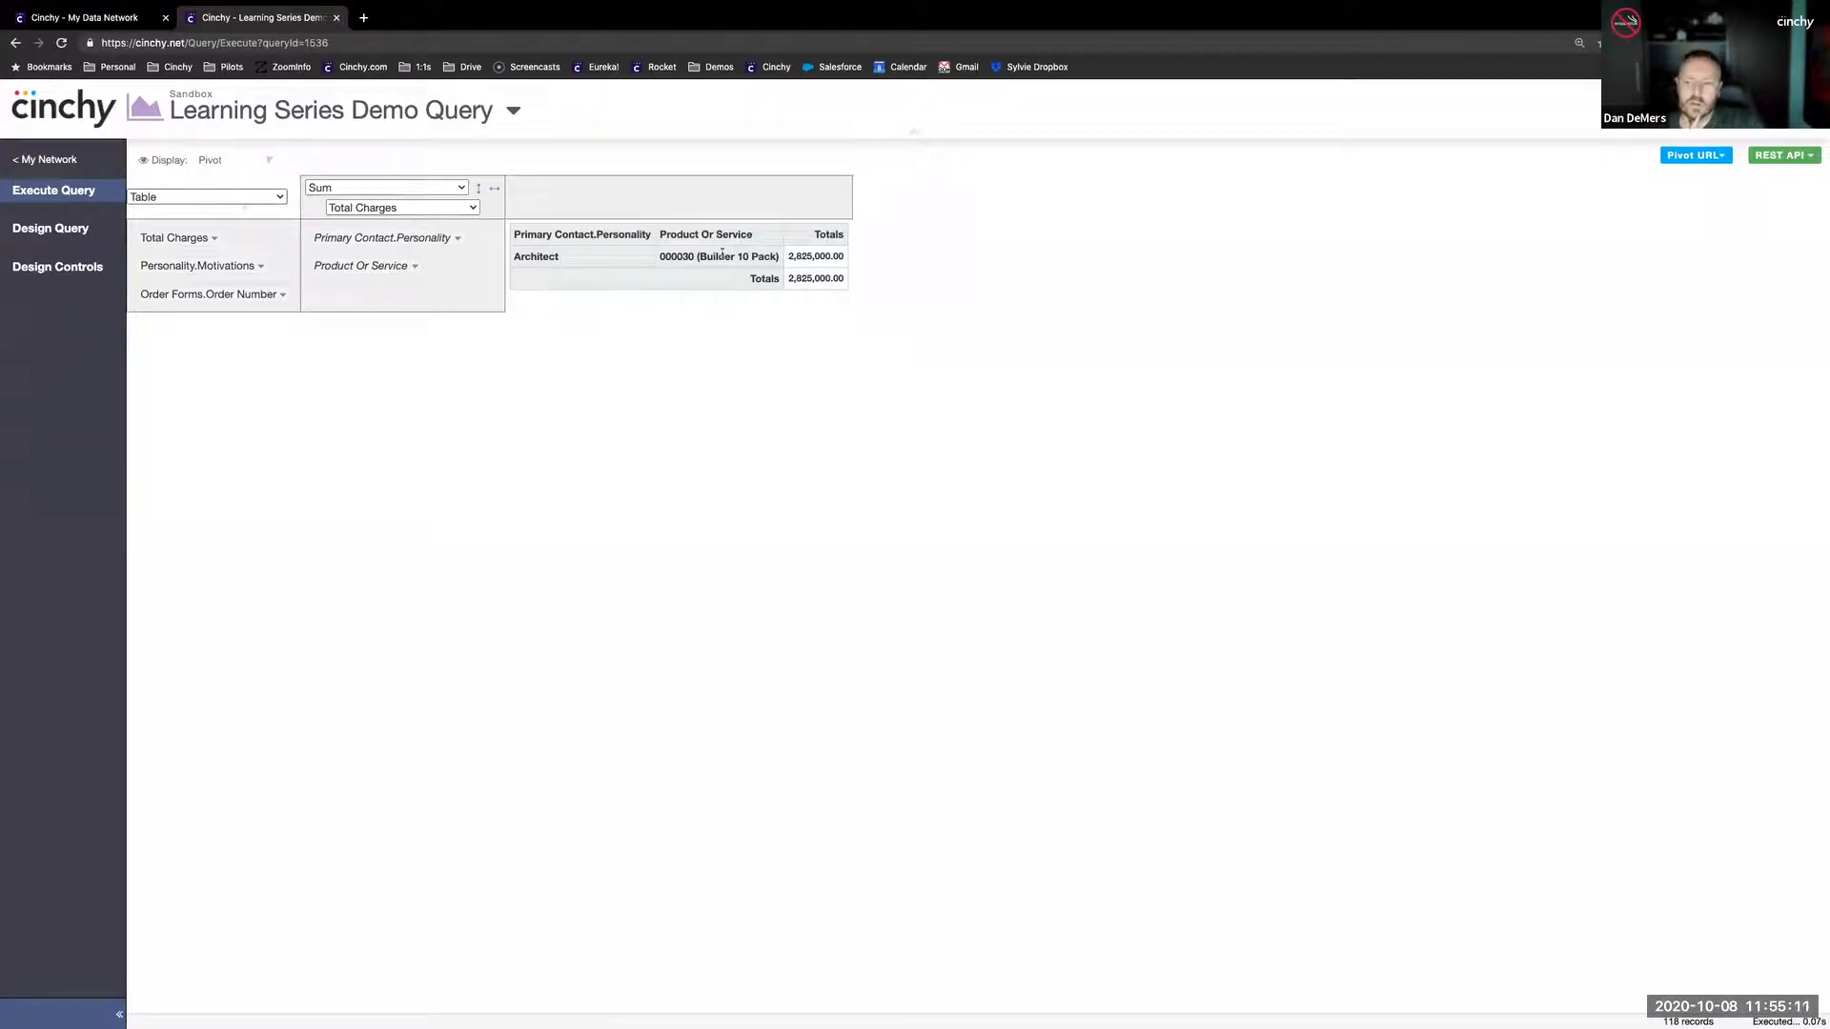
- Show the pivot as a Horizontal Bar Chart
{"action": "left_click", "coordinate": [227, 197]}
{"action": "left_click", "coordinate": [205, 257]}
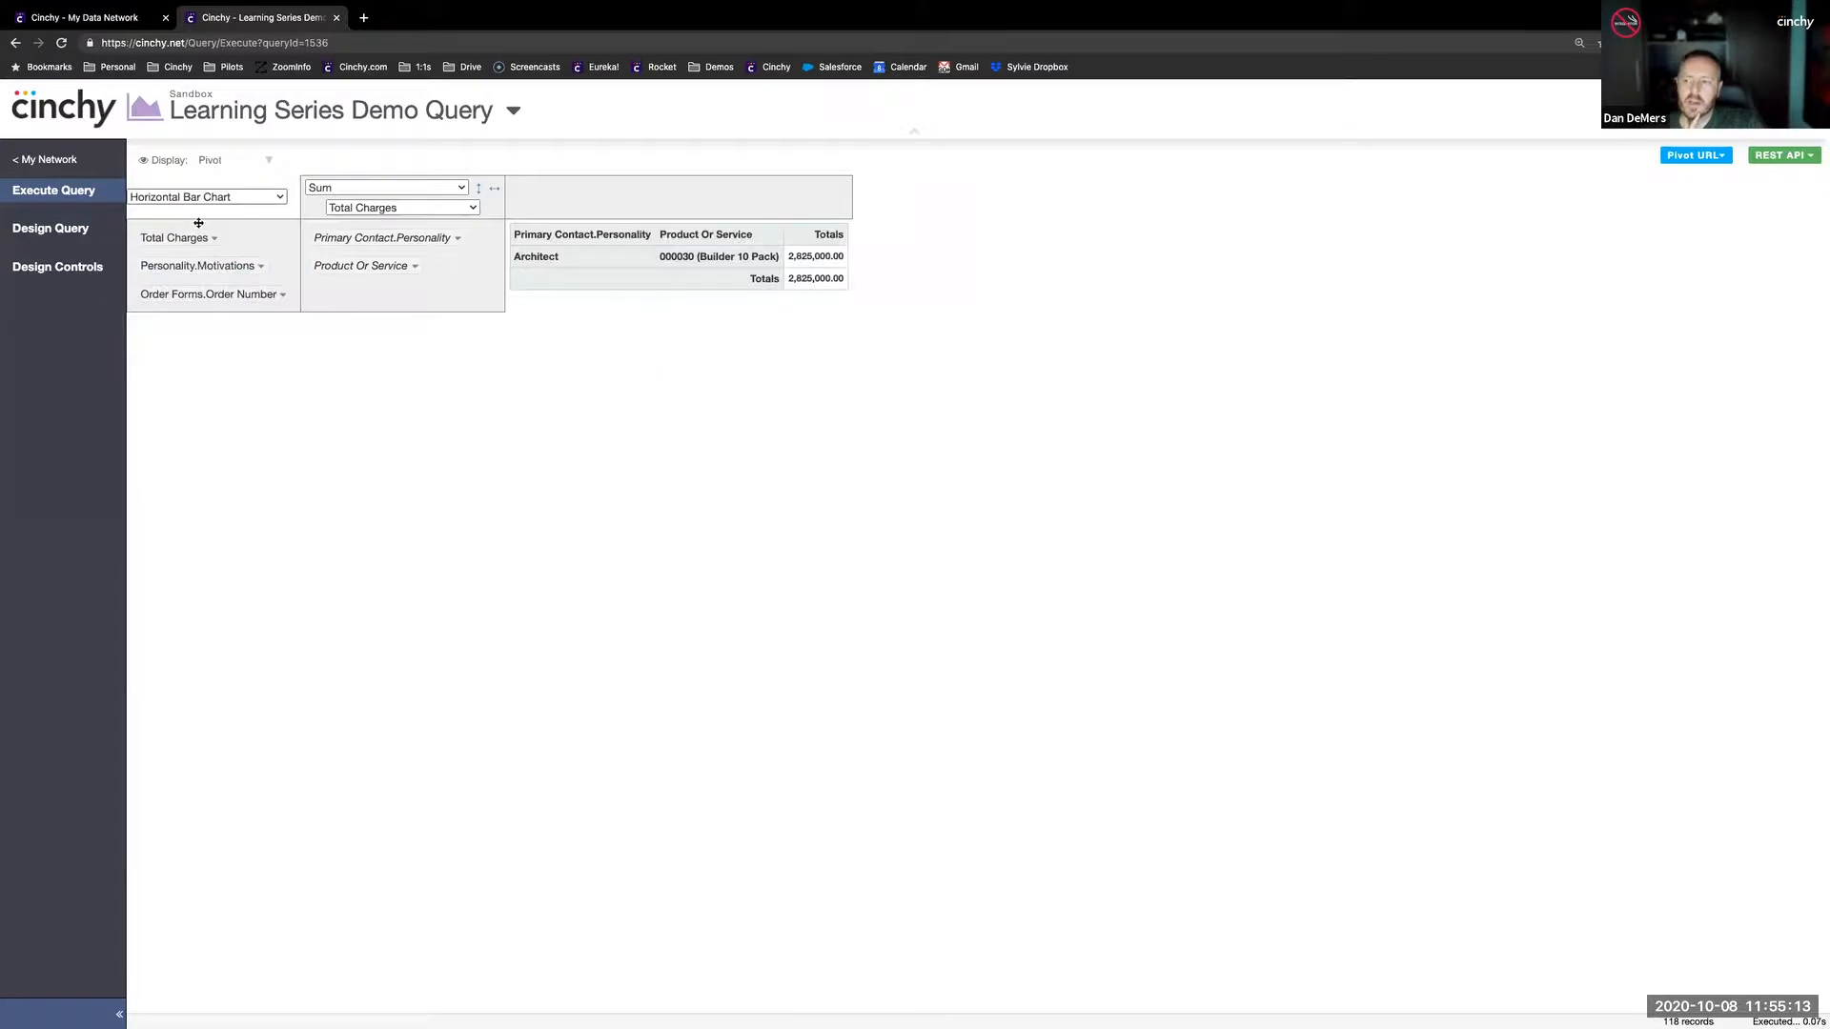
{"action": "left_click", "coordinate": [218, 197]}
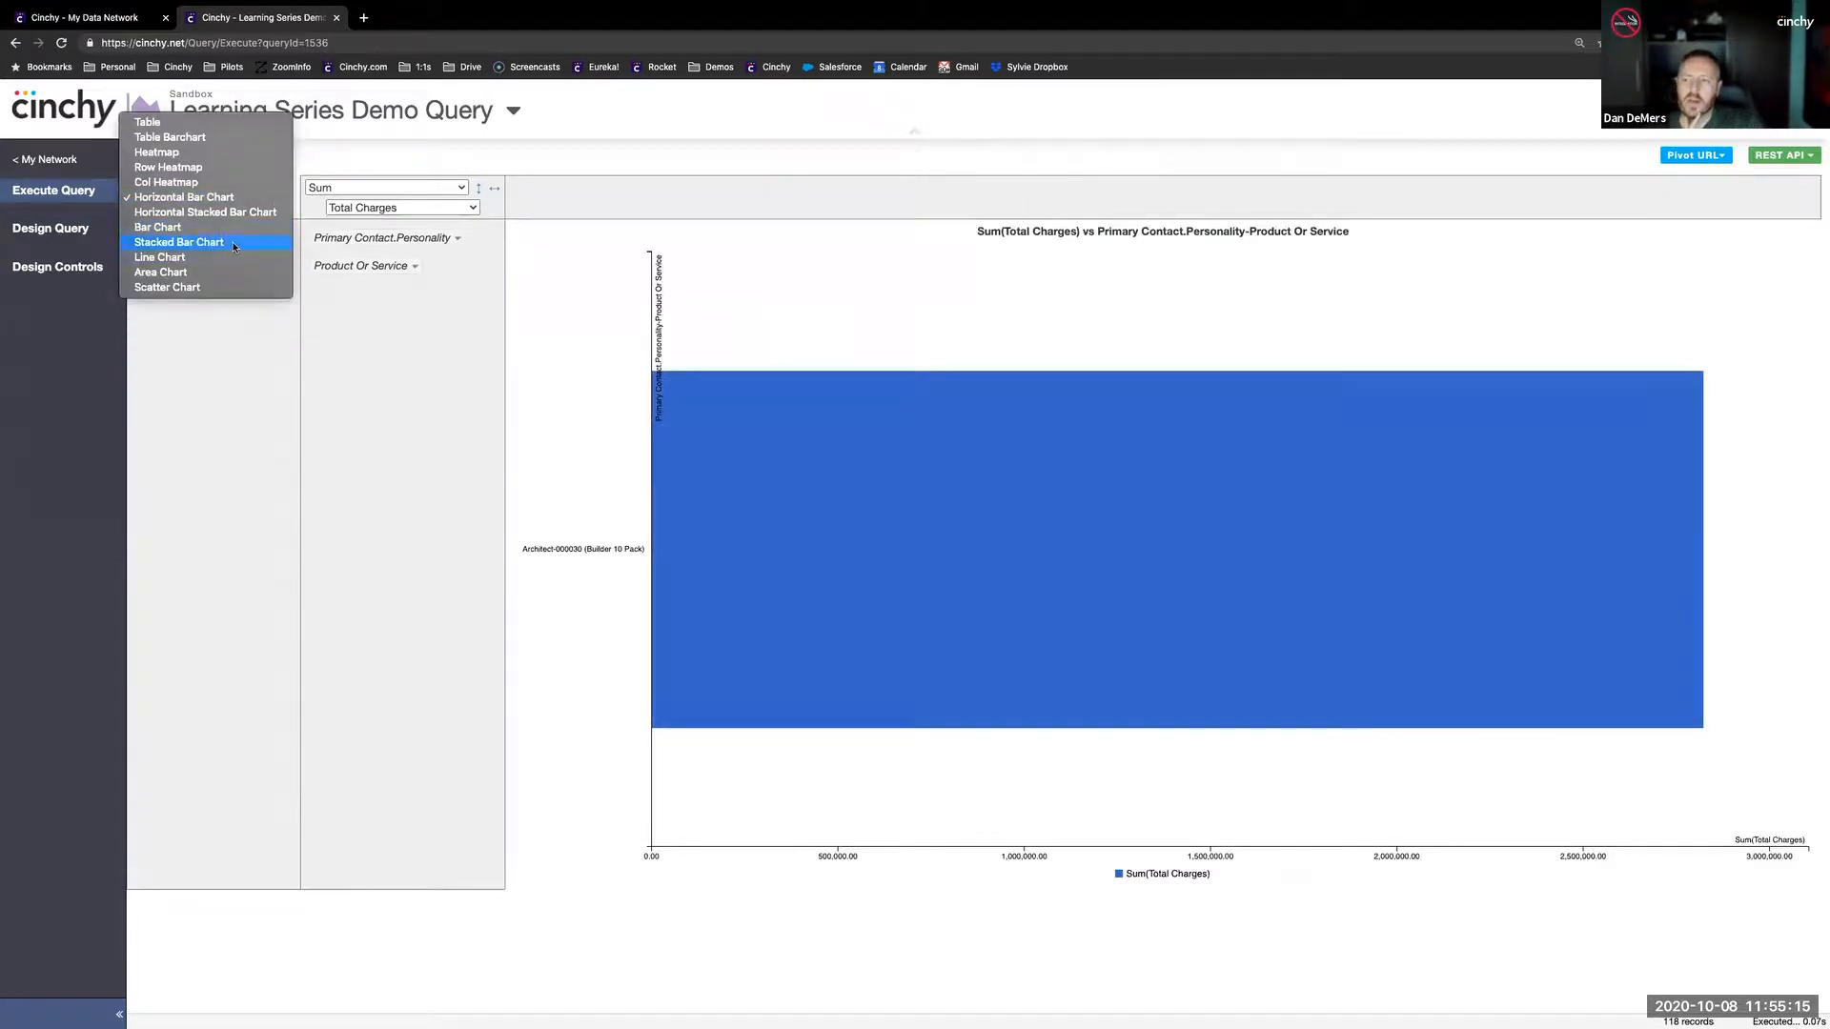
{"action": "left_click", "coordinate": [489, 443]}
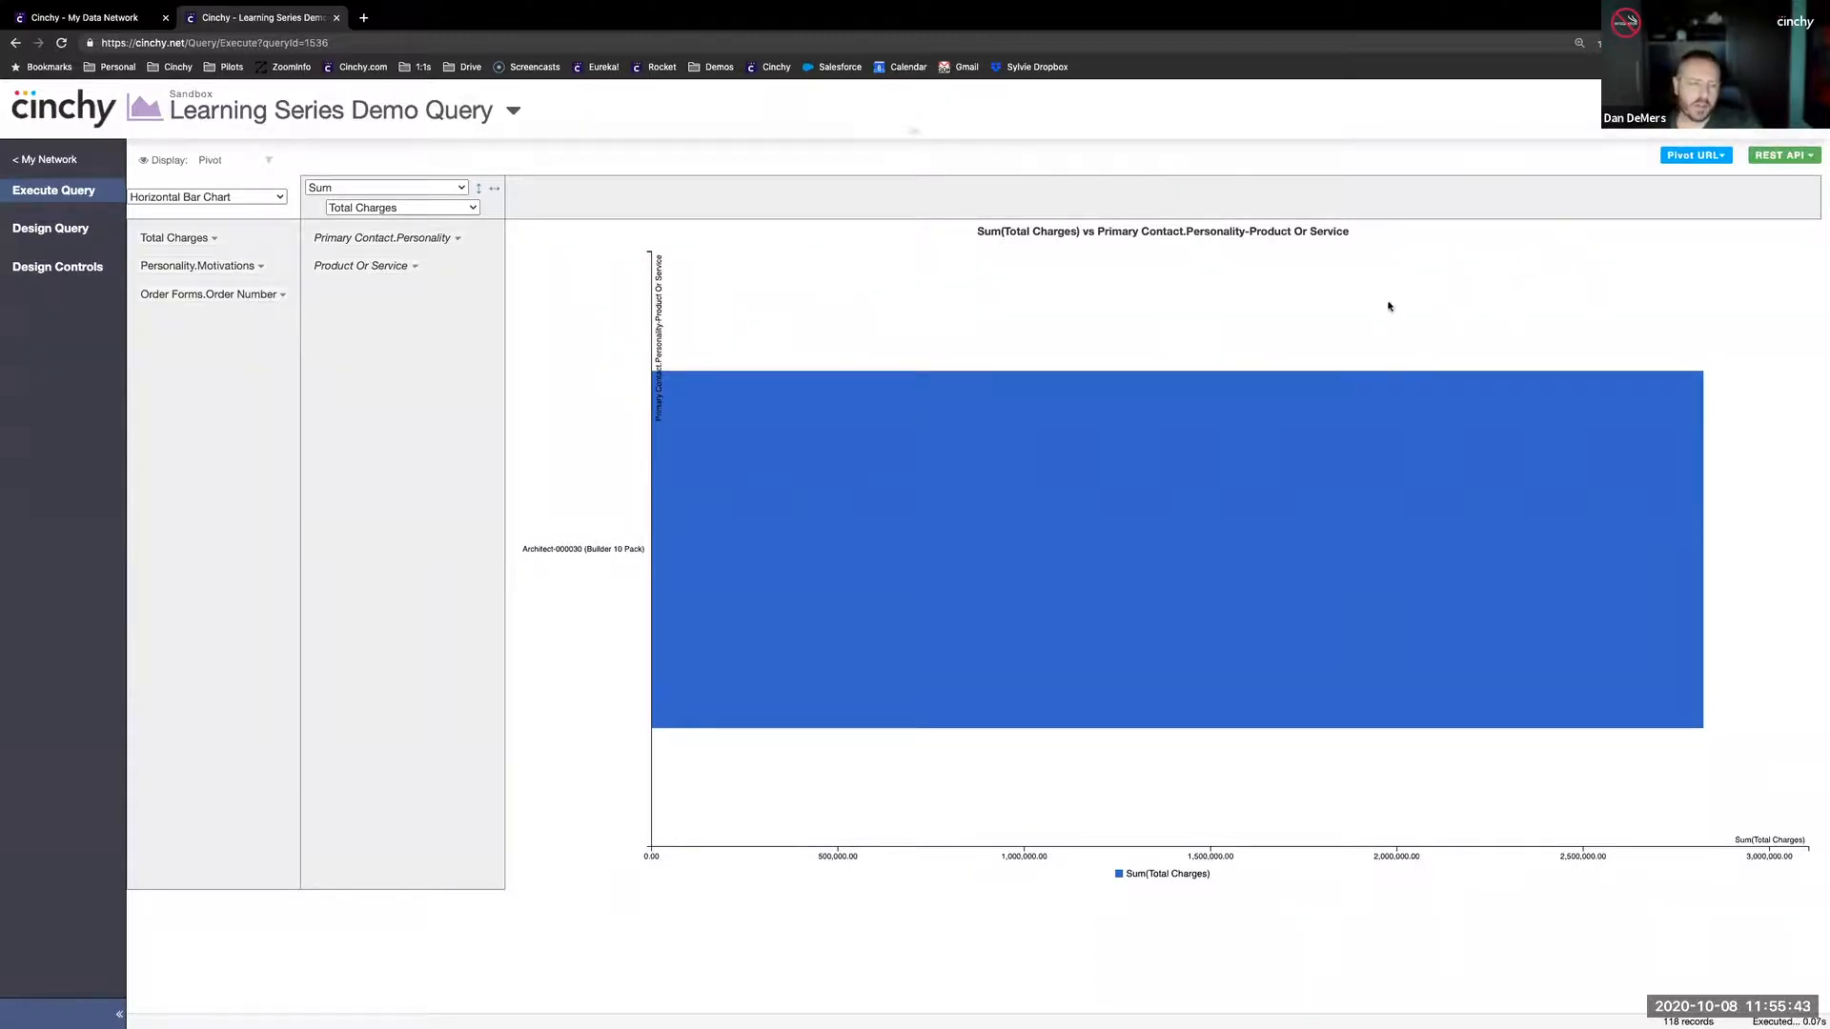
- Open the query's REST API output in a new tab and examine its JSON and endpoint address in the page source
{"action": "left_click", "coordinate": [1783, 162]}
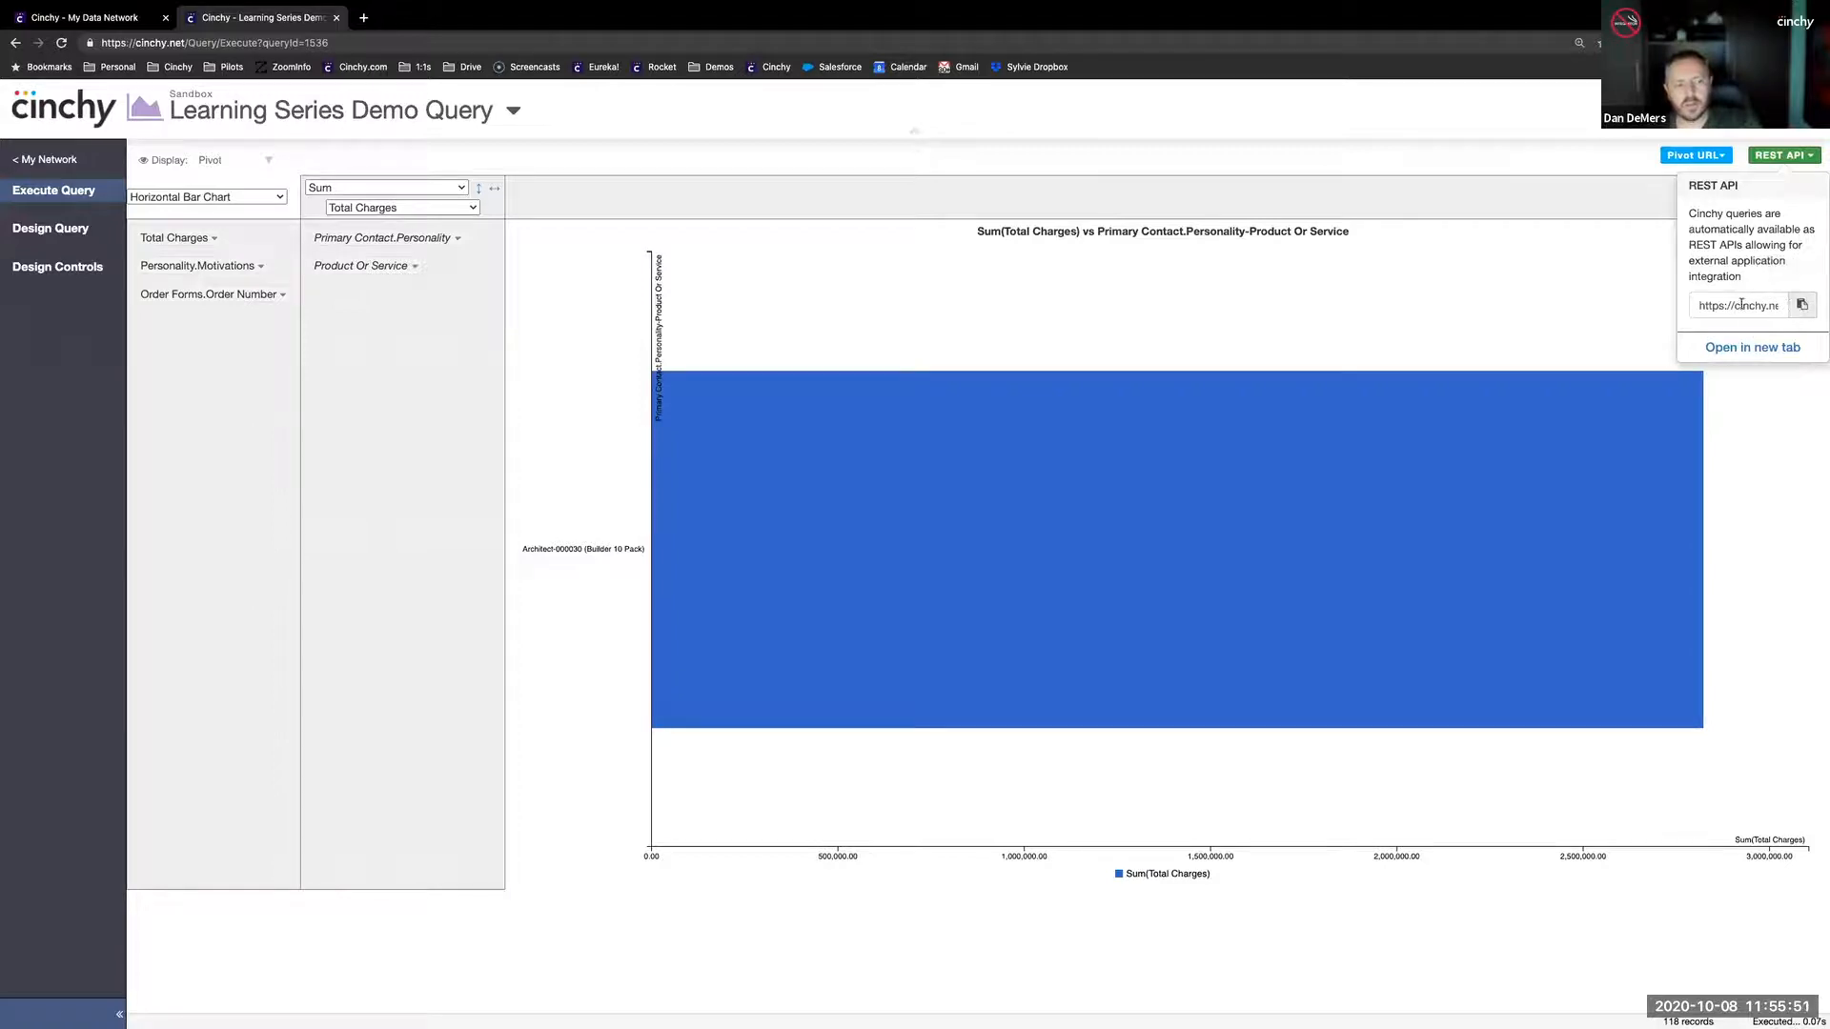
{"action": "left_click", "coordinate": [1753, 349]}
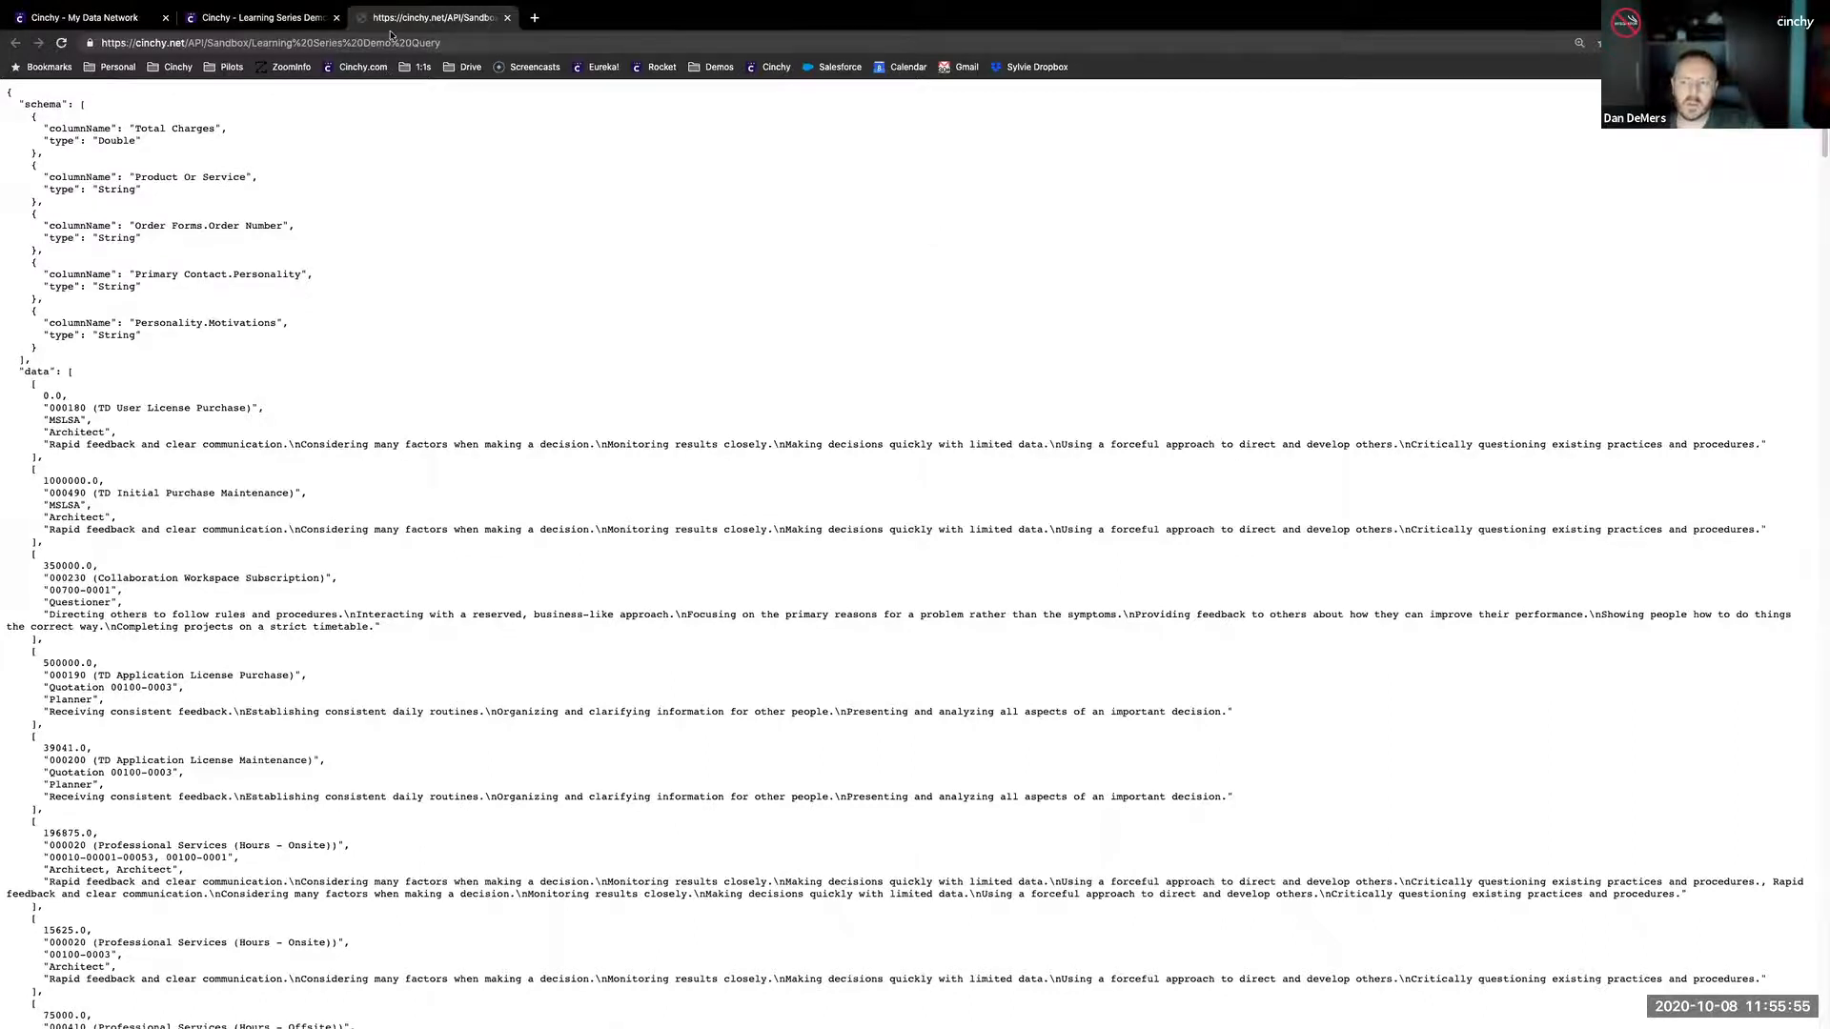
{"action": "right_click", "coordinate": [889, 247]}
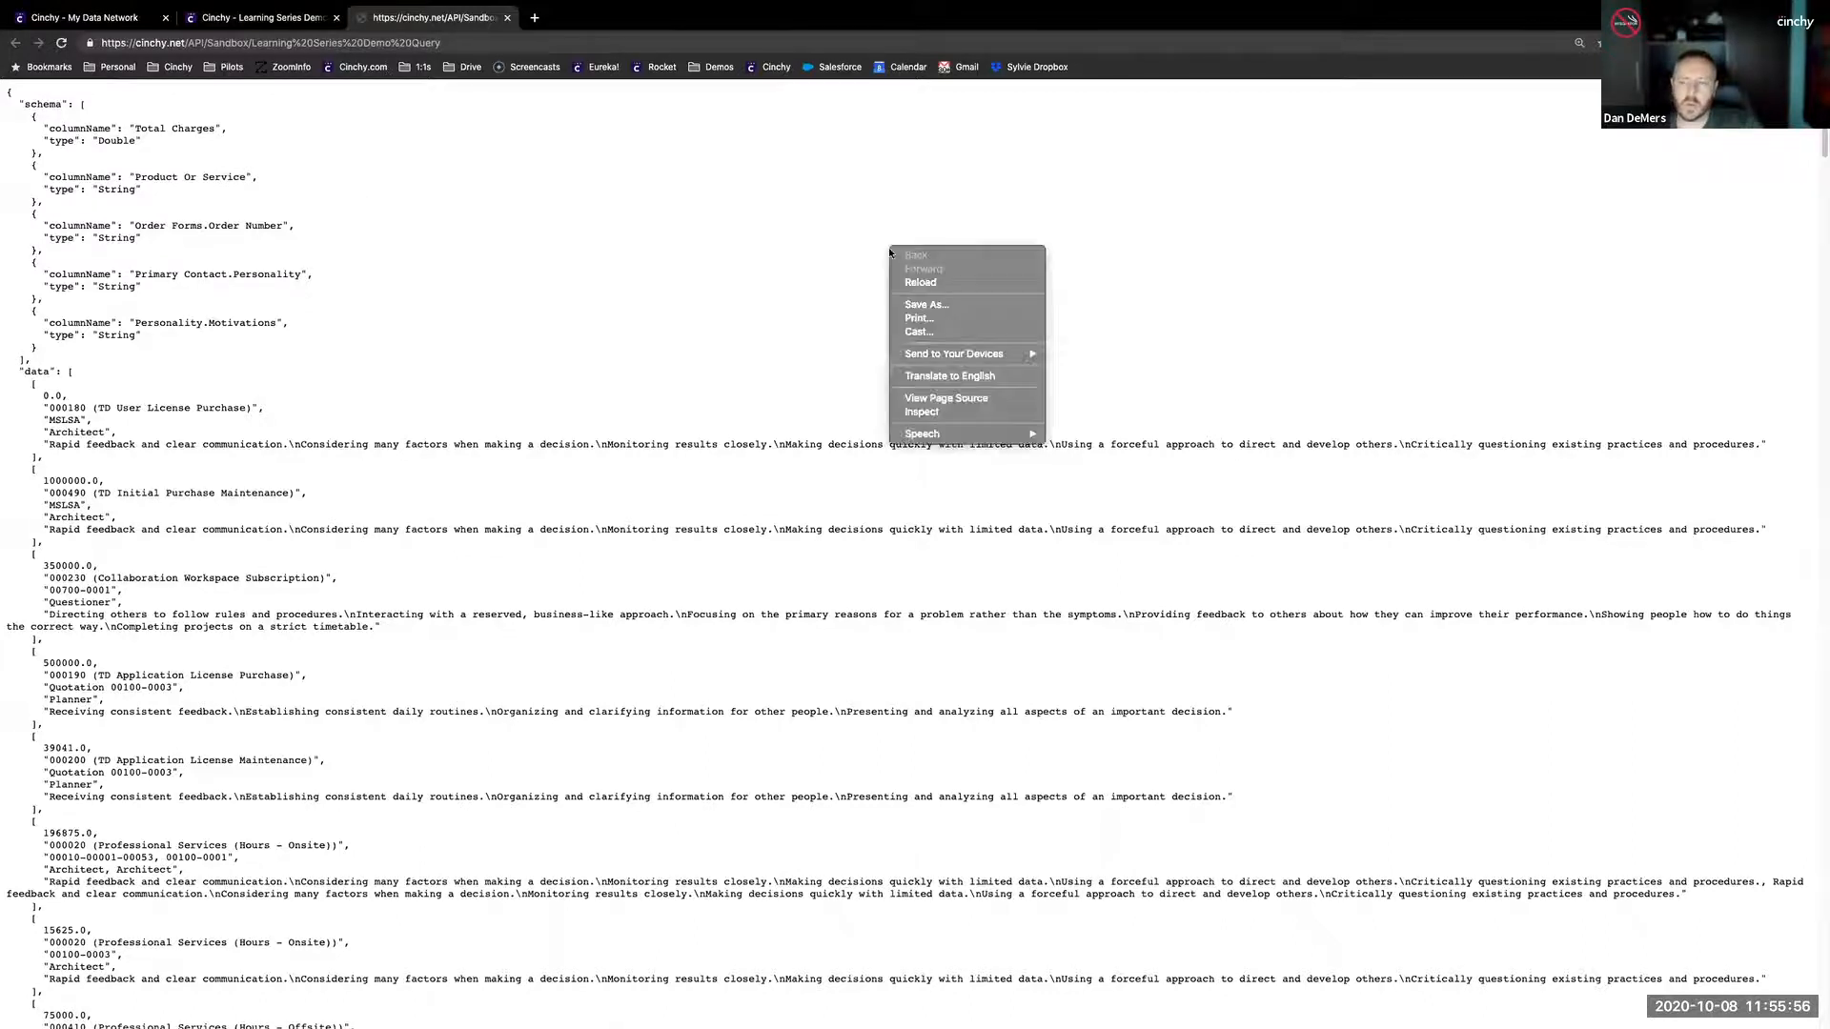
{"action": "left_click", "coordinate": [959, 399]}
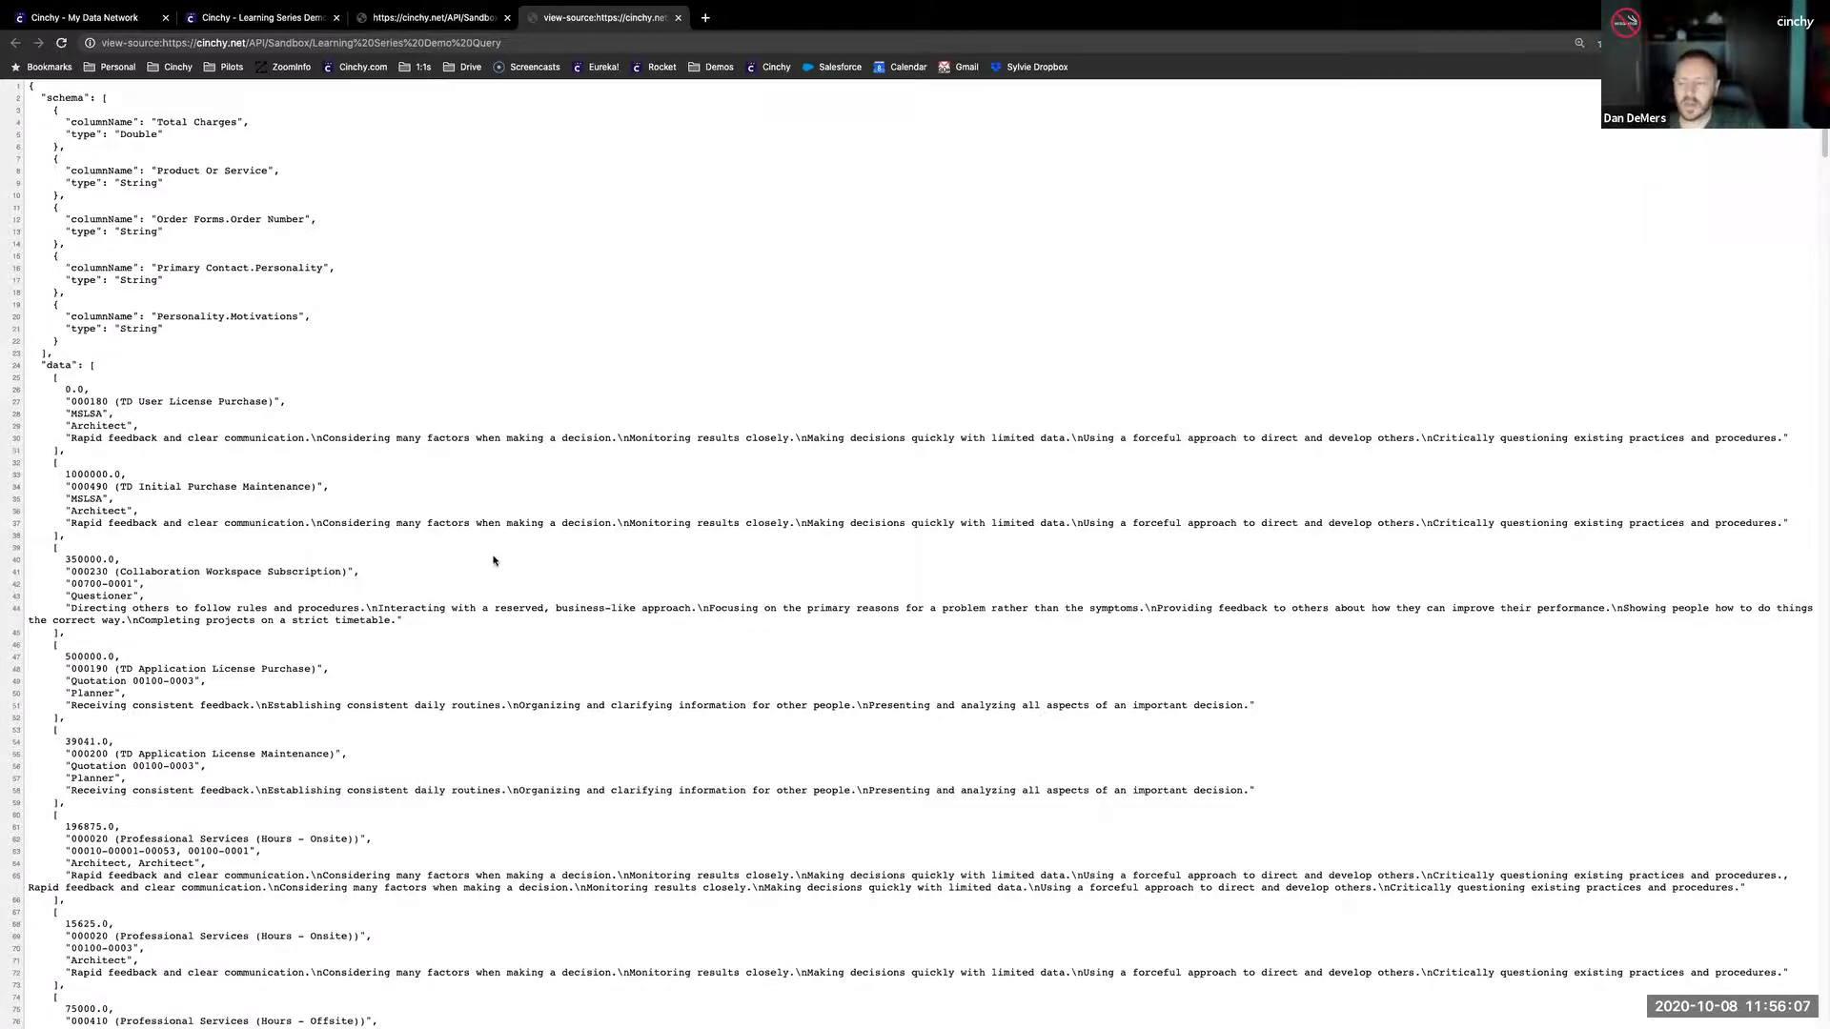
{"action": "scroll", "coordinate": [494, 561], "scroll_direction": "down", "scroll_amount": 20}
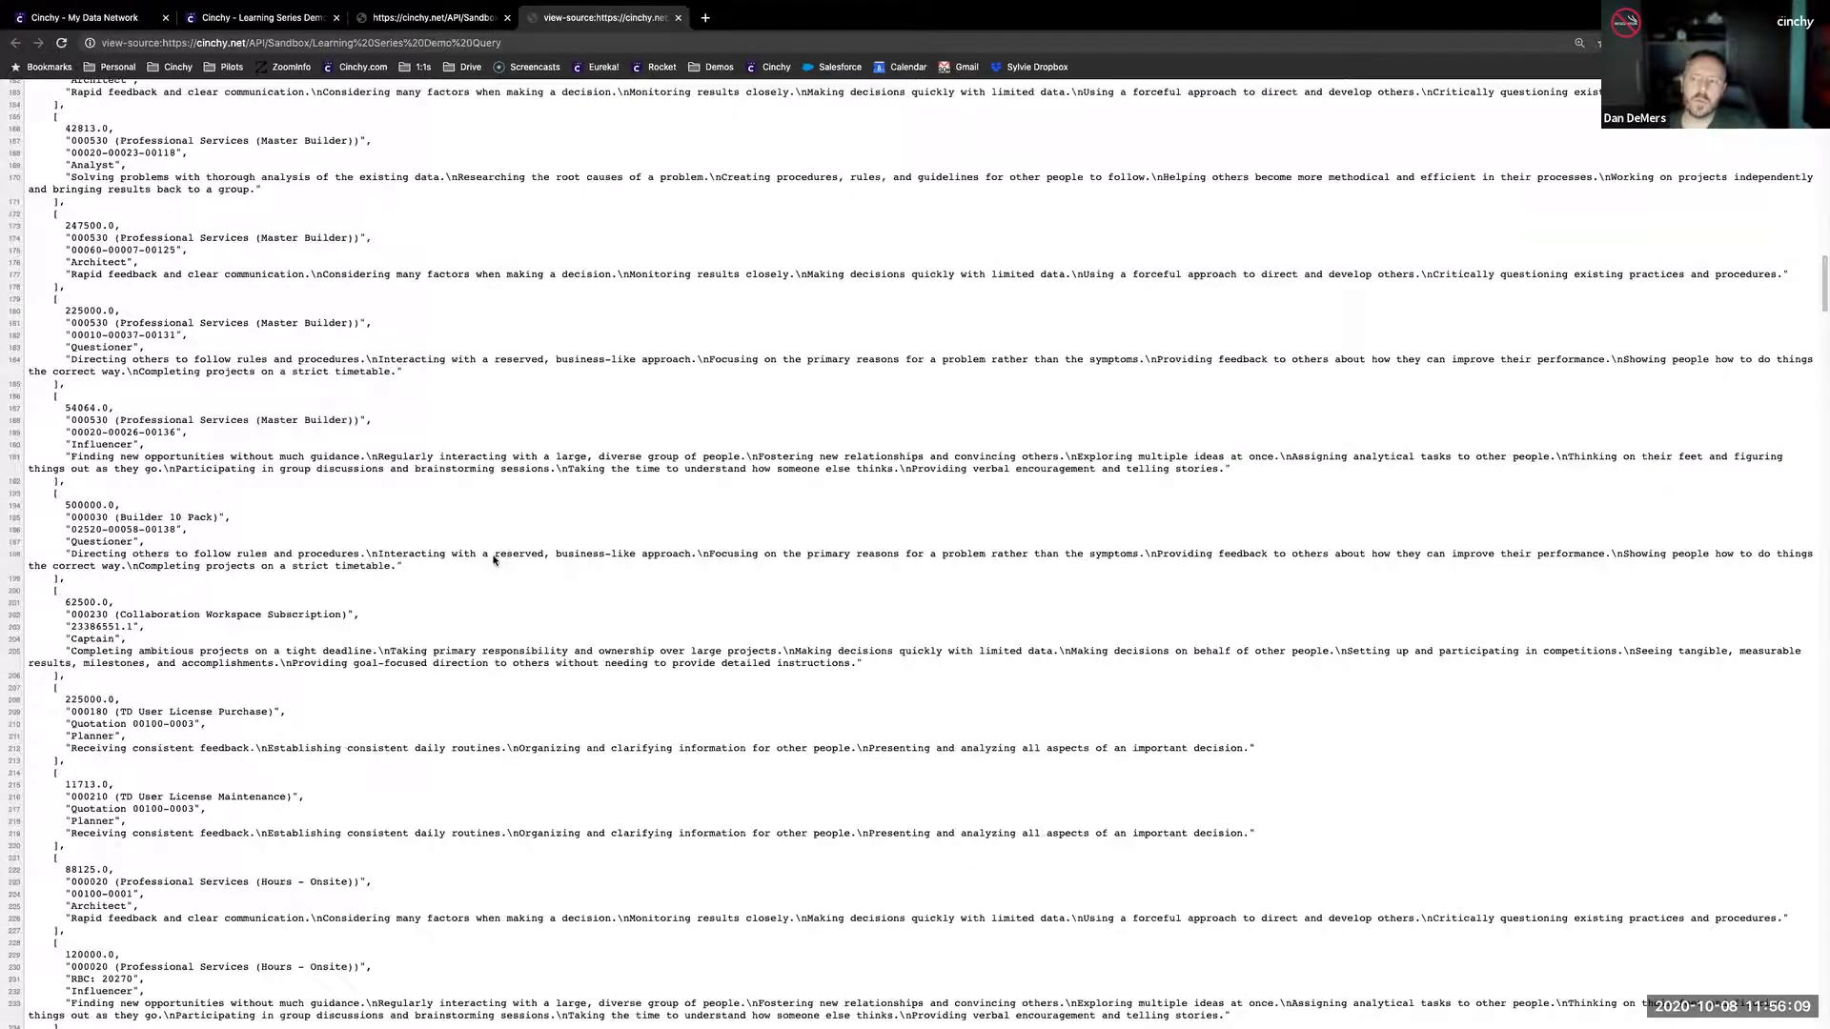
{"action": "scroll", "coordinate": [493, 560], "scroll_direction": "down", "scroll_amount": 3}
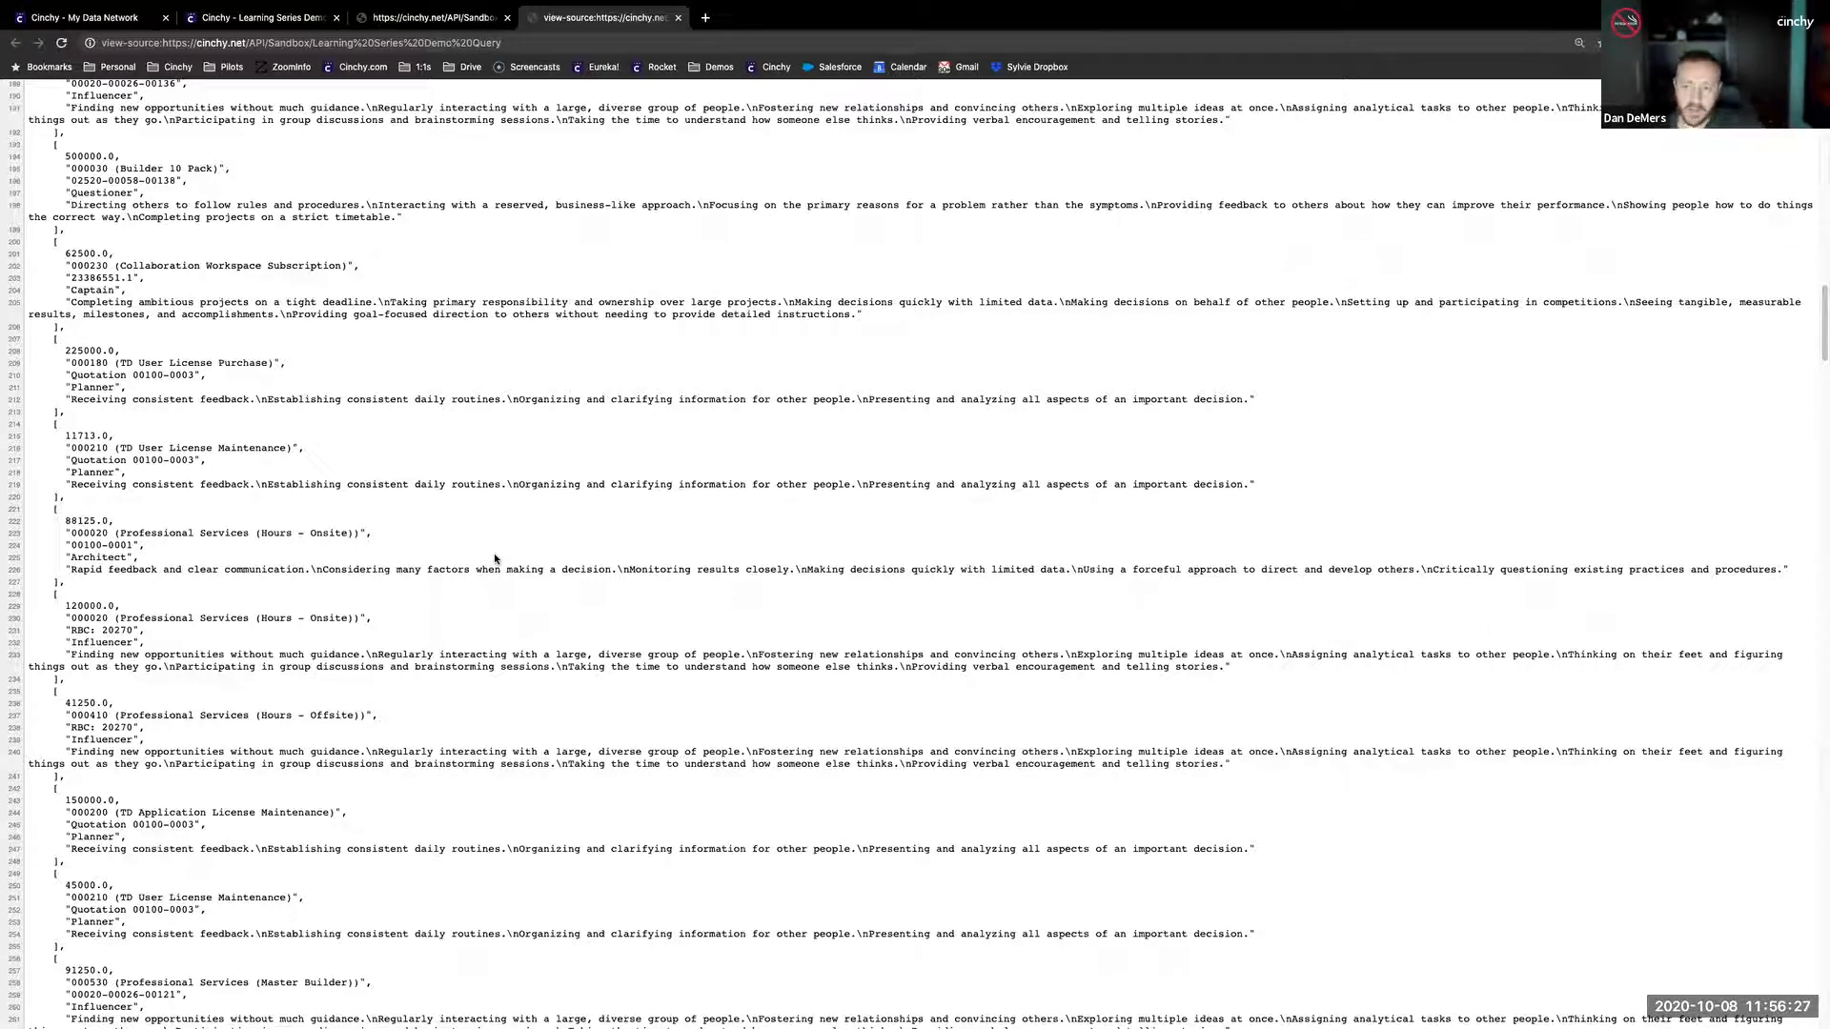
{"action": "left_click", "coordinate": [504, 42]}
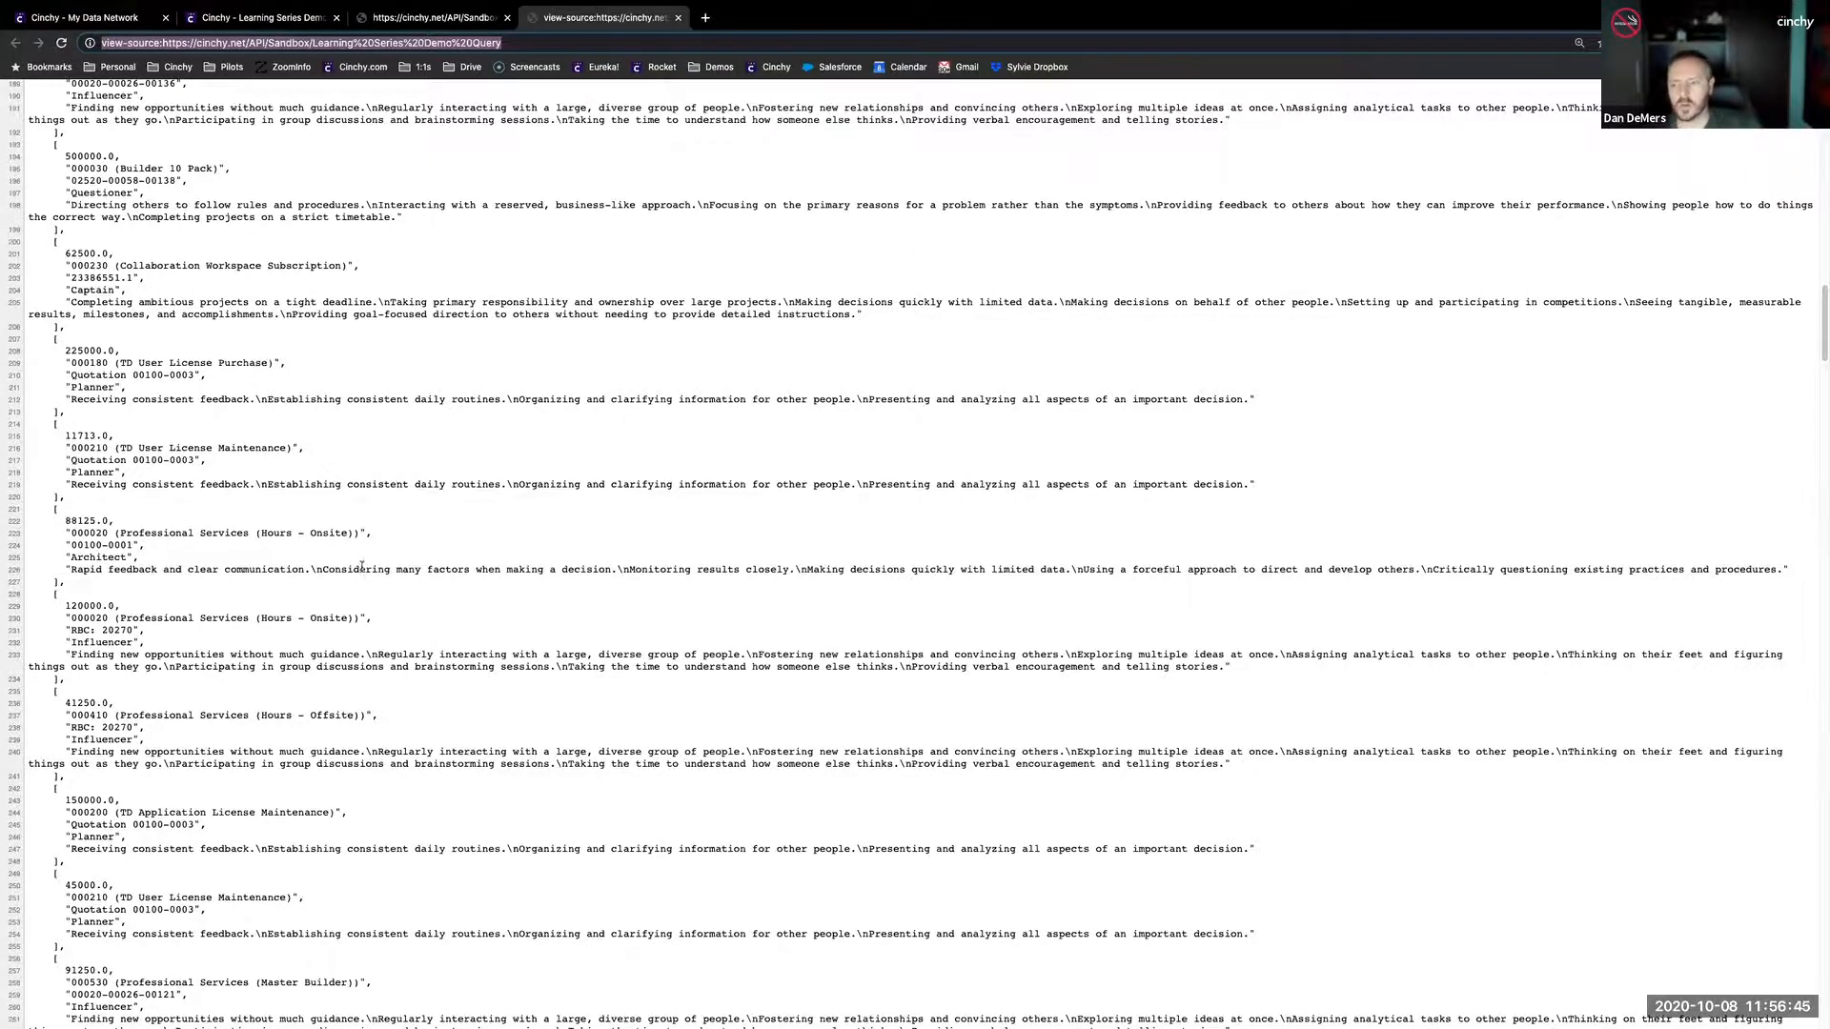
{"action": "scroll", "coordinate": [361, 567], "scroll_direction": "up", "scroll_amount": 10}
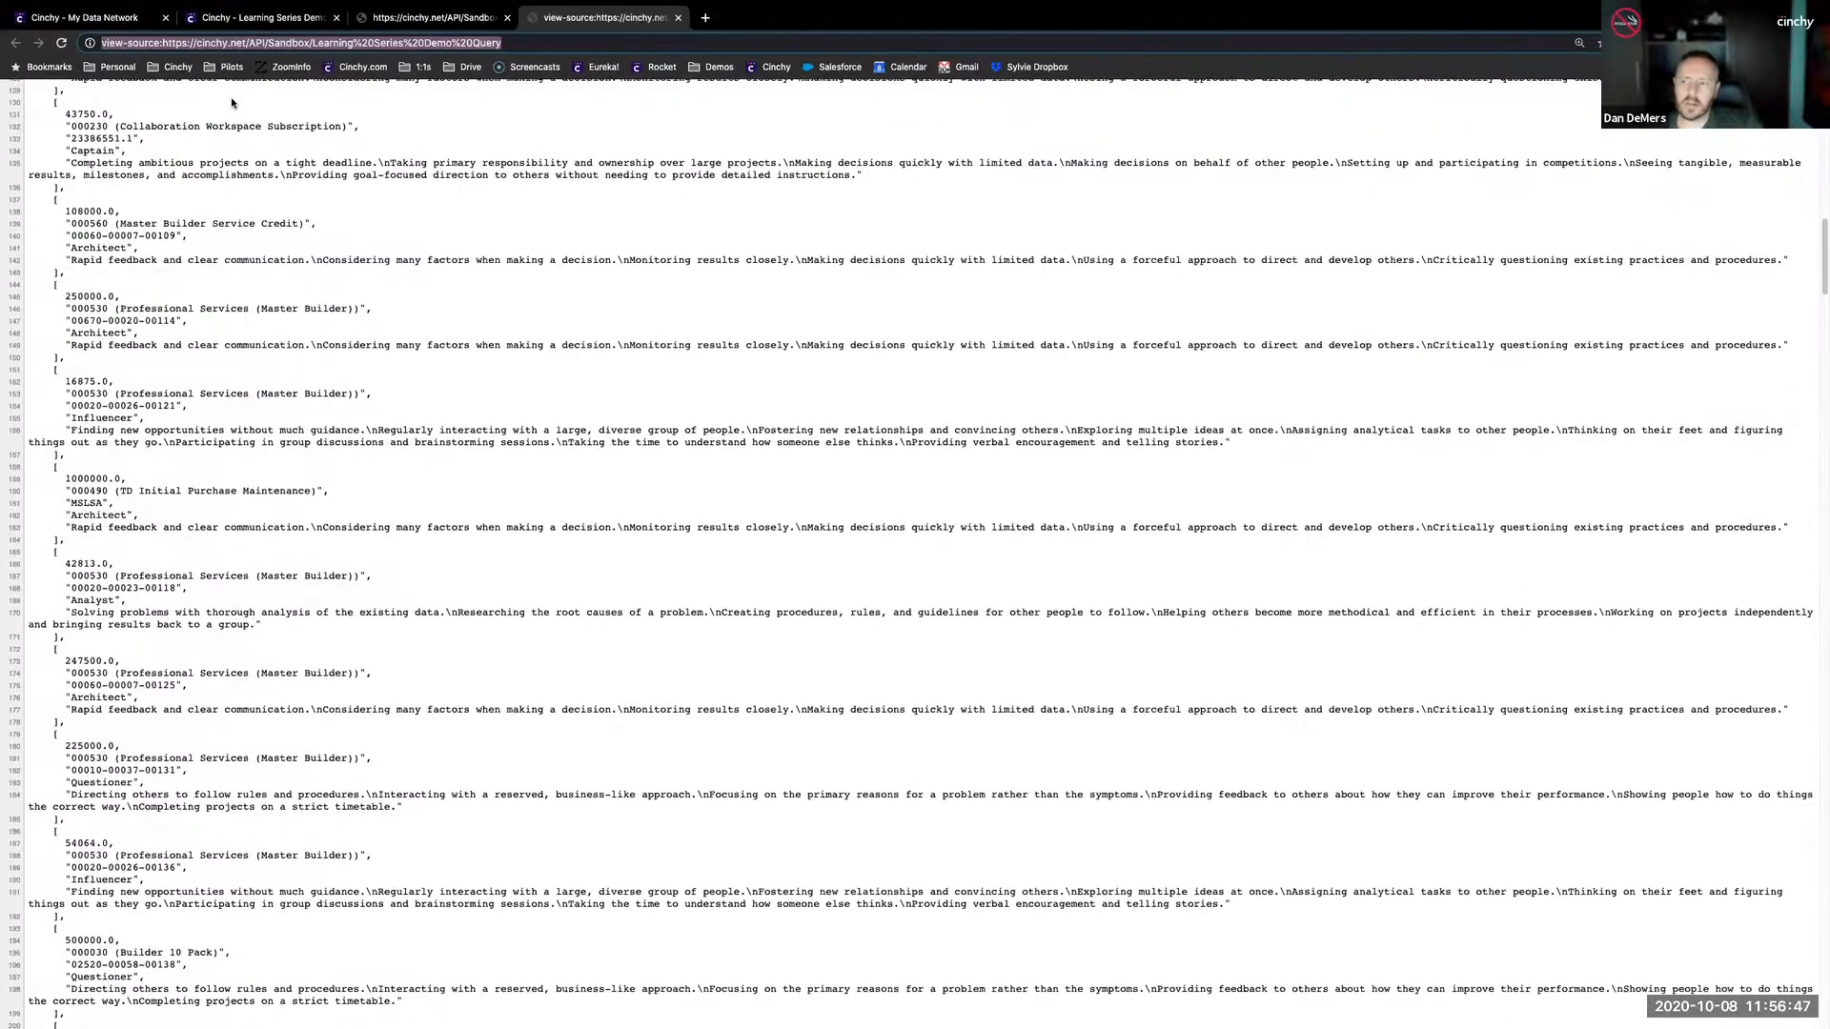
- Return to the Learning Series Demo Query, open its design and run it
{"action": "left_click", "coordinate": [253, 21]}
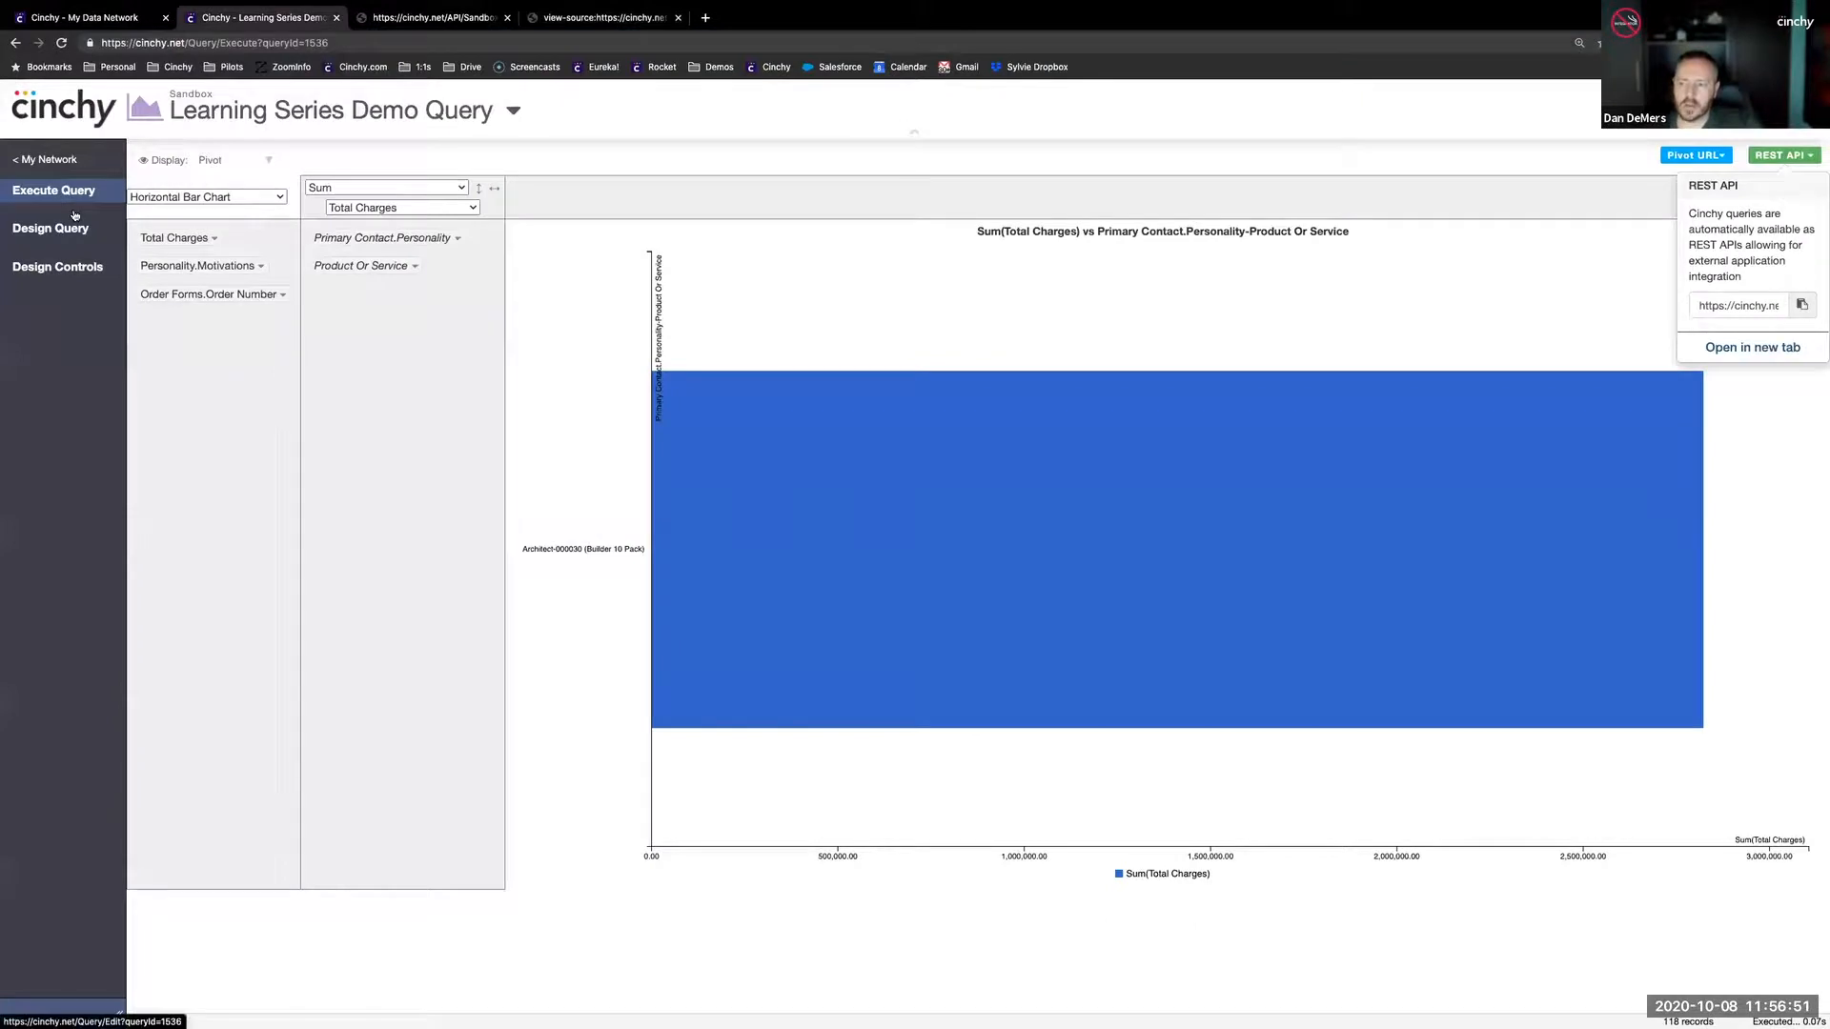
{"action": "left_click", "coordinate": [74, 221]}
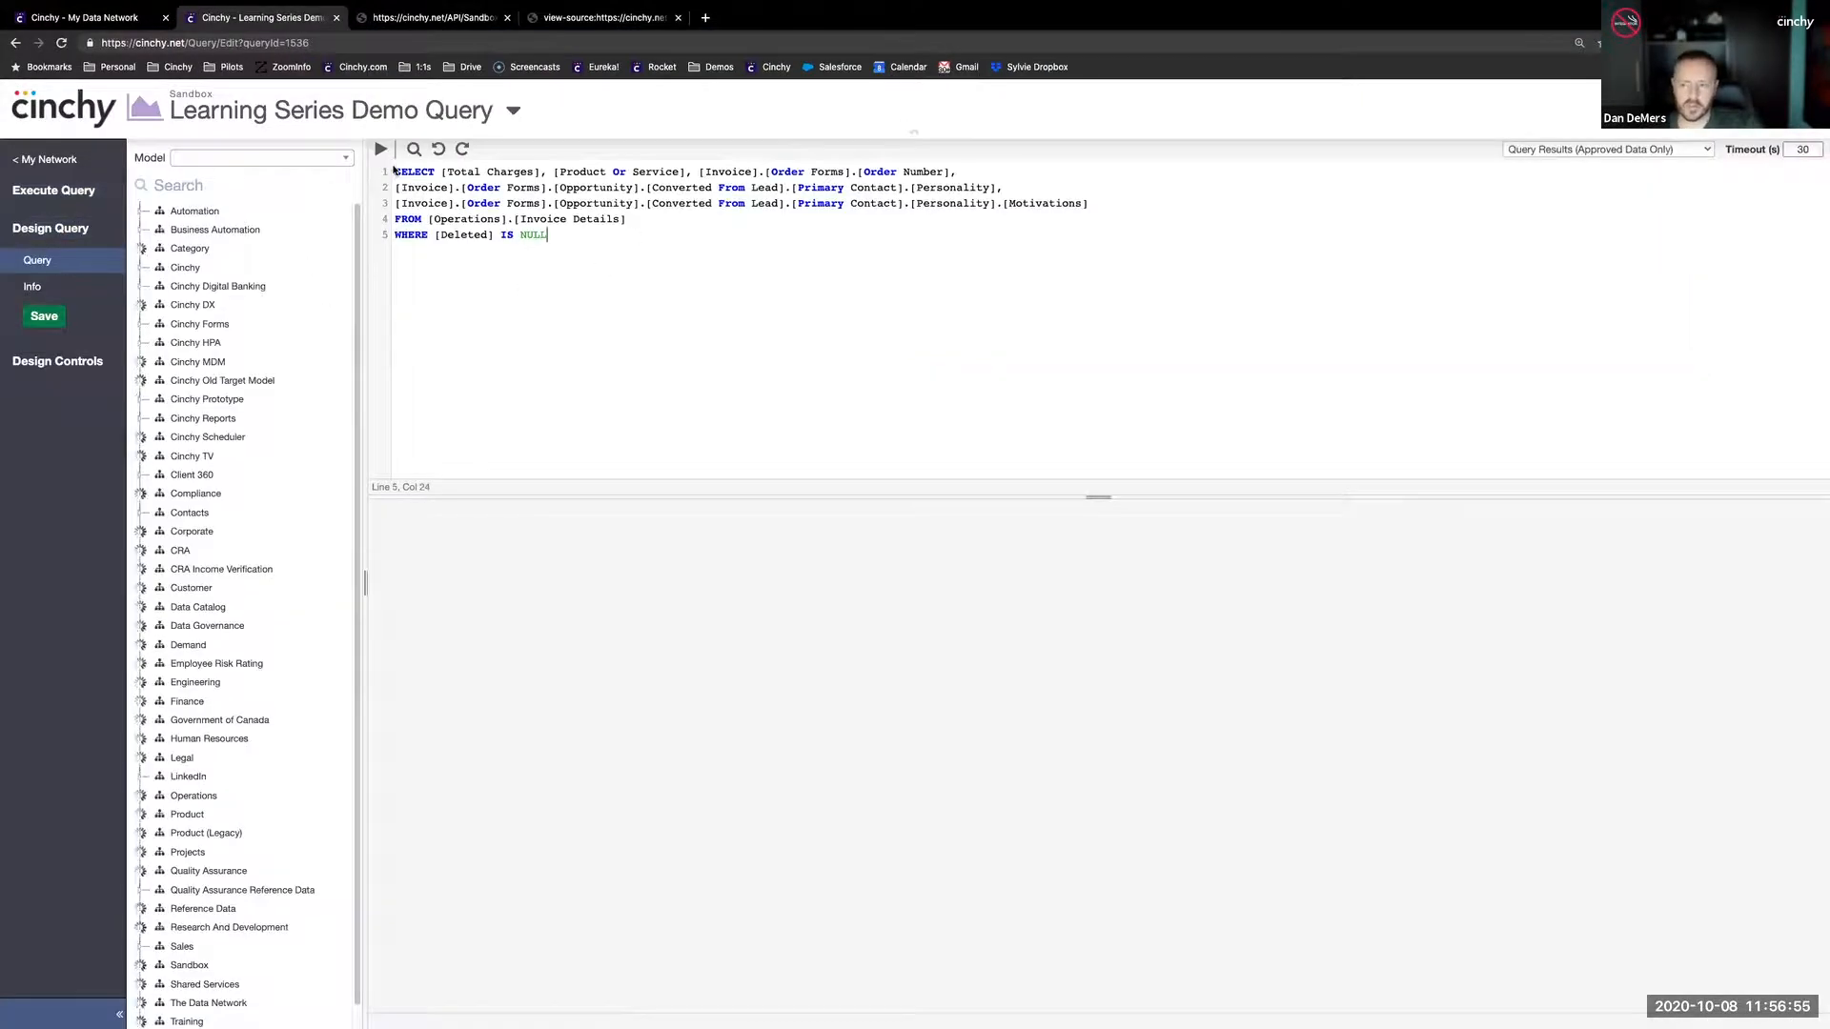
{"action": "left_click", "coordinate": [381, 150]}
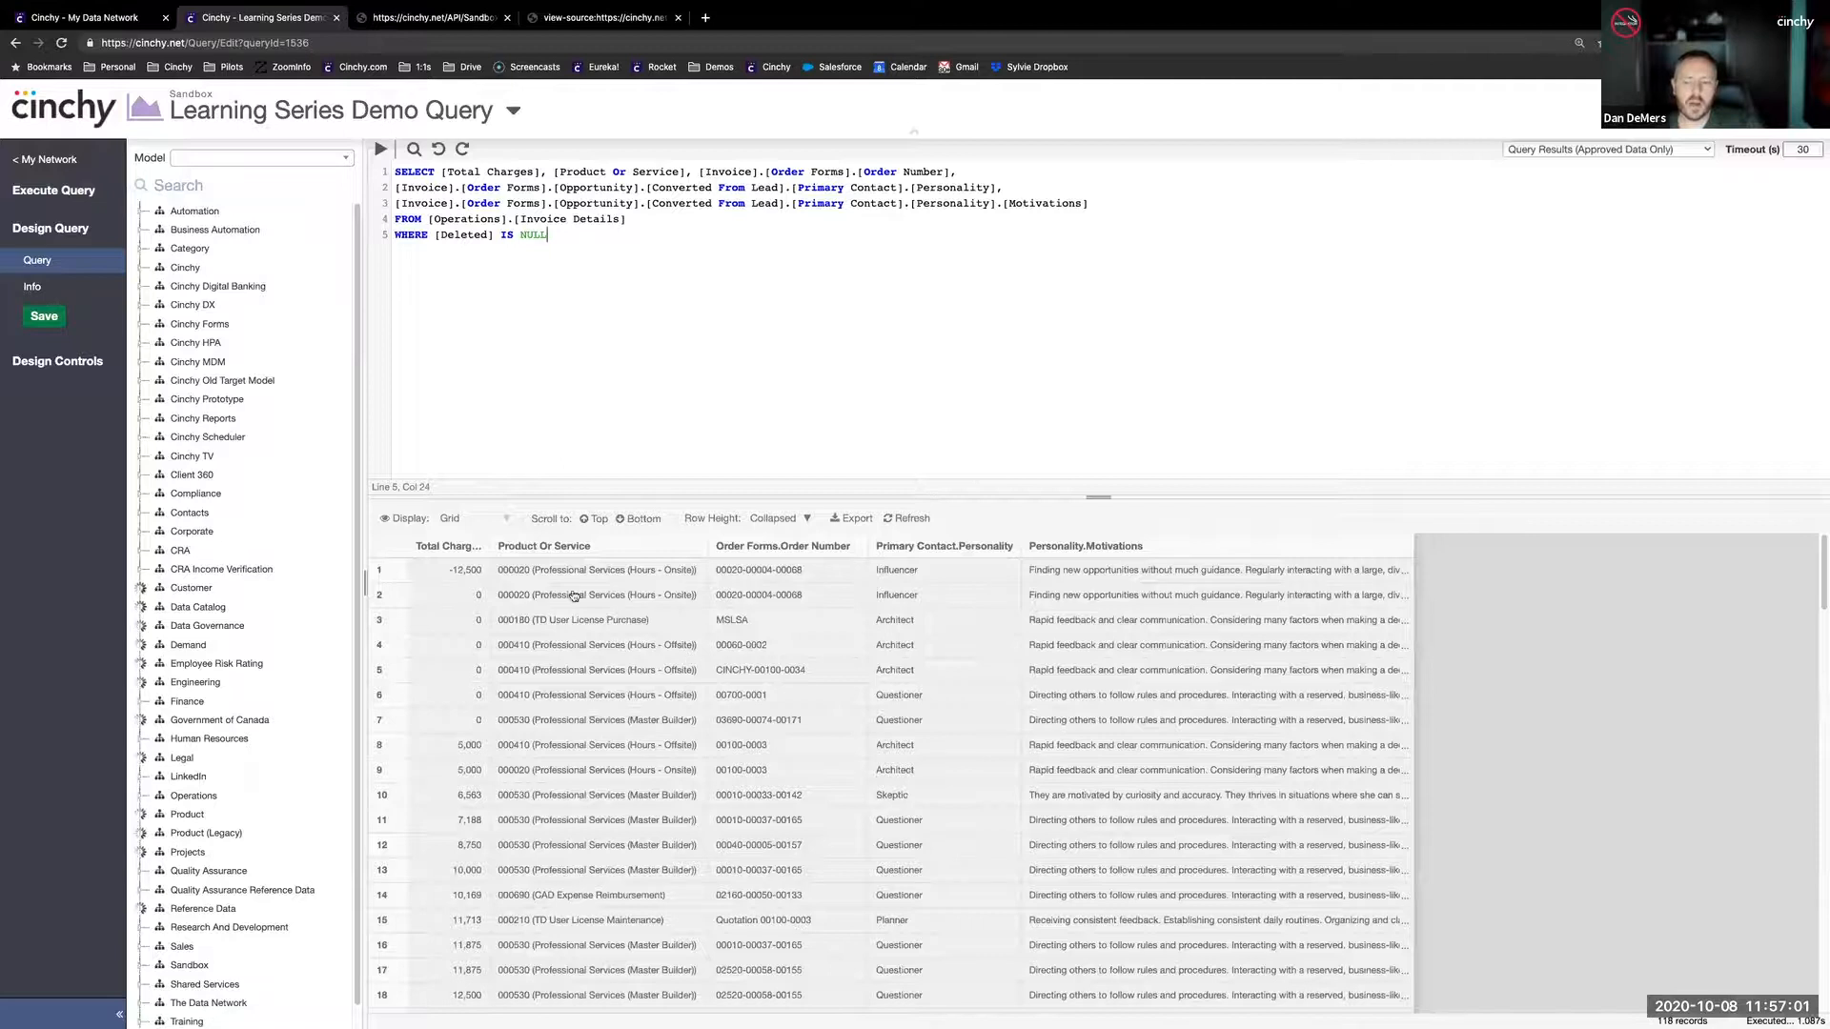
- Start an AND condition on a new line below the WHERE clause, using the [Product Or Service] column from the SELECT list
{"action": "key", "text": "Return"}
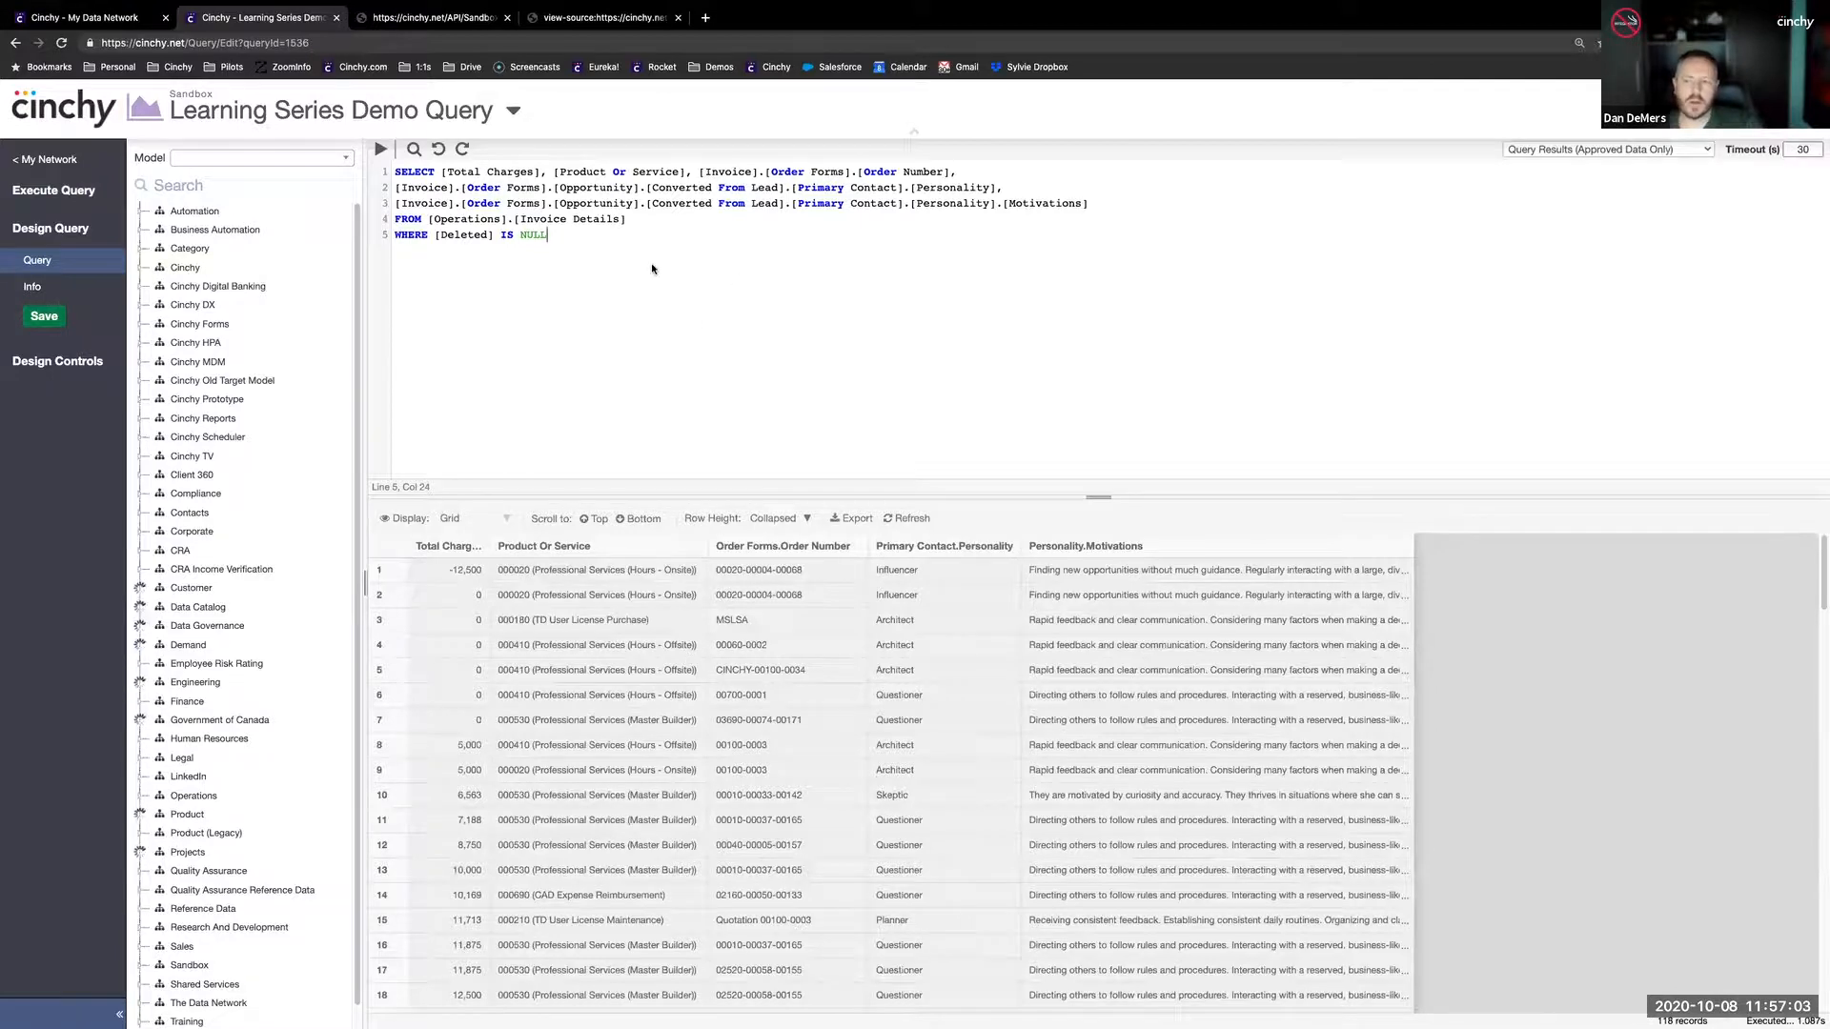
{"action": "type", "text": "AND ["}
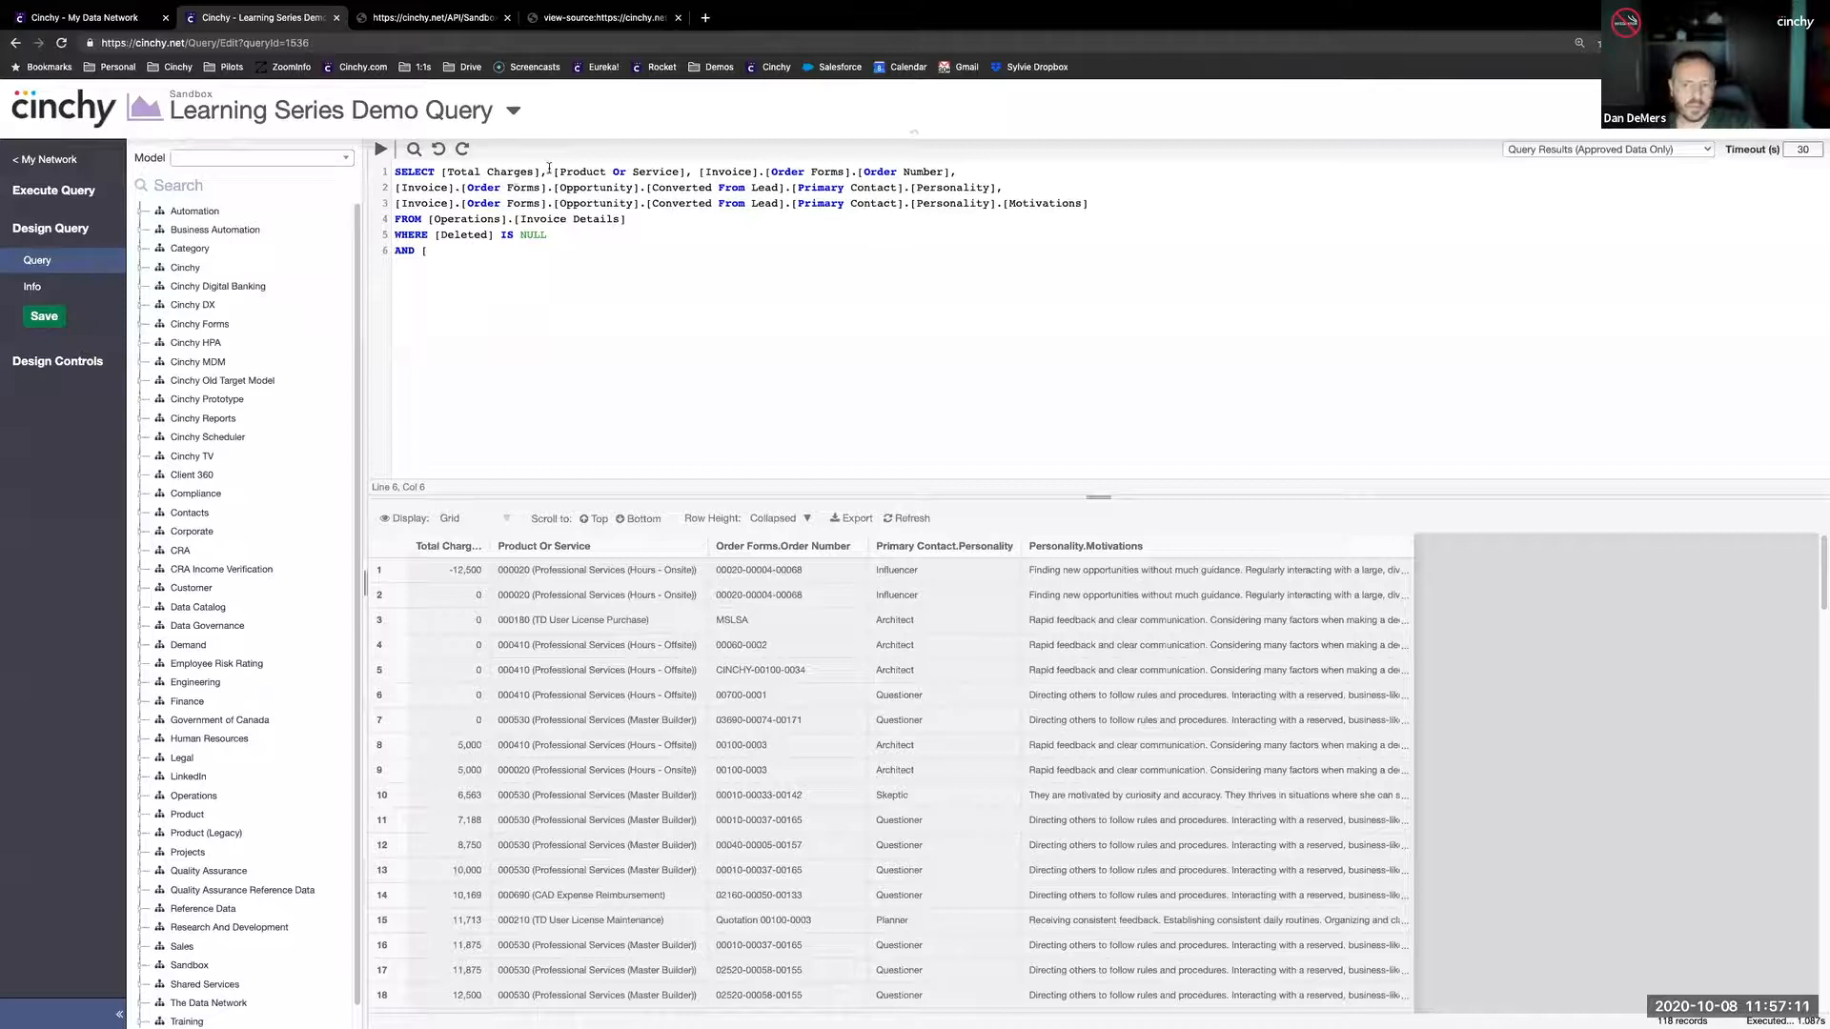
{"action": "left_click_drag", "start_coordinate": [547, 174], "coordinate": [685, 175]}
{"action": "key", "text": "super+c"}
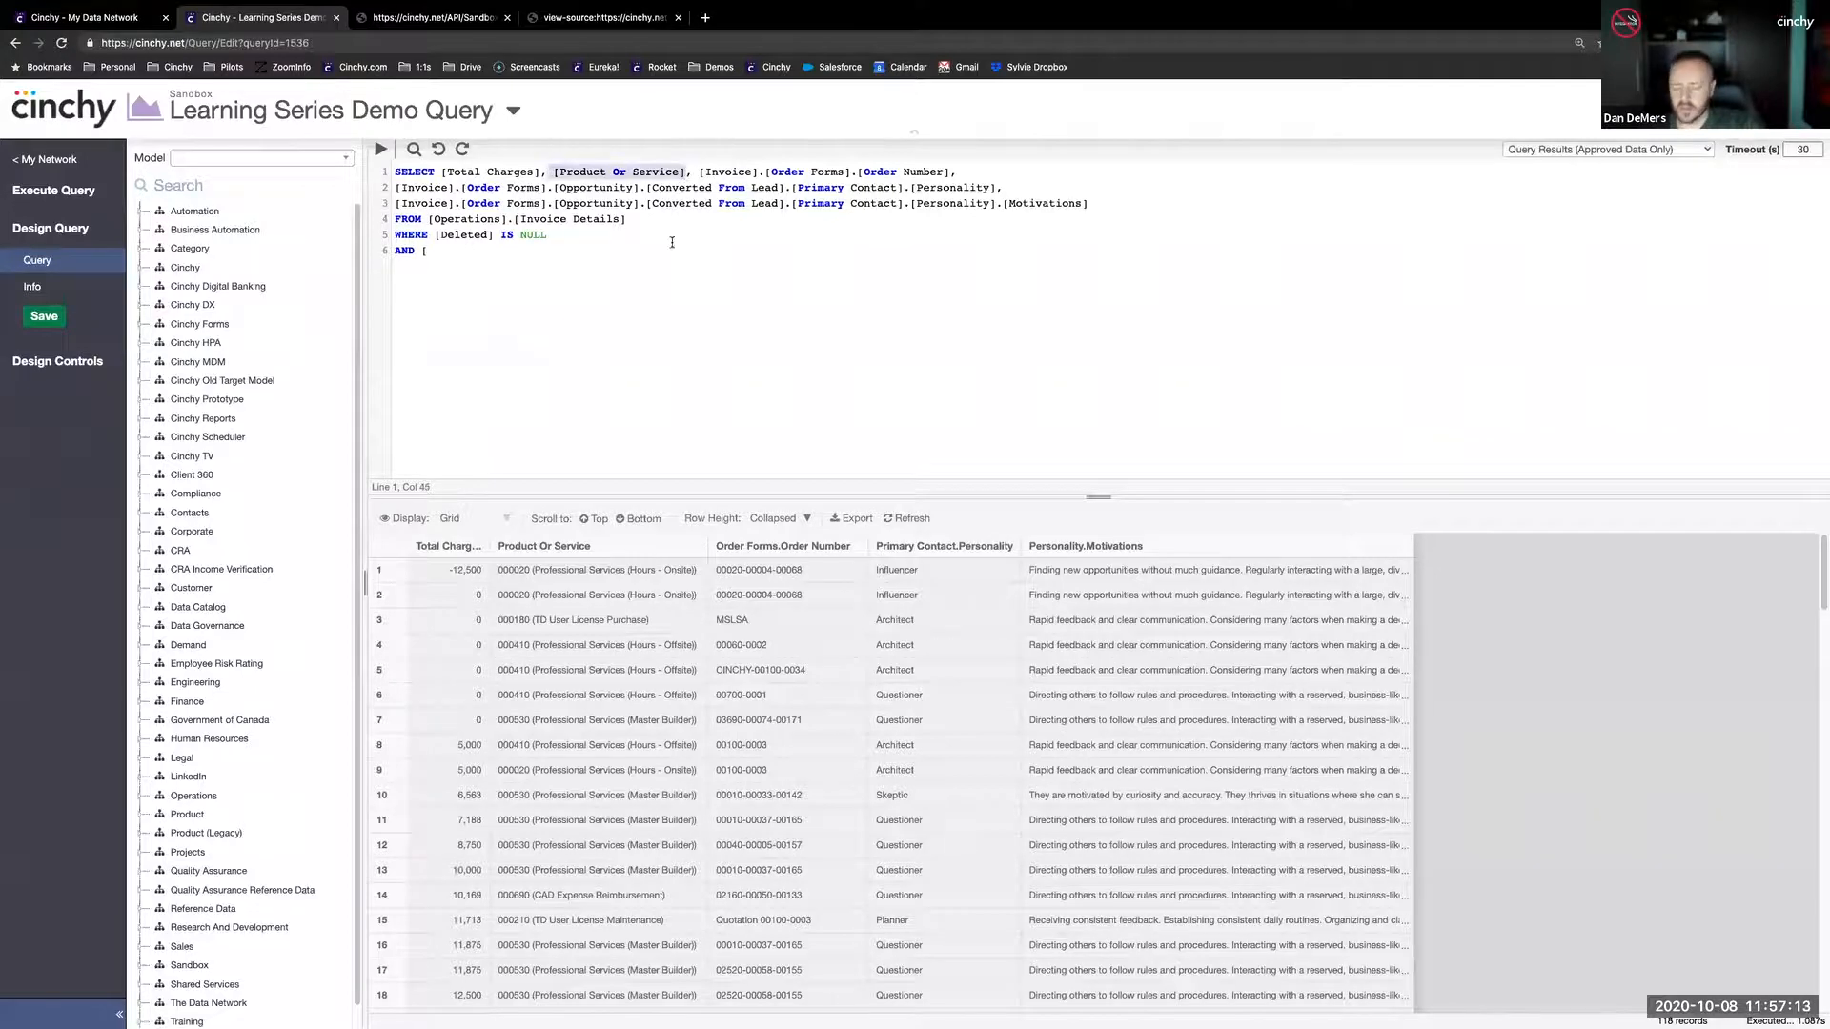
{"action": "left_click", "coordinate": [485, 250]}
{"action": "key", "text": "super+v"}
{"action": "type", "text": "LIKE "}
{"action": "type", "text": "C"}
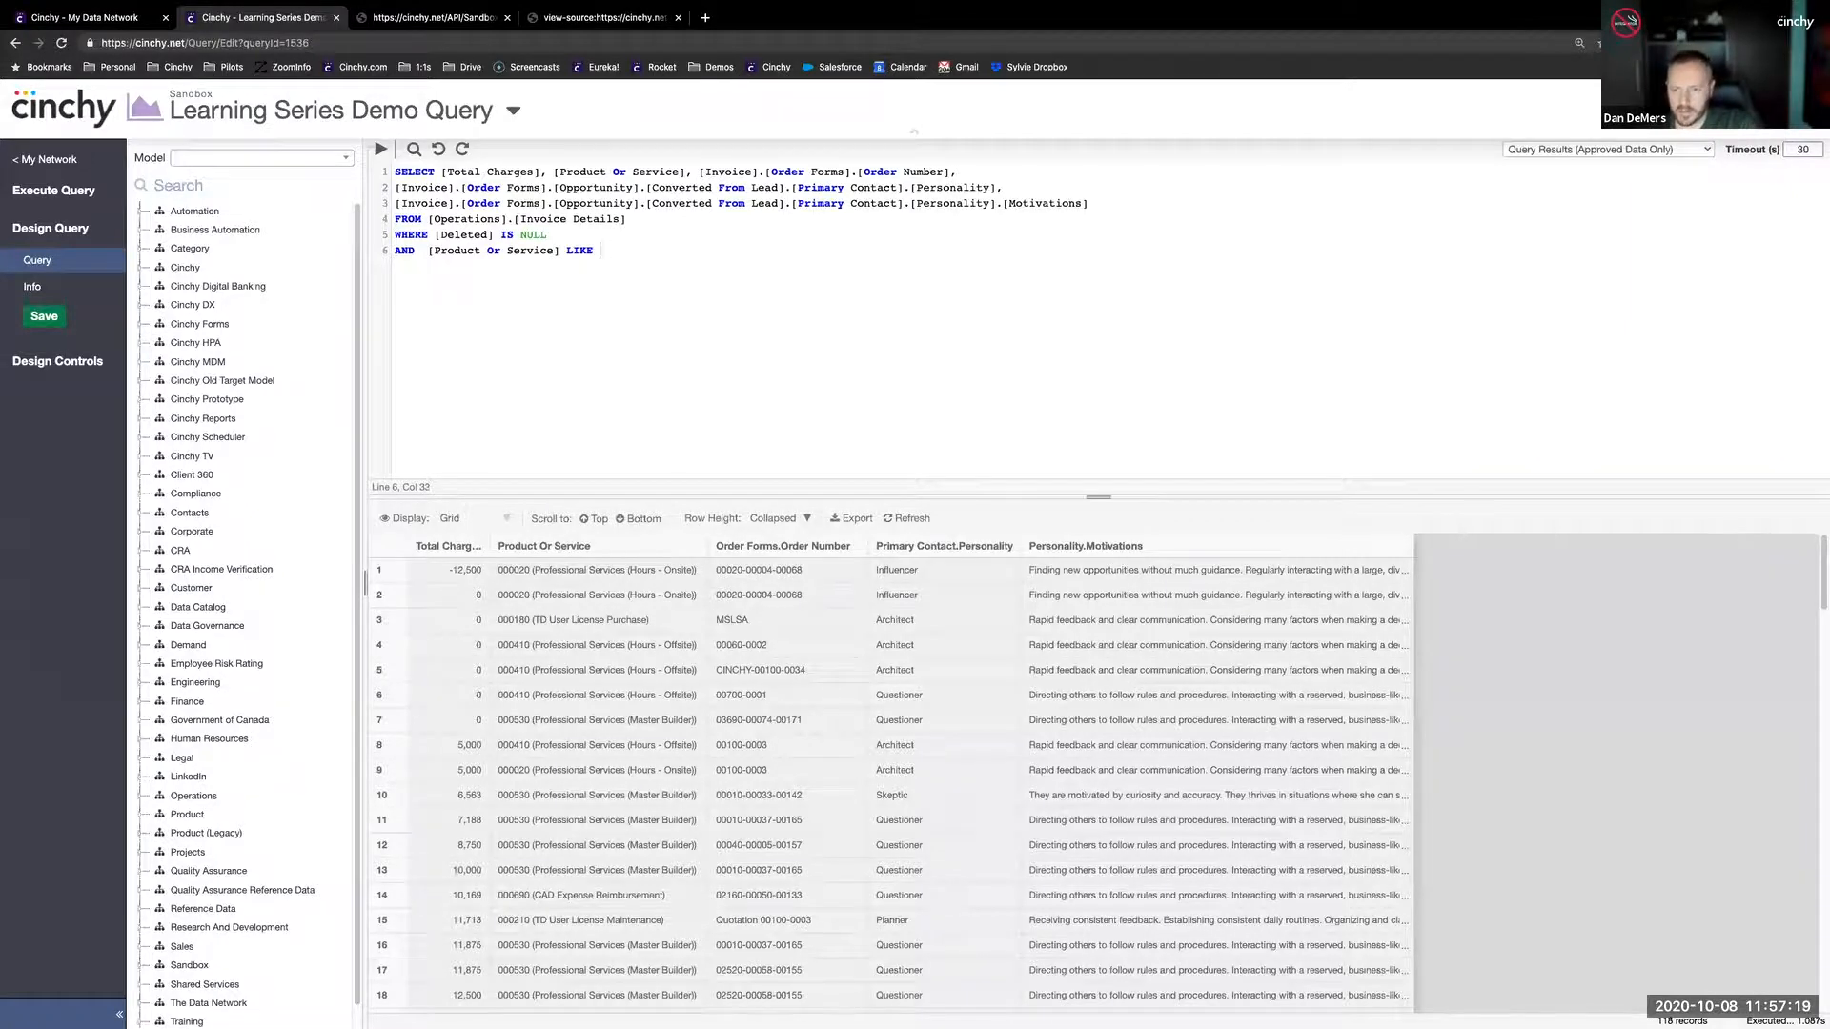
{"action": "type", "text": "ONCAT('%'"}
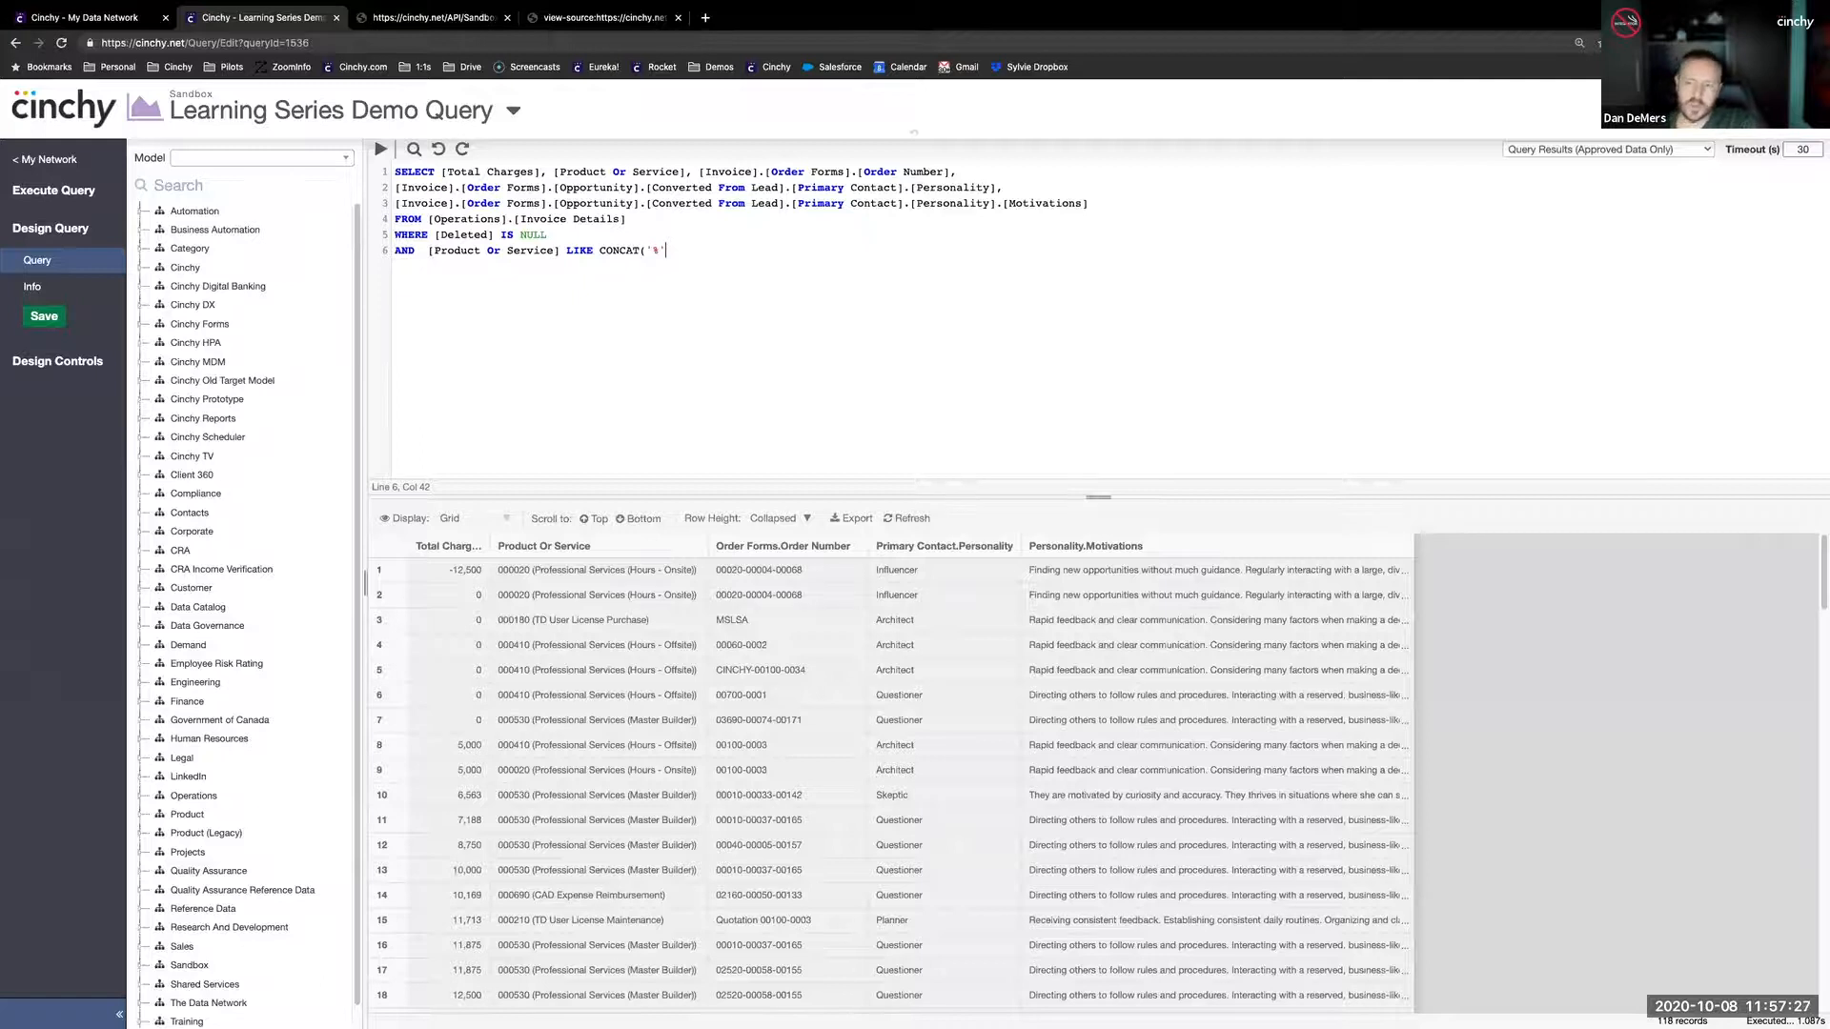
{"action": "type", "text": ", @"}
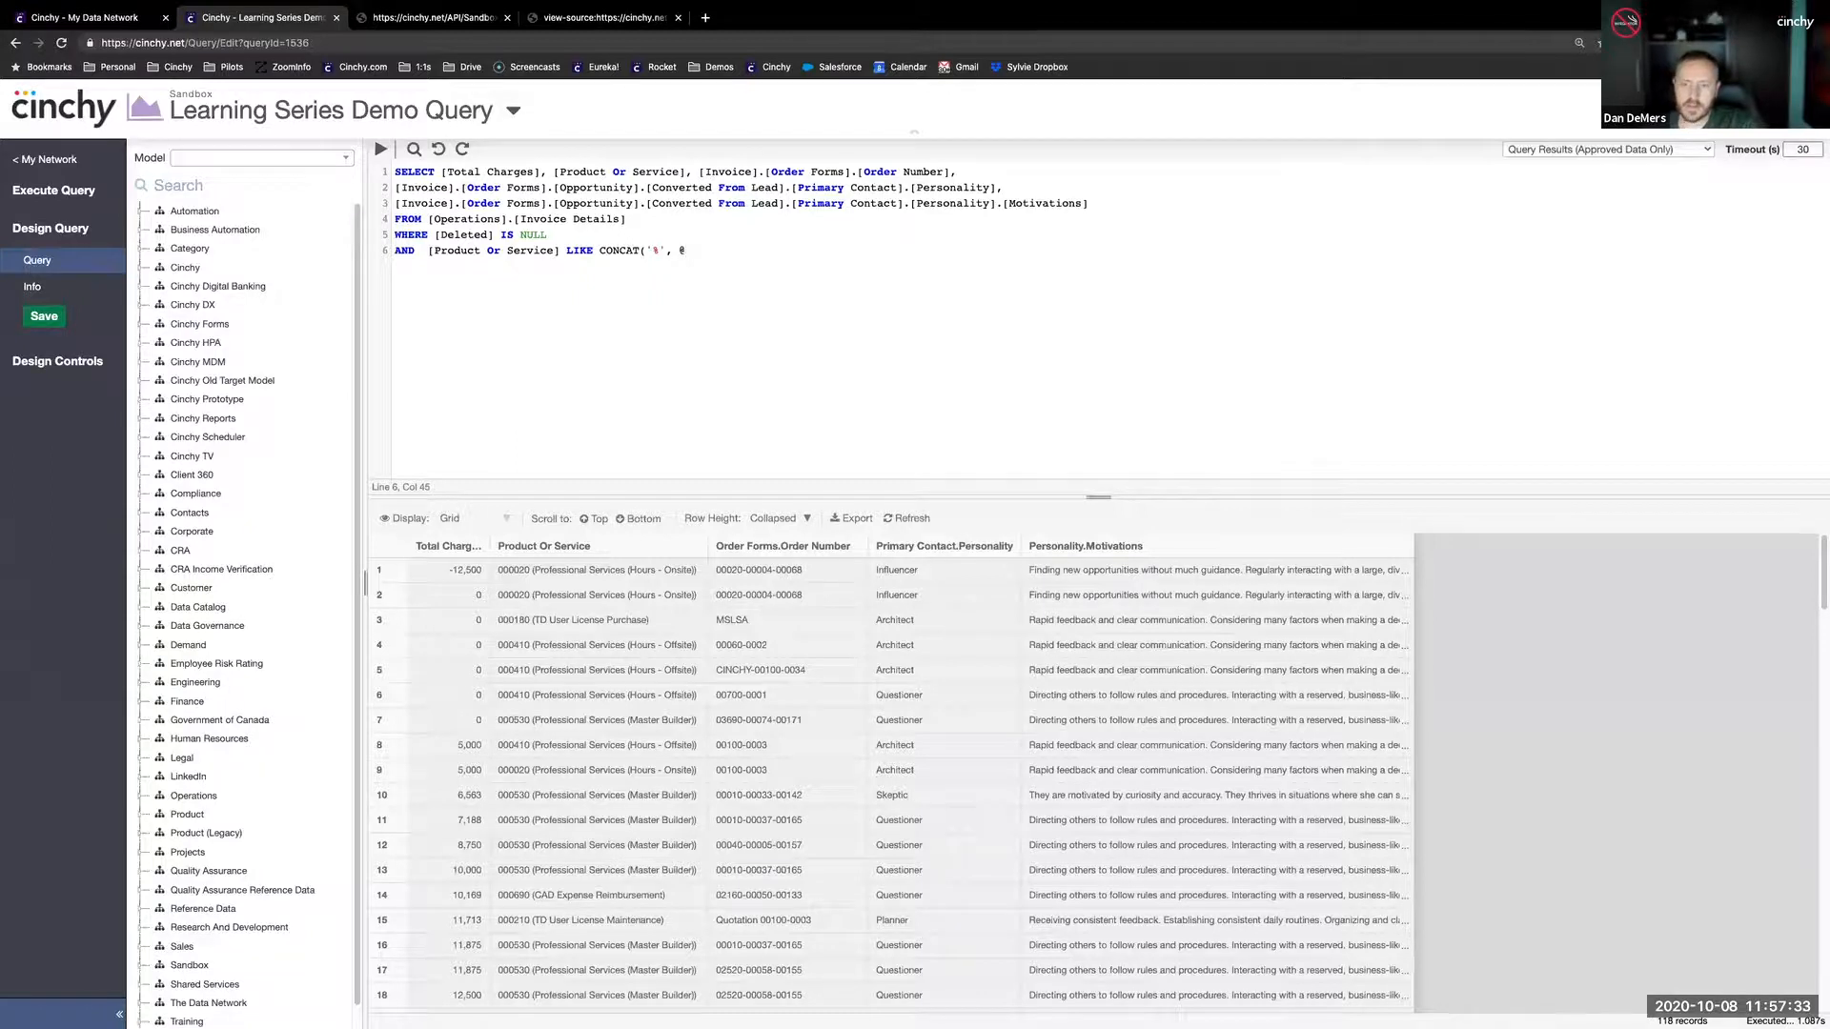
{"action": "type", "text": "Product_o"}
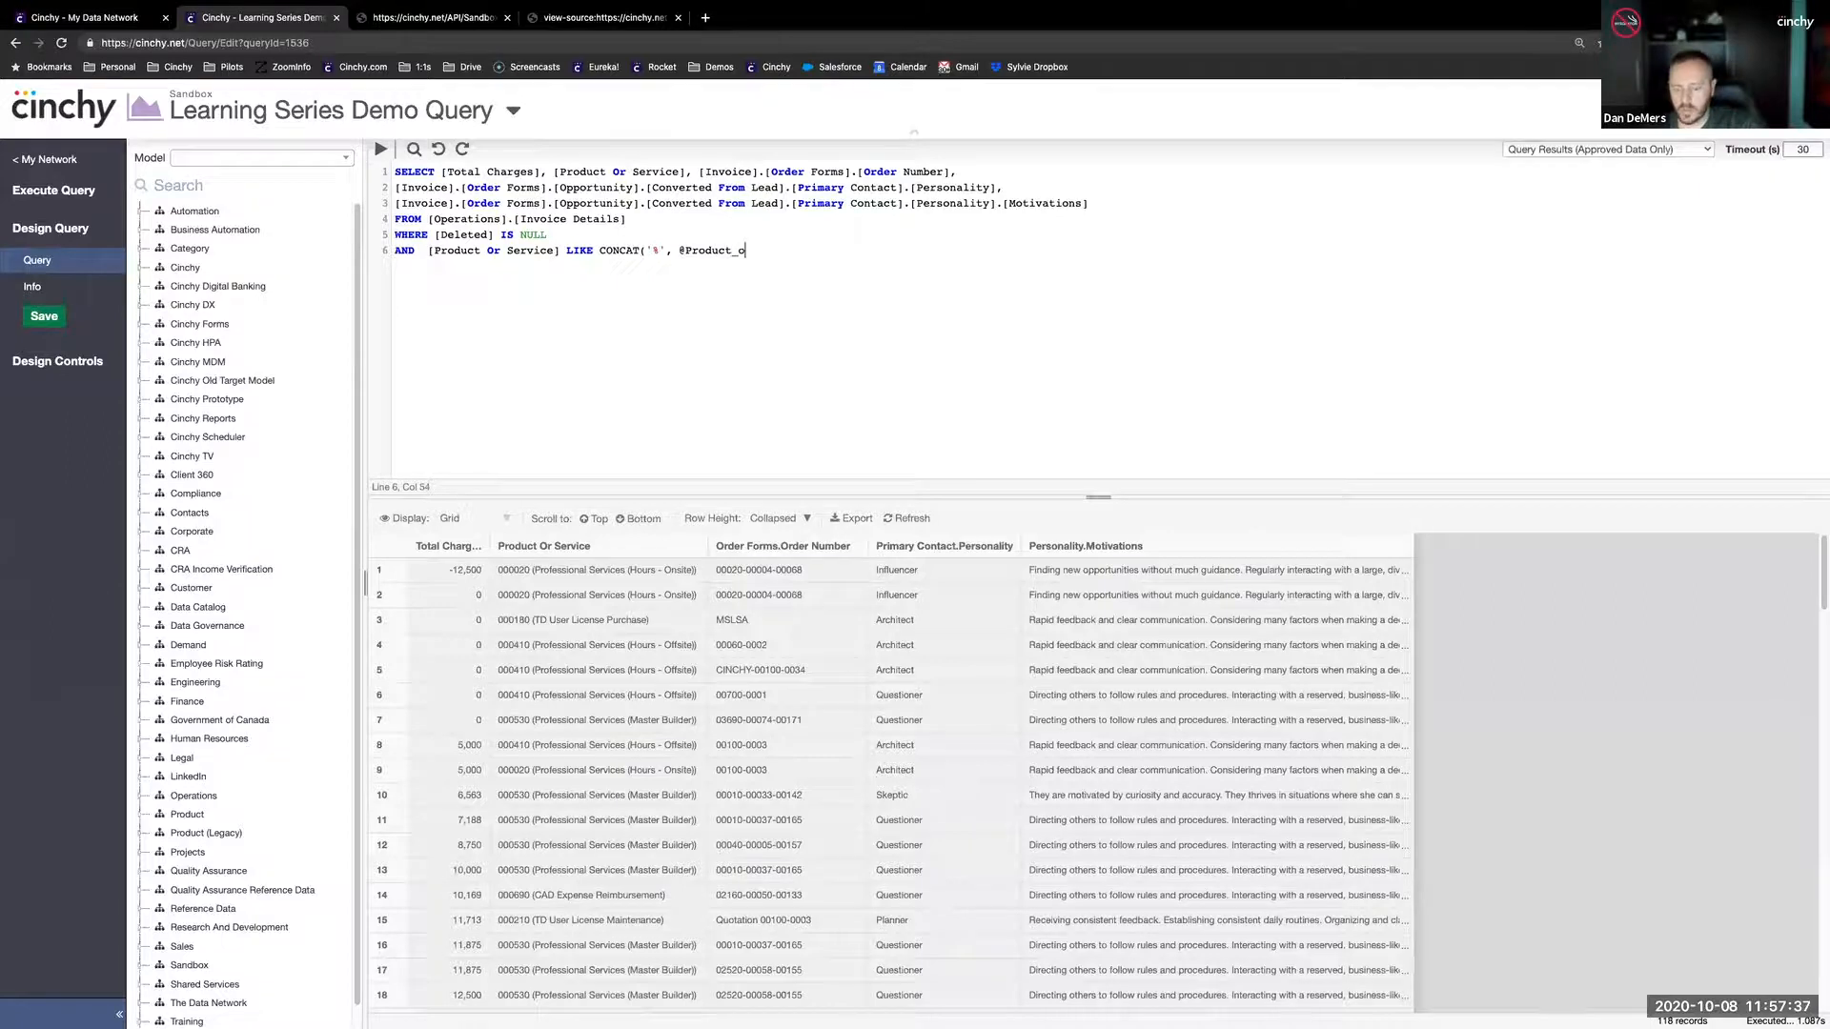
{"action": "type", "text": "r_Service, '"}
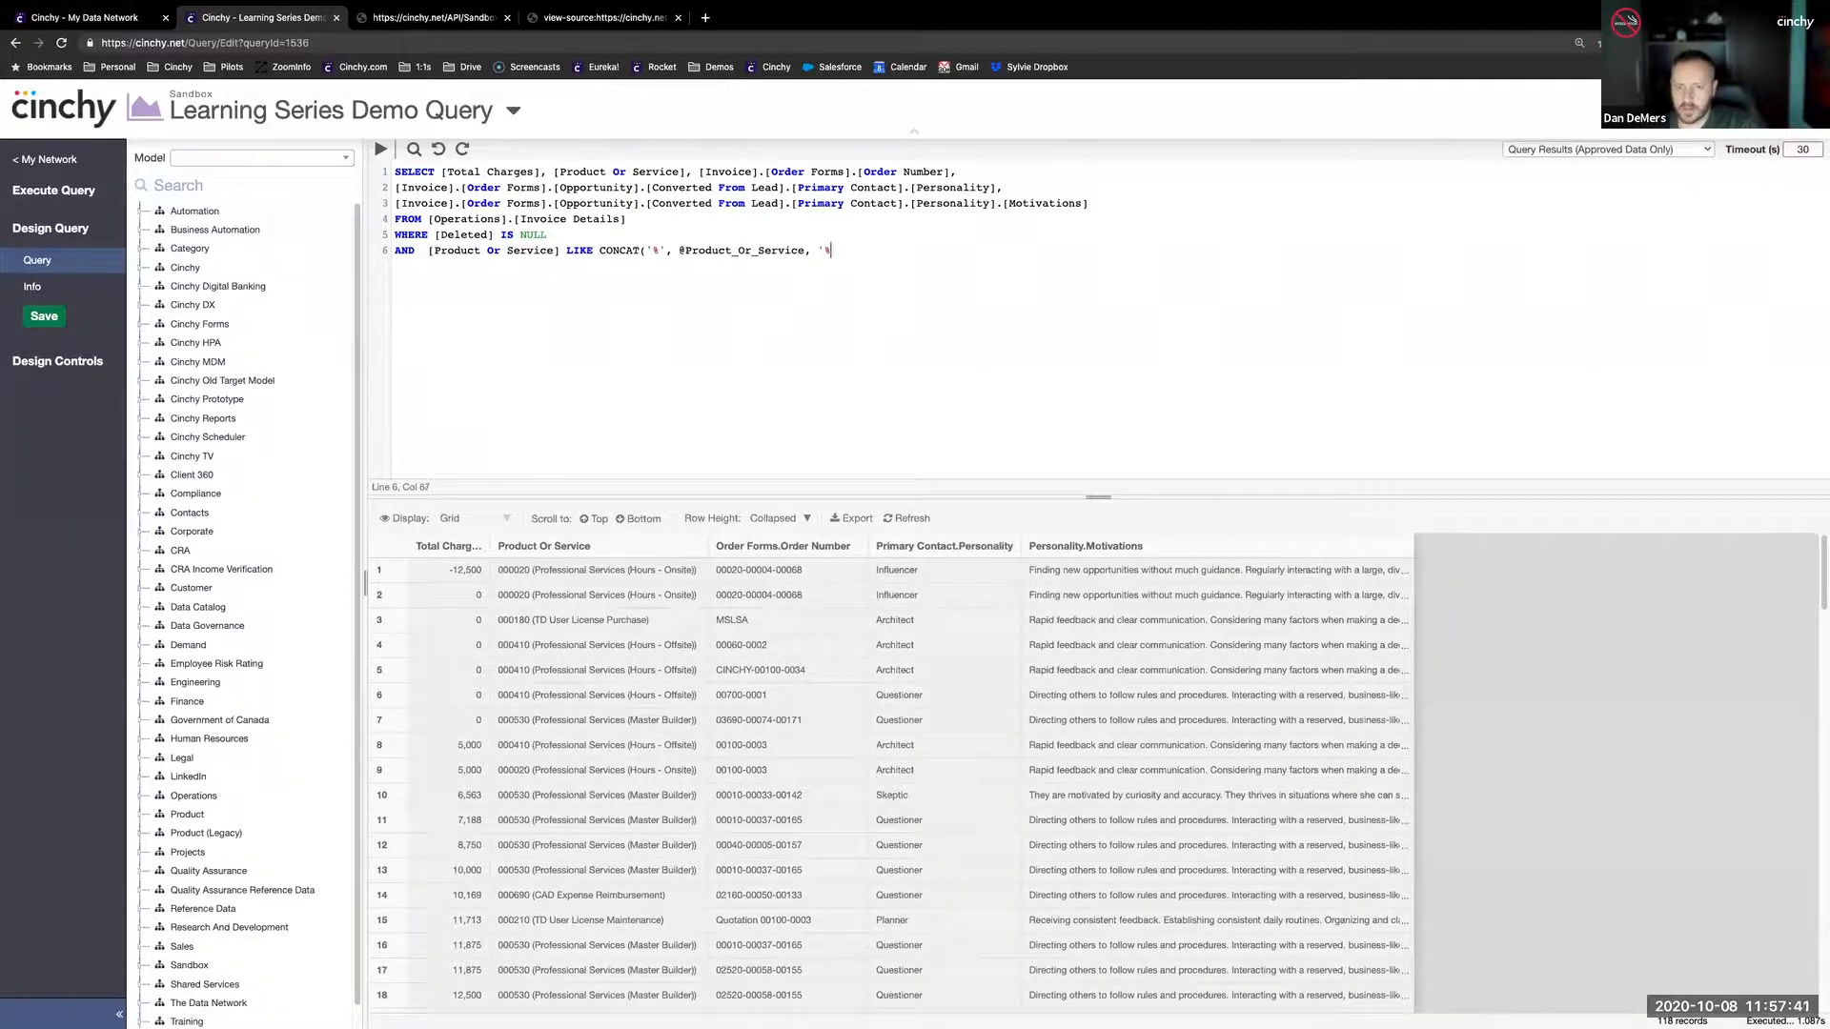
{"action": "type", "text": "%')"}
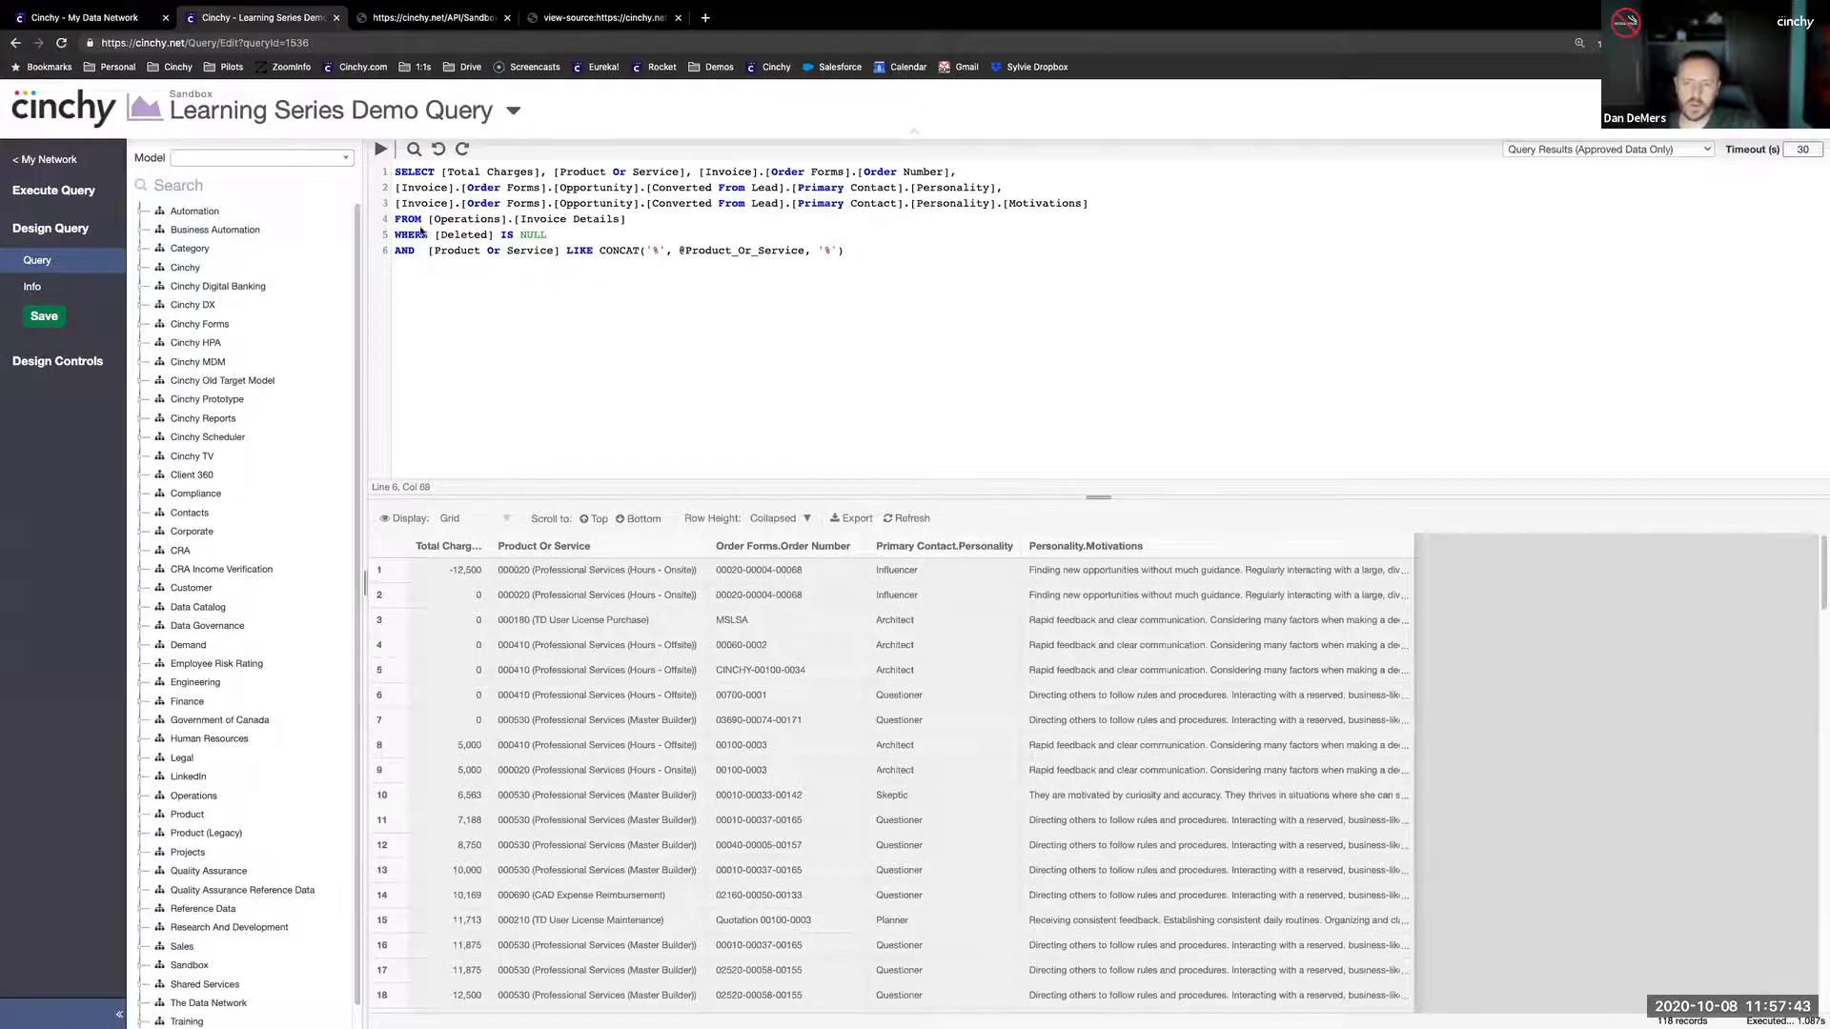
{"action": "left_click", "coordinate": [681, 251]}
{"action": "type", "text": "UPPER("}
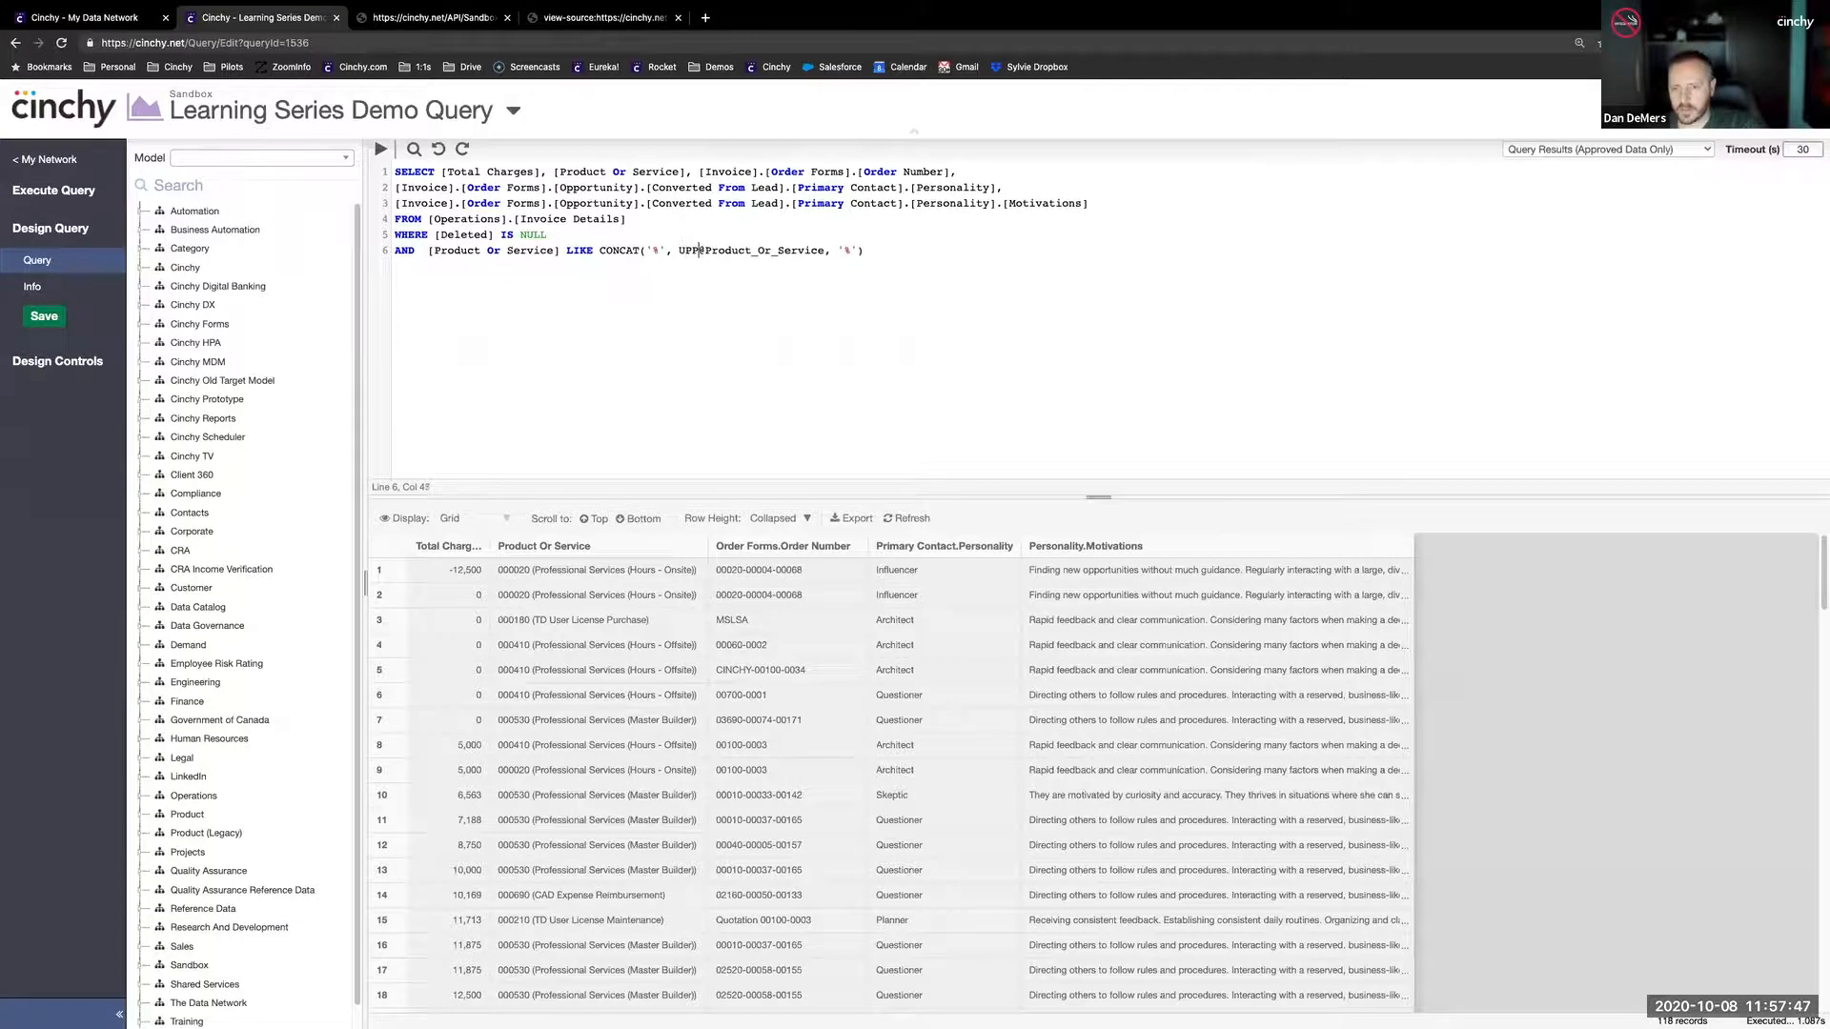
{"action": "type", "text": ")"}
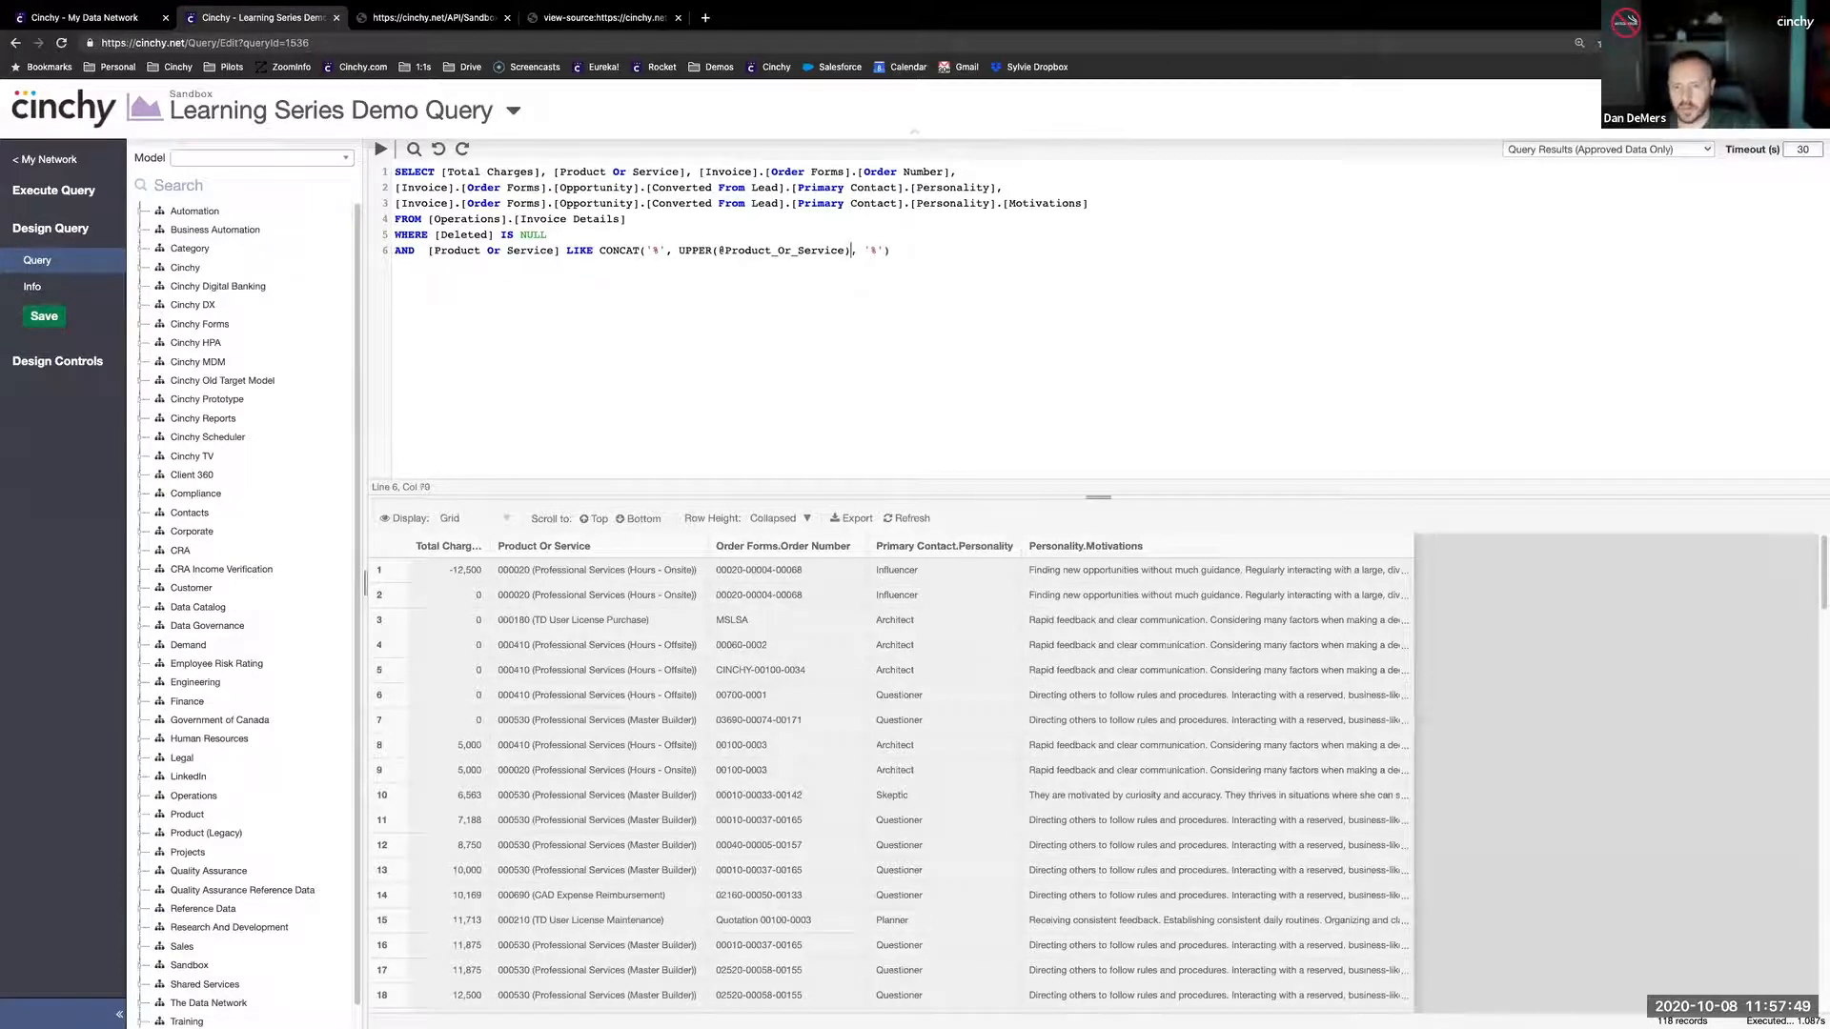
{"action": "left_click", "coordinate": [427, 251]}
{"action": "type", "text": "UPPER("}
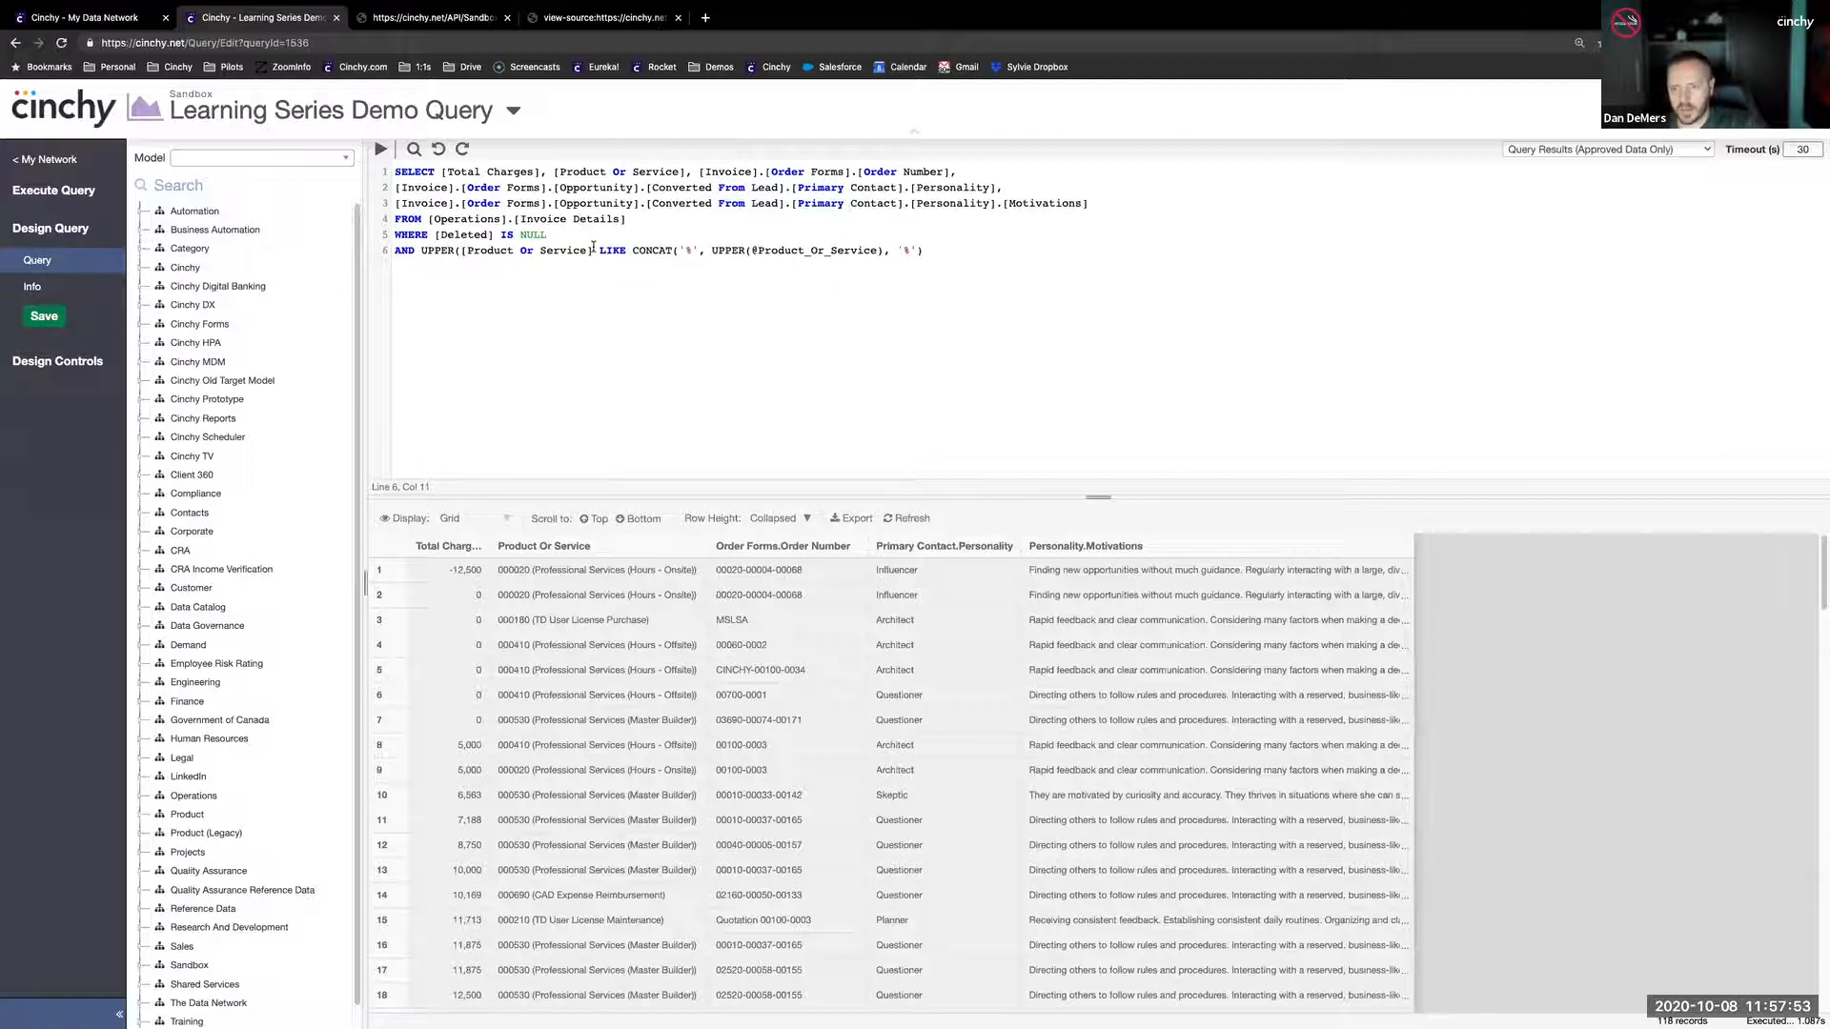
{"action": "type", "text": ")"}
- Run the query with the Product Or Service parameter left blank and look through the products in the results
{"action": "left_click", "coordinate": [379, 149]}
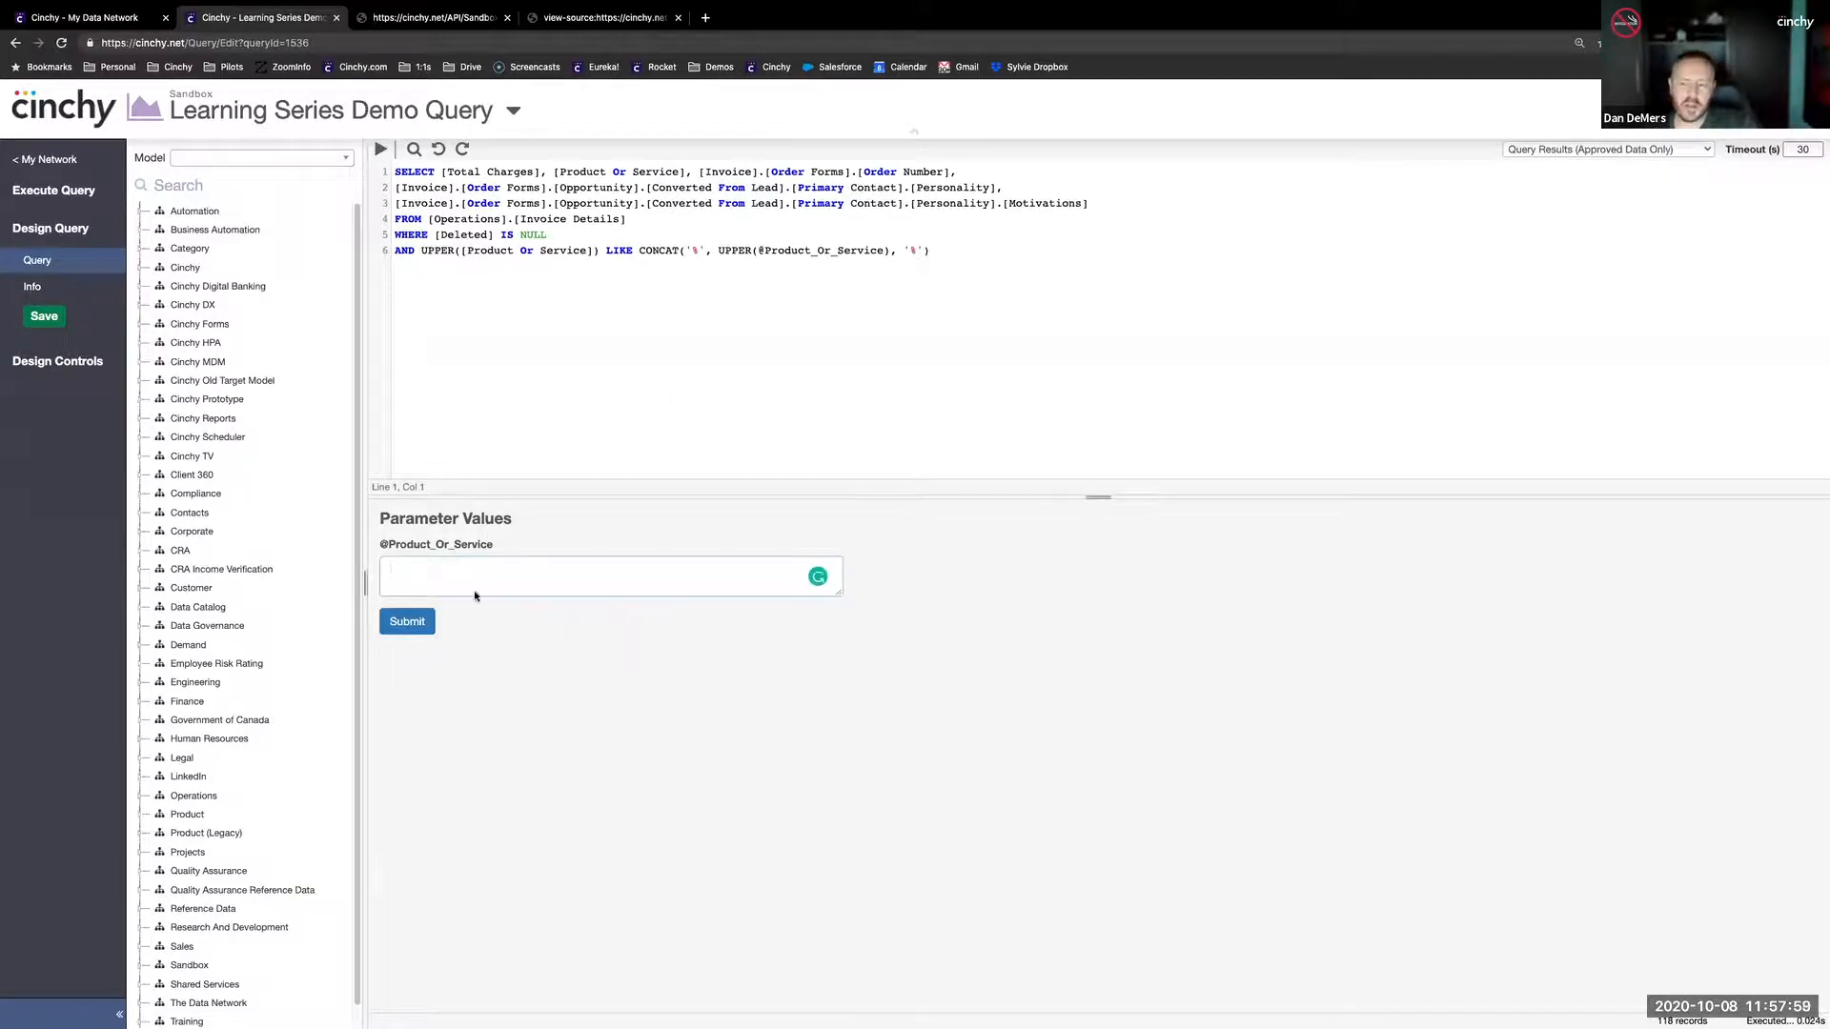
{"action": "left_click", "coordinate": [412, 623]}
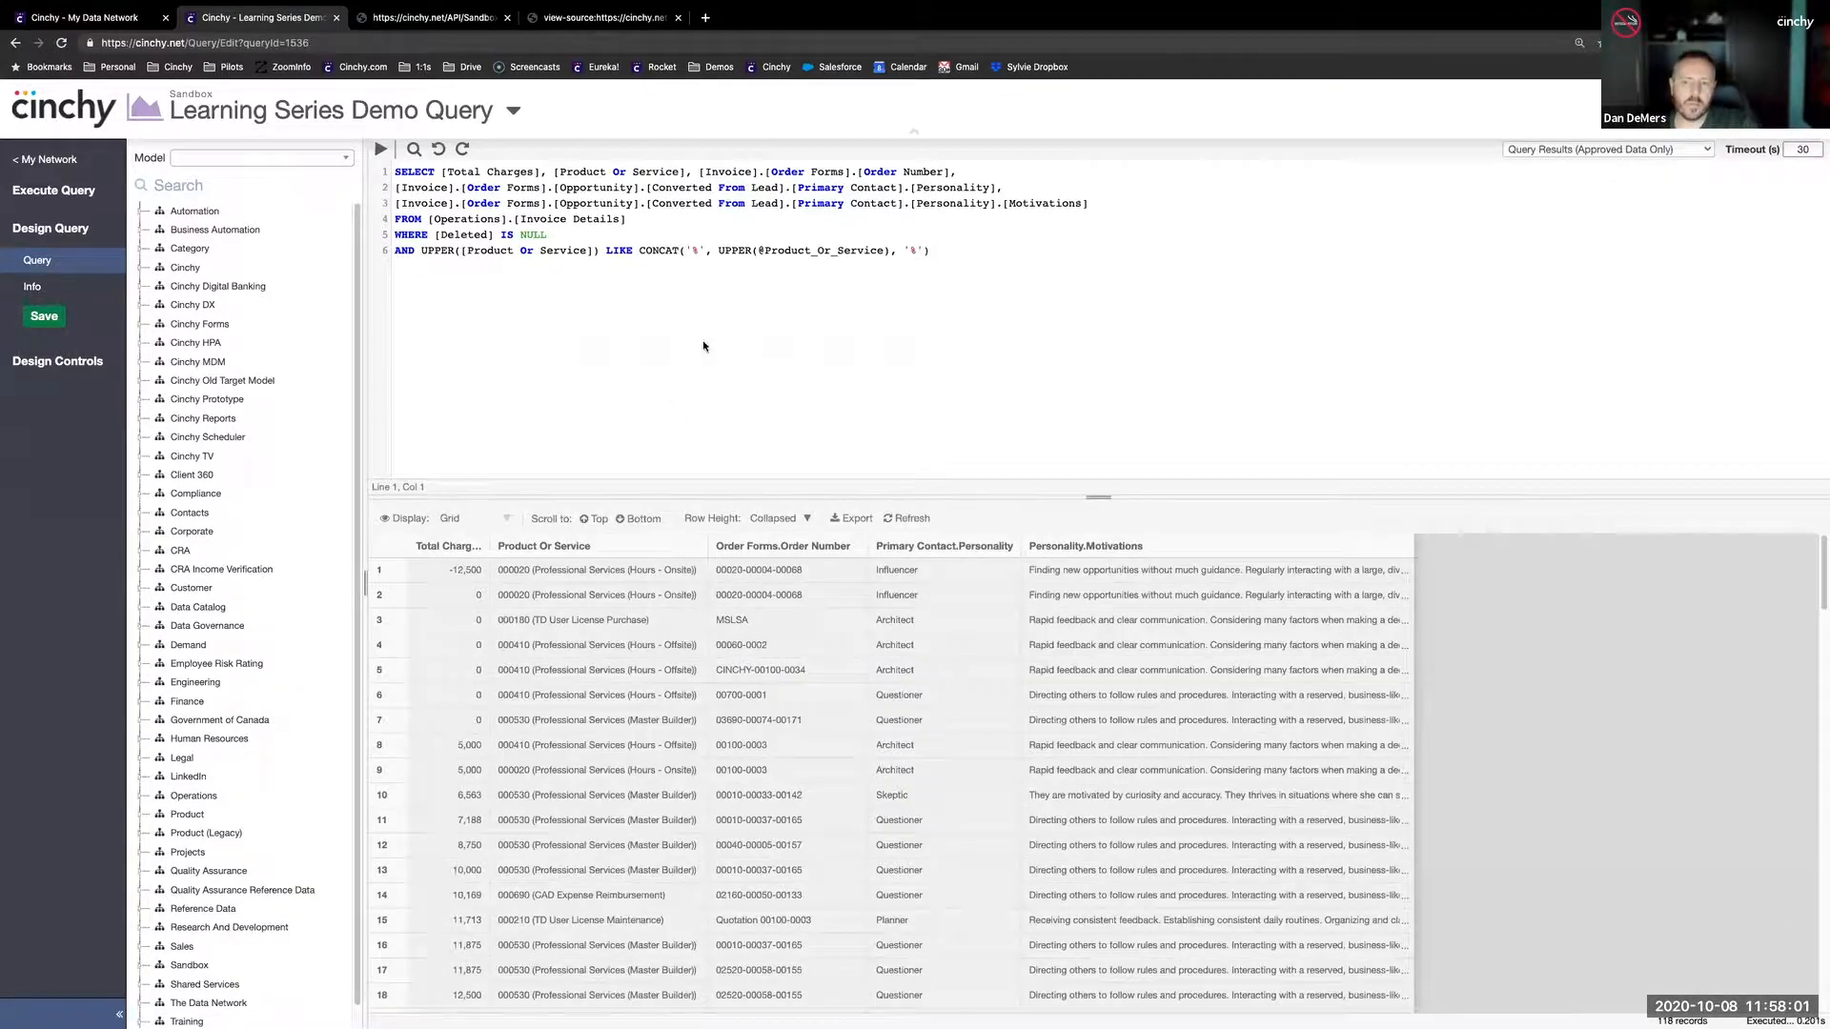
{"action": "left_click", "coordinate": [564, 621]}
{"action": "left_click", "coordinate": [576, 725]}
{"action": "scroll", "coordinate": [606, 751], "scroll_direction": "down", "scroll_amount": 5}
{"action": "left_click", "coordinate": [664, 624]}
{"action": "left_click", "coordinate": [511, 272]}
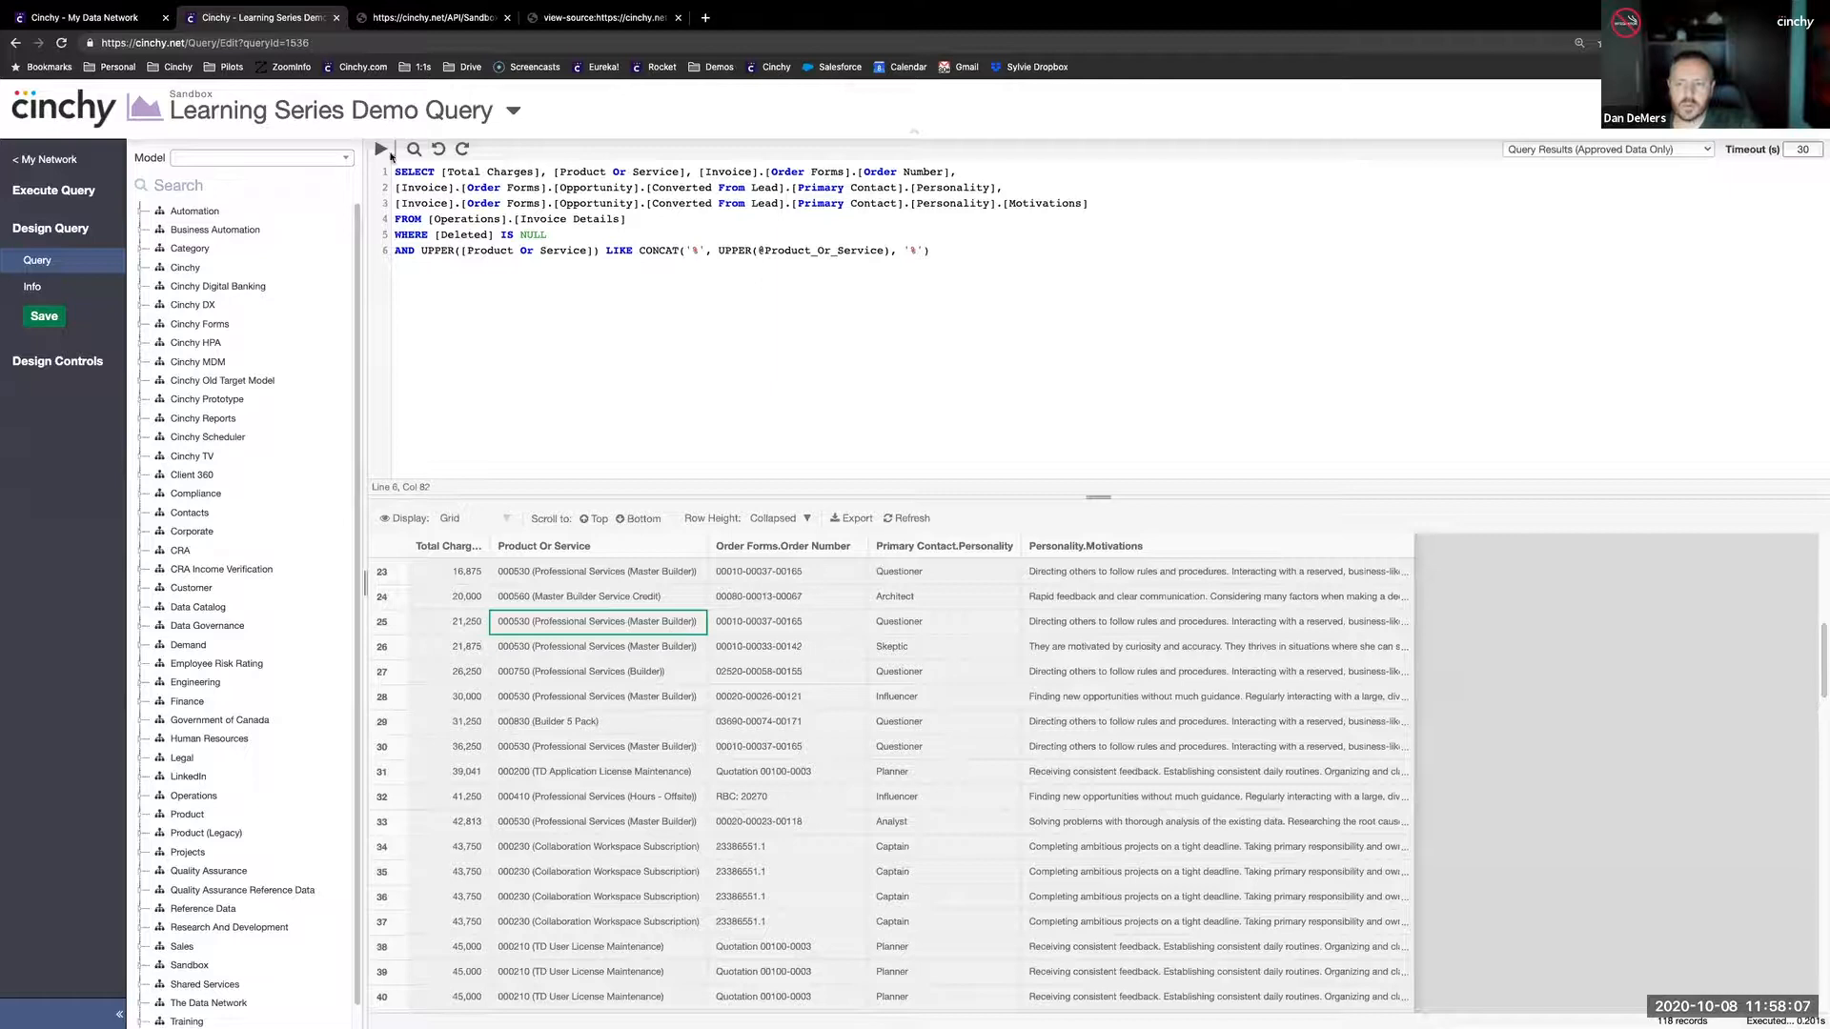
{"action": "left_click", "coordinate": [381, 150]}
{"action": "left_click", "coordinate": [486, 570]}
{"action": "type", "text": "license"}
{"action": "left_click", "coordinate": [407, 629]}
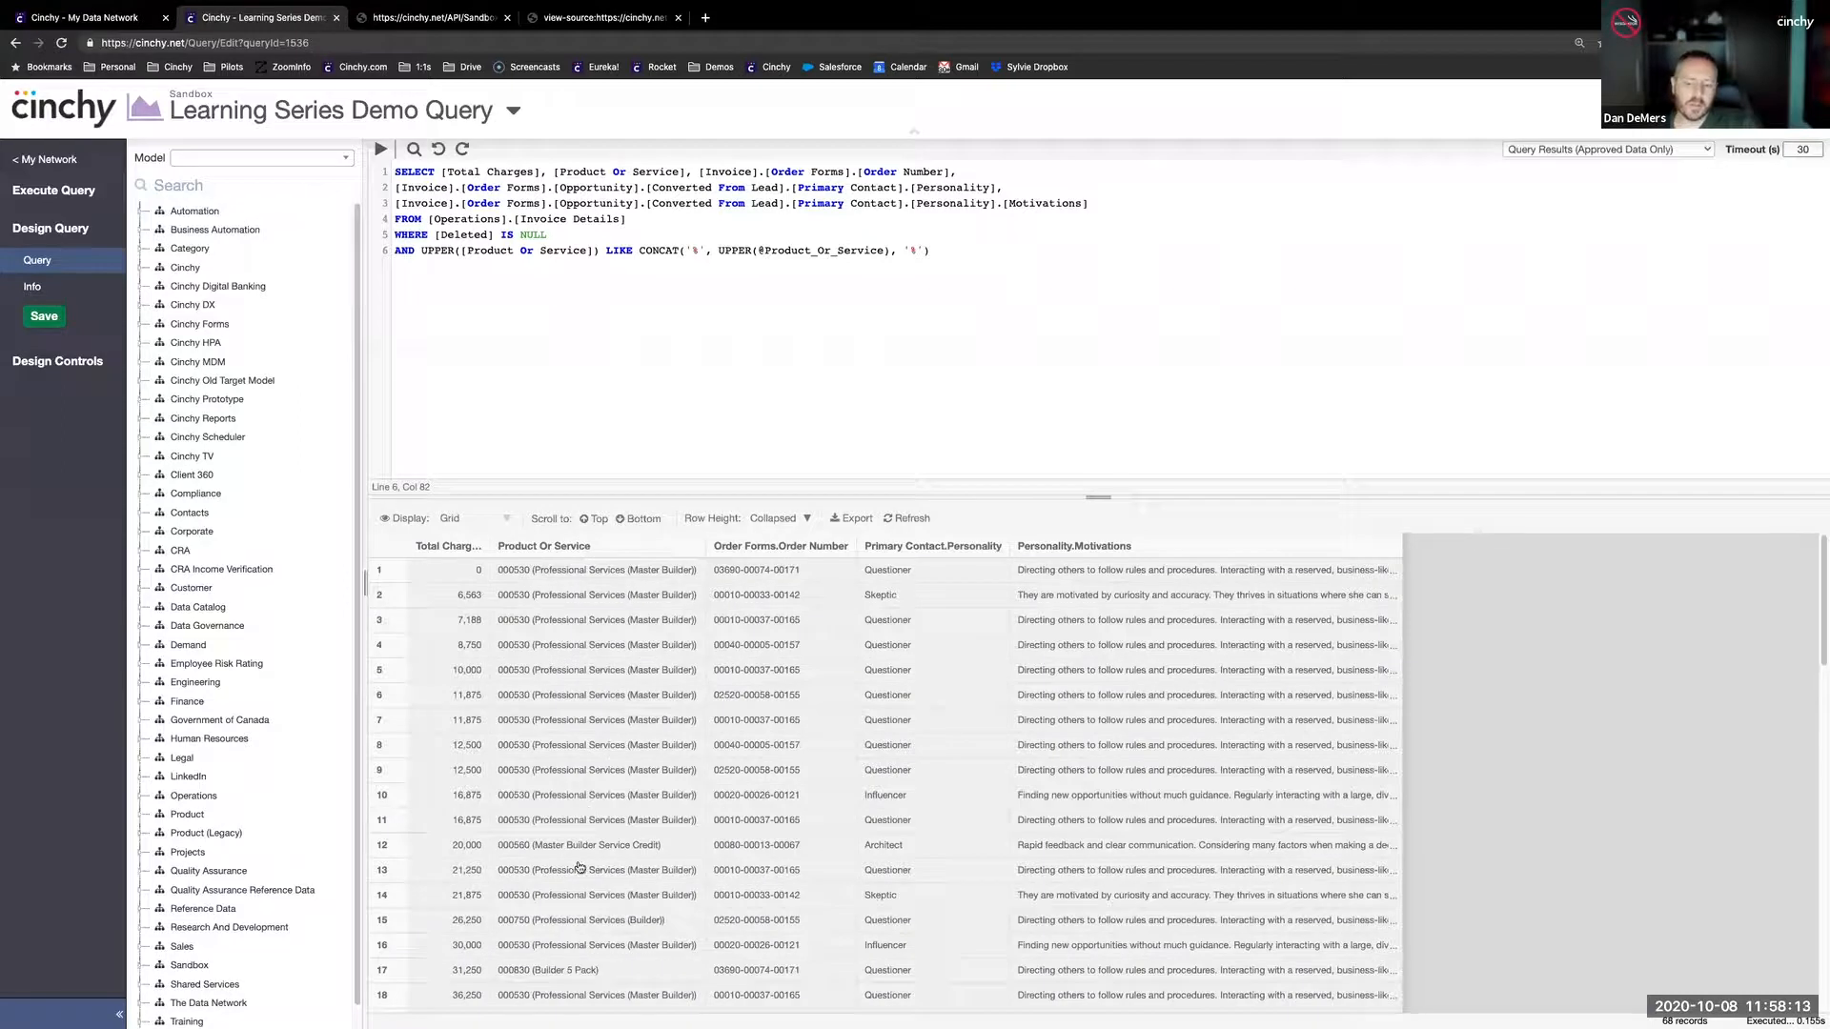
{"action": "left_click", "coordinate": [42, 319]}
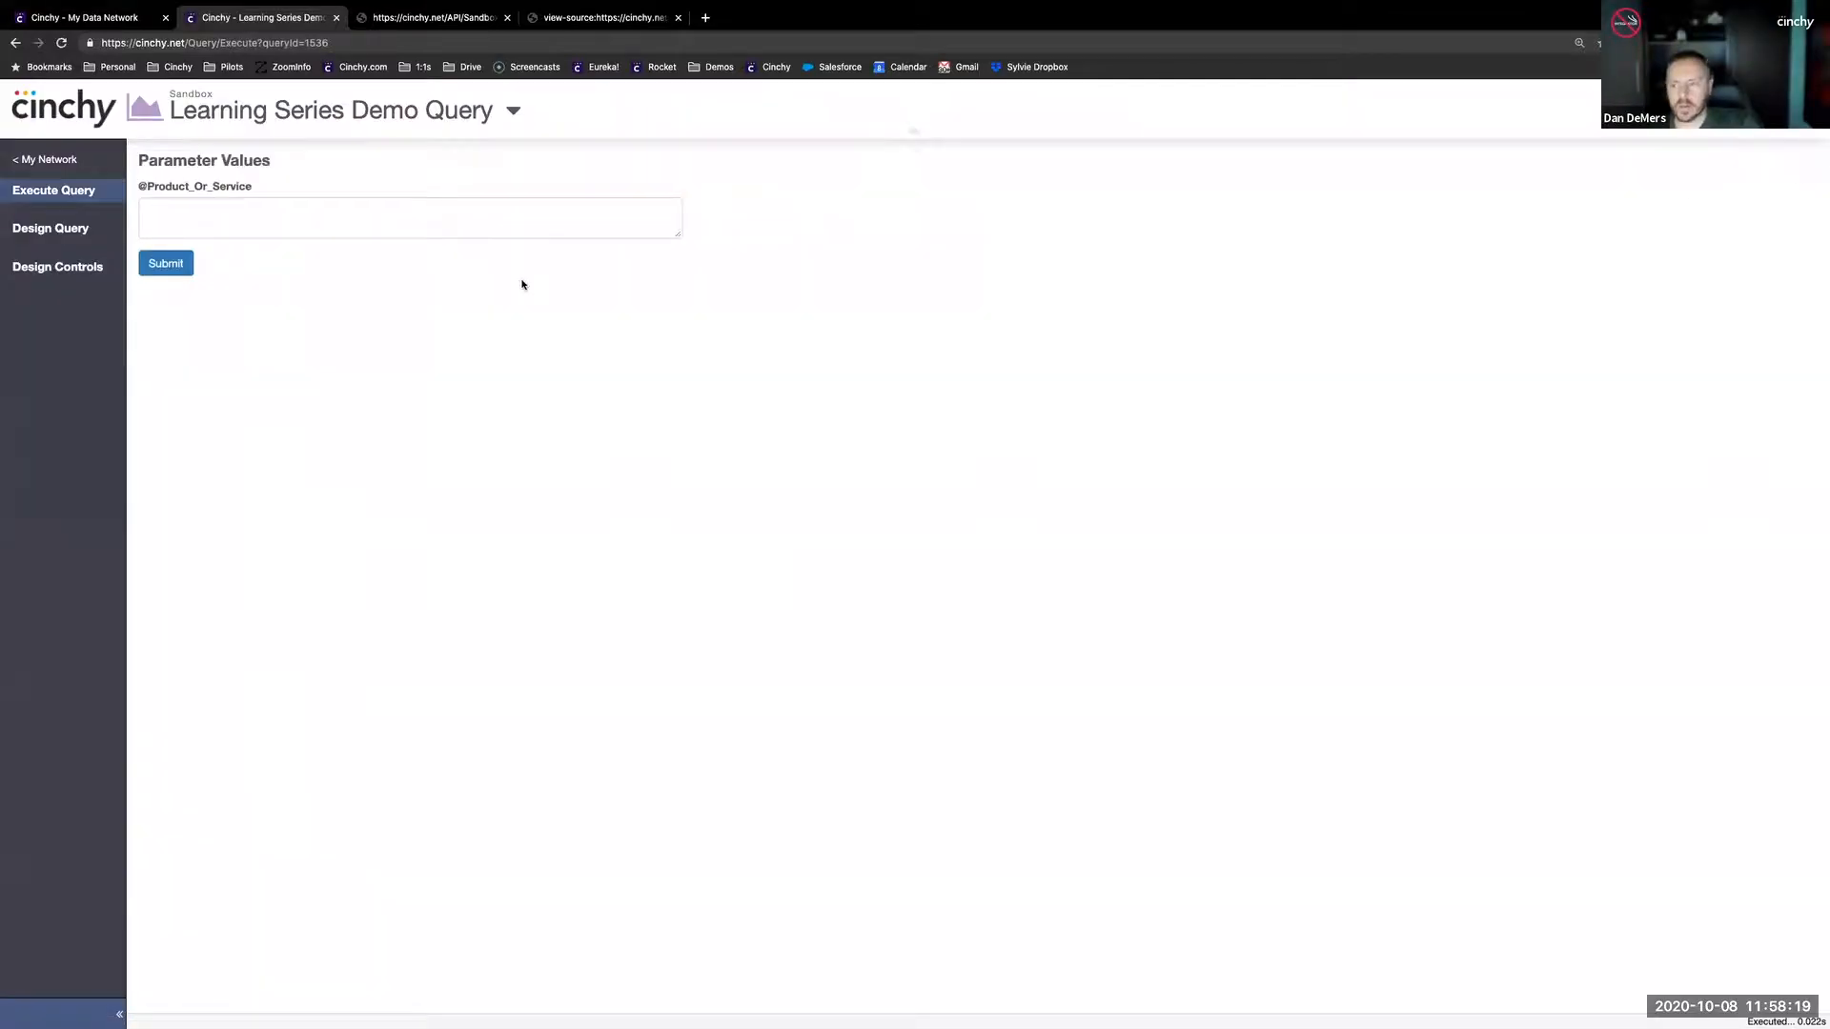
{"action": "left_click", "coordinate": [165, 268]}
{"action": "type", "text": "builder"}
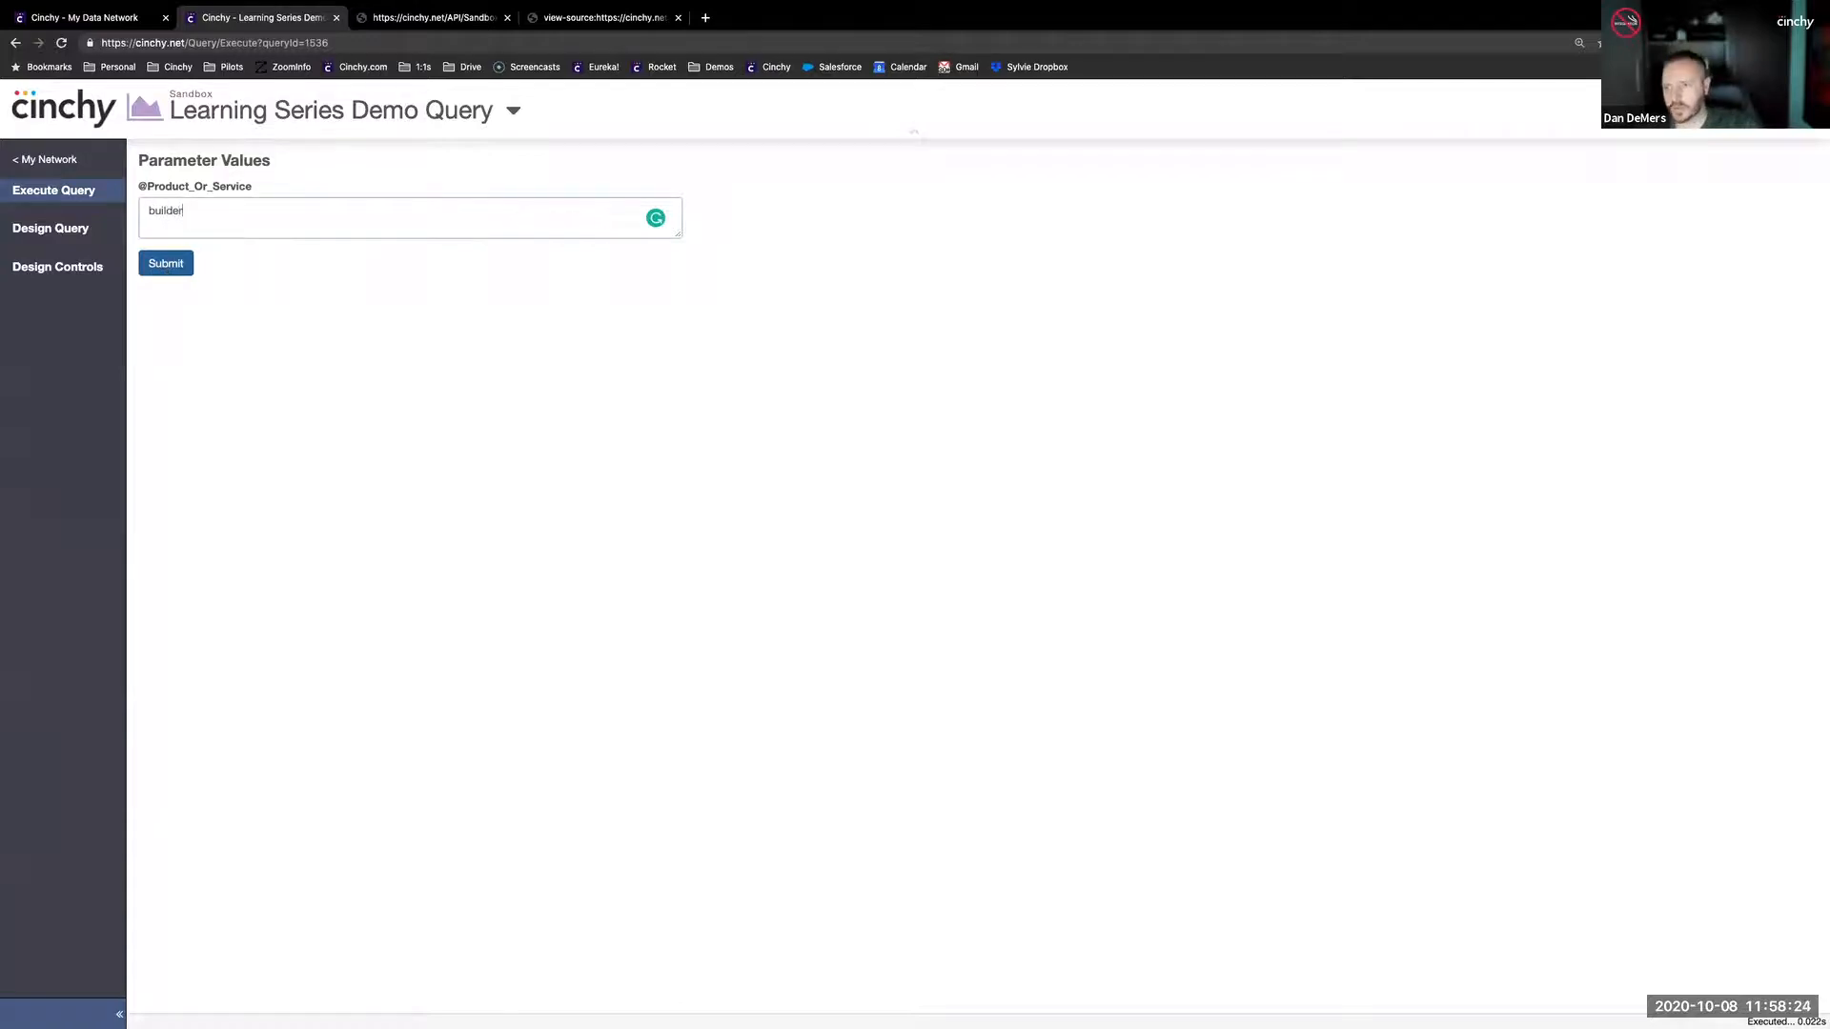
{"action": "left_click", "coordinate": [168, 267]}
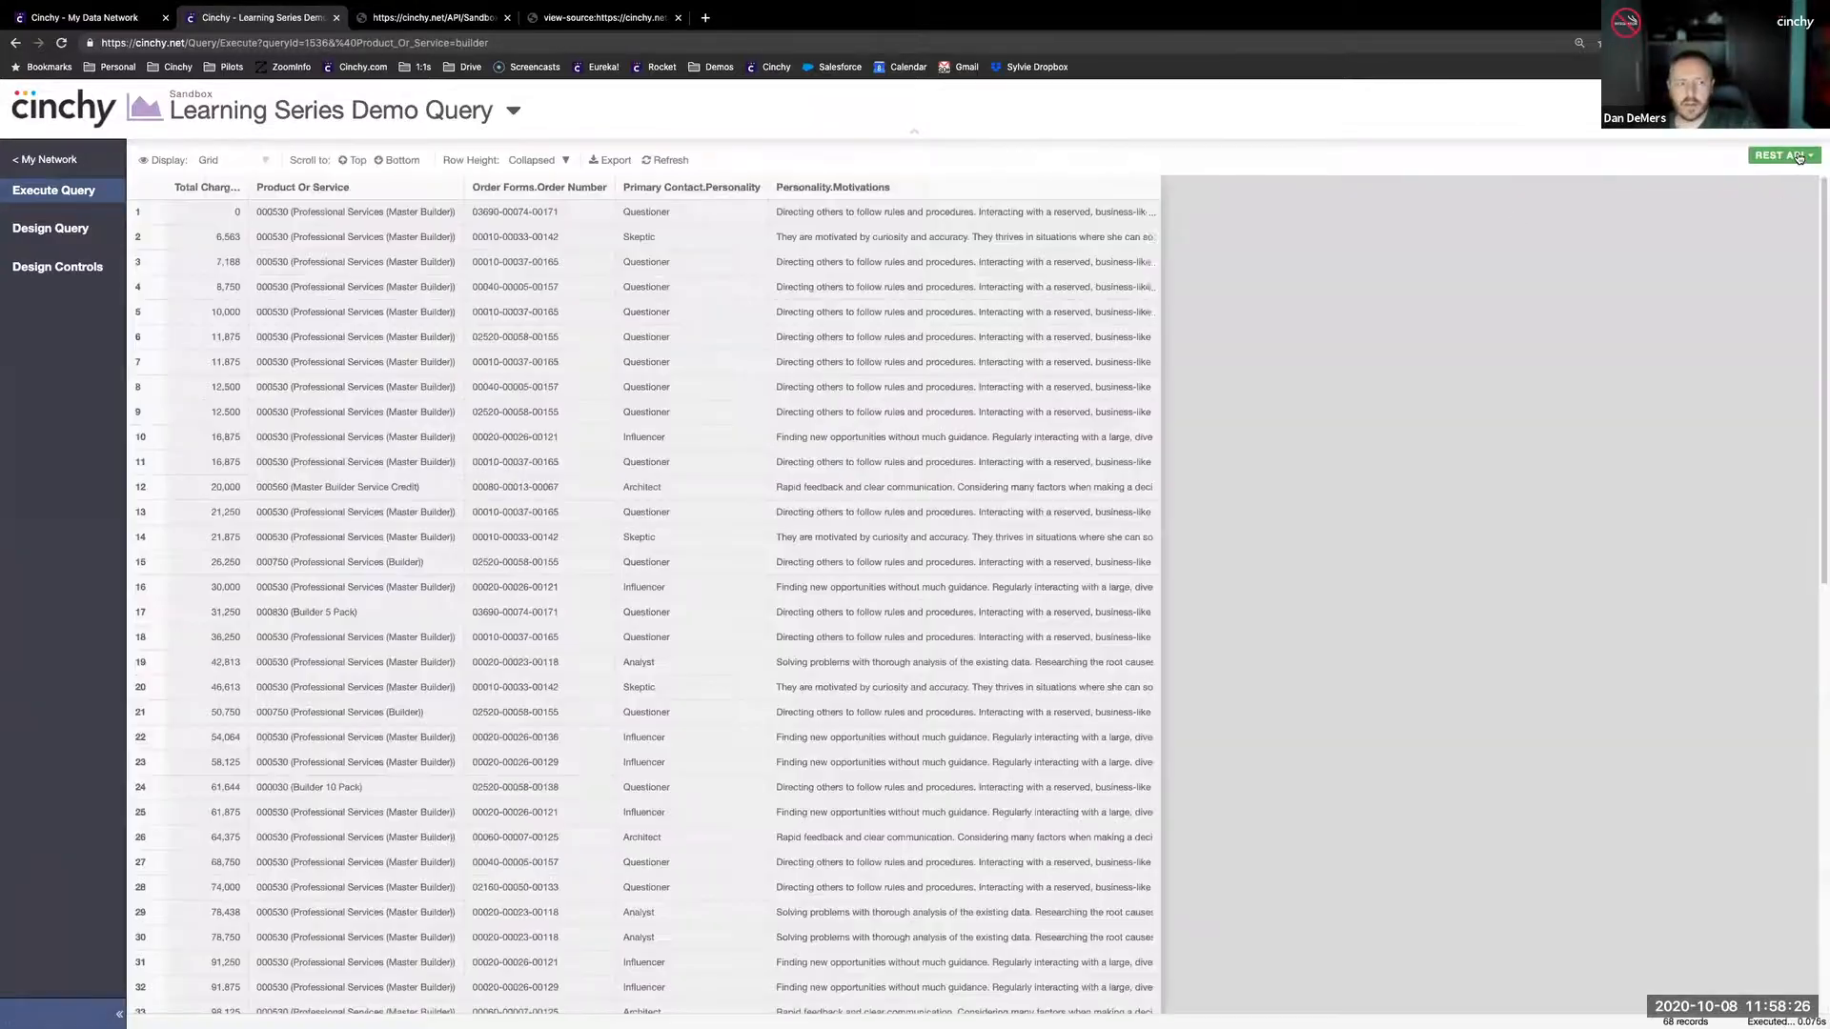
- Open the parameterised query's REST API output in a new tab and examine the endpoint path and parameter from its page source
{"action": "left_click", "coordinate": [1799, 156]}
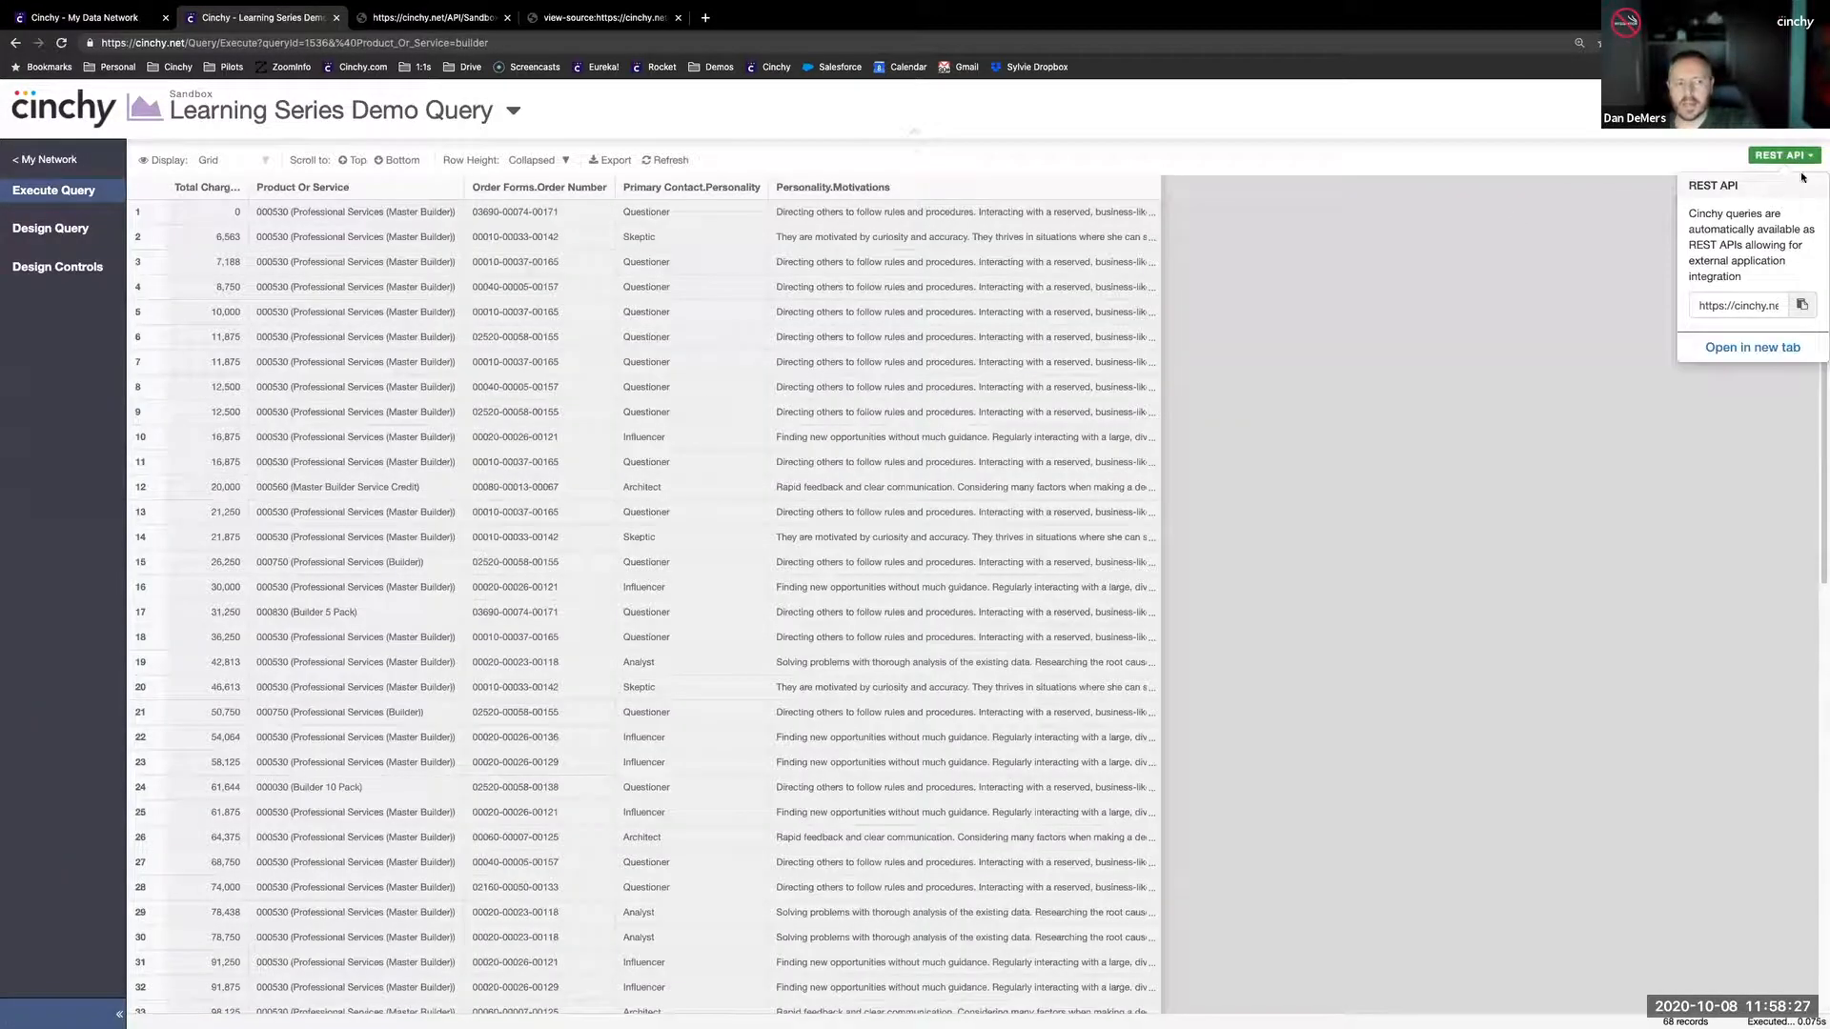
{"action": "left_click", "coordinate": [1752, 347]}
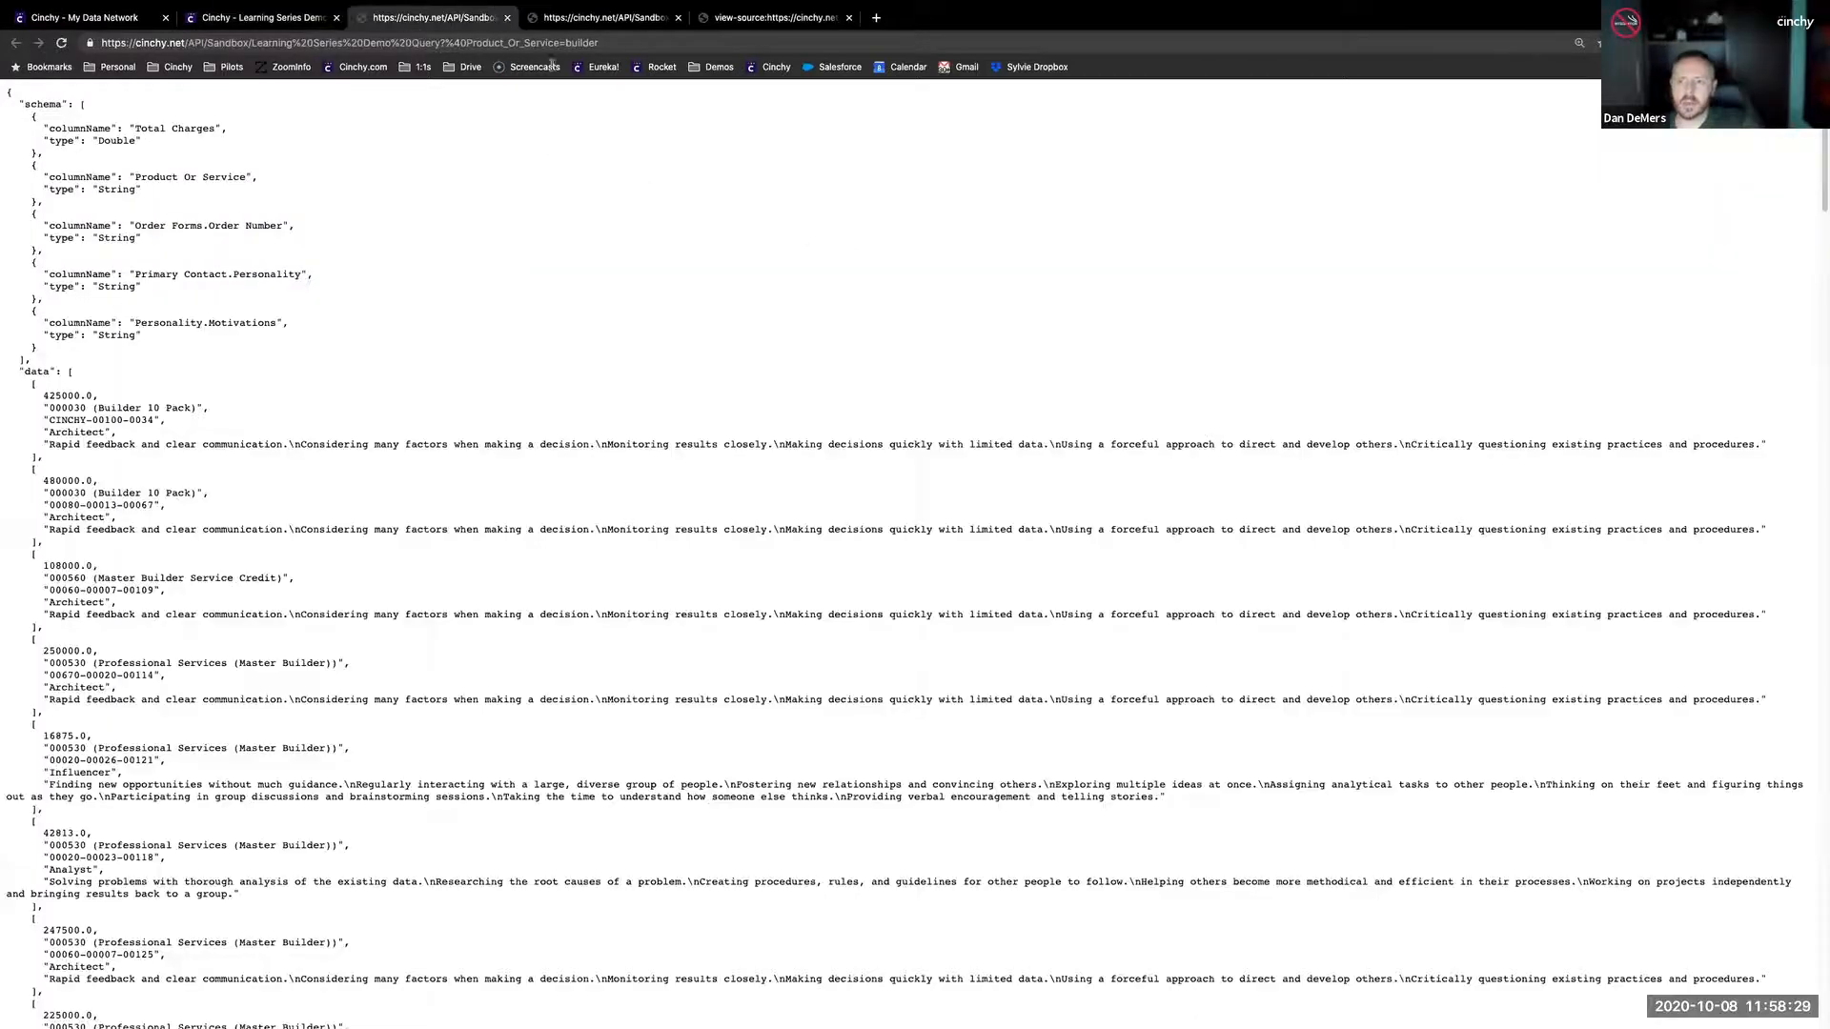
{"action": "right_click", "coordinate": [539, 198]}
{"action": "left_click", "coordinate": [605, 354]}
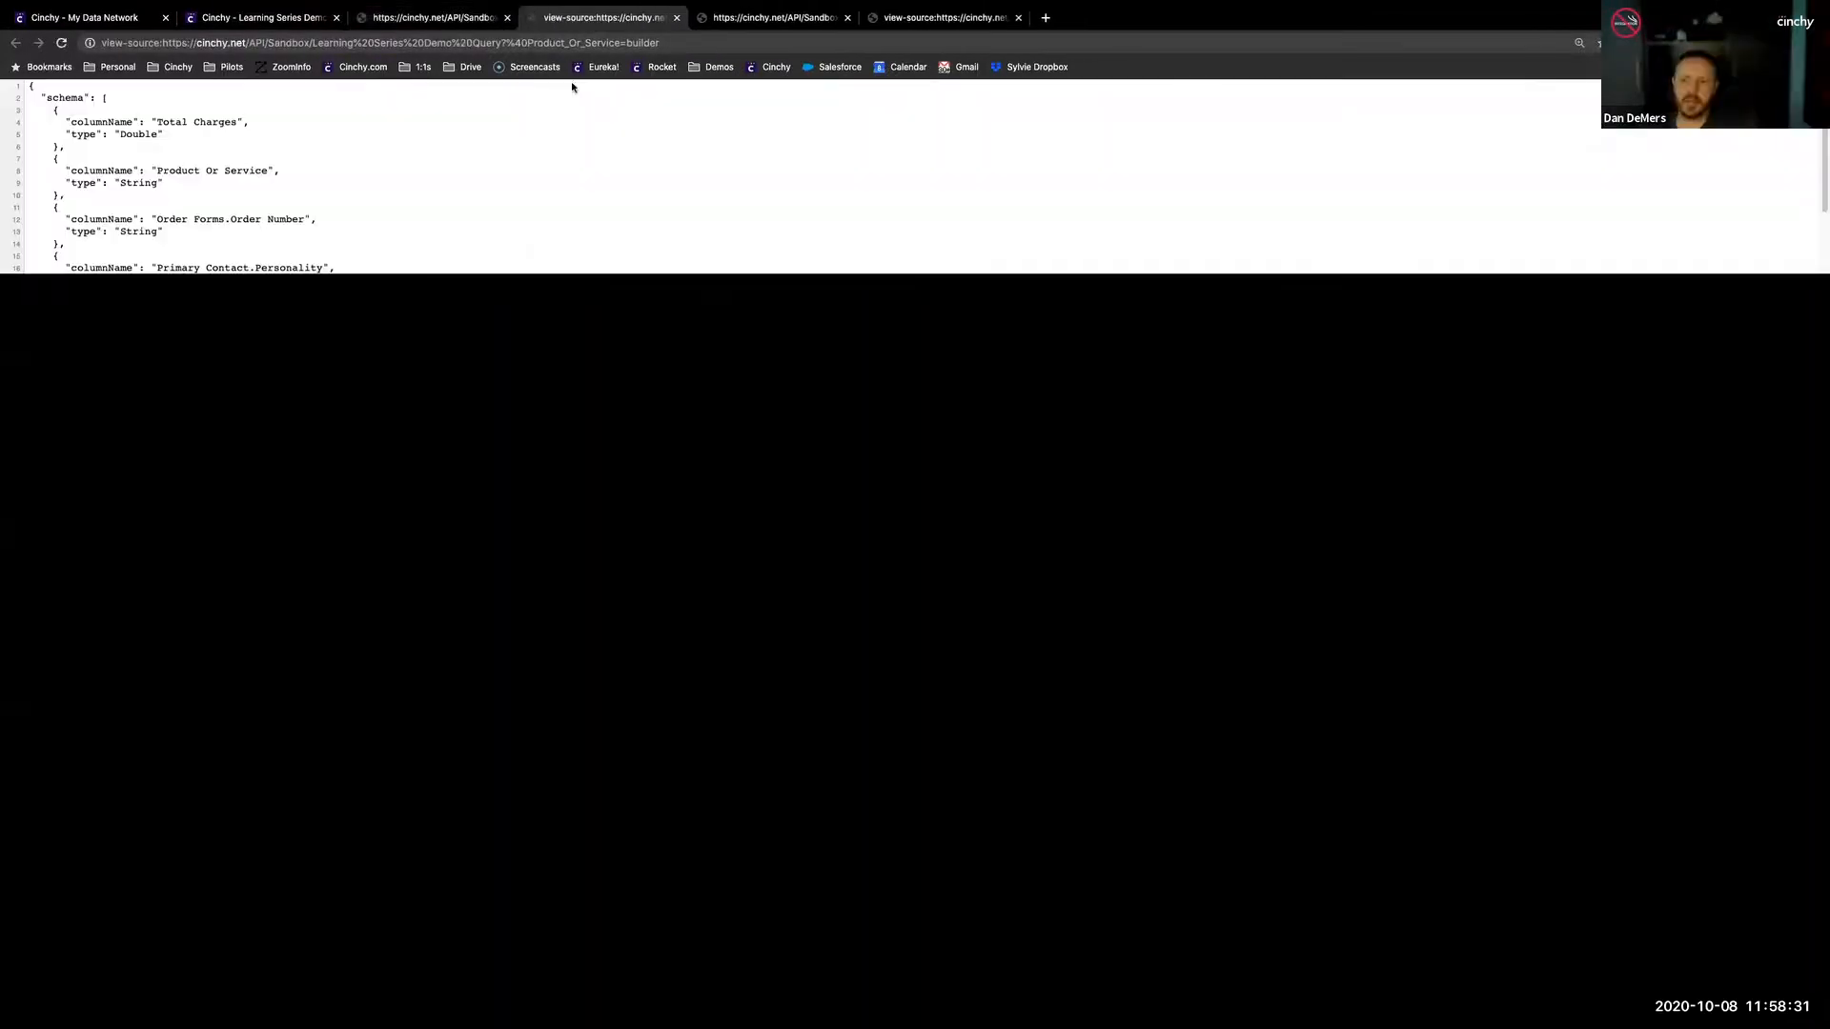
{"action": "left_click", "coordinate": [472, 43]}
{"action": "left_click", "coordinate": [472, 44]}
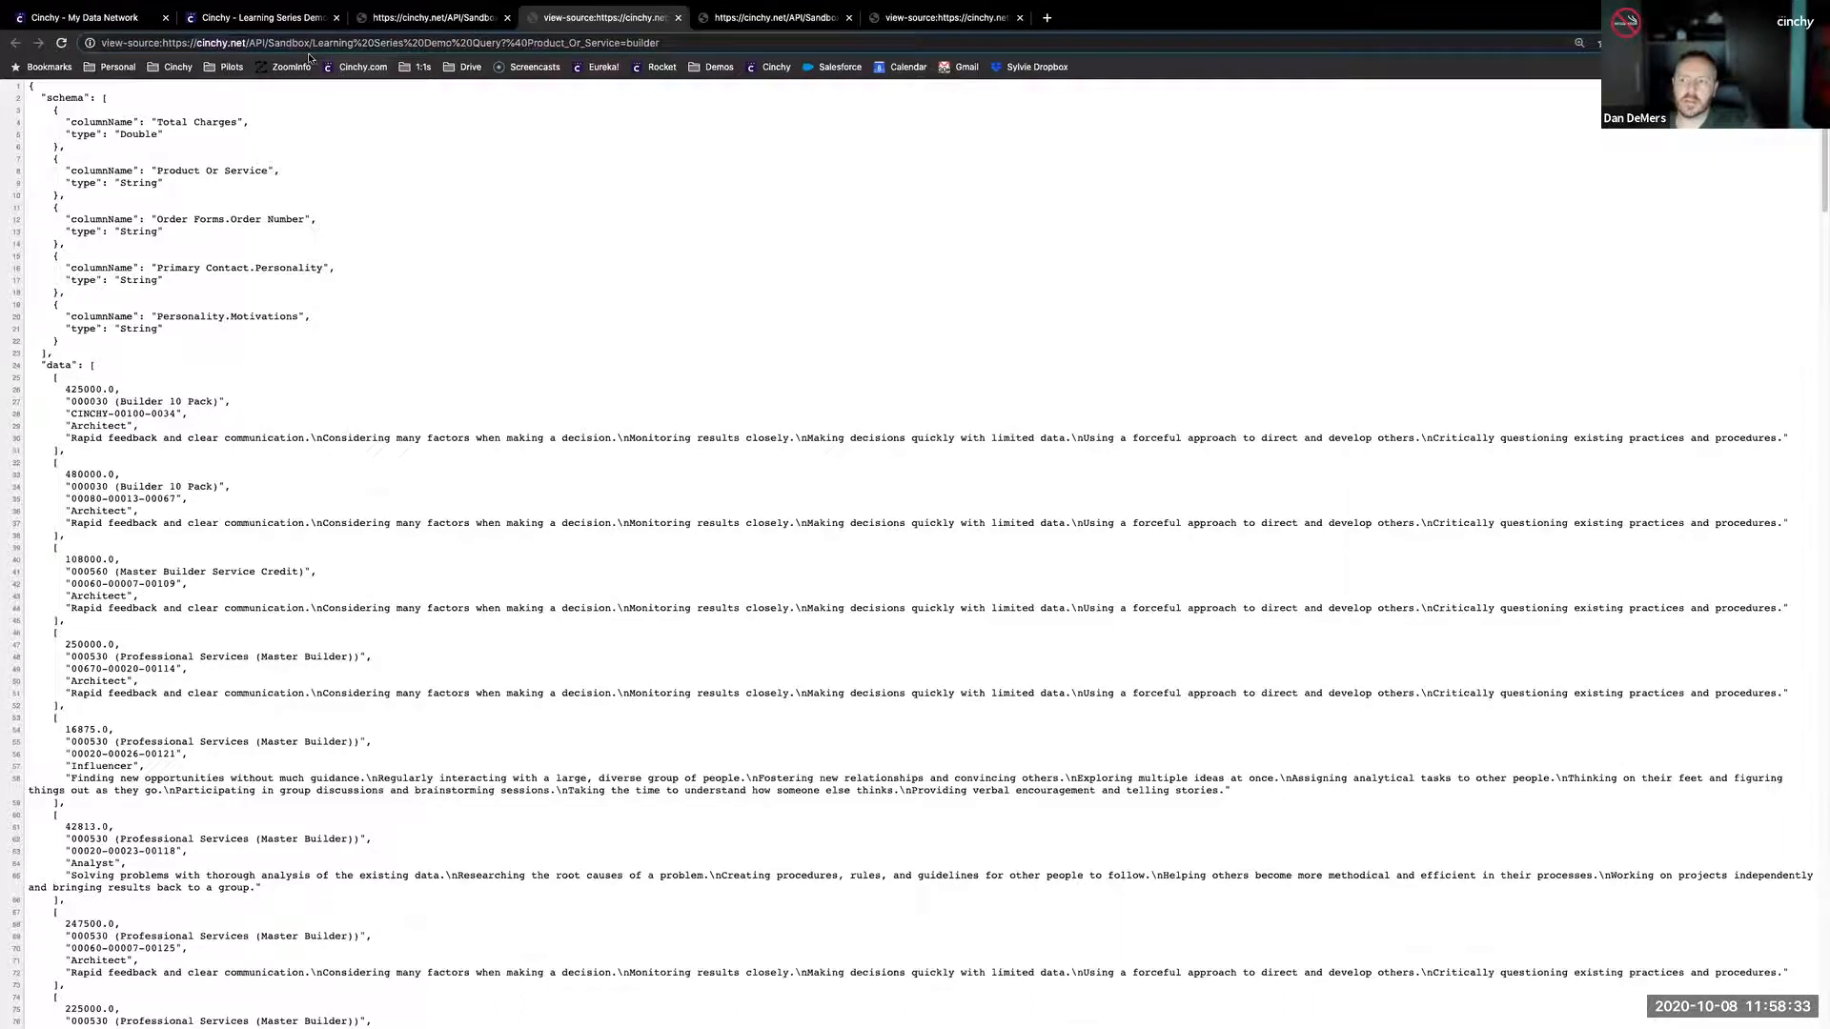
{"action": "left_click_drag", "start_coordinate": [249, 44], "coordinate": [499, 45]}
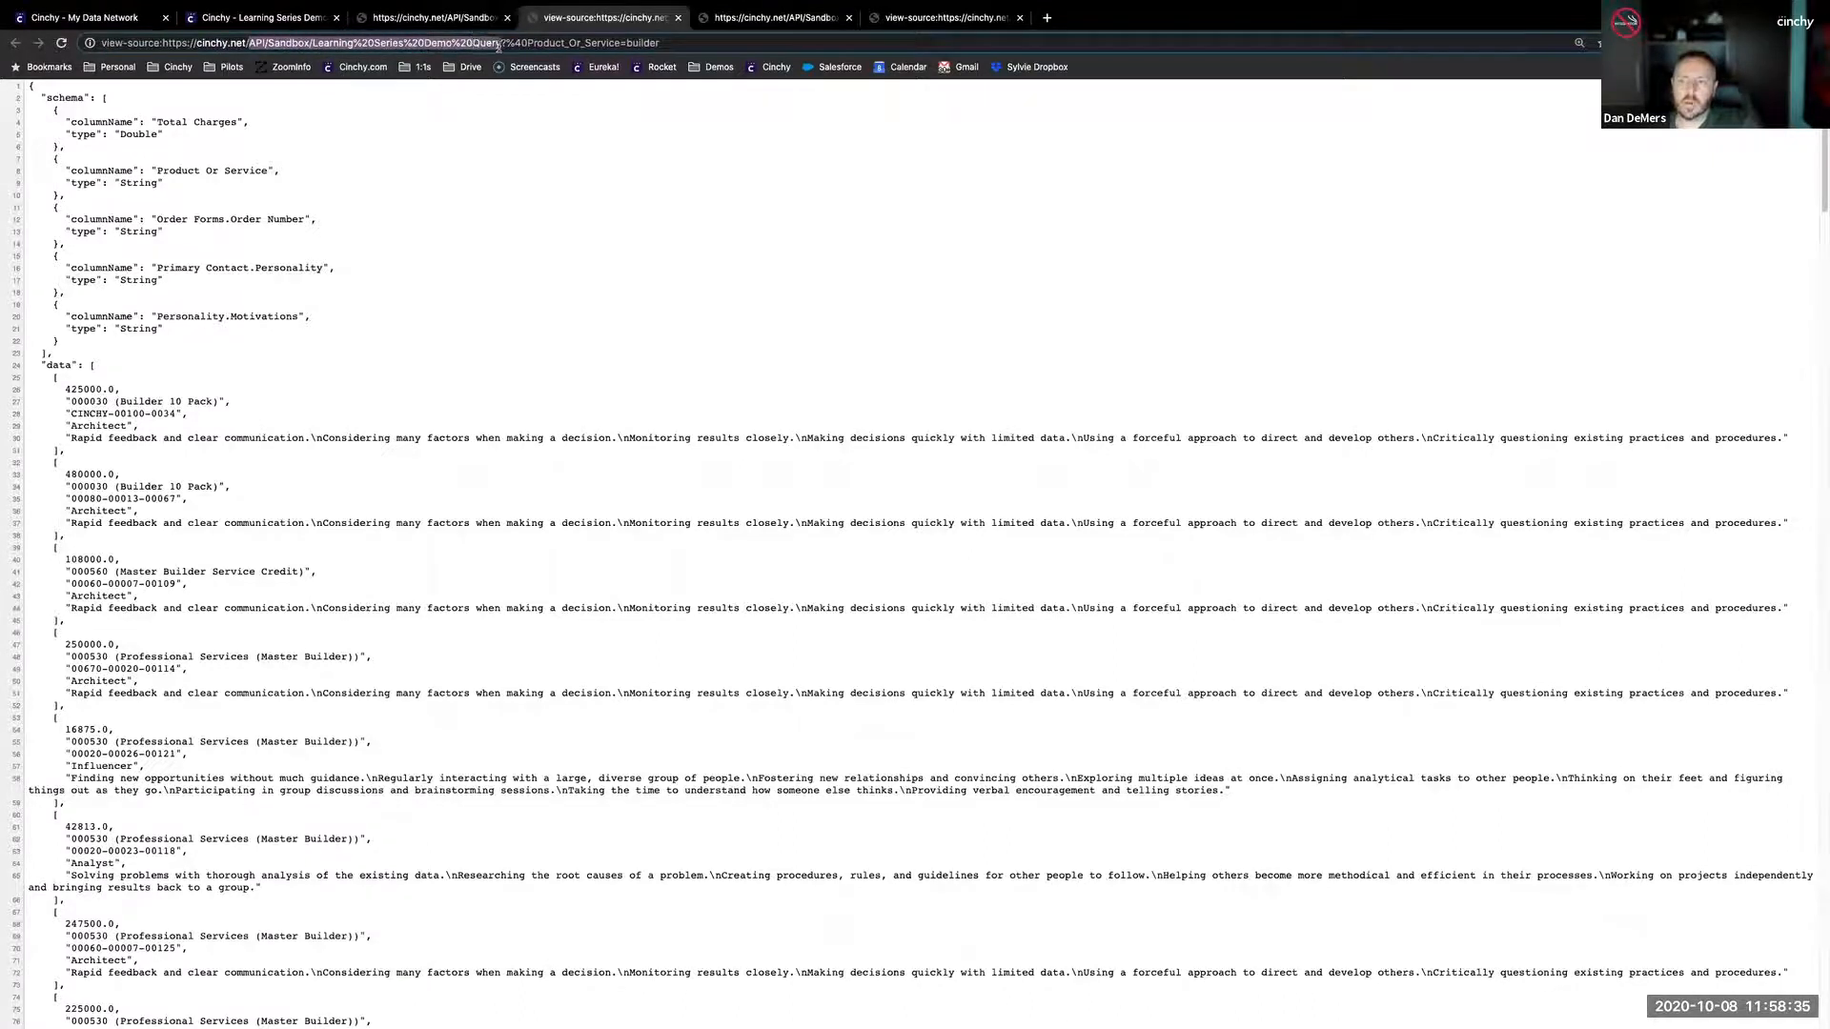
{"action": "left_click", "coordinate": [531, 44]}
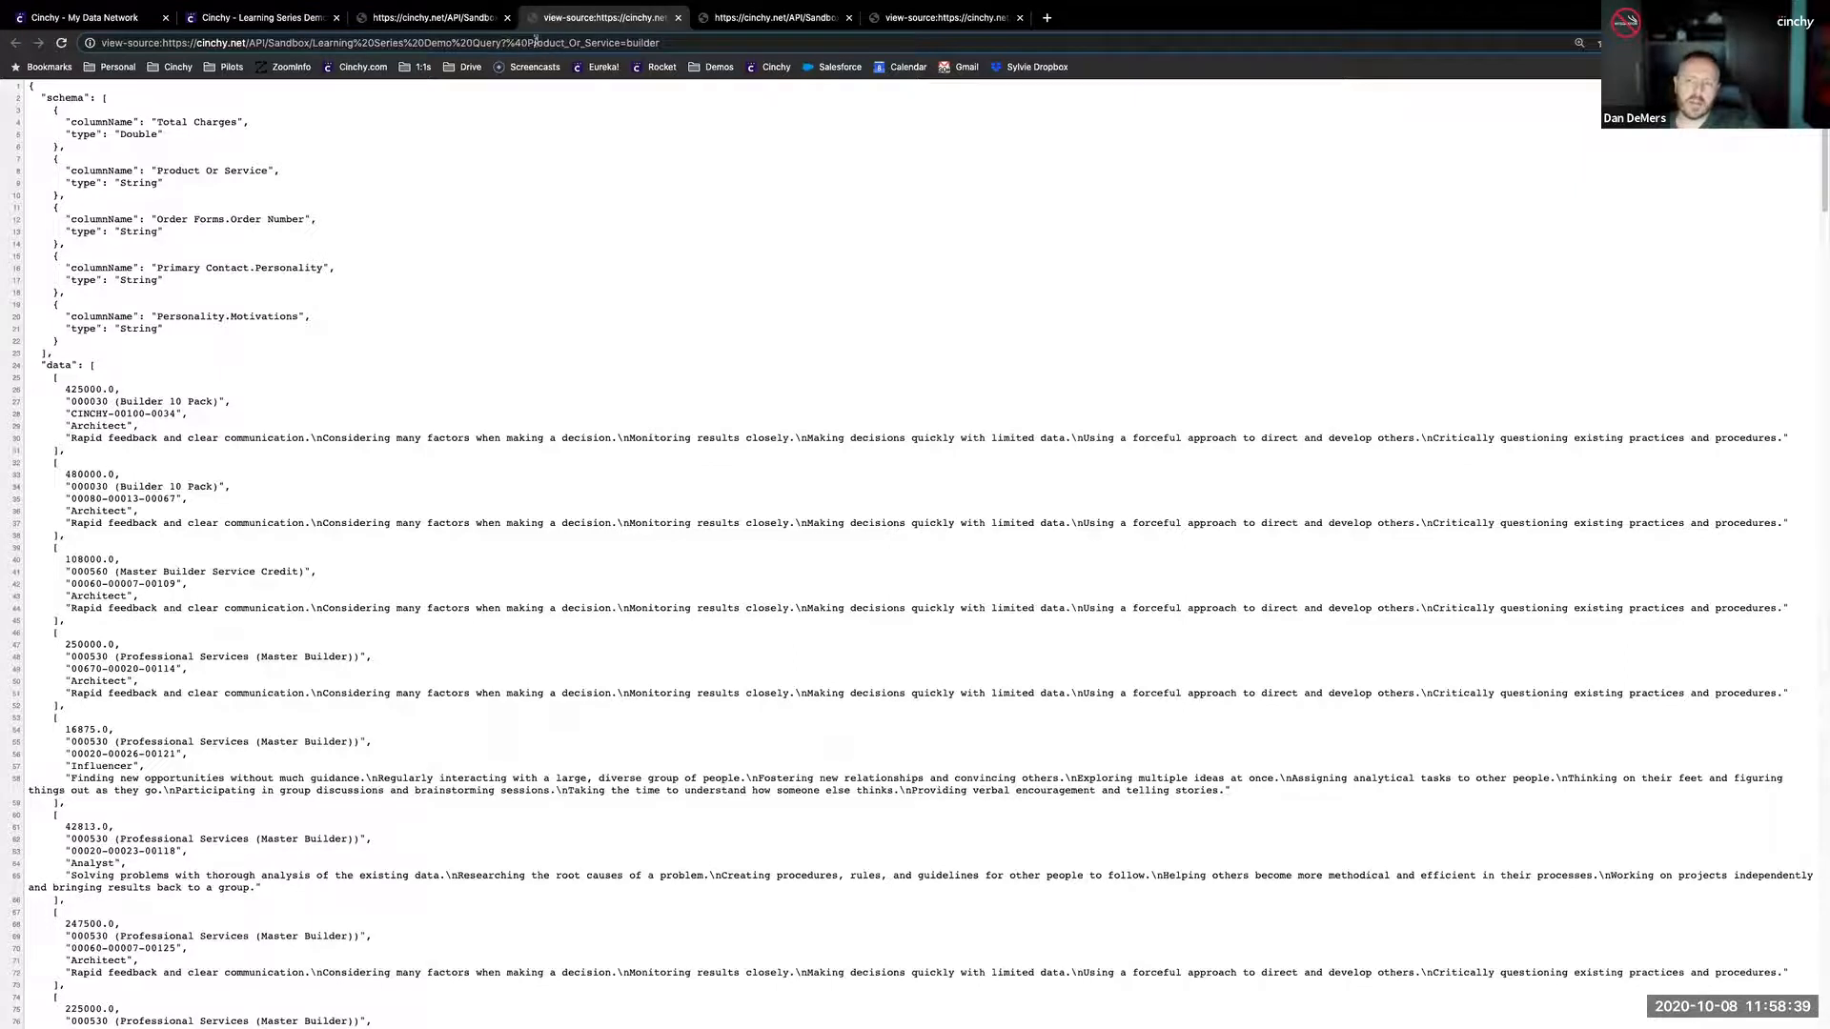
- Change the Product_Or_Service value in the API address from builder to servi and reload the output
{"action": "left_click_drag", "start_coordinate": [626, 43], "coordinate": [675, 43]}
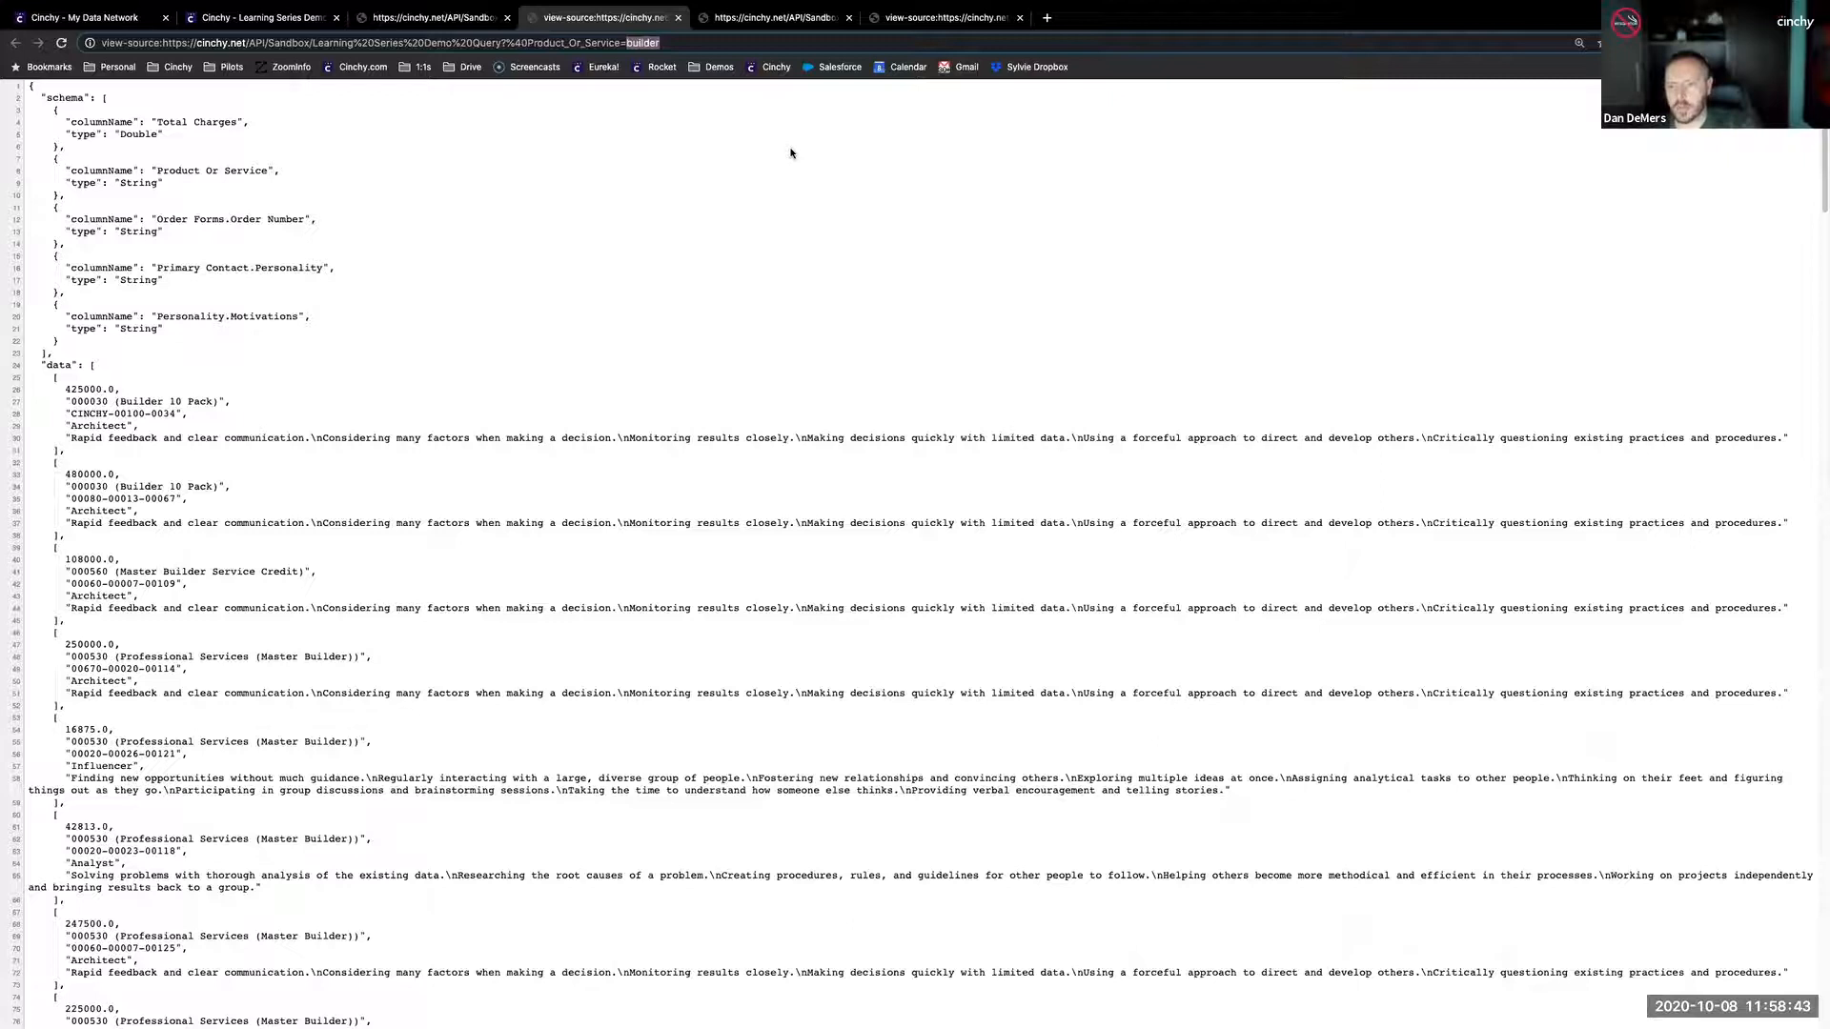
{"action": "type", "text": "servi"}
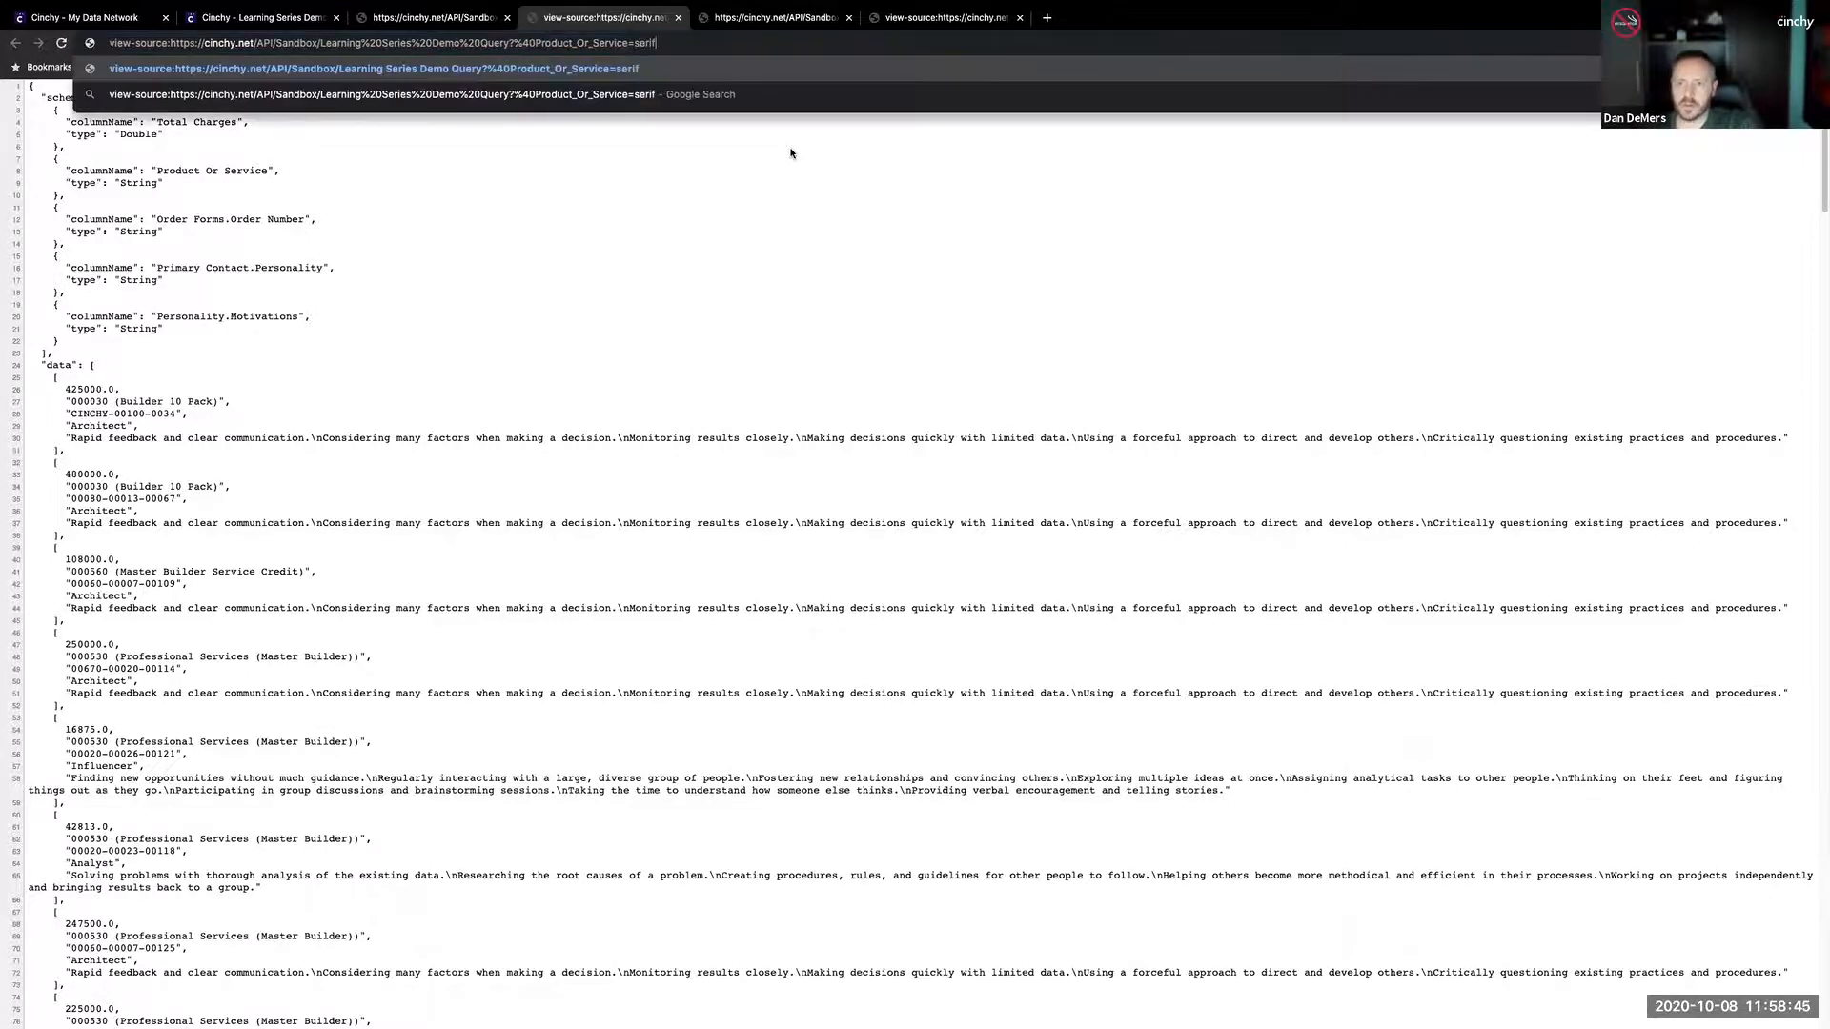
{"action": "key", "text": "Return"}
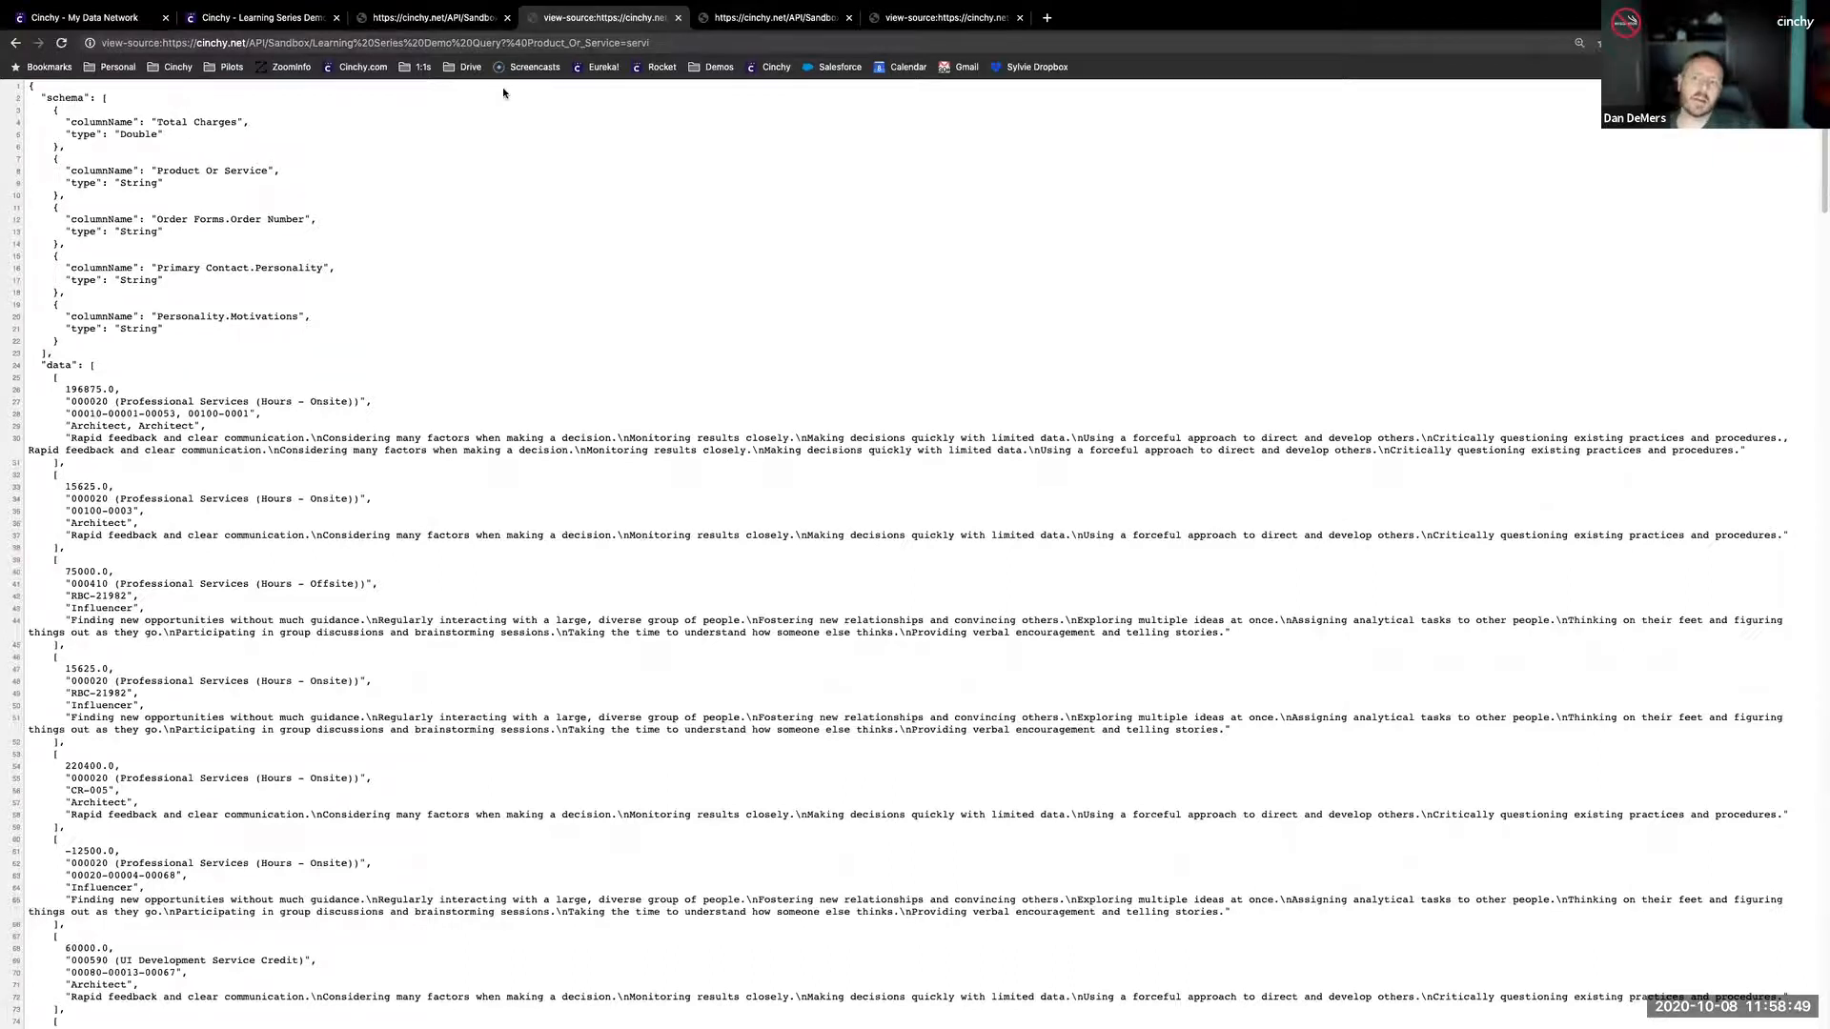
{"action": "left_click", "coordinate": [591, 44]}
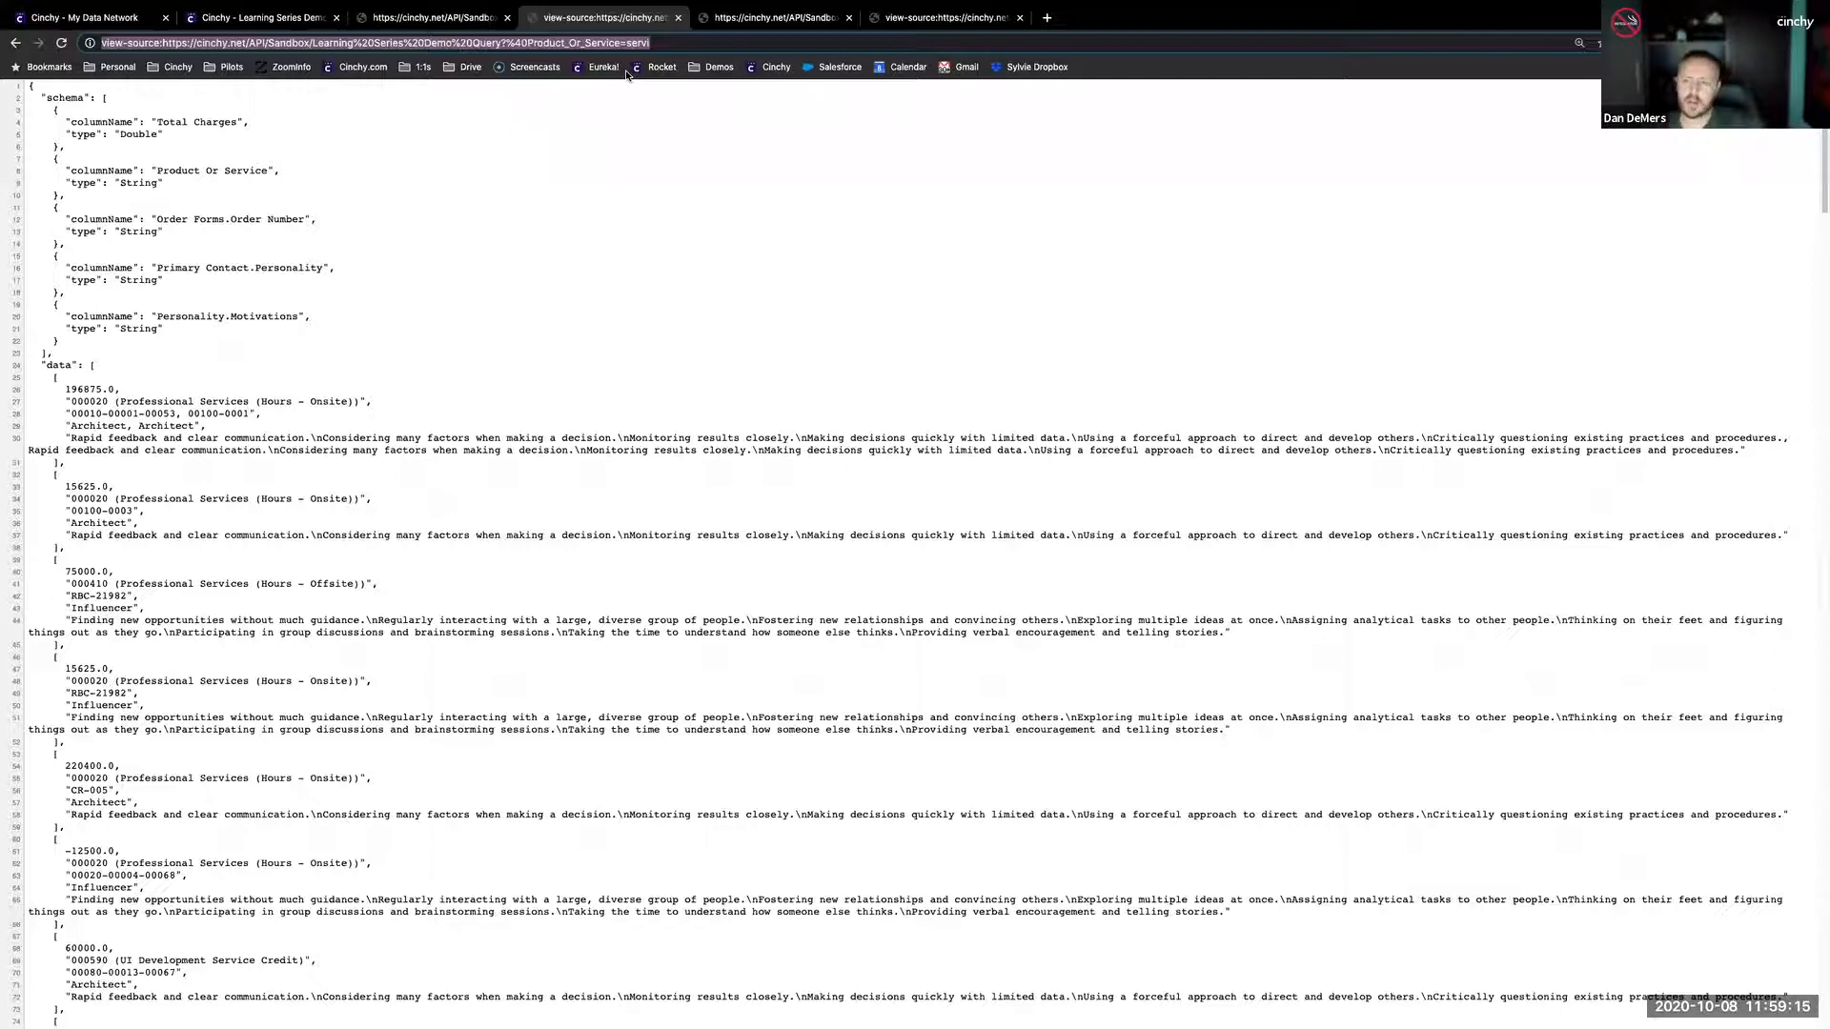
- Return to the query's tab, go to My Network, search for people and open the People table
{"action": "left_click", "coordinate": [254, 11]}
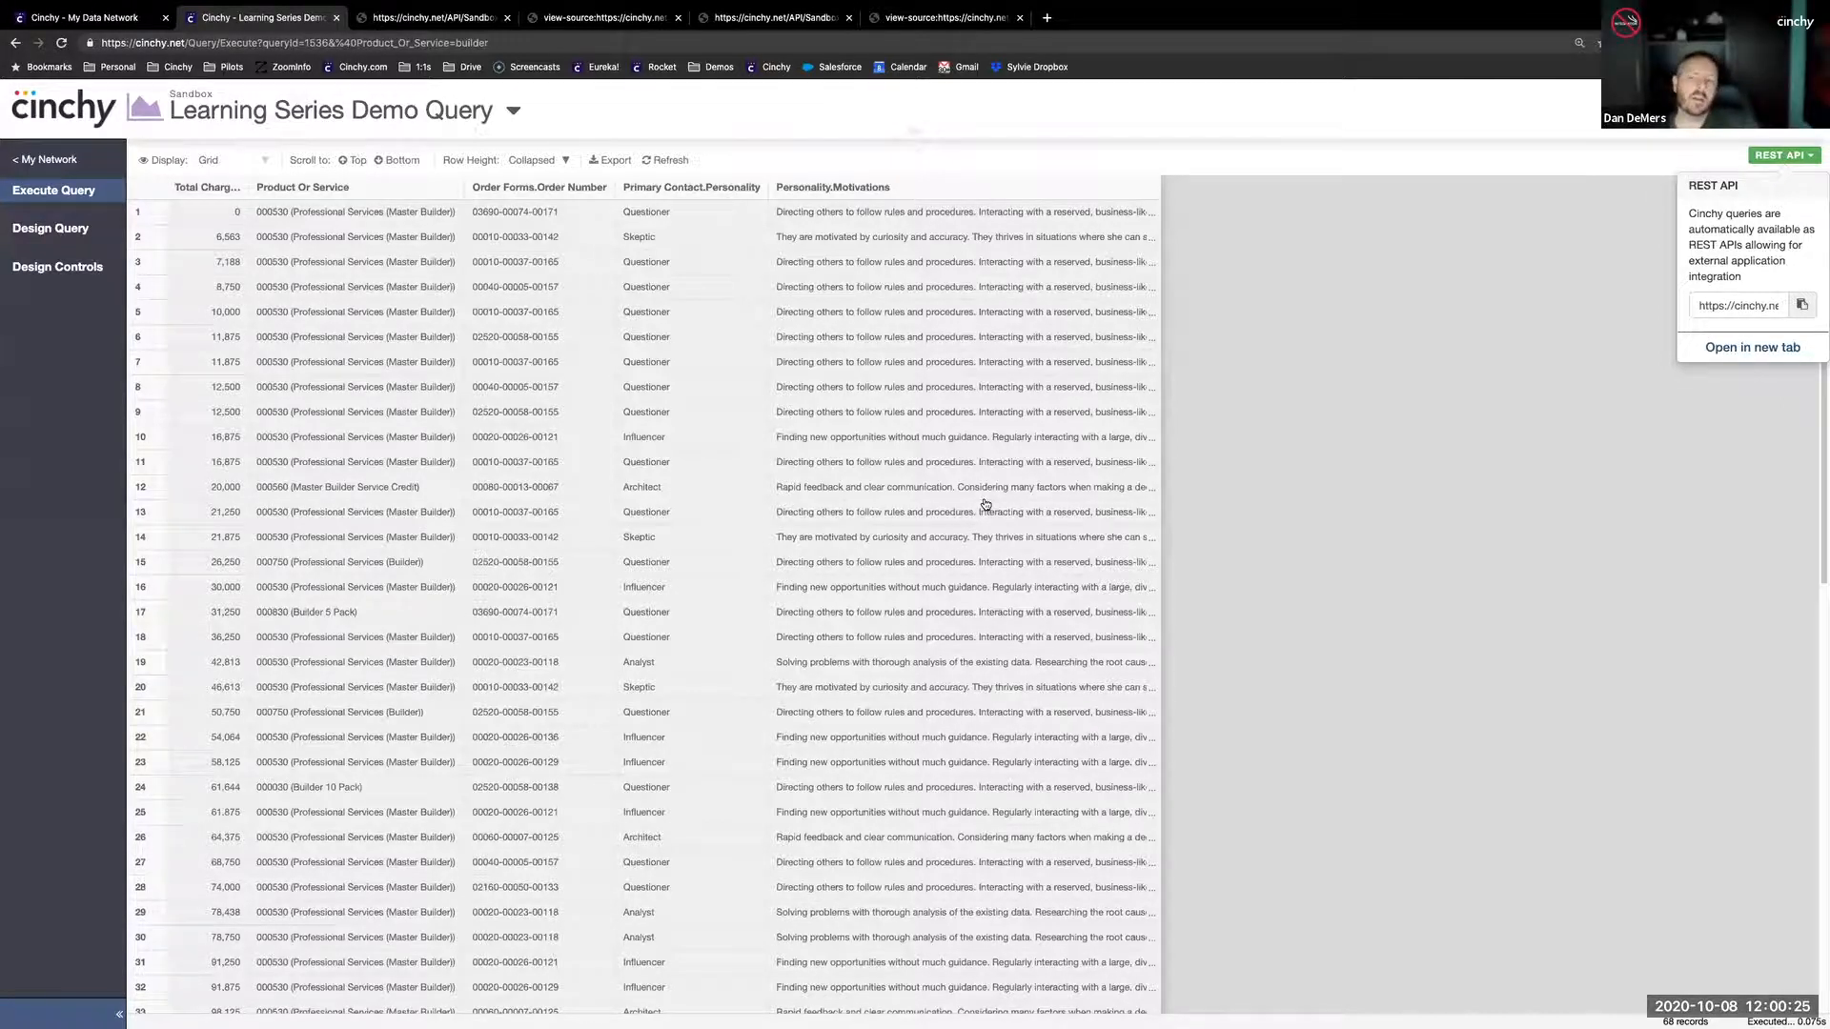
{"action": "left_click", "coordinate": [347, 112]}
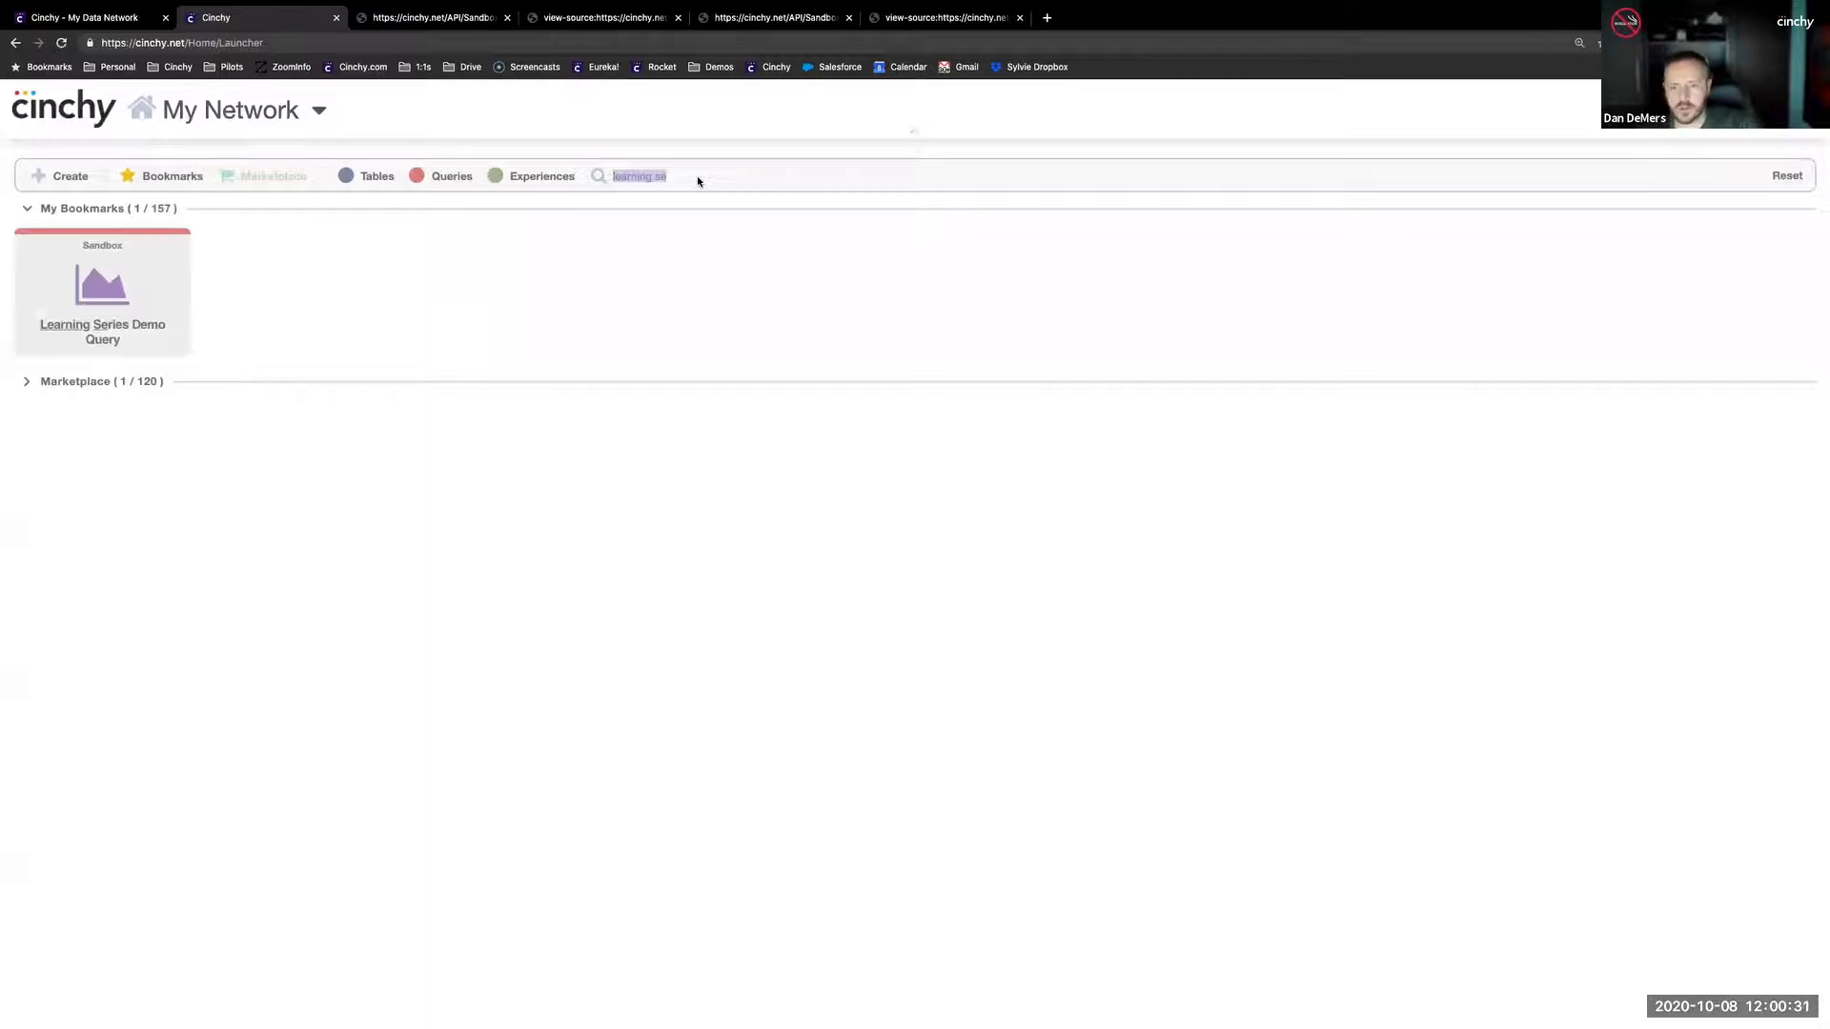
{"action": "type", "text": "people"}
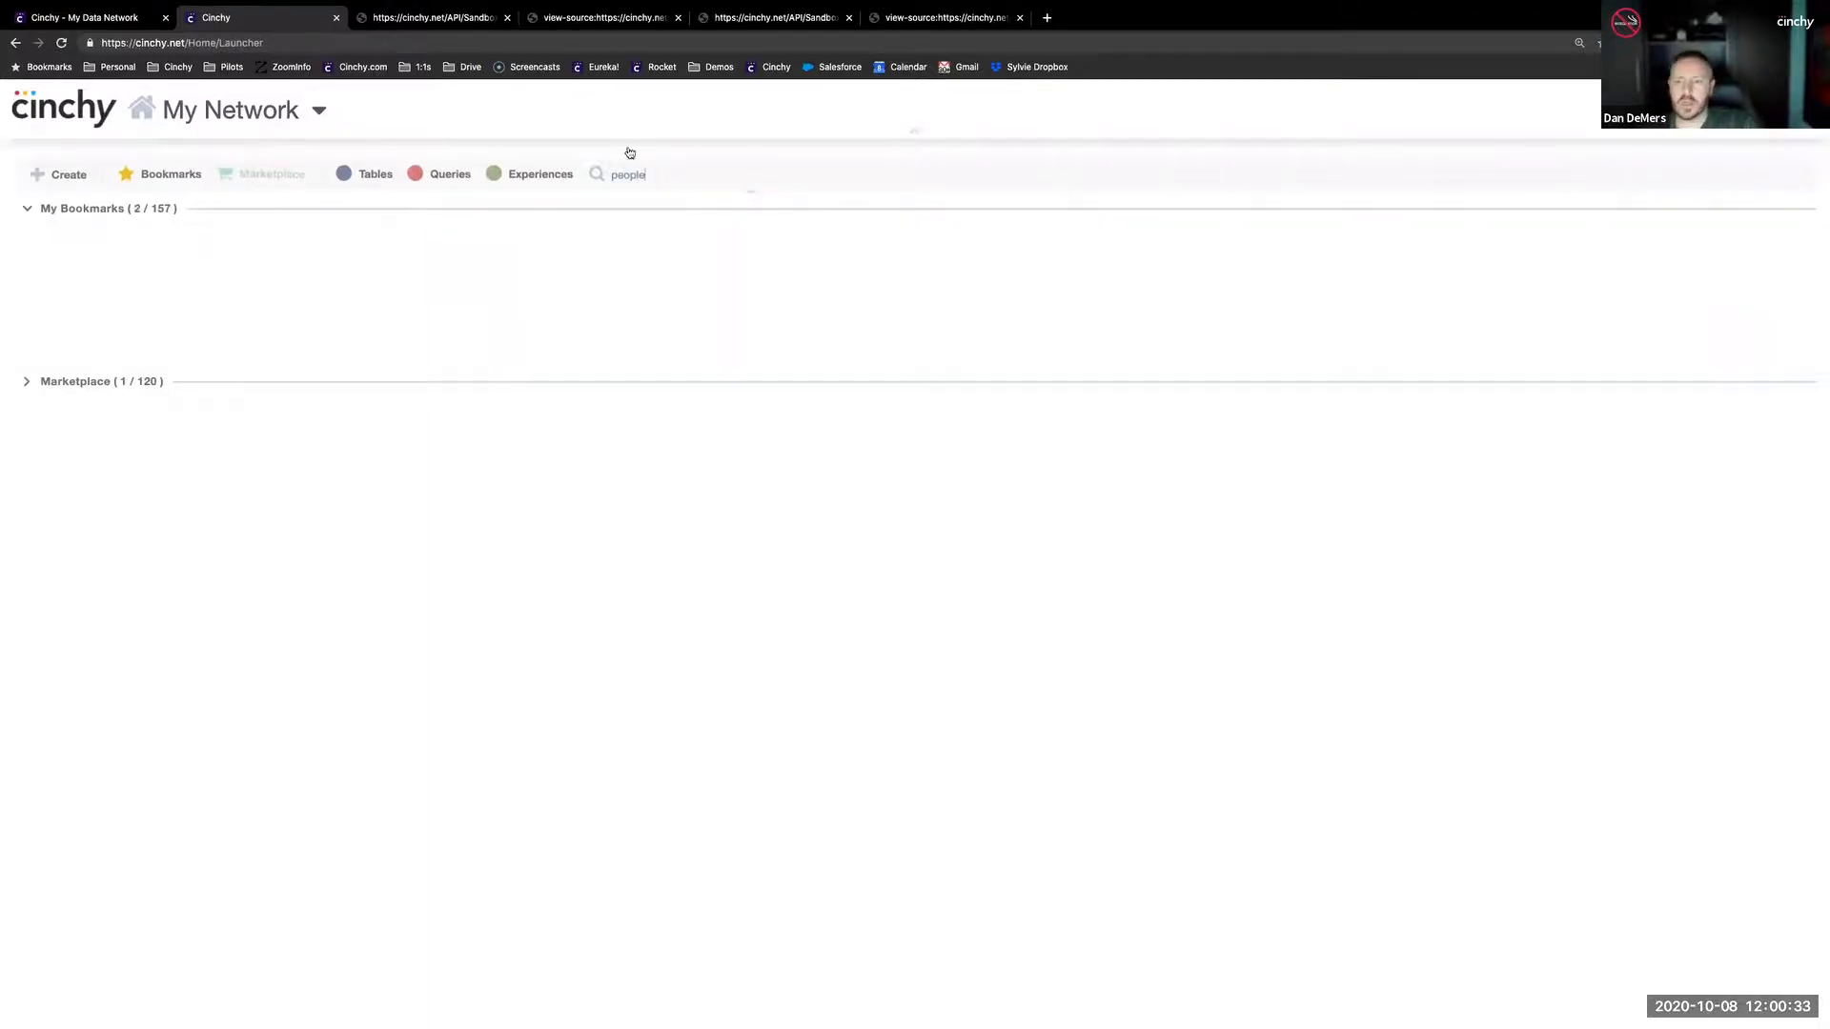
{"action": "left_click", "coordinate": [100, 286]}
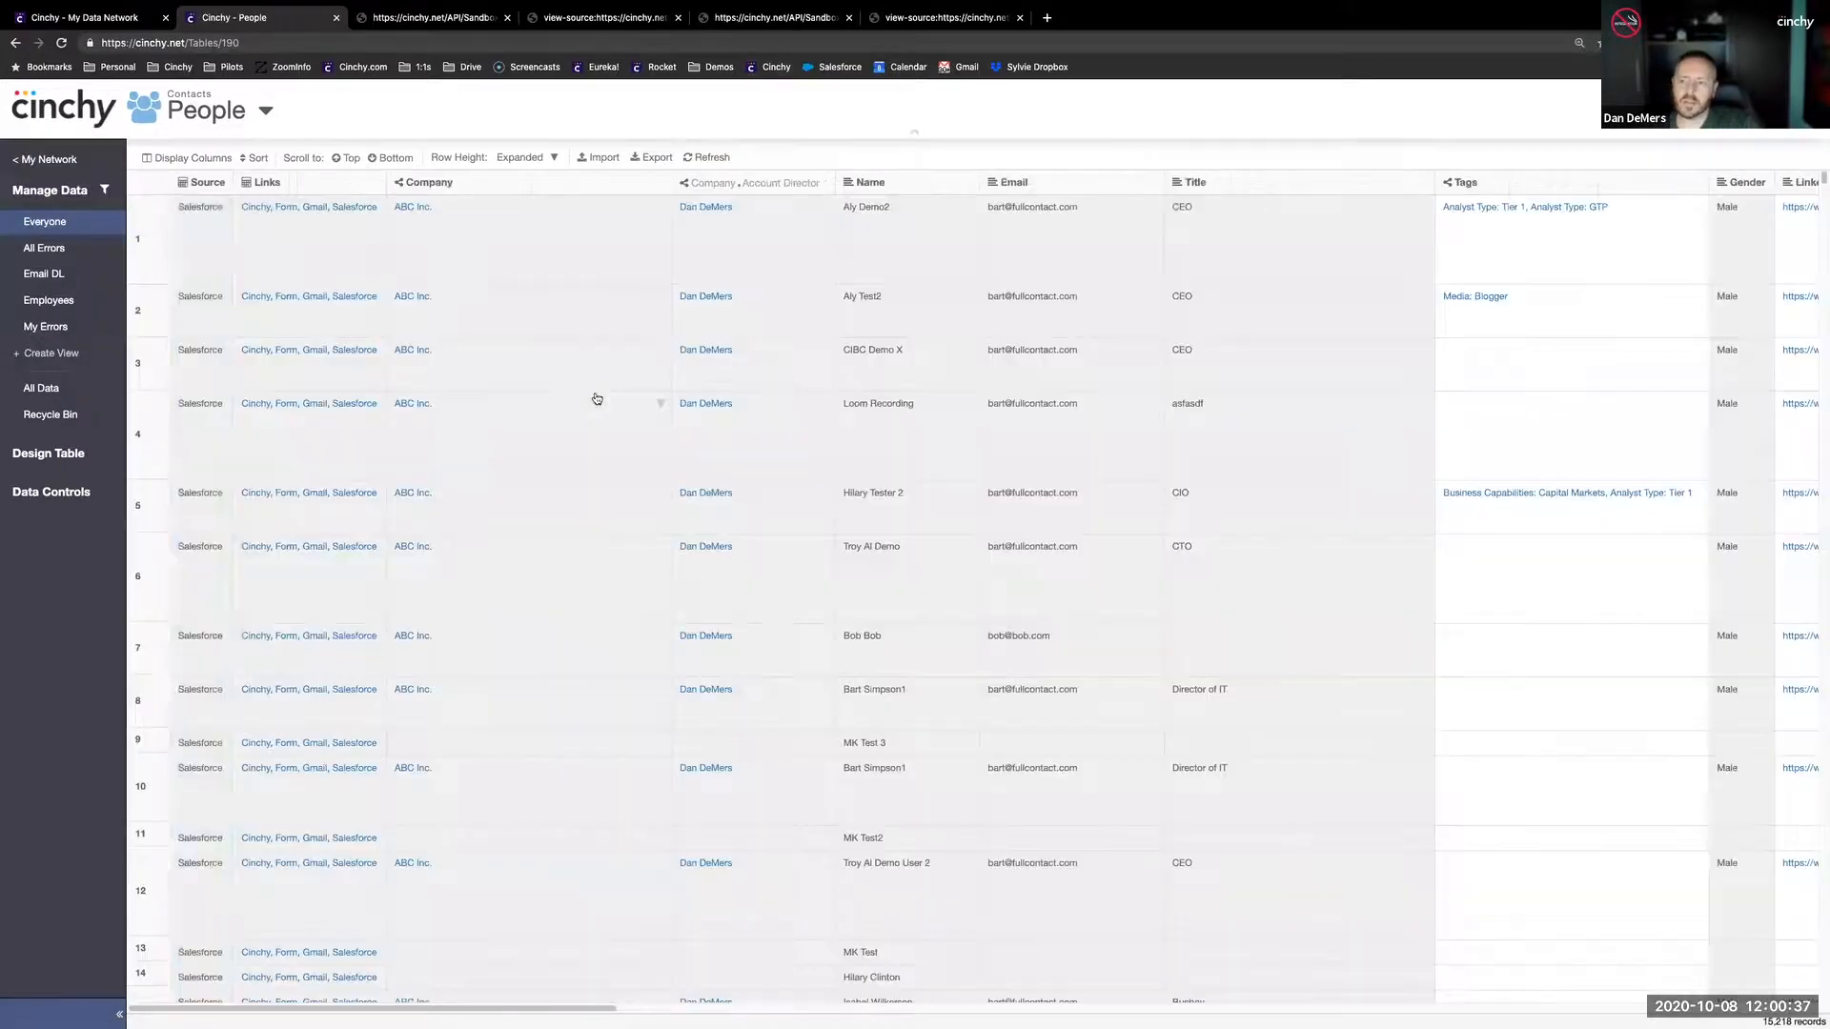
- Look through the People records by Source, selecting a Cinchy and a Freshdesk source cell
{"action": "scroll", "coordinate": [215, 420], "scroll_direction": "down", "scroll_amount": 3}
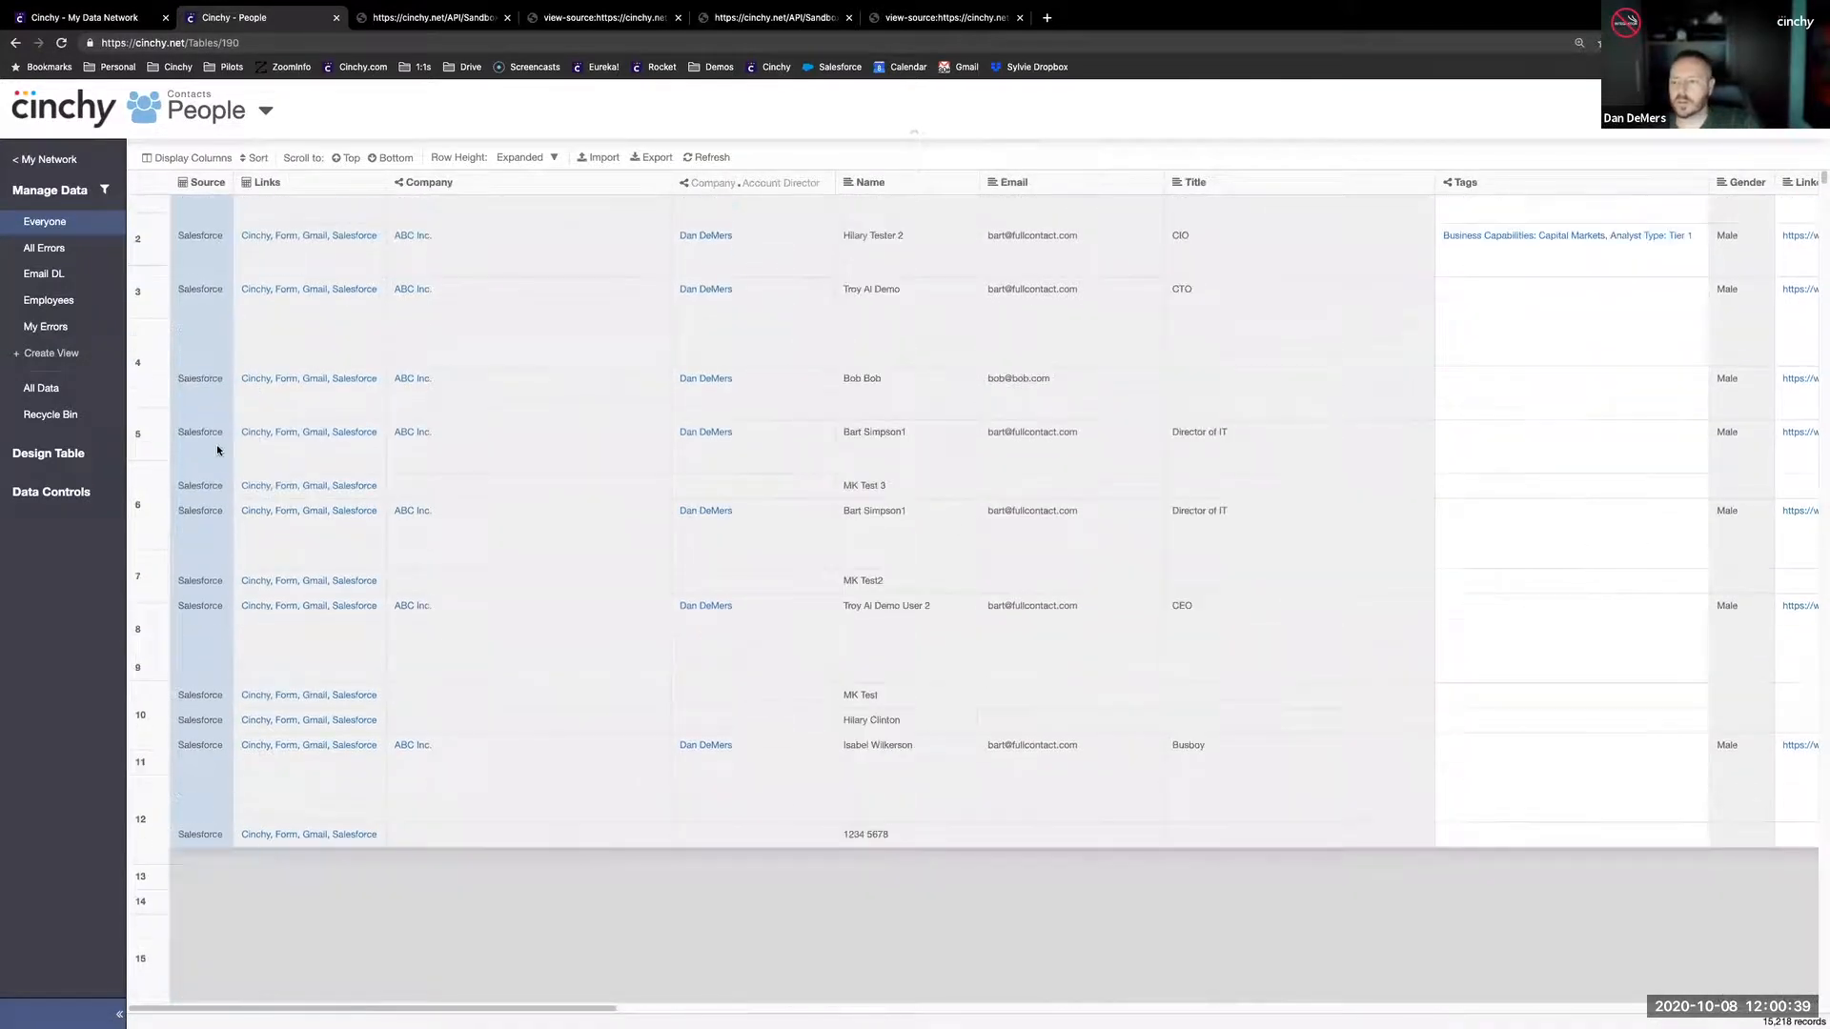
{"action": "scroll", "coordinate": [228, 505], "scroll_direction": "down", "scroll_amount": 6}
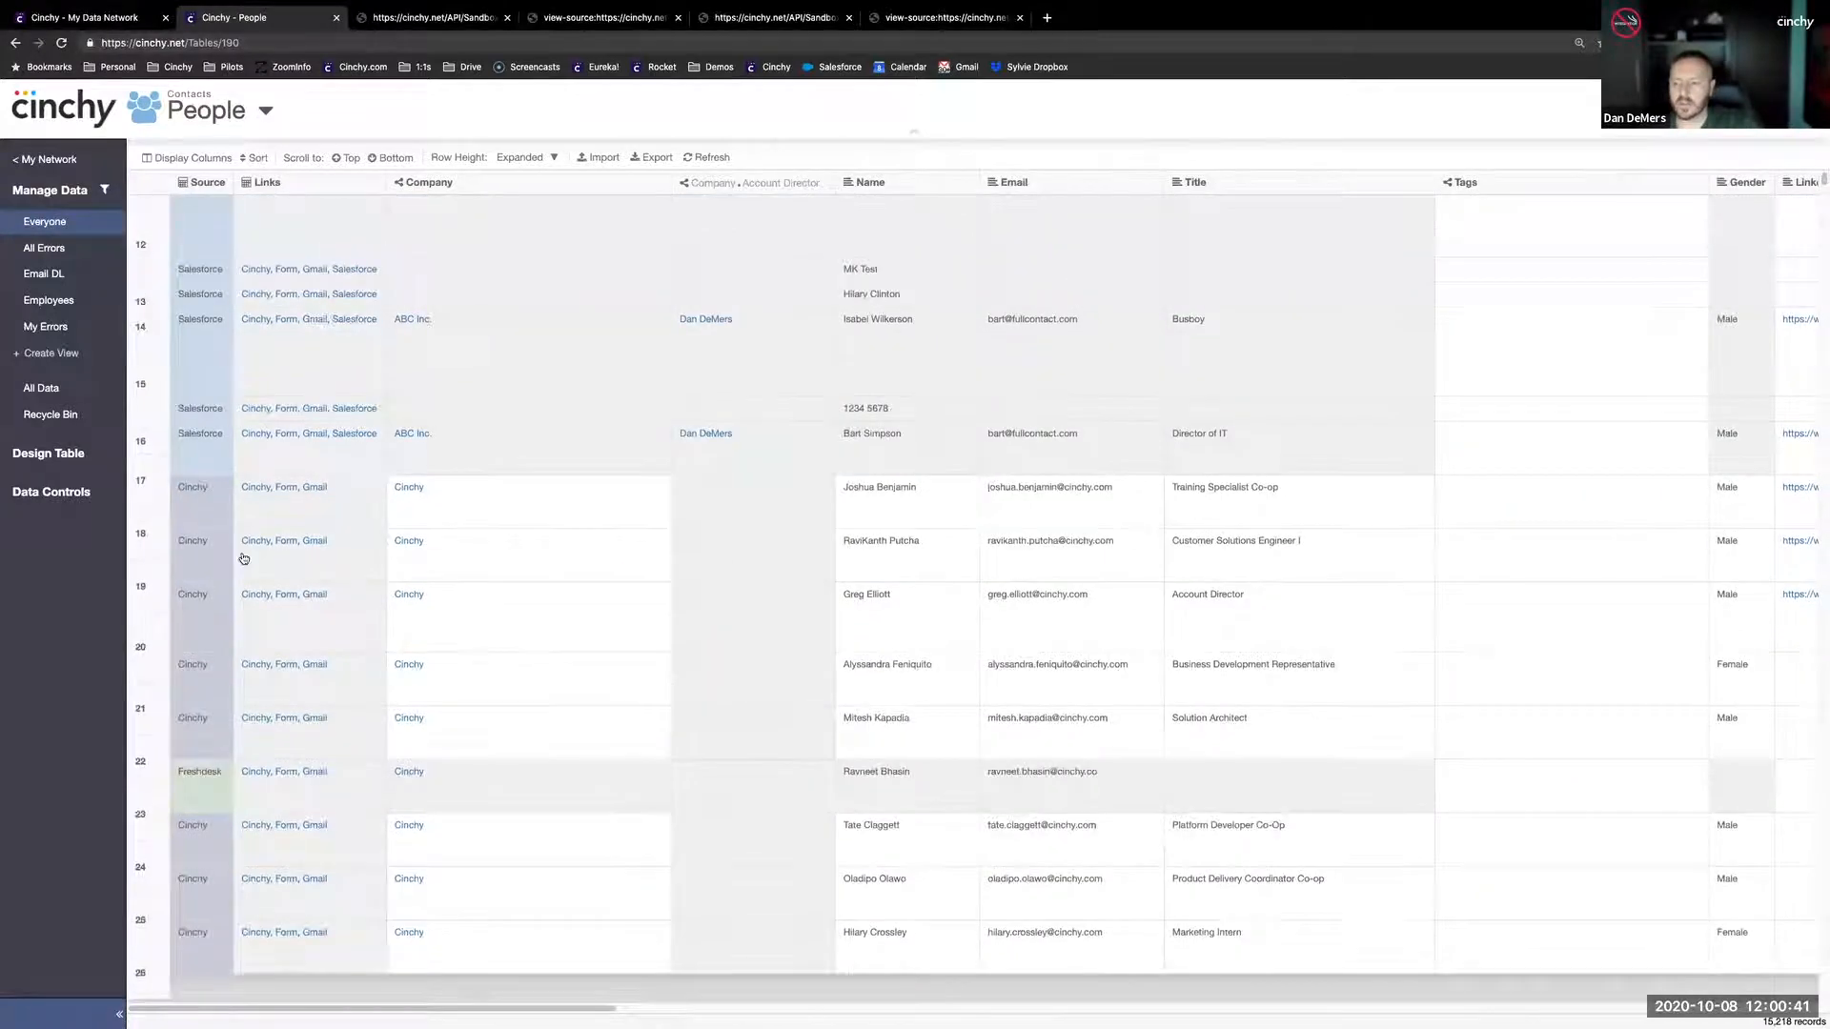
{"action": "left_click", "coordinate": [204, 505]}
{"action": "scroll", "coordinate": [245, 630], "scroll_direction": "down", "scroll_amount": 3}
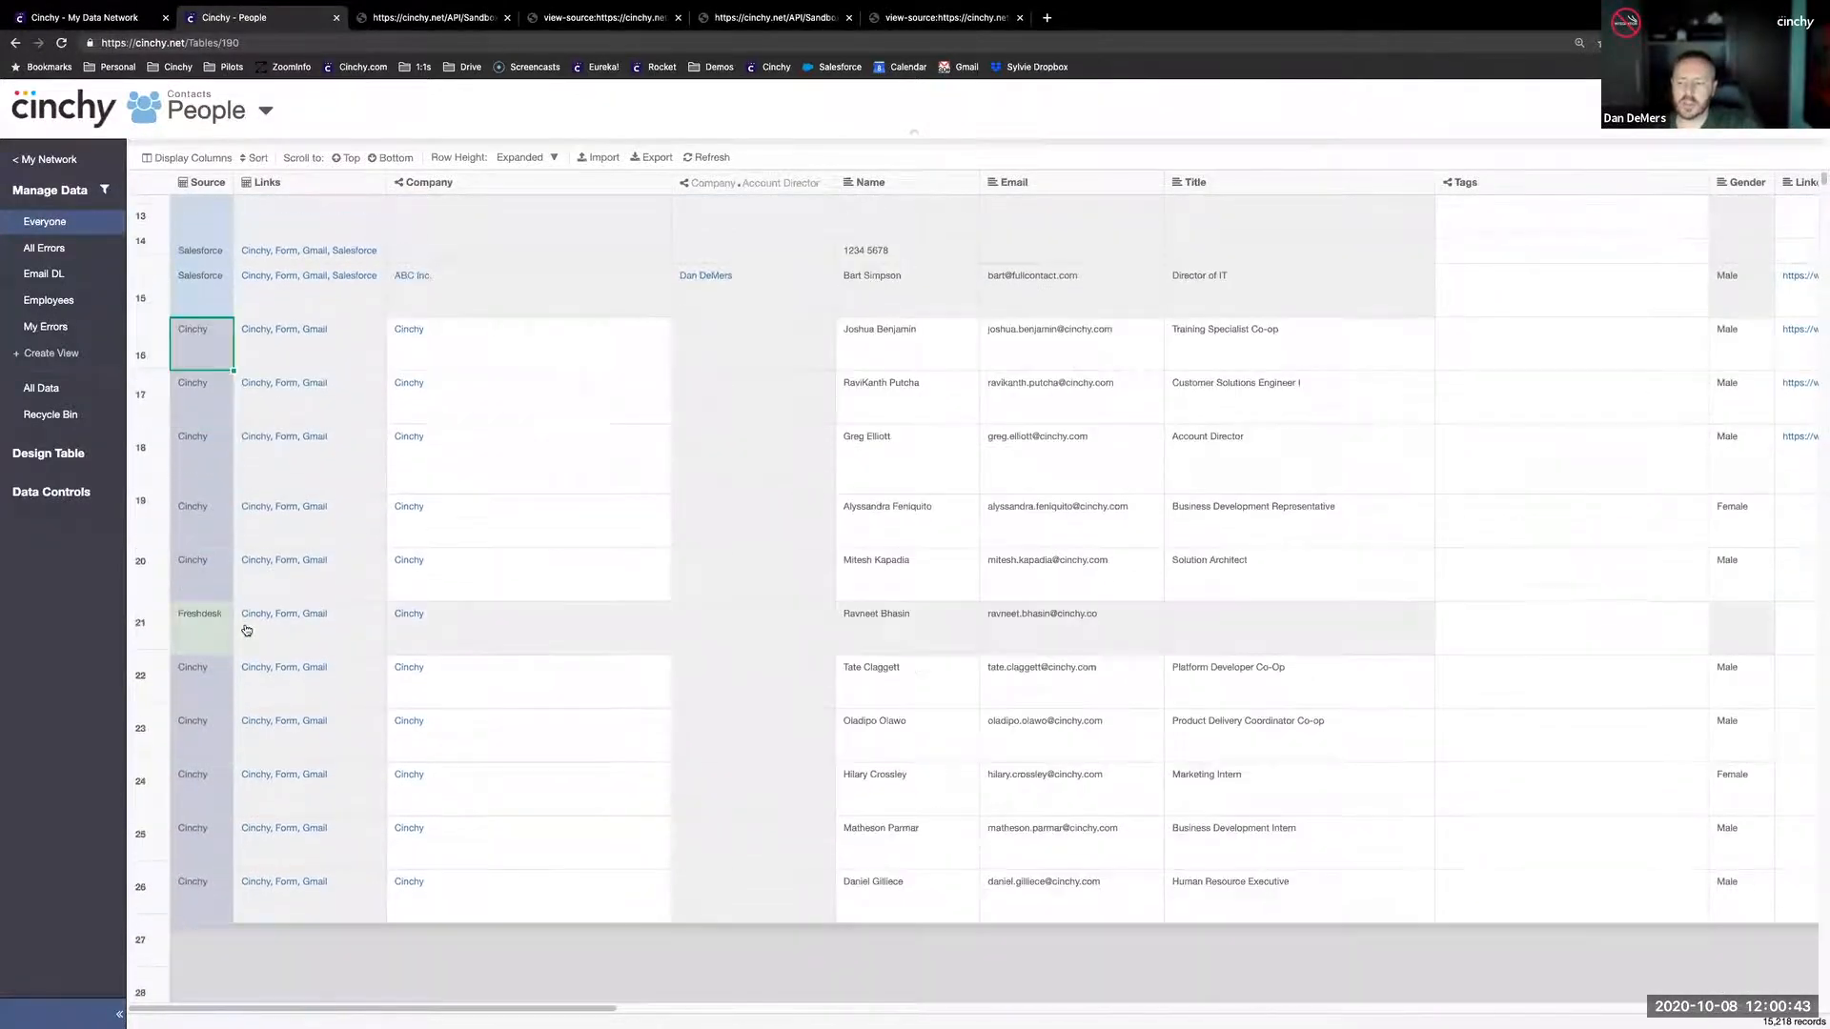
{"action": "left_click", "coordinate": [196, 631]}
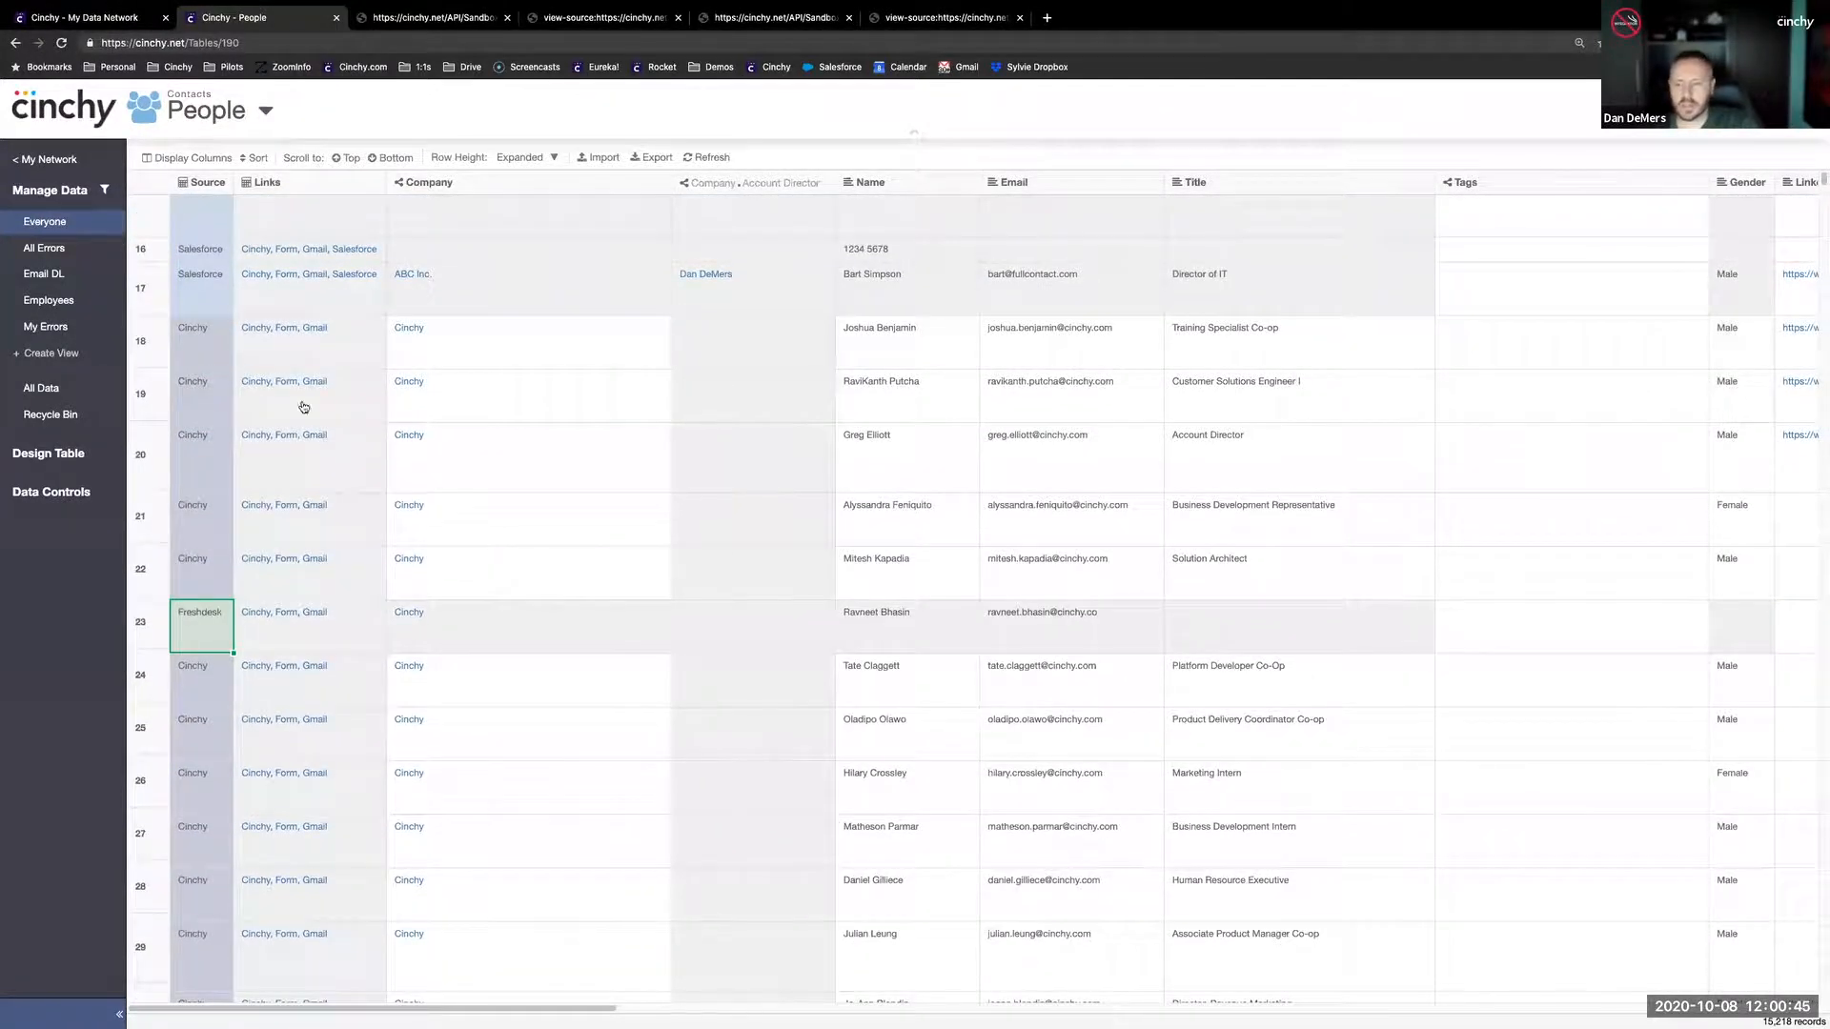
- Open the collaboration log of the Salesforce contact in row 17 and examine its version history across the further columns
{"action": "left_click", "coordinate": [153, 293]}
{"action": "right_click", "coordinate": [195, 286]}
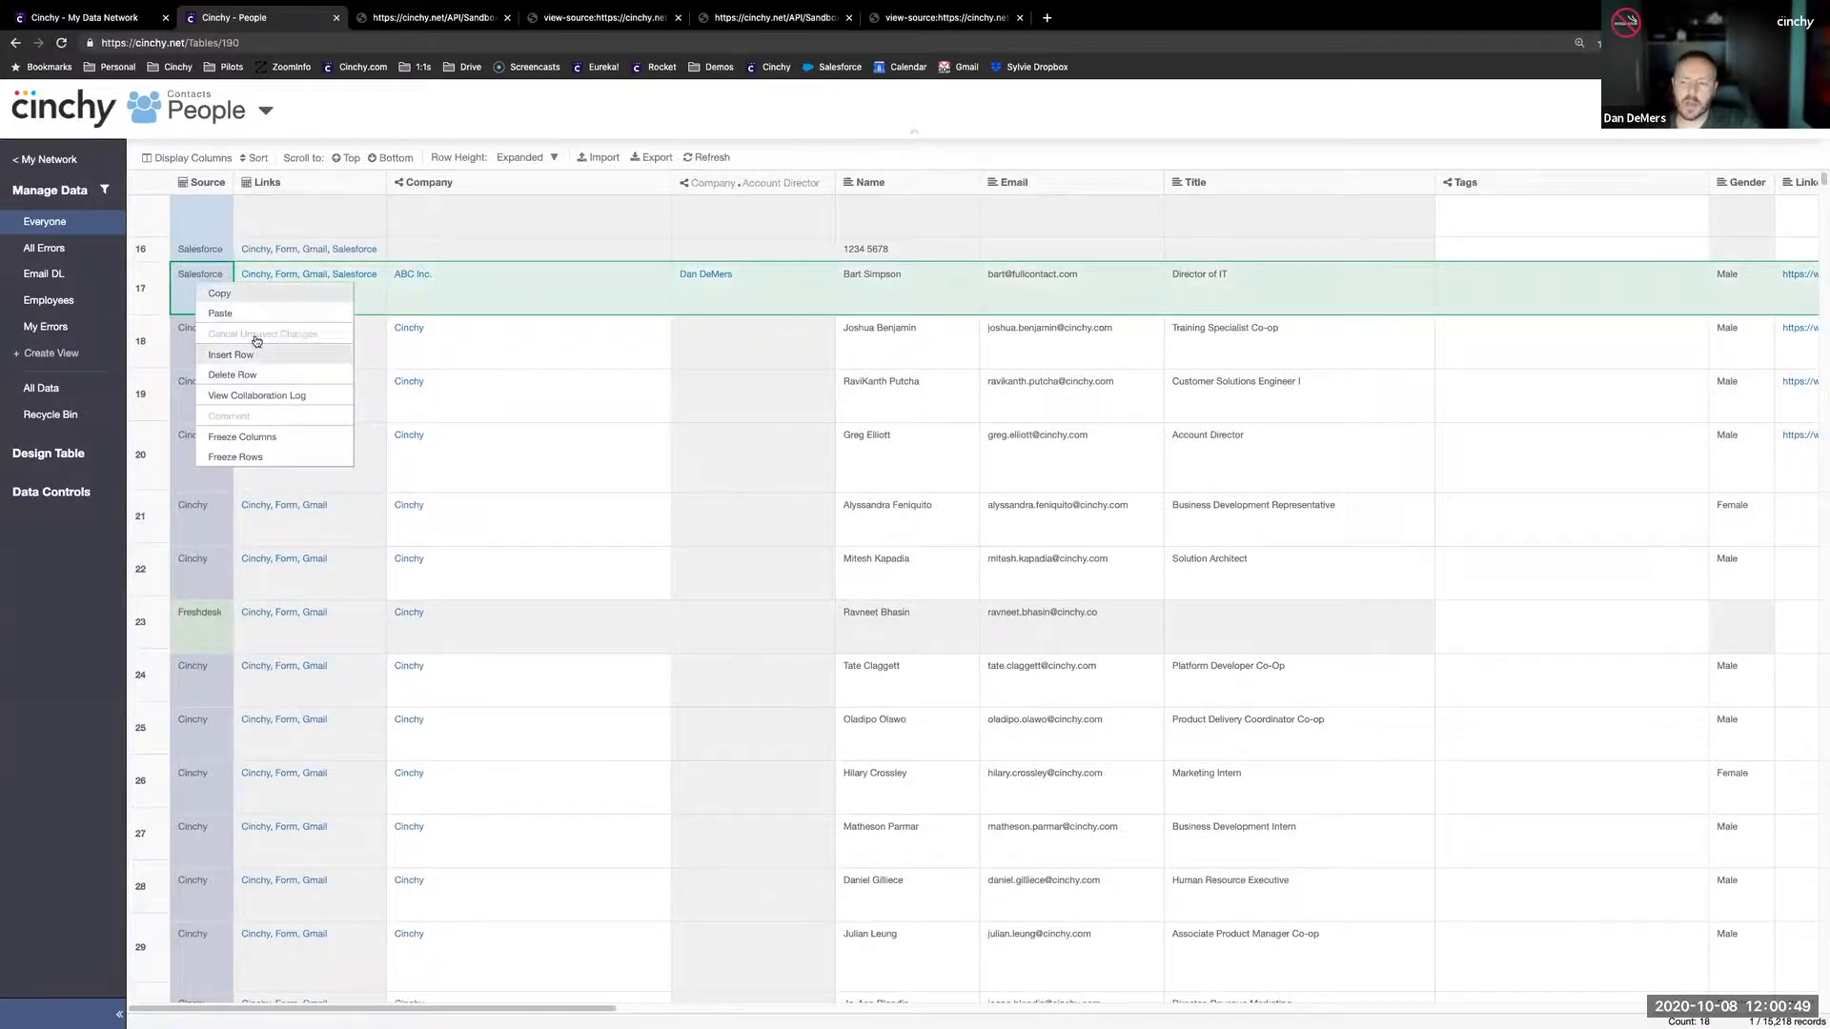
{"action": "left_click", "coordinate": [257, 396]}
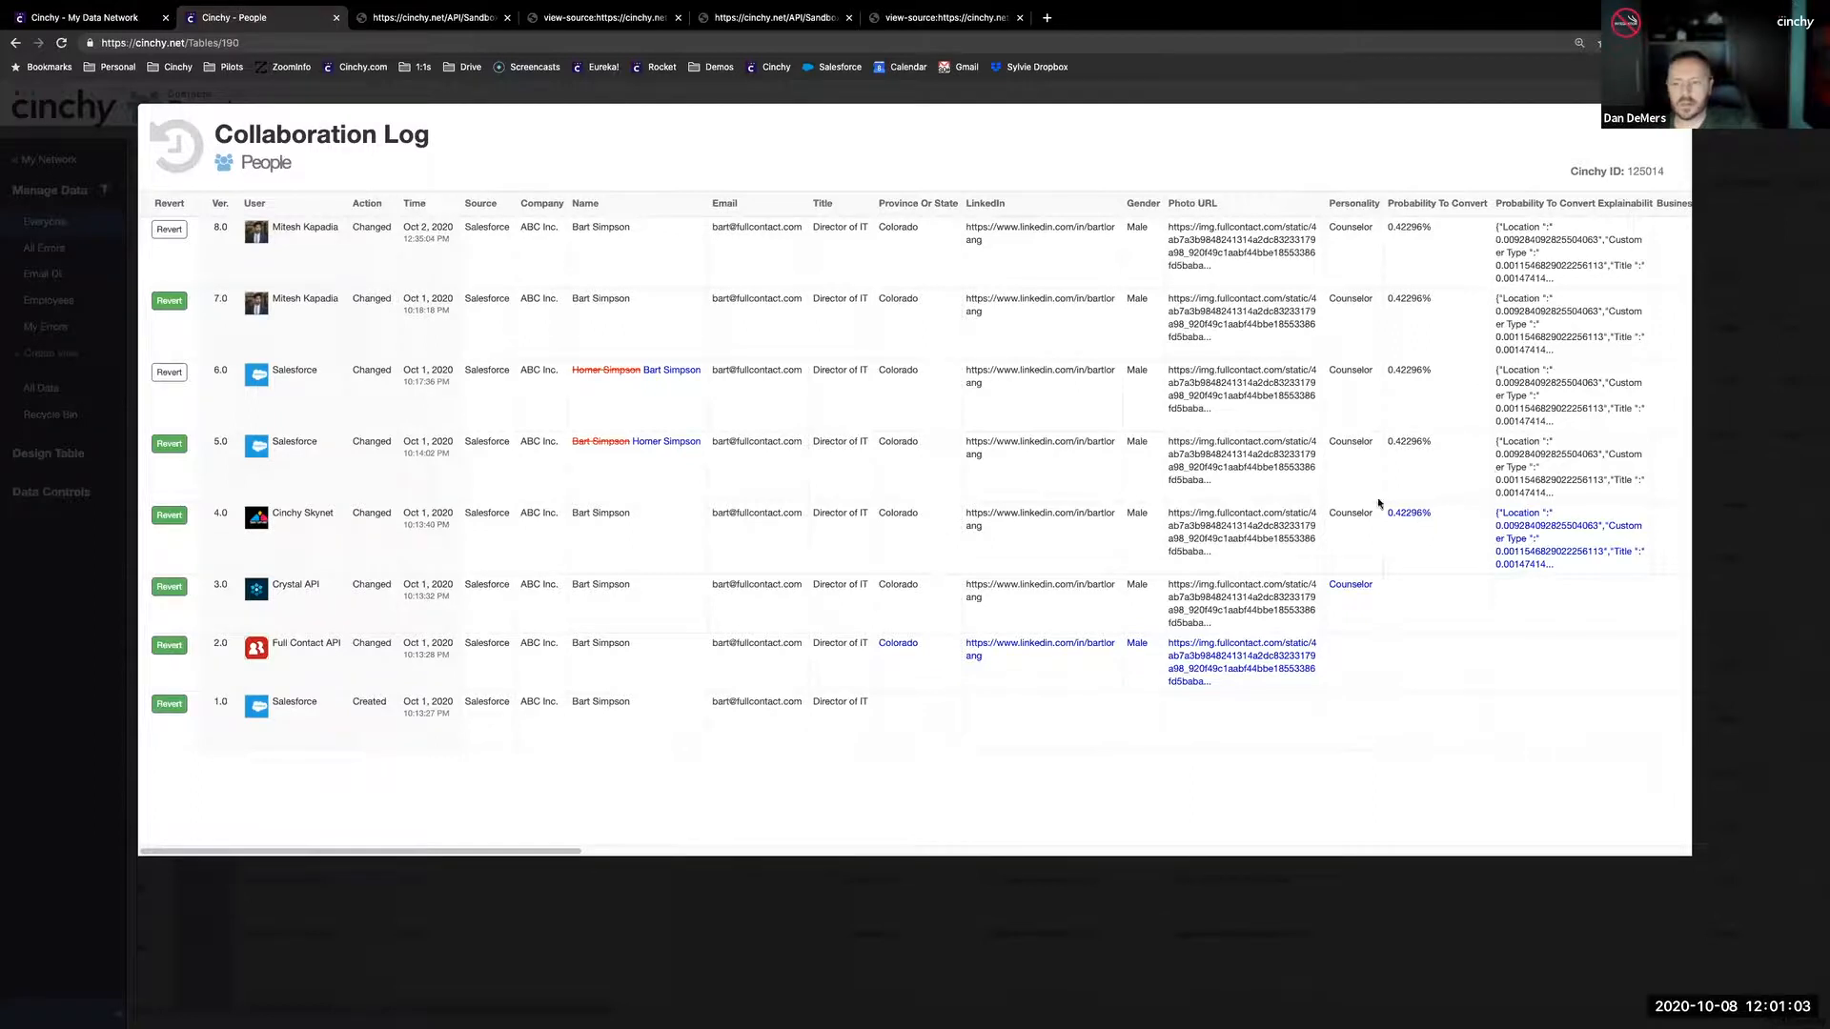
{"action": "scroll", "coordinate": [1250, 360], "scroll_direction": "right", "scroll_amount": 5}
{"action": "scroll", "coordinate": [1250, 360], "scroll_direction": "right", "scroll_amount": 3}
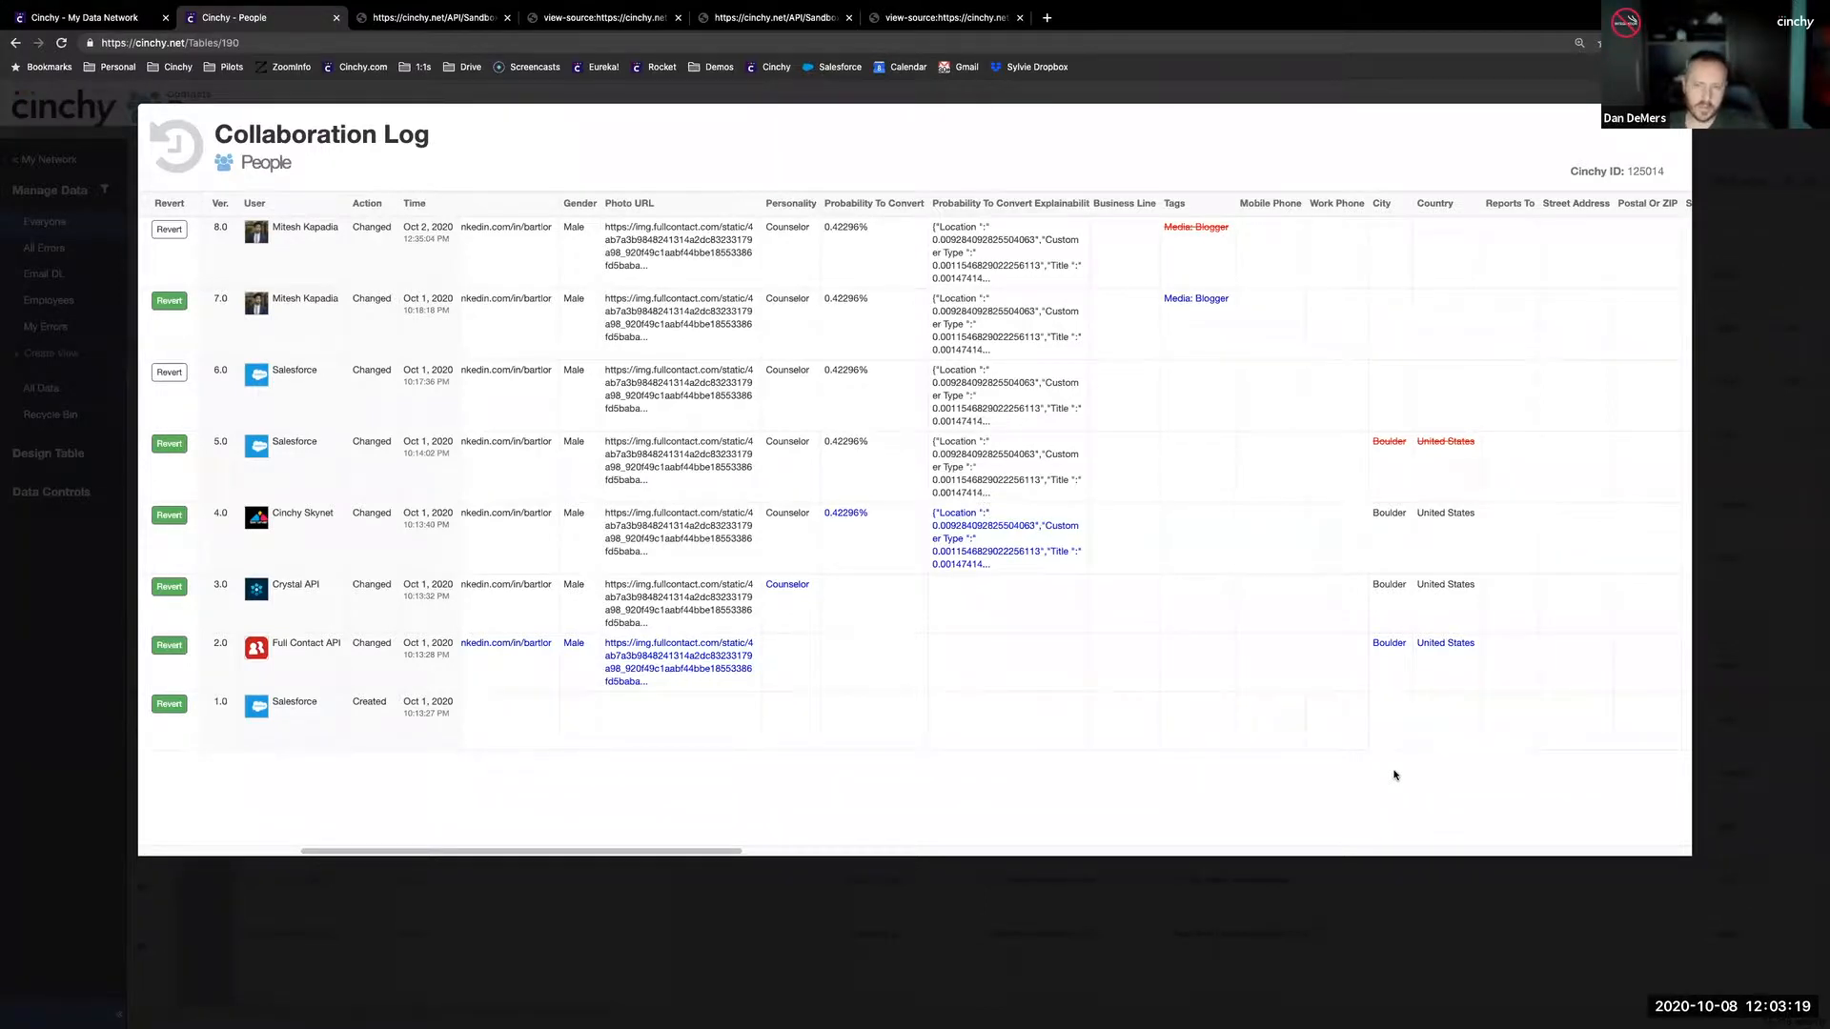
{"action": "scroll", "coordinate": [1396, 795], "scroll_direction": "right", "scroll_amount": 1}
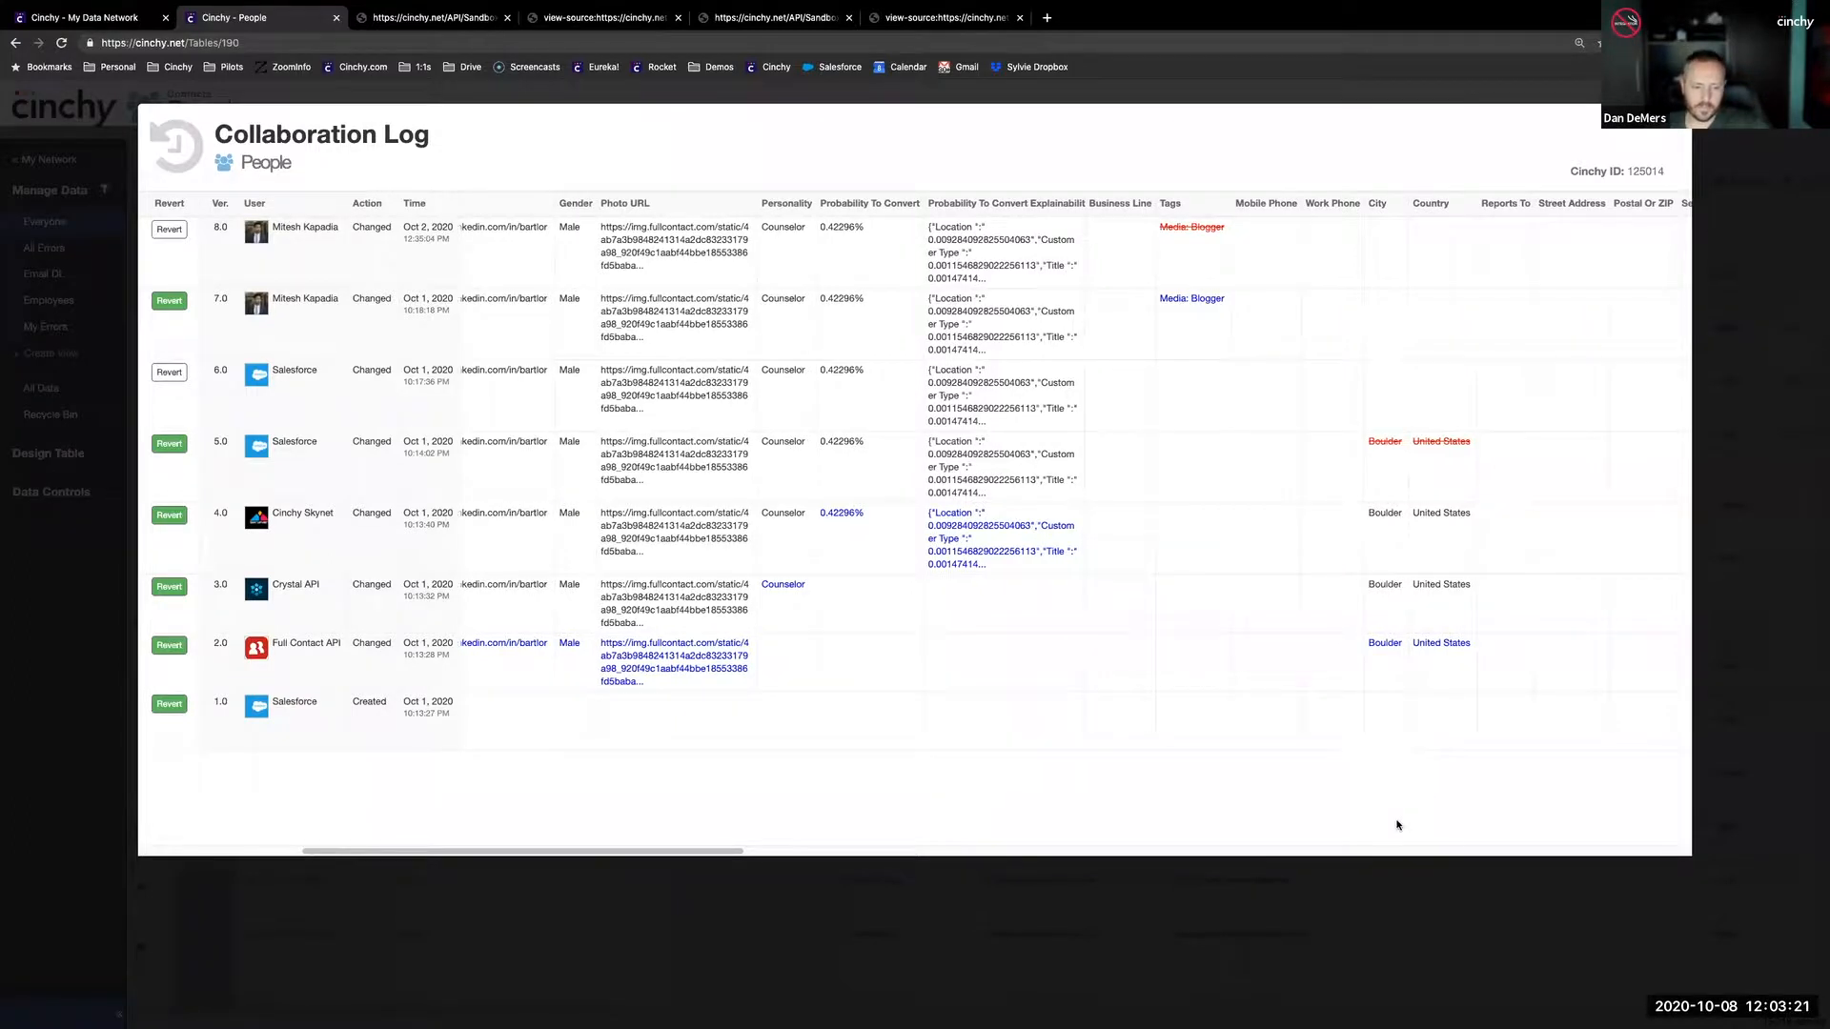